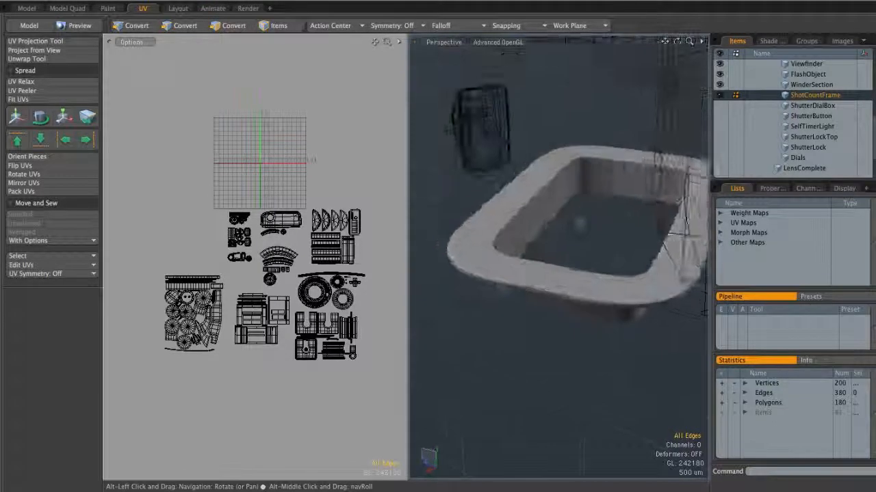
- Unwrap the shot count frame in edge mode with the Unwrap Tool, using planar projection on X and Seal Holes on
{"action": "left_click_drag", "start_coordinate": [283, 149], "coordinate": [290, 205], "text": "alt+shift"}
{"action": "left_click", "coordinate": [60, 59]}
{"action": "key", "text": "2"}
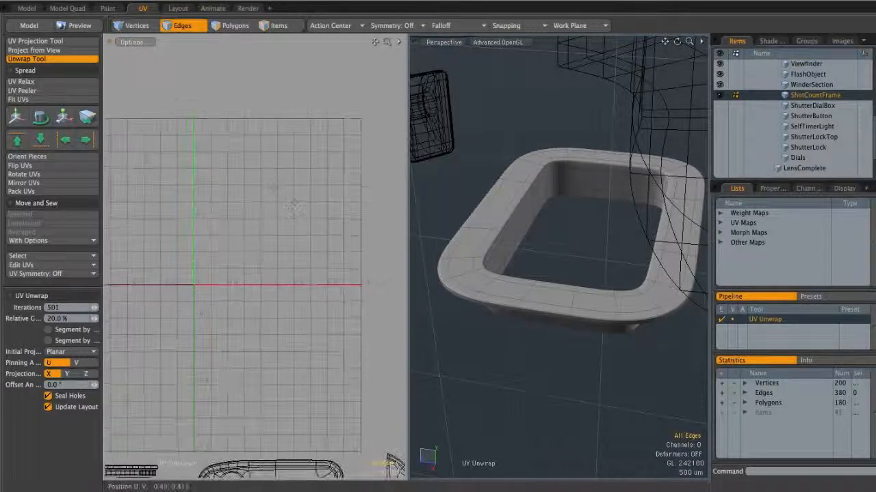
{"action": "left_click", "coordinate": [274, 203]}
{"action": "left_click_drag", "start_coordinate": [308, 296], "coordinate": [317, 225], "text": "ctrl+alt"}
{"action": "left_click_drag", "start_coordinate": [573, 223], "coordinate": [596, 247], "text": "alt"}
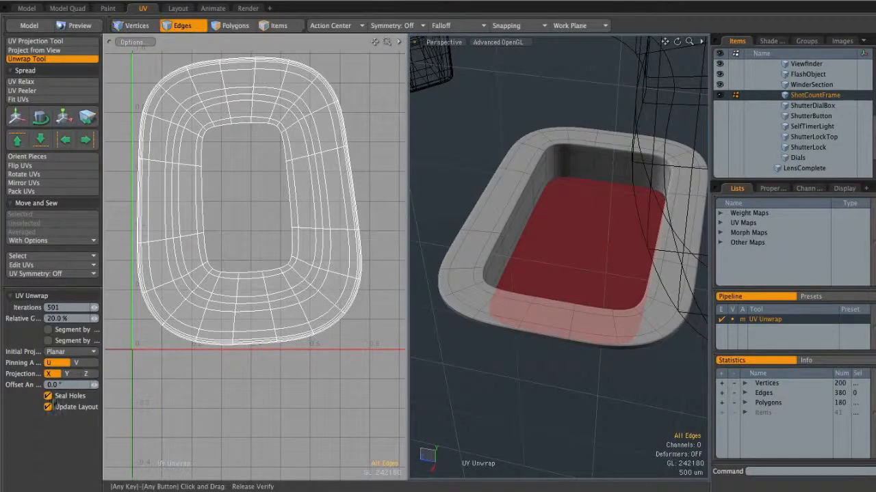
- Turn Seal Holes off for the frame's unwrap to compare the layouts, and turn it back on
{"action": "left_click", "coordinate": [48, 396]}
{"action": "left_click_drag", "start_coordinate": [230, 216], "coordinate": [223, 233], "text": "alt"}
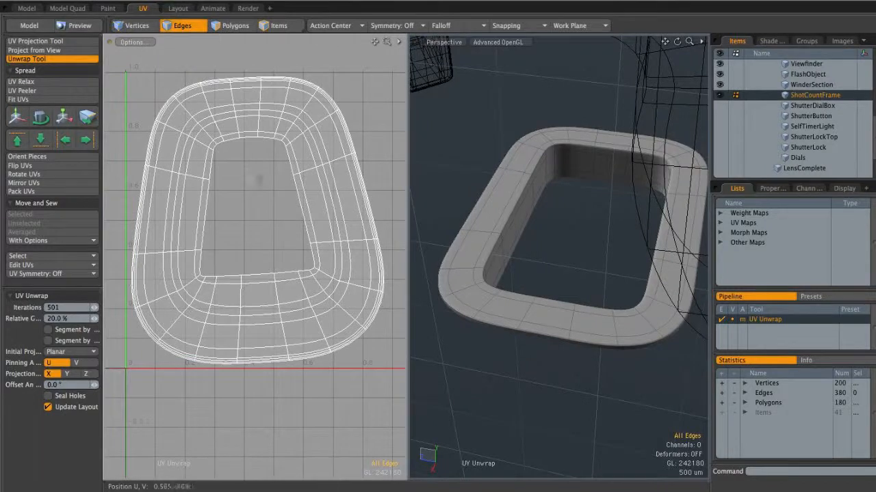
{"action": "left_click", "coordinate": [88, 398]}
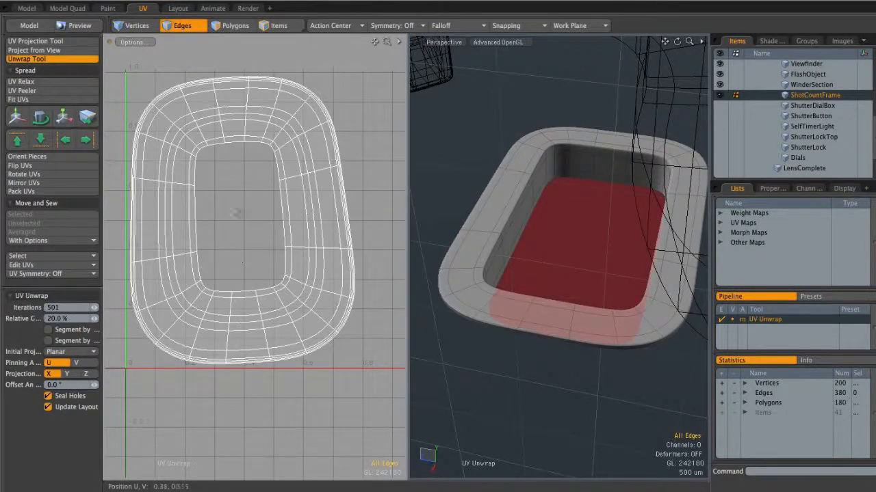
- Drop the Unwrap Tool and assign the DetailsBlackMetal material to the shot count frame
{"action": "key", "text": "space"}
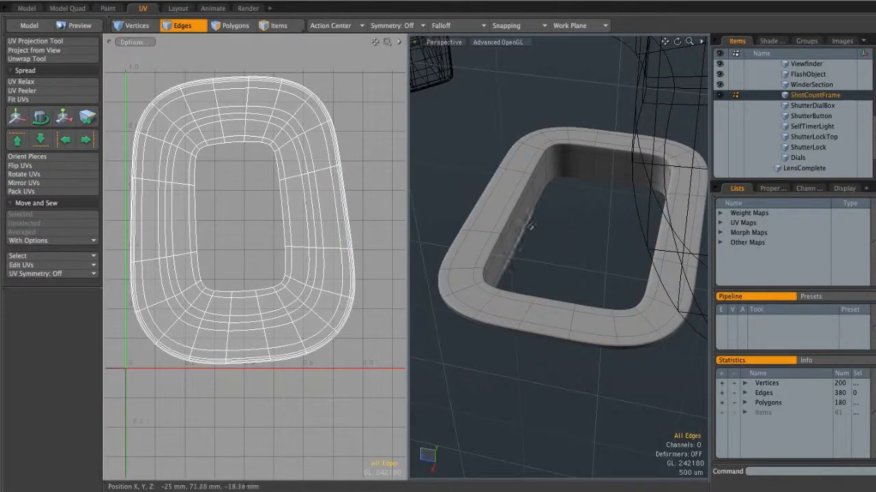
{"action": "key", "text": "m"}
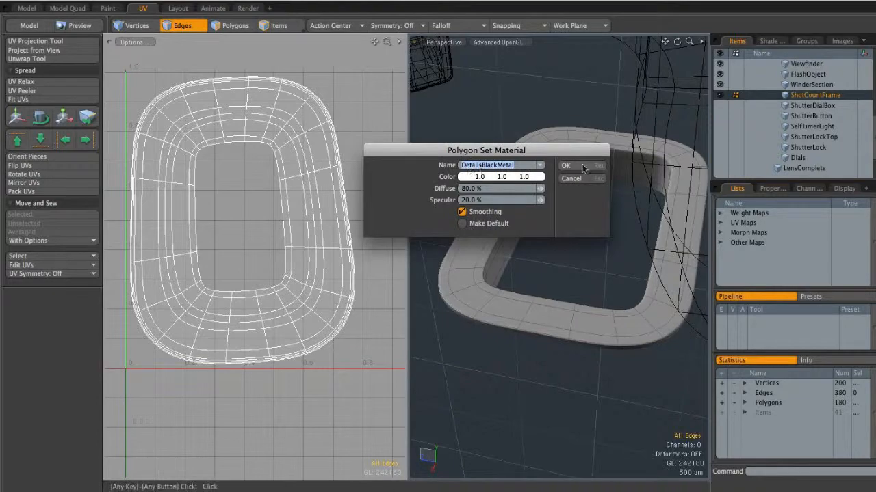
{"action": "left_click", "coordinate": [581, 169]}
{"action": "left_click_drag", "start_coordinate": [581, 168], "coordinate": [643, 238], "text": "alt"}
{"action": "left_click_drag", "start_coordinate": [307, 272], "coordinate": [273, 271], "text": "ctrl+alt"}
{"action": "left_click_drag", "start_coordinate": [341, 250], "coordinate": [290, 234], "text": "ctrl+alt"}
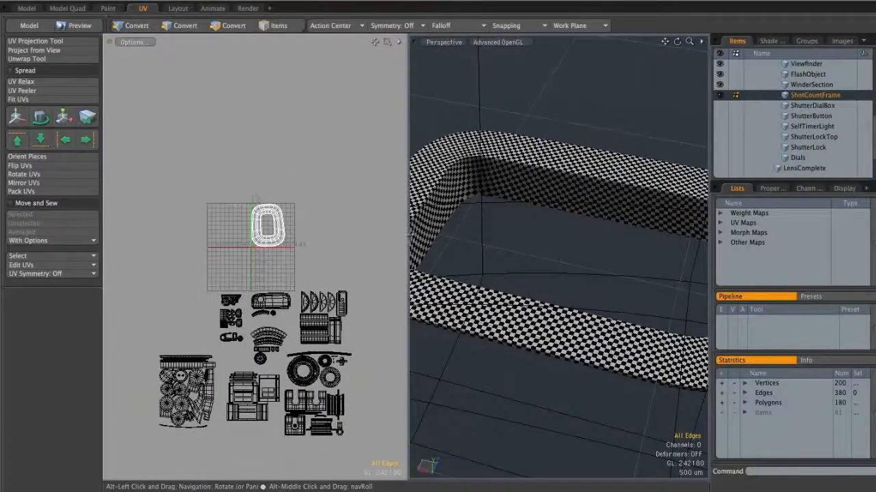
{"action": "left_click_drag", "start_coordinate": [575, 235], "coordinate": [579, 247], "text": "alt"}
{"action": "scroll", "coordinate": [582, 260], "scroll_direction": "down", "scroll_amount": 5}
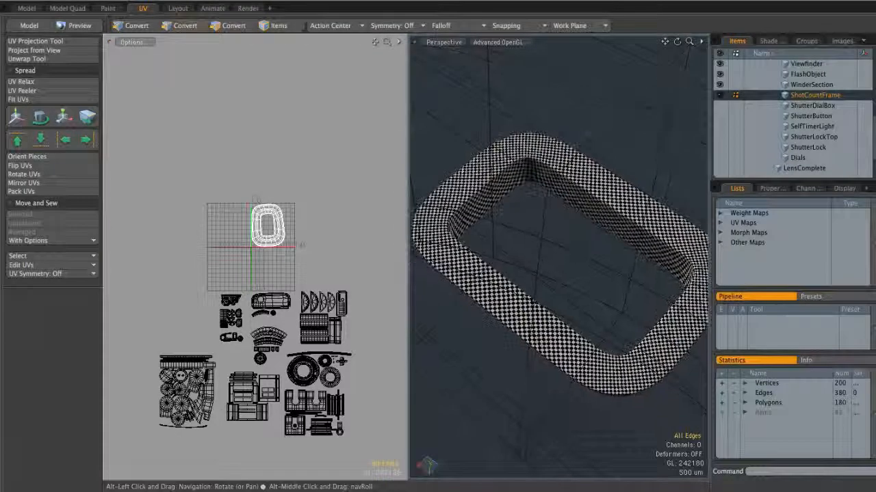
- Make the ShutterDialBox mesh active and select the edge loop around the outer rim of its top face
{"action": "left_click", "coordinate": [810, 106]}
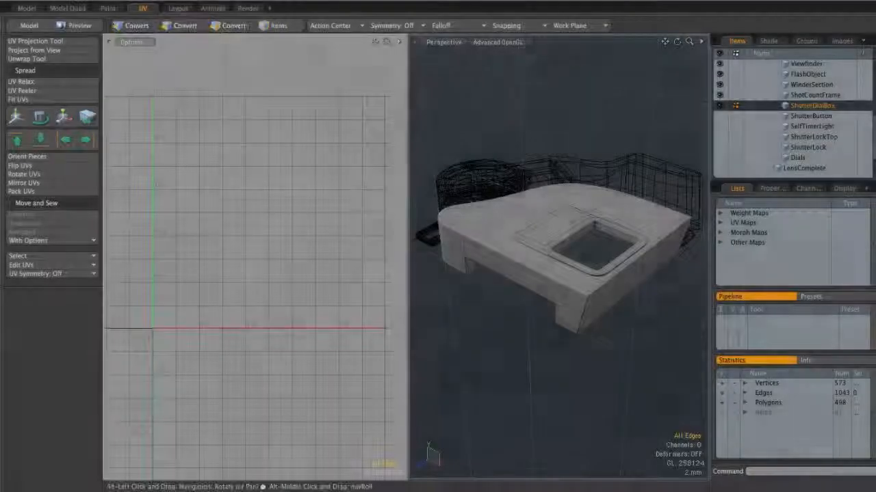
{"action": "left_click_drag", "start_coordinate": [594, 226], "coordinate": [626, 311], "text": "alt"}
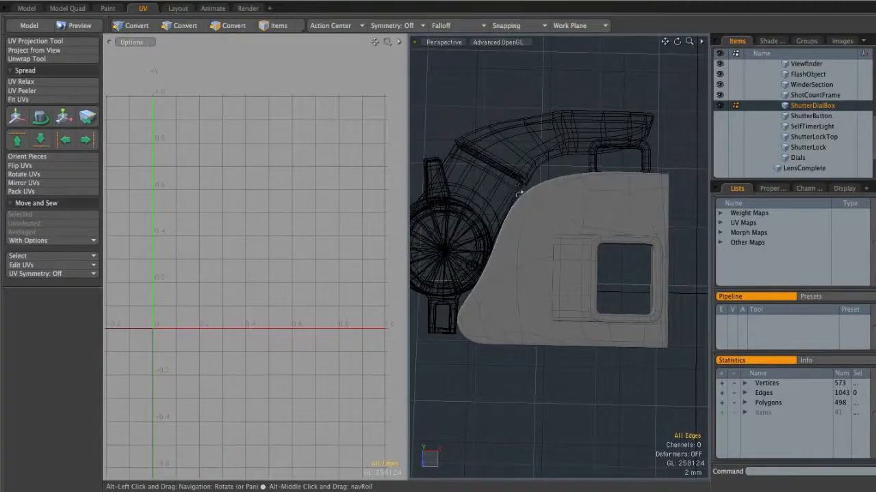
{"action": "left_click_drag", "start_coordinate": [530, 192], "coordinate": [525, 288], "text": "alt"}
{"action": "left_click_drag", "start_coordinate": [613, 200], "coordinate": [589, 255], "text": "alt"}
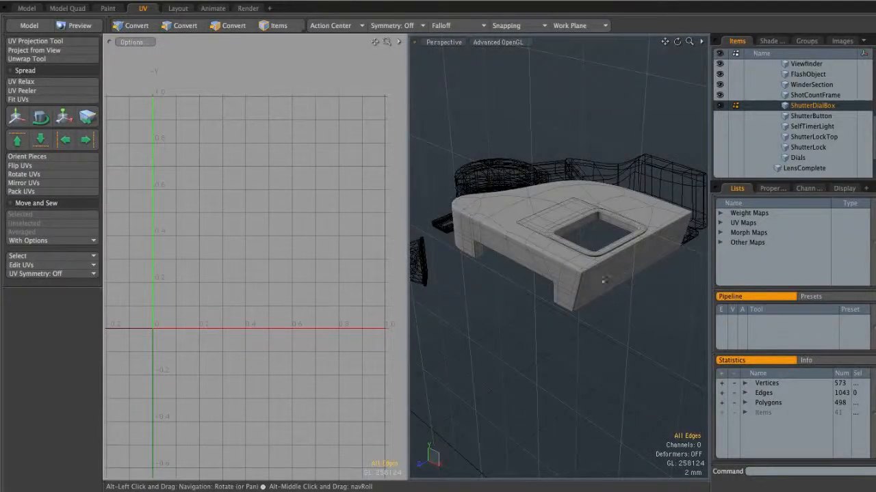
{"action": "left_click_drag", "start_coordinate": [599, 290], "coordinate": [522, 253], "text": "alt"}
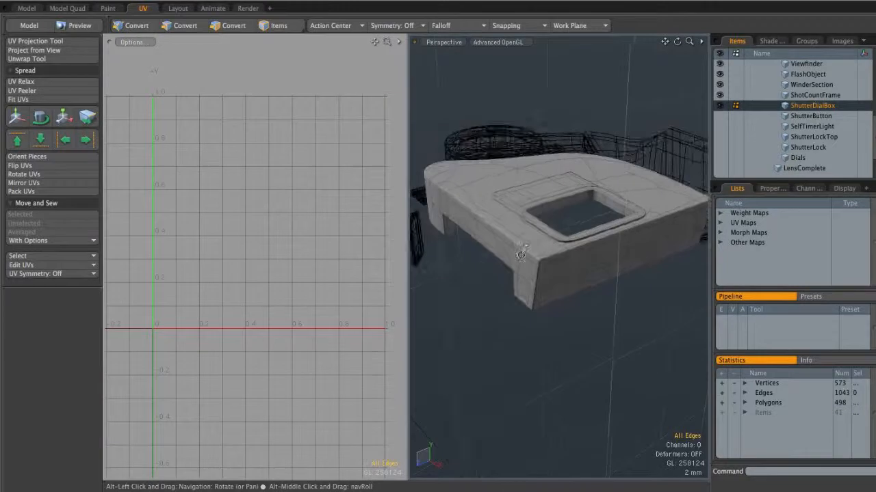
{"action": "scroll", "coordinate": [562, 267], "scroll_direction": "up", "scroll_amount": 3}
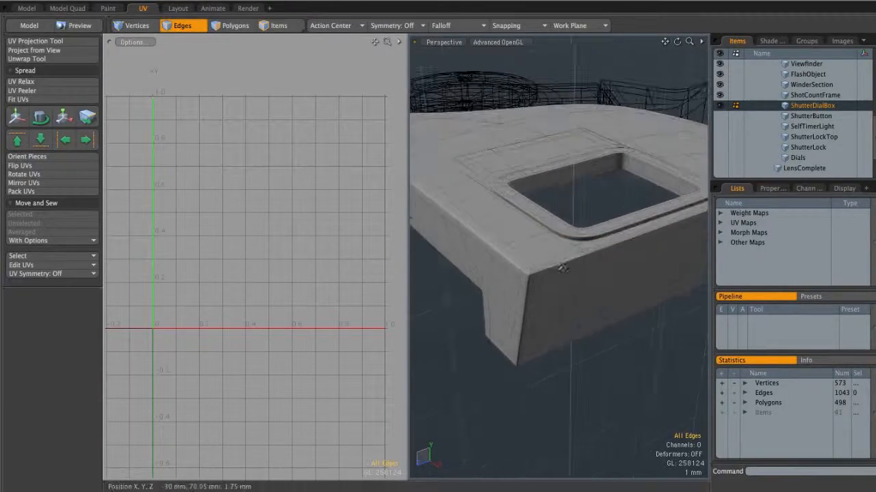
{"action": "double_click", "coordinate": [554, 269]}
{"action": "left_click_drag", "start_coordinate": [554, 268], "coordinate": [526, 253], "text": "alt"}
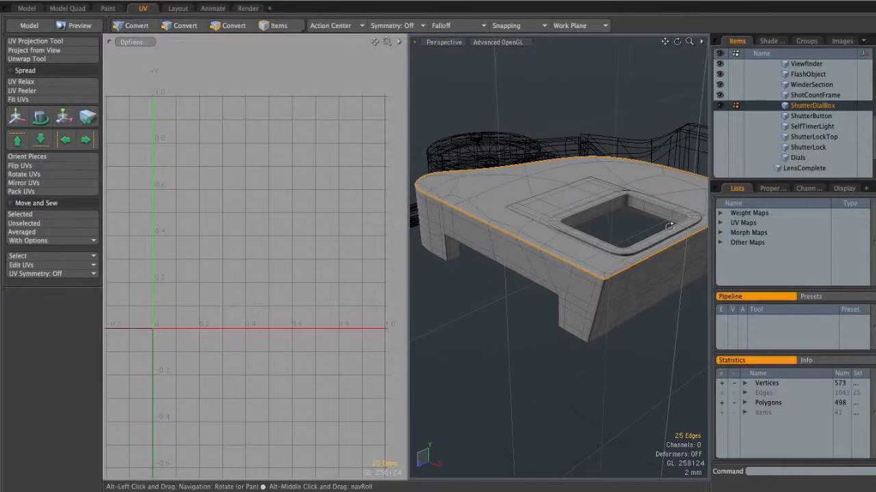
- Add the vertical corner edges of the shutter dial box's side walls to the edge selection
{"action": "scroll", "coordinate": [572, 249], "scroll_direction": "up", "scroll_amount": 3}
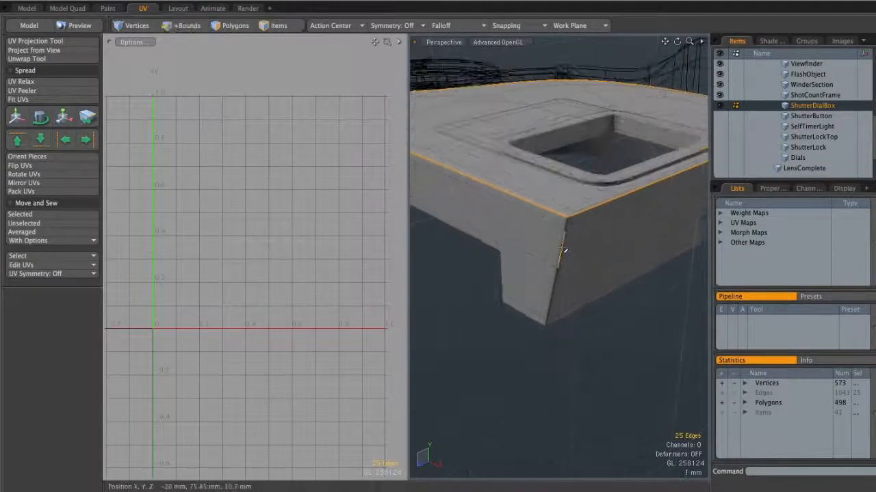
{"action": "left_click_drag", "start_coordinate": [595, 257], "coordinate": [539, 266], "text": "alt"}
{"action": "scroll", "coordinate": [517, 249], "scroll_direction": "down", "scroll_amount": 3}
{"action": "double_click", "coordinate": [628, 277], "text": "shift"}
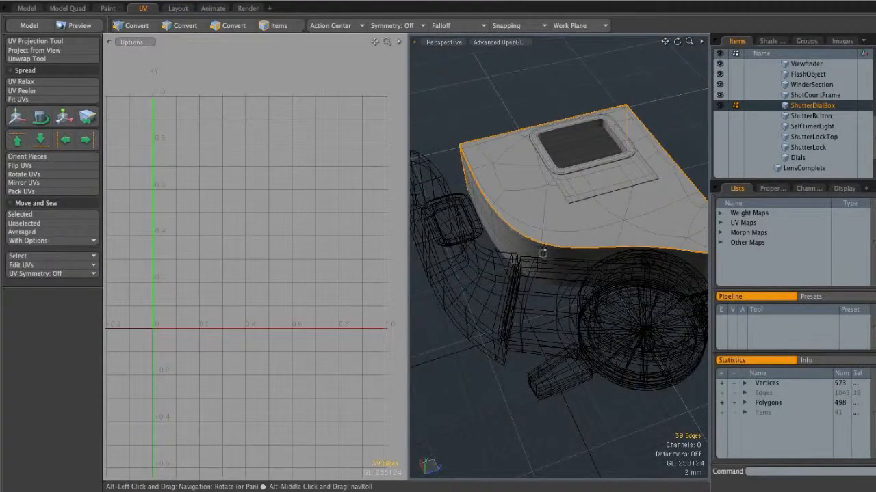
- Add the edges of the notch cut into the lower side wall of the shutter dial box to the selection
{"action": "left_click_drag", "start_coordinate": [642, 258], "coordinate": [567, 313], "text": "alt"}
{"action": "mouse_move", "coordinate": [655, 257]}
{"action": "left_mouse_down", "text": "alt"}
{"action": "mouse_move", "coordinate": [653, 211]}
{"action": "mouse_move", "coordinate": [648, 242]}
{"action": "left_mouse_up", "text": "alt"}
{"action": "scroll", "coordinate": [617, 213], "scroll_direction": "up", "scroll_amount": 5}
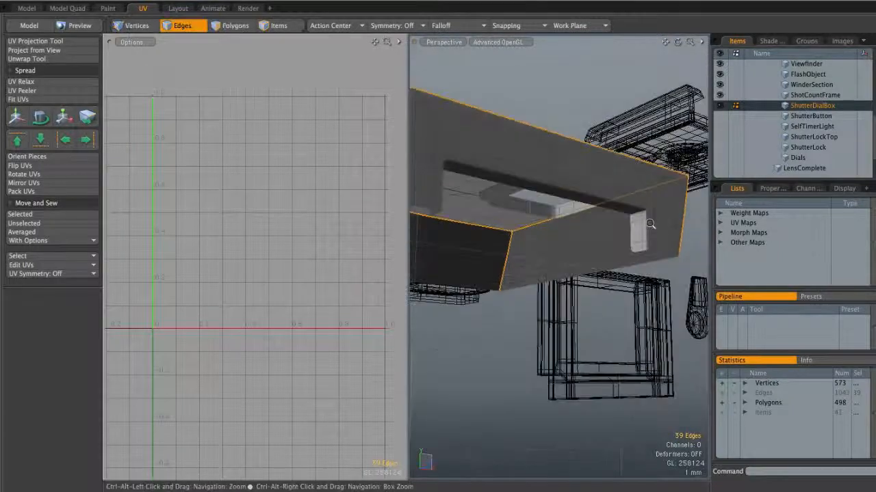
{"action": "double_click", "coordinate": [617, 181], "text": "shift"}
{"action": "left_click_drag", "start_coordinate": [620, 182], "coordinate": [593, 198], "text": "alt"}
{"action": "scroll", "coordinate": [625, 198], "scroll_direction": "down", "scroll_amount": 5}
{"action": "left_click_drag", "start_coordinate": [593, 198], "coordinate": [554, 200], "text": "alt"}
{"action": "double_click", "coordinate": [500, 204], "text": "shift"}
- Add the outline loop of the rectangular plate around the dial box's window opening to the seam selection
{"action": "left_click_drag", "start_coordinate": [503, 205], "coordinate": [472, 203], "text": "ctrl+alt"}
{"action": "left_click_drag", "start_coordinate": [568, 170], "coordinate": [606, 265], "text": "alt"}
{"action": "left_click_drag", "start_coordinate": [524, 237], "coordinate": [598, 244], "text": "ctrl+alt"}
{"action": "left_click_drag", "start_coordinate": [506, 274], "coordinate": [527, 273], "text": "ctrl+alt"}
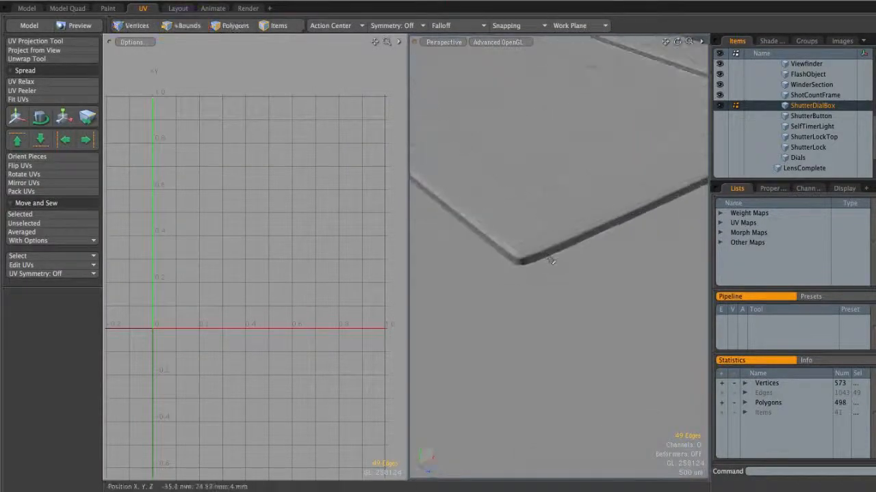
{"action": "double_click", "coordinate": [549, 259], "text": "shift"}
{"action": "left_click_drag", "start_coordinate": [606, 246], "coordinate": [597, 158], "text": "ctrl+alt"}
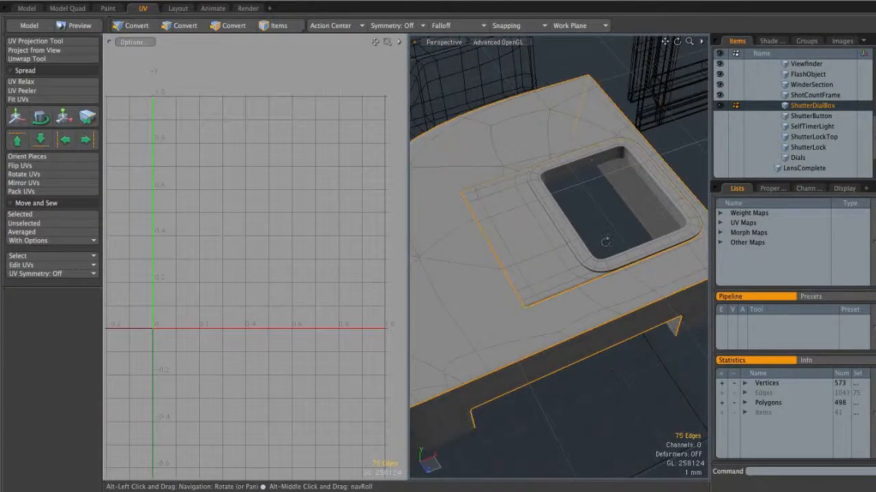
{"action": "left_click_drag", "start_coordinate": [608, 239], "coordinate": [559, 256], "text": "alt"}
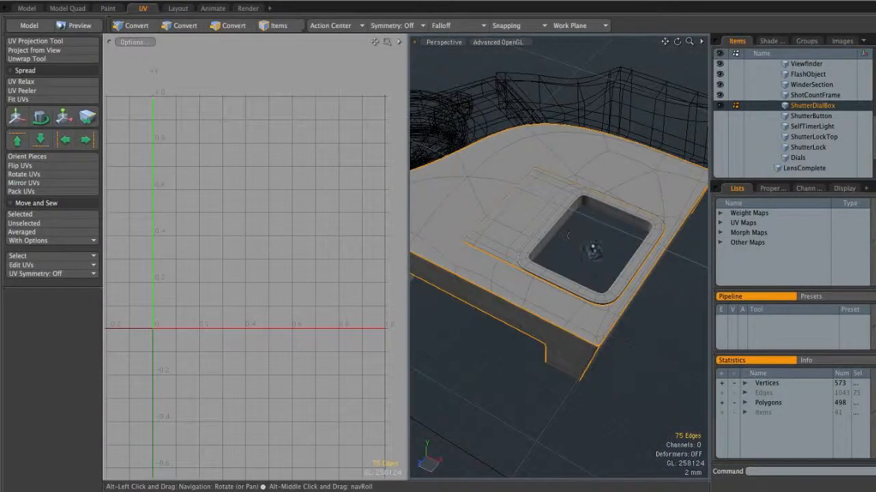
- Unwrap the shutter dial box along the selected seam edges with the Unwrap Tool
{"action": "left_click", "coordinate": [42, 59]}
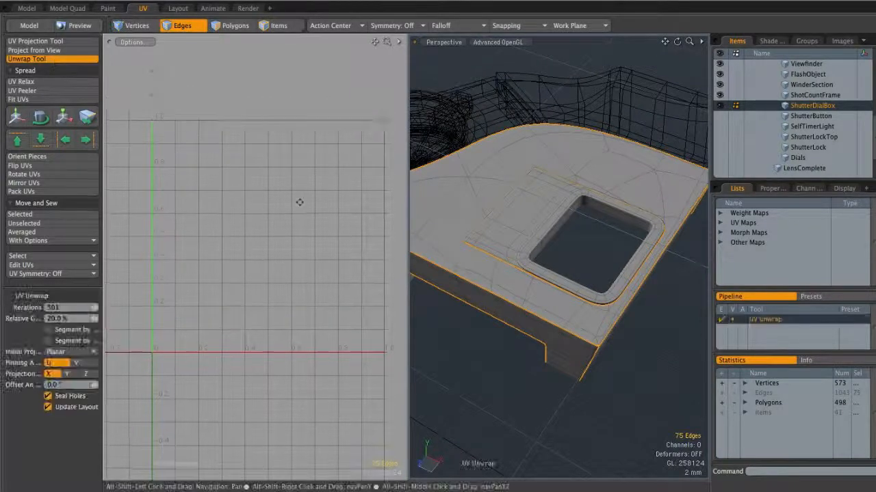
{"action": "left_click", "coordinate": [268, 227]}
{"action": "left_click_drag", "start_coordinate": [268, 226], "coordinate": [173, 267], "text": "alt"}
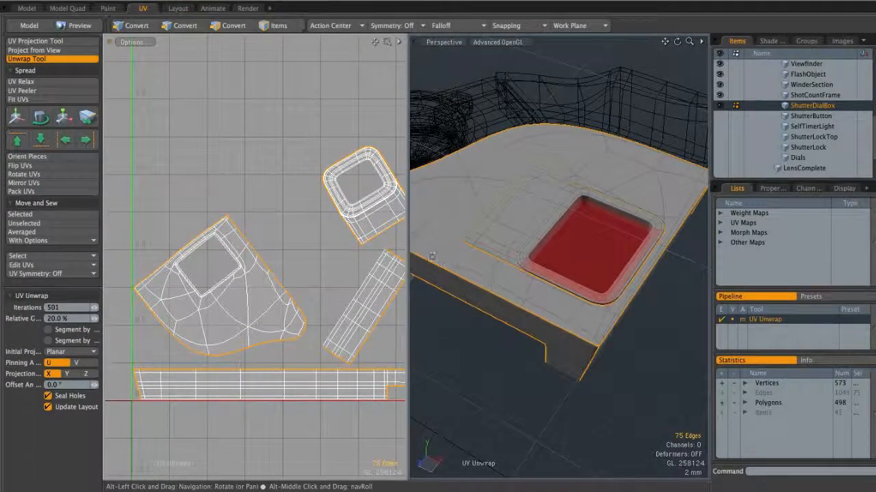
{"action": "left_click_drag", "start_coordinate": [383, 182], "coordinate": [325, 215], "text": "alt"}
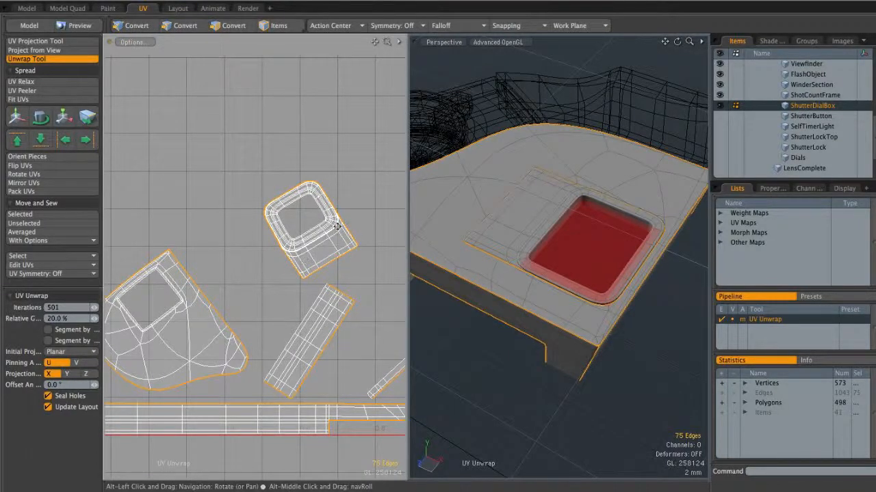
{"action": "left_click_drag", "start_coordinate": [358, 221], "coordinate": [328, 311], "text": "ctrl+alt"}
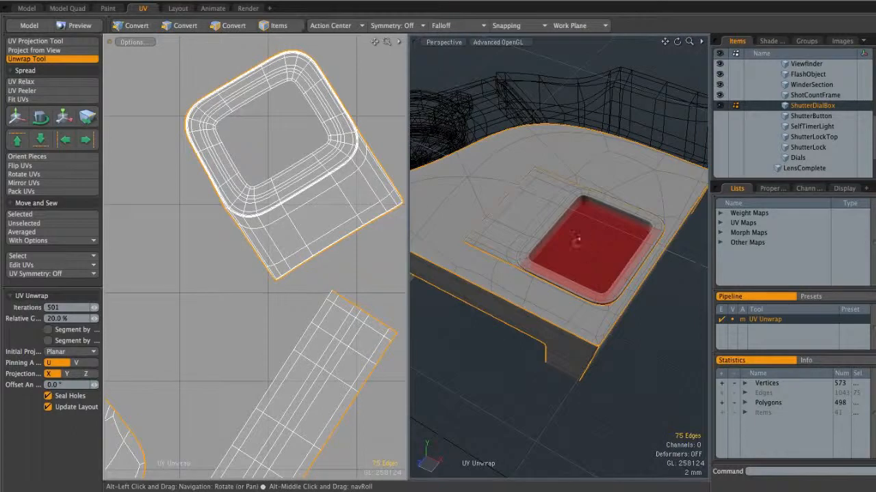
{"action": "scroll", "coordinate": [251, 317], "scroll_direction": "down", "scroll_amount": 3}
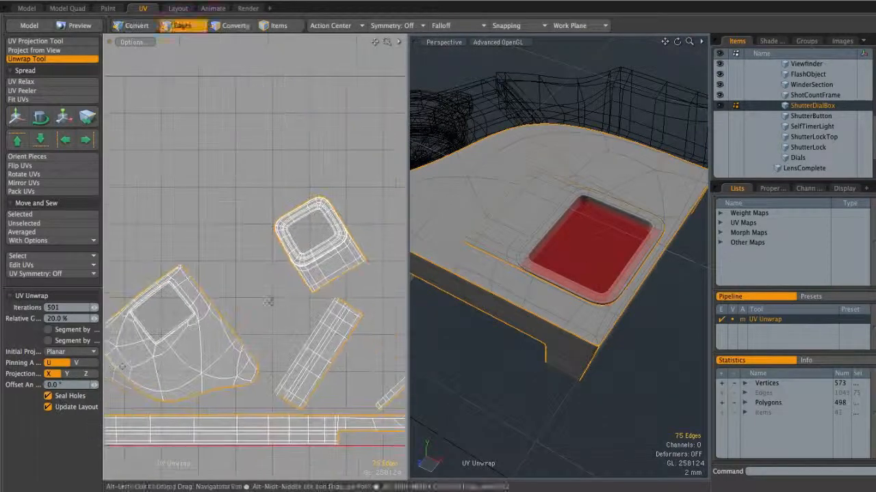
- Turn Seal Holes off and on again to compare how the dial box's window piece unwraps
{"action": "left_click", "coordinate": [48, 396]}
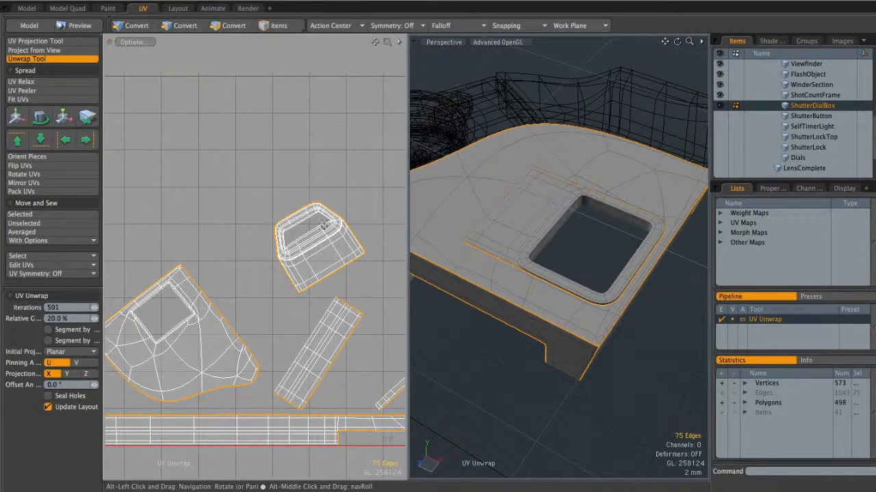
{"action": "left_click", "coordinate": [62, 397]}
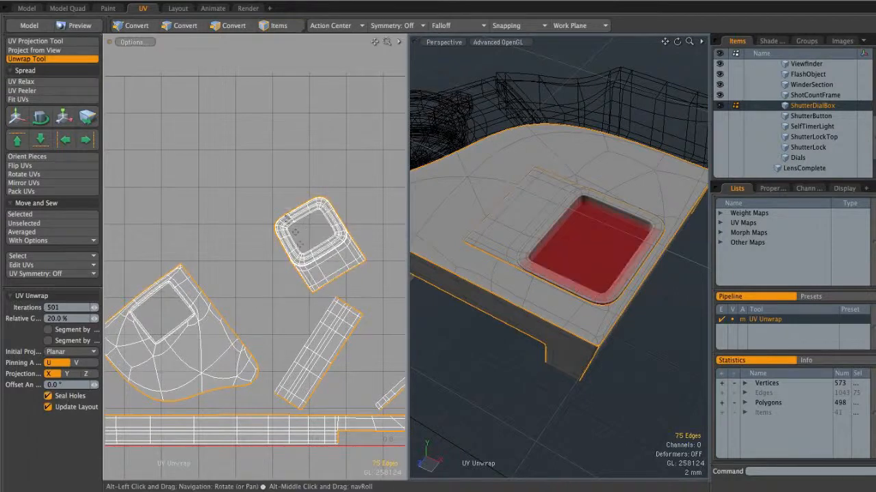
{"action": "scroll", "coordinate": [326, 231], "scroll_direction": "up", "scroll_amount": 6}
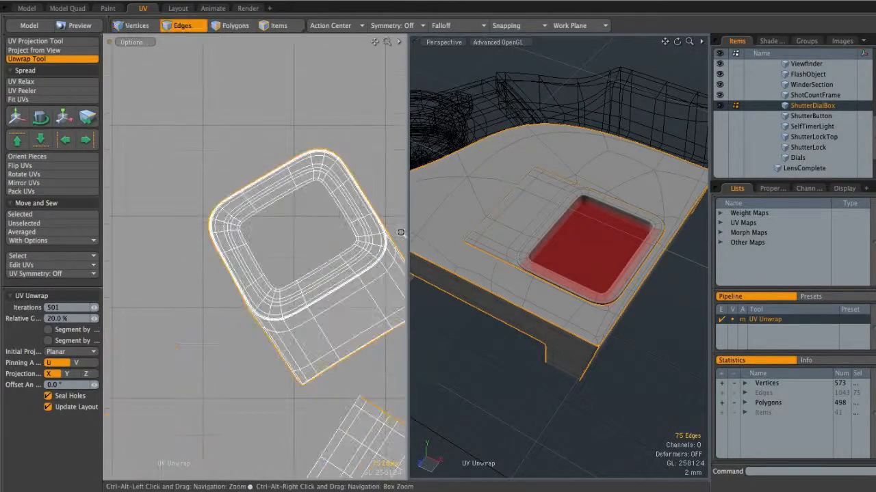
{"action": "scroll", "coordinate": [327, 256], "scroll_direction": "down", "scroll_amount": 6}
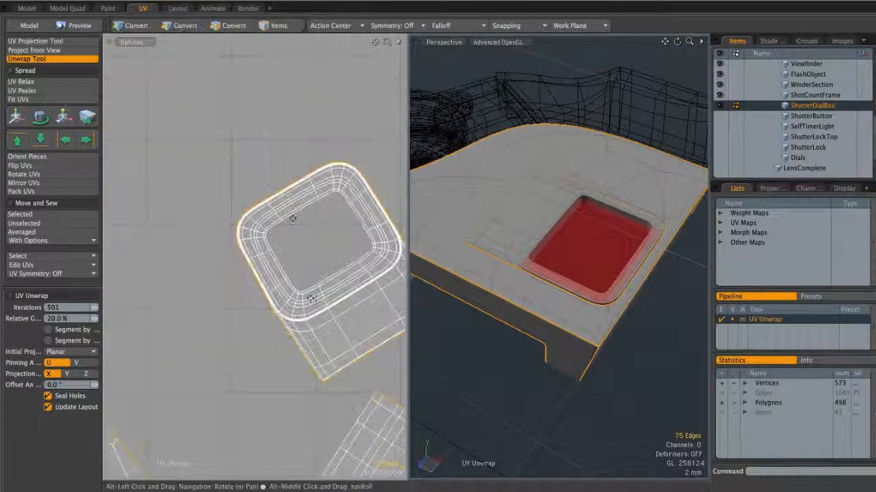
{"action": "scroll", "coordinate": [310, 261], "scroll_direction": "down", "scroll_amount": 4}
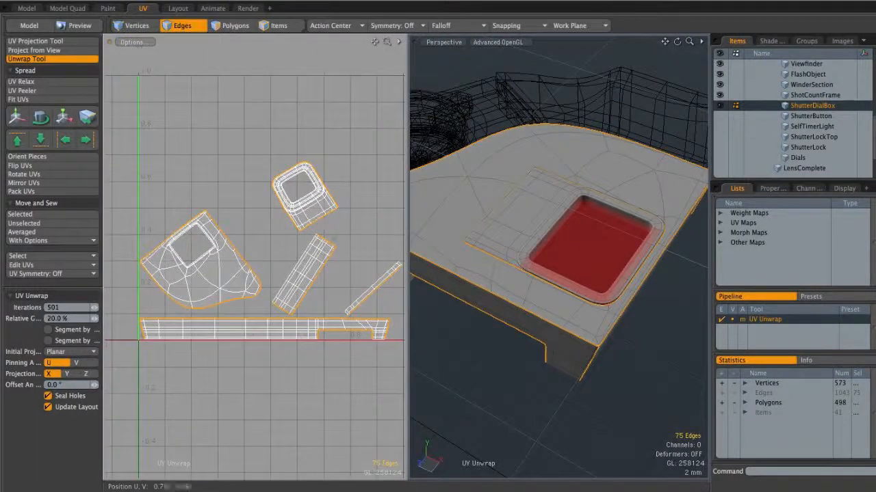
- Drop the Unwrap Tool, keeping the shutter dial box's new UV layout
{"action": "key", "text": "space"}
{"action": "left_click", "coordinate": [364, 253]}
{"action": "left_click_drag", "start_coordinate": [375, 262], "coordinate": [345, 253], "text": "alt"}
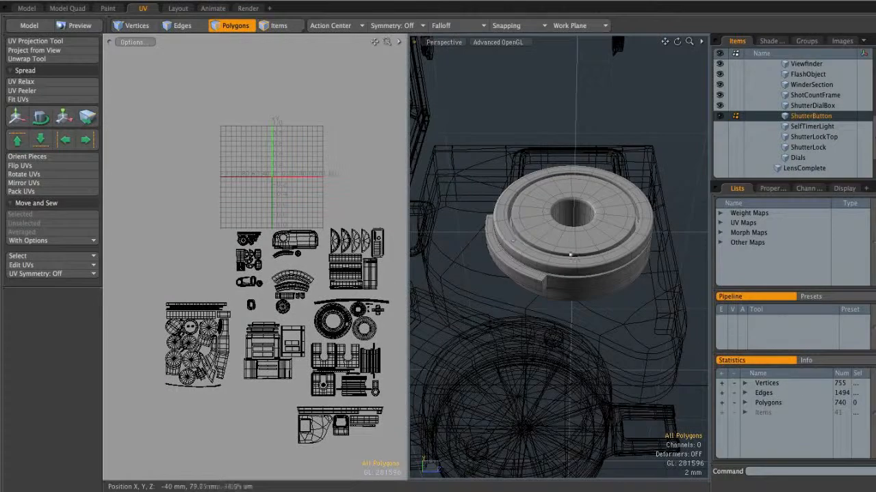
- Select the polygons of the shutter button's upper disc and hide its lower ring
{"action": "left_click_drag", "start_coordinate": [570, 255], "coordinate": [566, 195], "text": "alt"}
{"action": "left_click_drag", "start_coordinate": [610, 173], "coordinate": [616, 195], "text": "alt"}
{"action": "key", "text": "bracketleft"}
{"action": "left_click_drag", "start_coordinate": [508, 256], "coordinate": [589, 258], "text": "alt"}
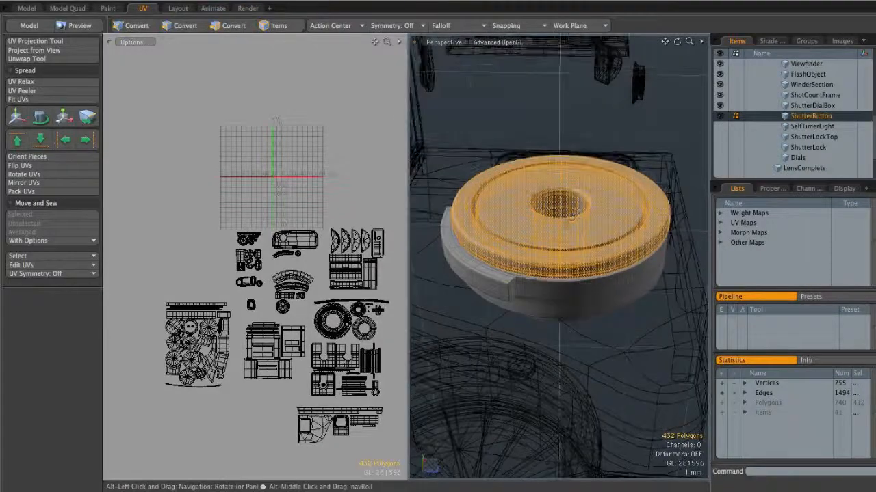
{"action": "left_click_drag", "start_coordinate": [588, 260], "coordinate": [539, 285], "text": "alt"}
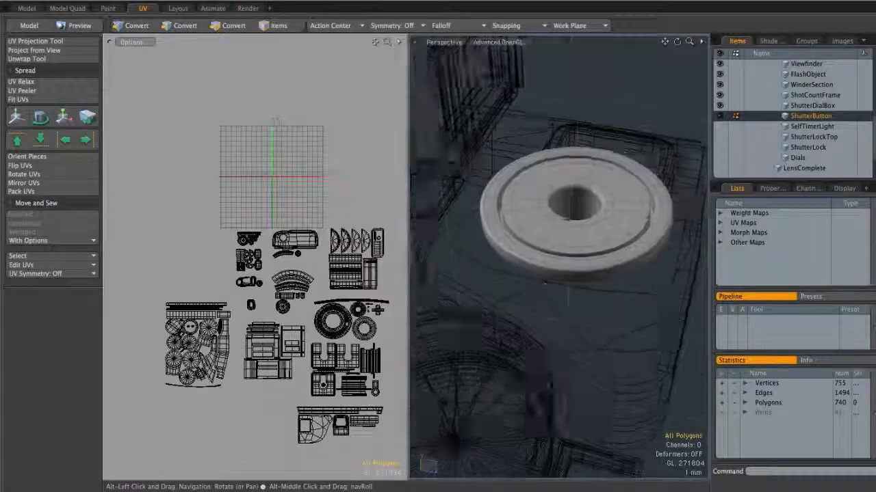
- Select the edge loop around the rim of the centre hole in the shutter button's upper disc
{"action": "scroll", "coordinate": [547, 274], "scroll_direction": "up", "scroll_amount": 5}
{"action": "left_click_drag", "start_coordinate": [612, 226], "coordinate": [574, 238], "text": "alt"}
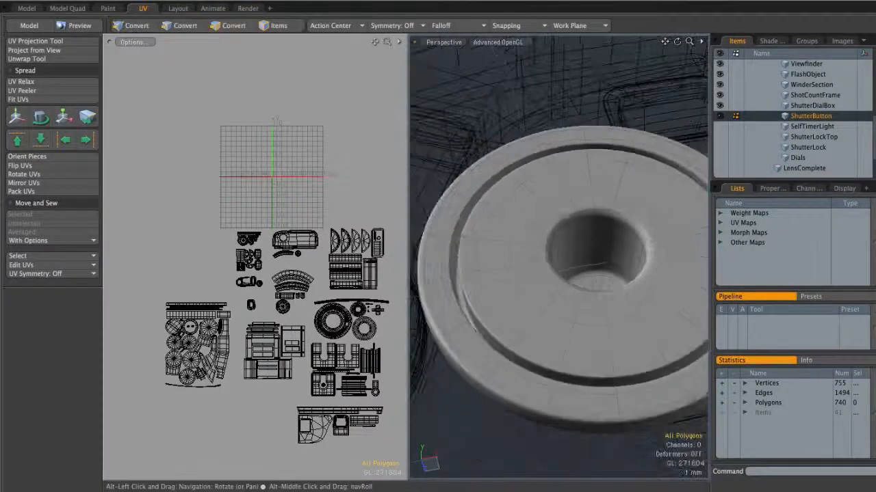
{"action": "left_click_drag", "start_coordinate": [508, 289], "coordinate": [609, 273], "text": "alt"}
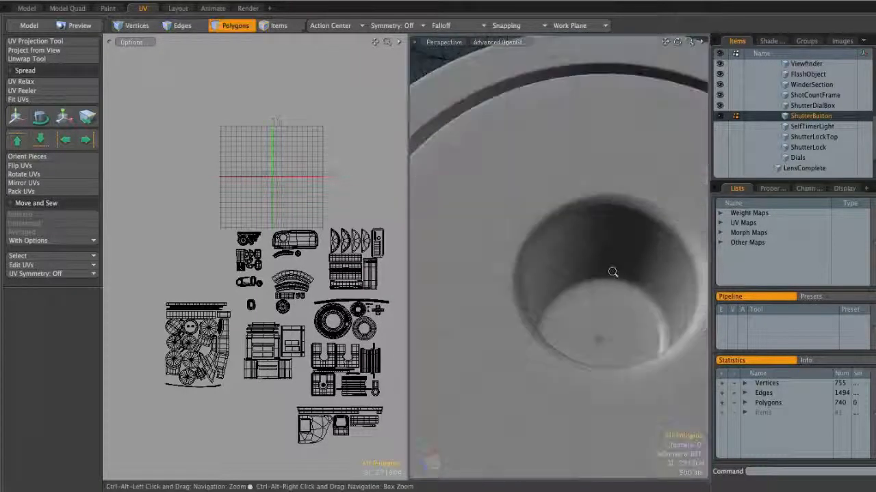
{"action": "left_click_drag", "start_coordinate": [596, 226], "coordinate": [624, 166], "text": "alt"}
{"action": "key", "text": "2"}
{"action": "mouse_move", "coordinate": [560, 170]}
{"action": "left_mouse_down", "text": "alt"}
{"action": "mouse_move", "coordinate": [557, 188]}
{"action": "mouse_move", "coordinate": [554, 169]}
{"action": "left_mouse_up", "text": "alt"}
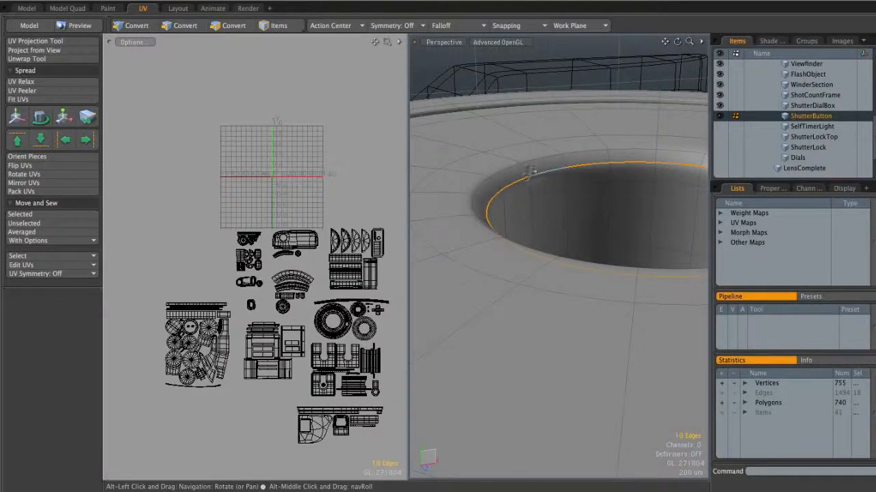
- Add the edge loops at the centre hole's floor and around the disc's inner face to the seam selection
{"action": "left_click_drag", "start_coordinate": [534, 178], "coordinate": [566, 269], "text": "ctrl+alt"}
{"action": "scroll", "coordinate": [551, 207], "scroll_direction": "up", "scroll_amount": 10}
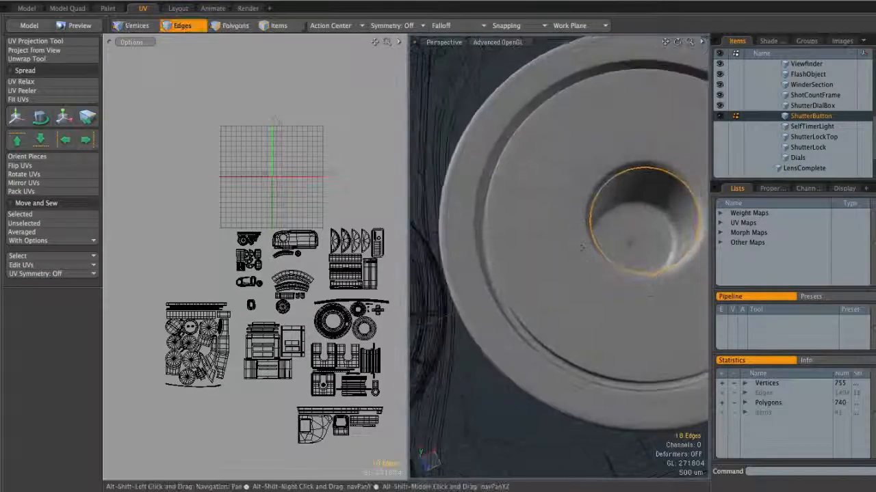
{"action": "scroll", "coordinate": [551, 207], "scroll_direction": "up", "scroll_amount": 2}
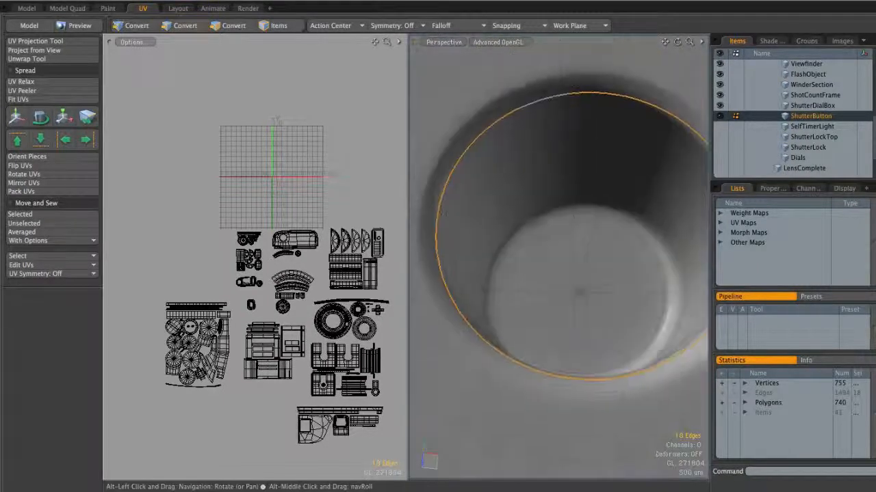
{"action": "left_click_drag", "start_coordinate": [524, 234], "coordinate": [445, 246], "text": "alt"}
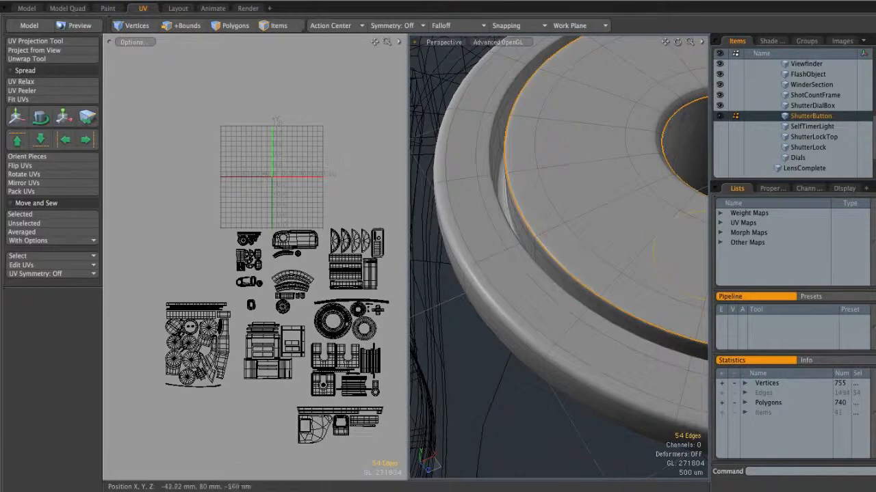
- Add the groove's outer edge loop and cross seams down the walls of the hole and groove to the selection
{"action": "scroll", "coordinate": [524, 187], "scroll_direction": "up", "scroll_amount": 2}
{"action": "left_click_drag", "start_coordinate": [524, 188], "coordinate": [553, 148], "text": "alt"}
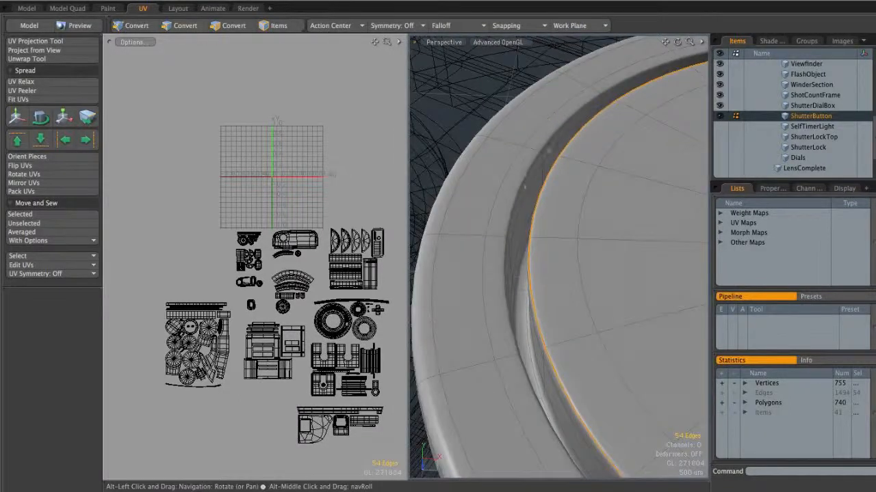
{"action": "left_click_drag", "start_coordinate": [514, 205], "coordinate": [549, 213], "text": "alt"}
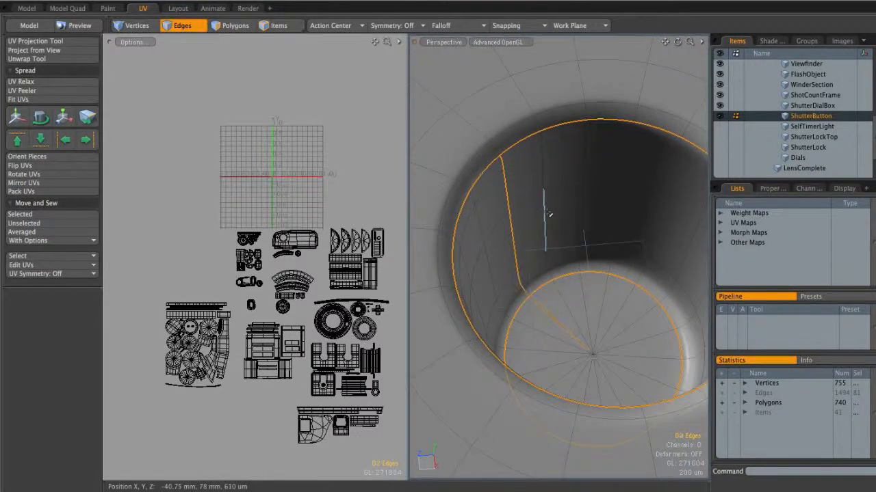
{"action": "left_click_drag", "start_coordinate": [598, 200], "coordinate": [530, 250], "text": "alt"}
{"action": "left_click_drag", "start_coordinate": [518, 215], "coordinate": [522, 274], "text": "alt"}
{"action": "key", "text": "2"}
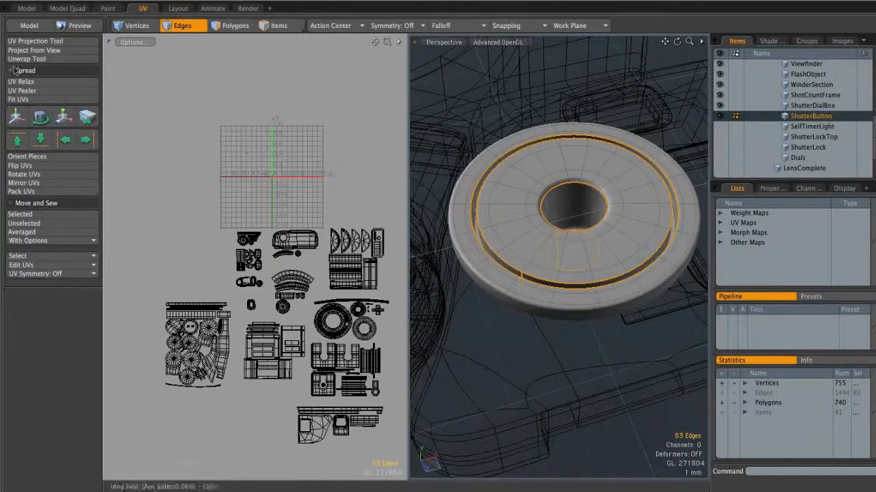
- Unwrap the shutter button's upper disc along the selected seams with Seal Holes on and drop the Unwrap Tool
{"action": "left_click", "coordinate": [28, 59]}
{"action": "mouse_move", "coordinate": [247, 153]}
{"action": "left_mouse_down", "text": "alt+shift"}
{"action": "mouse_move", "coordinate": [243, 201]}
{"action": "mouse_move", "coordinate": [284, 206]}
{"action": "mouse_move", "coordinate": [279, 213]}
{"action": "mouse_move", "coordinate": [298, 239]}
{"action": "mouse_move", "coordinate": [287, 254]}
{"action": "mouse_move", "coordinate": [266, 254]}
{"action": "mouse_move", "coordinate": [290, 254]}
{"action": "mouse_move", "coordinate": [276, 237]}
{"action": "mouse_move", "coordinate": [268, 247]}
{"action": "mouse_move", "coordinate": [212, 249]}
{"action": "left_mouse_up", "text": "alt+shift"}
{"action": "left_click", "coordinate": [279, 212]}
{"action": "left_click", "coordinate": [67, 398]}
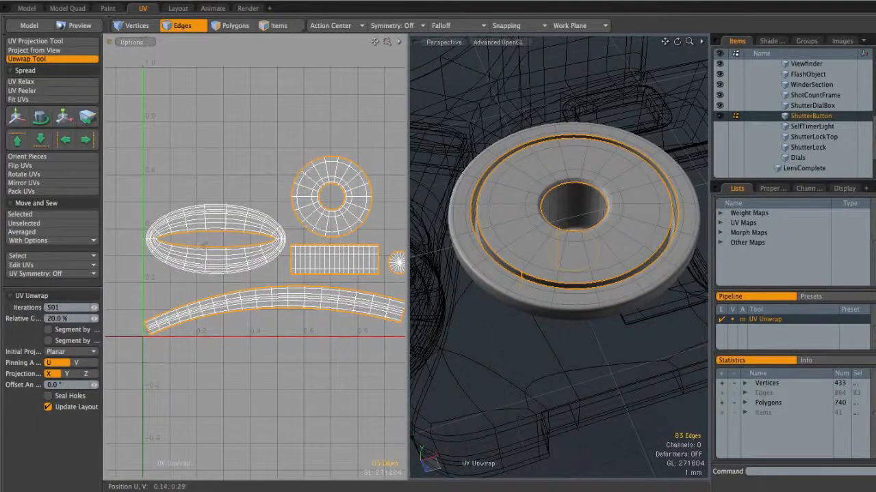
{"action": "left_click_drag", "start_coordinate": [316, 265], "coordinate": [315, 240], "text": "alt+shift"}
{"action": "key", "text": "space"}
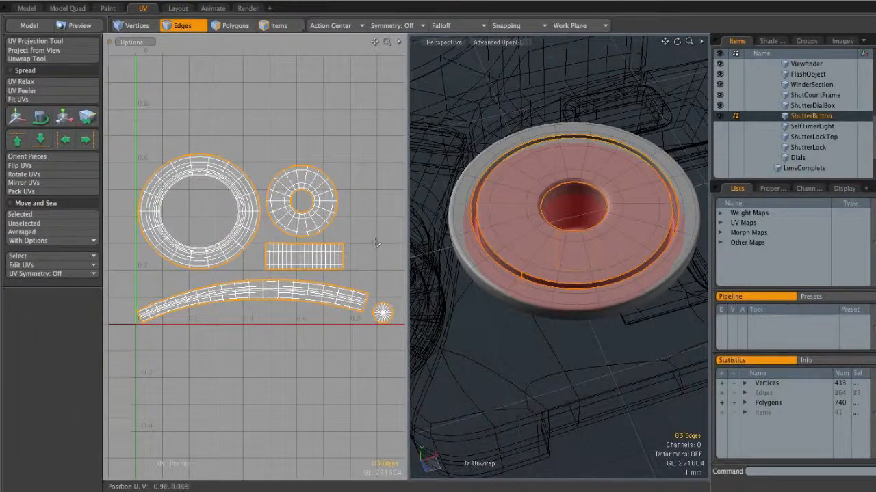
- Move all of the upper disc's UV pieces out of the main UV square into the tile on the negative U side
{"action": "left_click", "coordinate": [388, 260]}
{"action": "left_click_drag", "start_coordinate": [387, 254], "coordinate": [264, 260], "text": "ctrl+alt"}
{"action": "left_click_drag", "start_coordinate": [263, 259], "coordinate": [164, 258], "text": "alt+shift"}
{"action": "key", "text": "space"}
{"action": "key", "text": "ctrl+a"}
{"action": "key", "text": "y"}
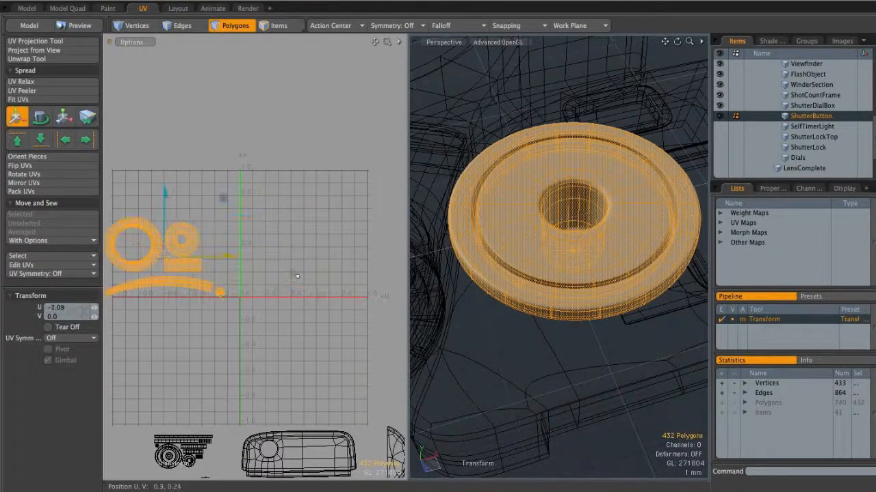
{"action": "key", "text": "space"}
- Bring back the shutter button's hidden lower ring and hide the unwrapped upper disc
{"action": "left_click", "coordinate": [398, 279]}
{"action": "left_click_drag", "start_coordinate": [479, 226], "coordinate": [599, 113], "text": "alt"}
{"action": "double_click", "coordinate": [524, 283]}
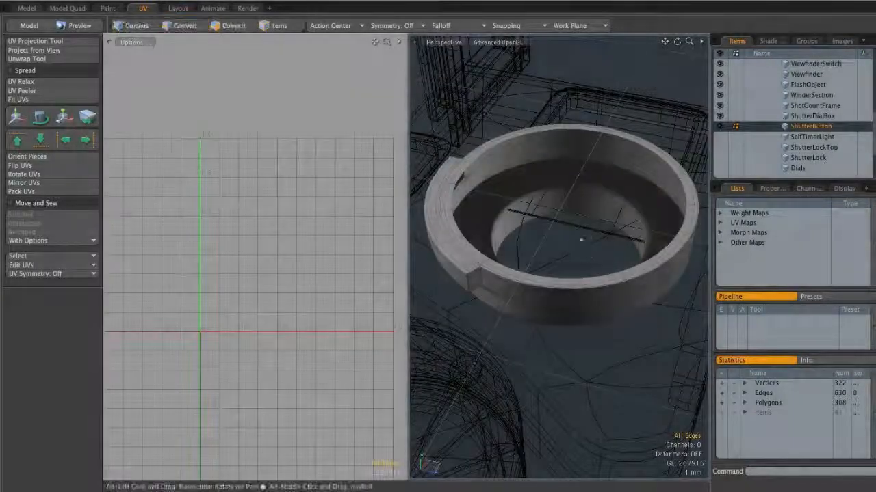
- Hide the FlashObject, WinderSection, ShotCountFrame and ShutterDialBox items to clear the view around the shutter button's lower ring
{"action": "left_click_drag", "start_coordinate": [575, 248], "coordinate": [518, 216], "text": "alt"}
{"action": "left_click_drag", "start_coordinate": [582, 228], "coordinate": [564, 246], "text": "alt"}
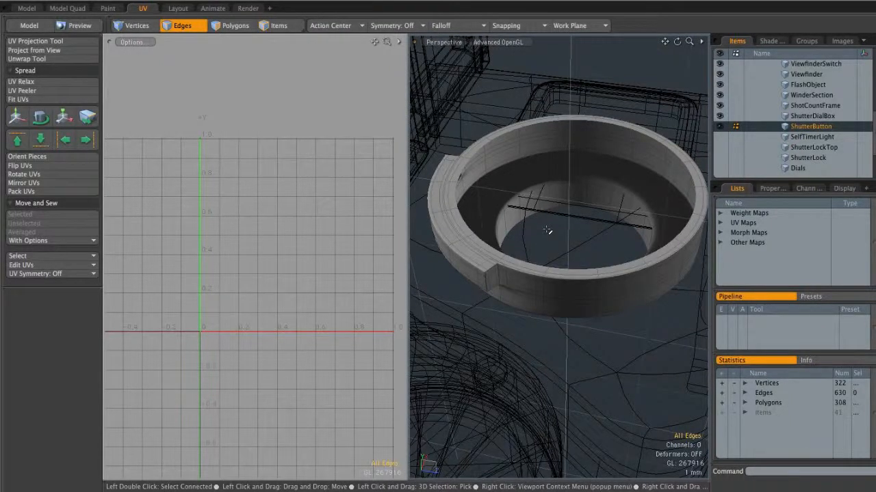
{"action": "left_click_drag", "start_coordinate": [498, 244], "coordinate": [531, 173], "text": "alt"}
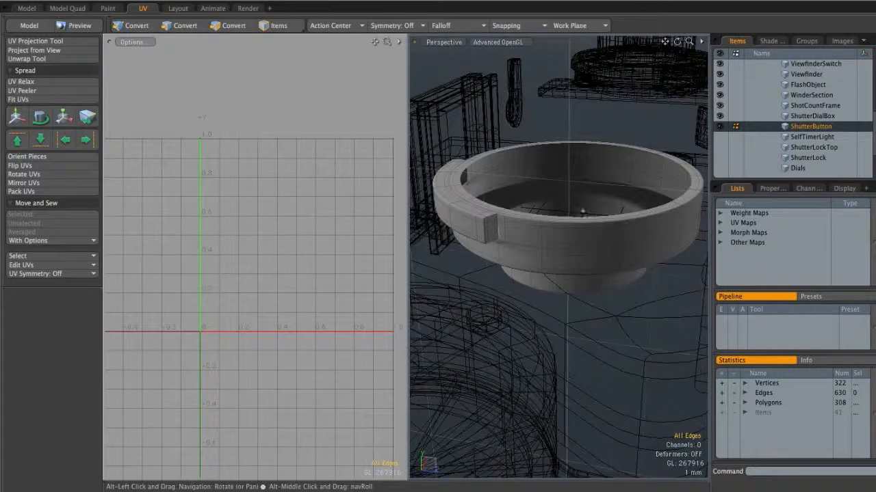
{"action": "left_click_drag", "start_coordinate": [568, 235], "coordinate": [541, 257], "text": "alt"}
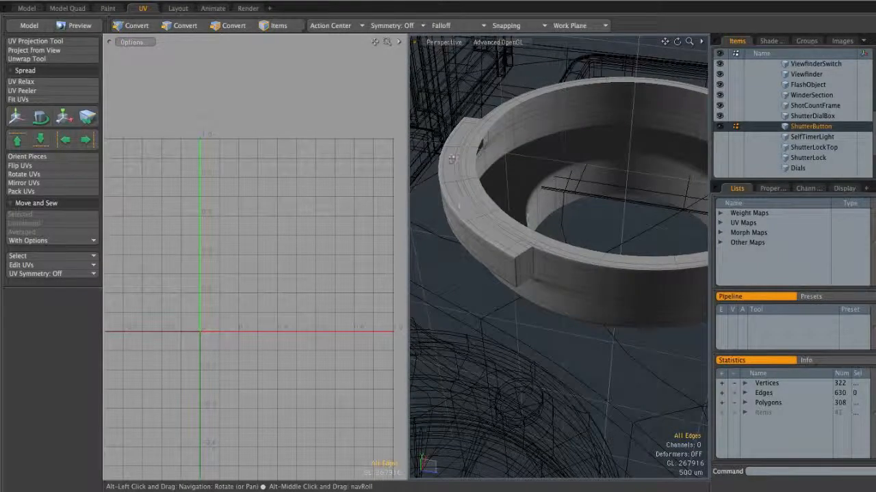
{"action": "left_click_drag", "start_coordinate": [520, 224], "coordinate": [524, 166], "text": "alt"}
{"action": "left_click_drag", "start_coordinate": [537, 207], "coordinate": [551, 258], "text": "alt"}
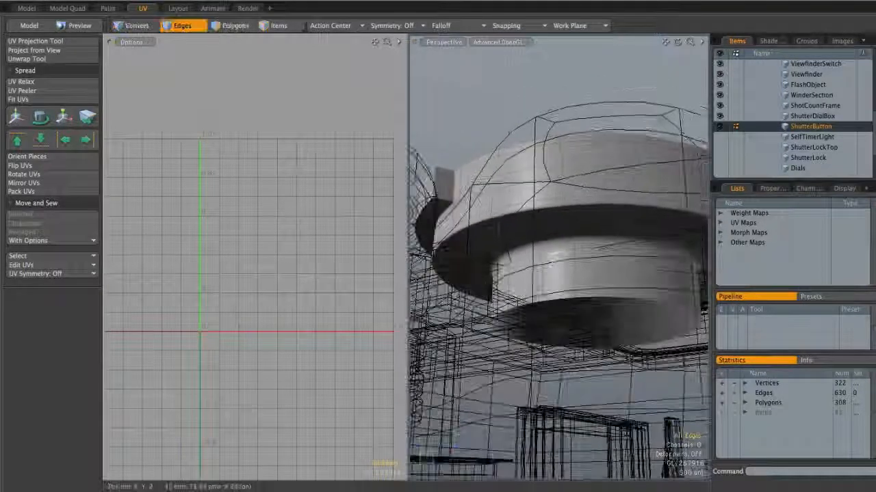
{"action": "left_click", "coordinate": [719, 116]}
{"action": "left_click", "coordinate": [720, 95]}
{"action": "left_click", "coordinate": [720, 84]}
- Select the edge loops along the lower edge of the ring's wall and around its upper outer rim
{"action": "left_click_drag", "start_coordinate": [544, 205], "coordinate": [585, 275], "text": "alt"}
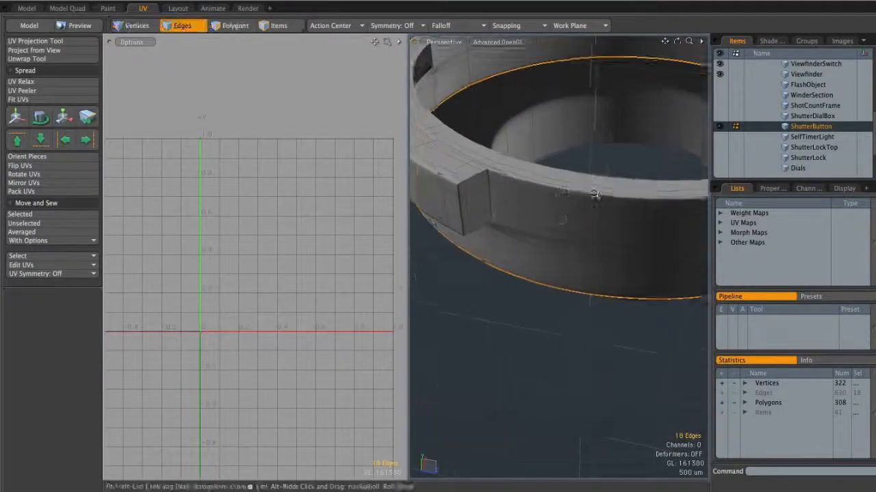
{"action": "scroll", "coordinate": [580, 190], "scroll_direction": "up", "scroll_amount": 3}
{"action": "left_click_drag", "start_coordinate": [672, 203], "coordinate": [575, 81], "text": "ctrl+alt"}
{"action": "scroll", "coordinate": [560, 219], "scroll_direction": "up", "scroll_amount": 8}
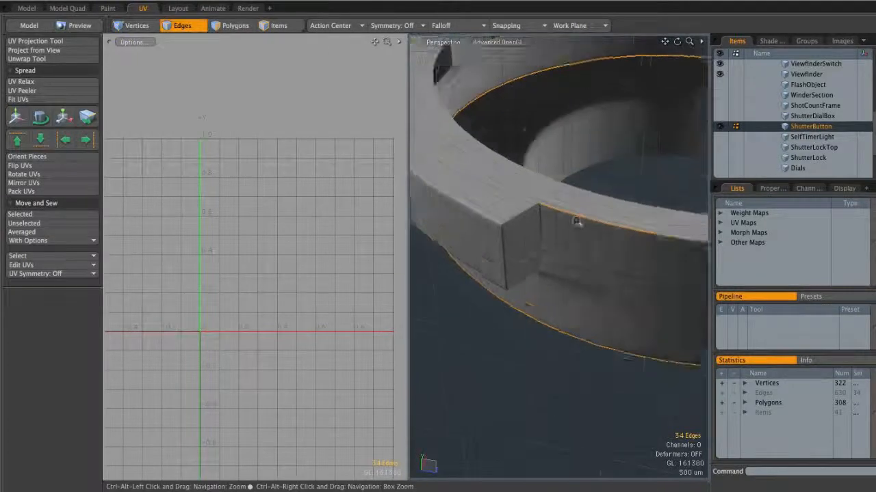
{"action": "left_click_drag", "start_coordinate": [604, 210], "coordinate": [511, 103], "text": "ctrl+alt"}
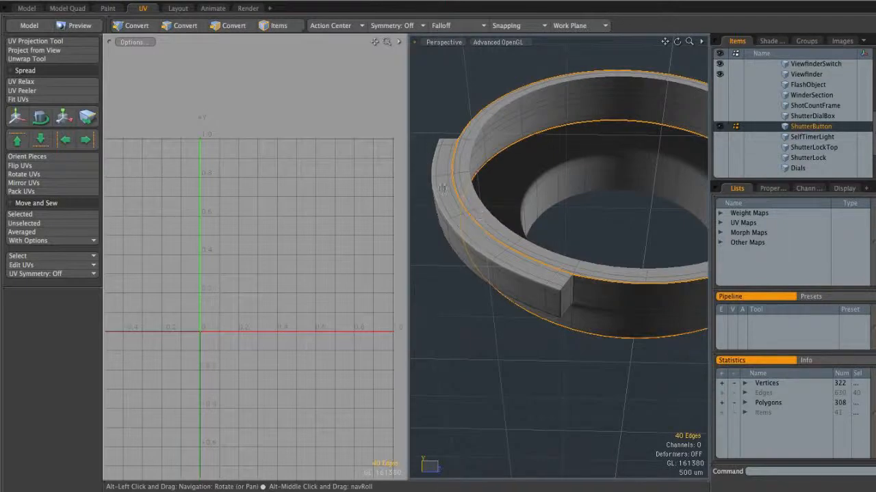
- Add the vertical corner edges where the protruding tab meets the ring's wall to the seam selection
{"action": "left_click_drag", "start_coordinate": [528, 262], "coordinate": [582, 189], "text": "alt"}
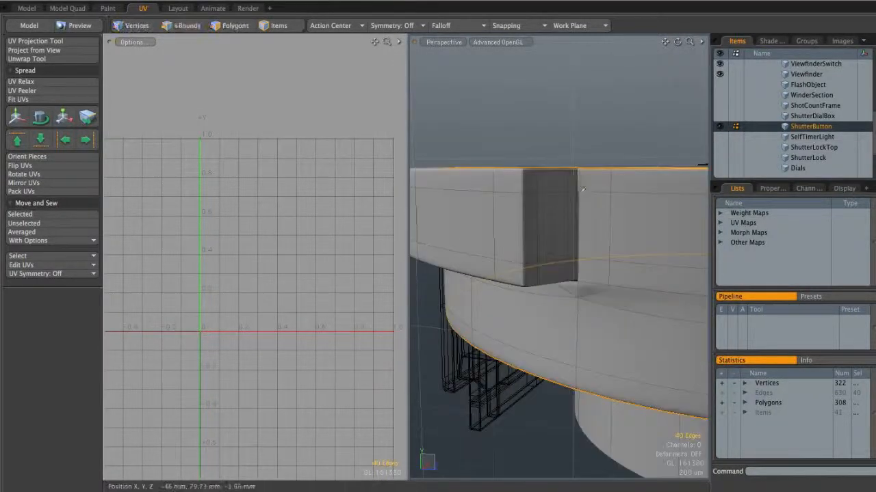
{"action": "left_click_drag", "start_coordinate": [557, 226], "coordinate": [595, 209], "text": "alt"}
{"action": "left_click", "coordinate": [598, 286], "text": "shift"}
{"action": "left_click_drag", "start_coordinate": [601, 287], "coordinate": [606, 254], "text": "ctrl+alt"}
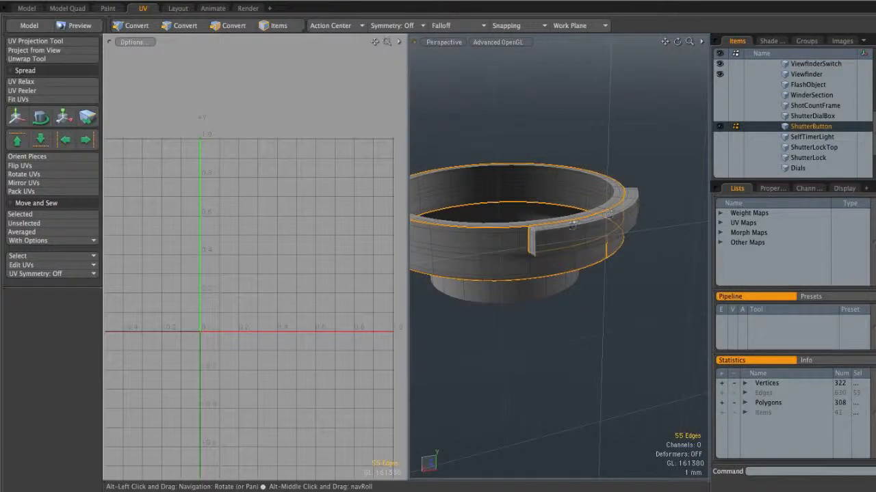
- Add the upper and lower edges across the protruding tab's end faces to the seam selection
{"action": "left_click_drag", "start_coordinate": [582, 226], "coordinate": [560, 233], "text": "alt"}
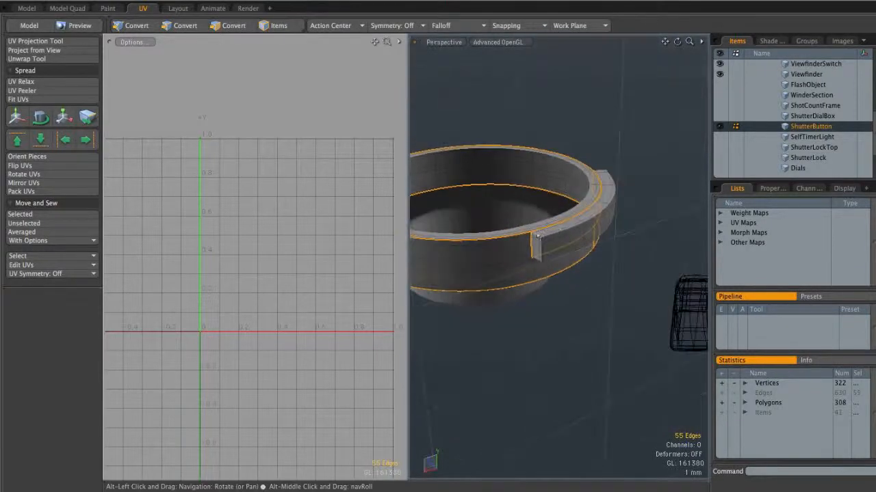
{"action": "left_click_drag", "start_coordinate": [608, 215], "coordinate": [607, 246], "text": "alt"}
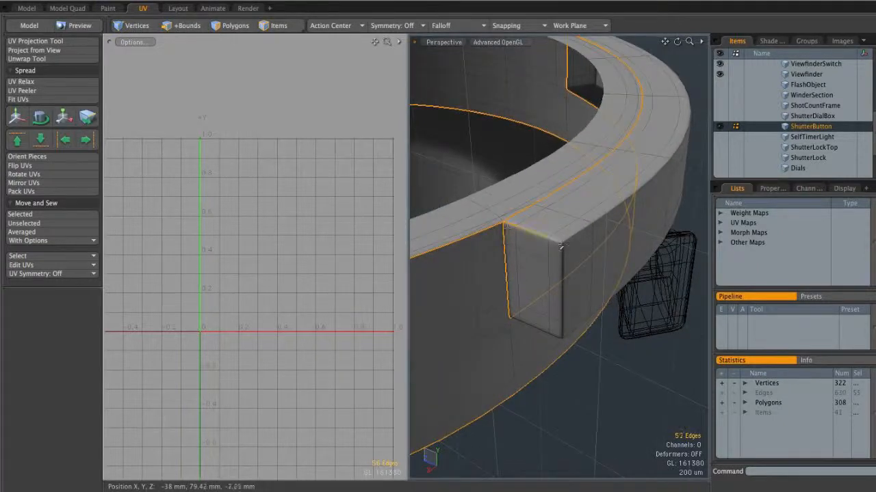
{"action": "left_click_drag", "start_coordinate": [559, 241], "coordinate": [510, 322], "text": "alt"}
{"action": "left_click_drag", "start_coordinate": [578, 312], "coordinate": [520, 312], "text": "alt"}
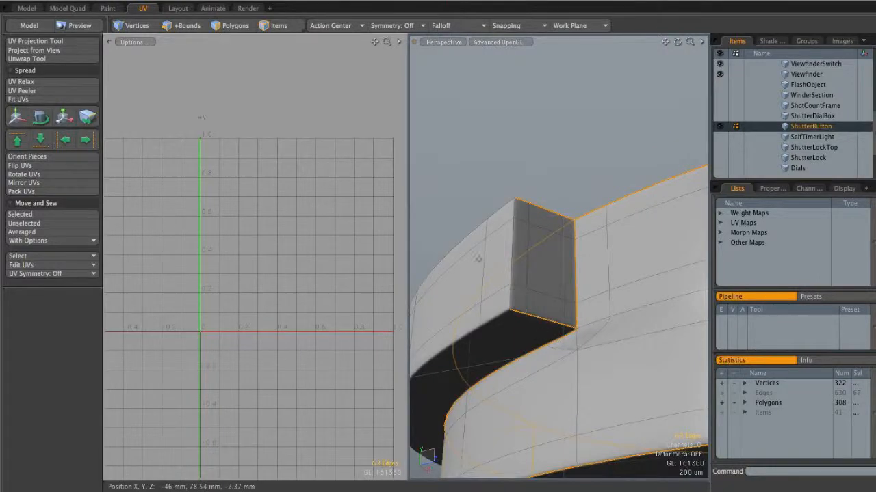
- Unwrap the shutter button's lower ring along the selected seams with the Unwrap Tool and turn on Seal Holes
{"action": "left_click", "coordinate": [41, 59]}
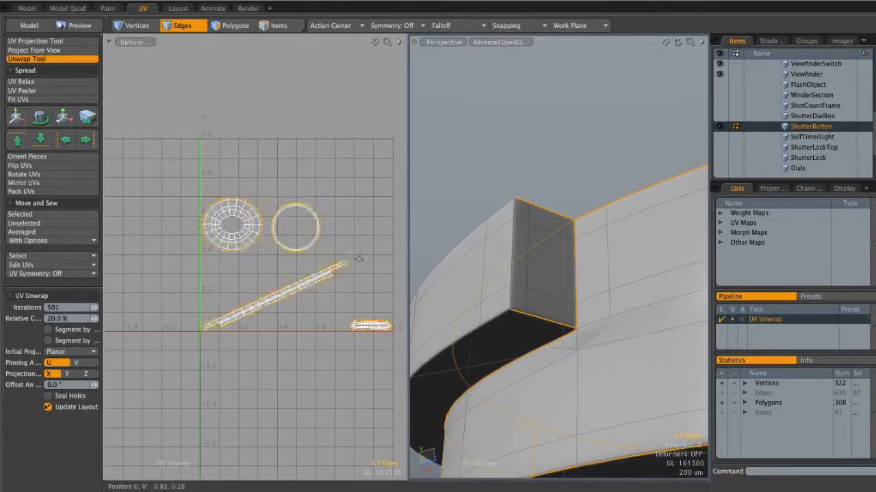
{"action": "left_click_drag", "start_coordinate": [360, 253], "coordinate": [358, 188], "text": "alt"}
{"action": "left_click_drag", "start_coordinate": [358, 188], "coordinate": [322, 209], "text": "alt+shift"}
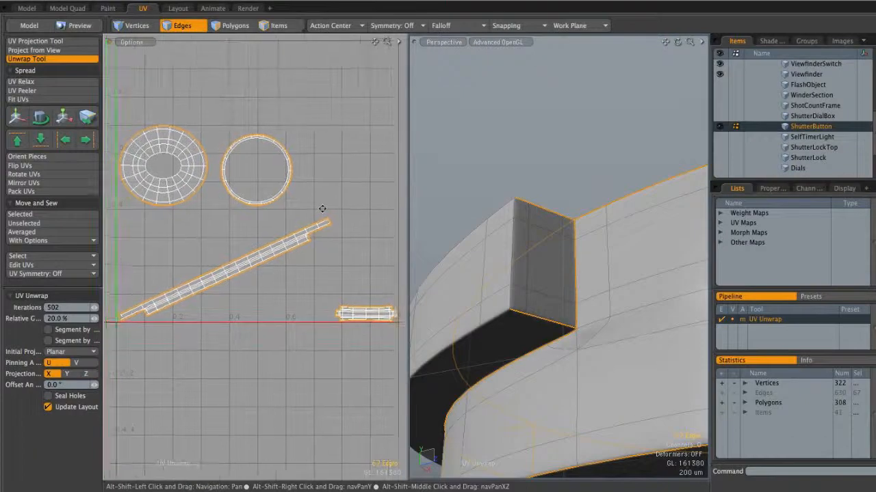
{"action": "left_click", "coordinate": [48, 396]}
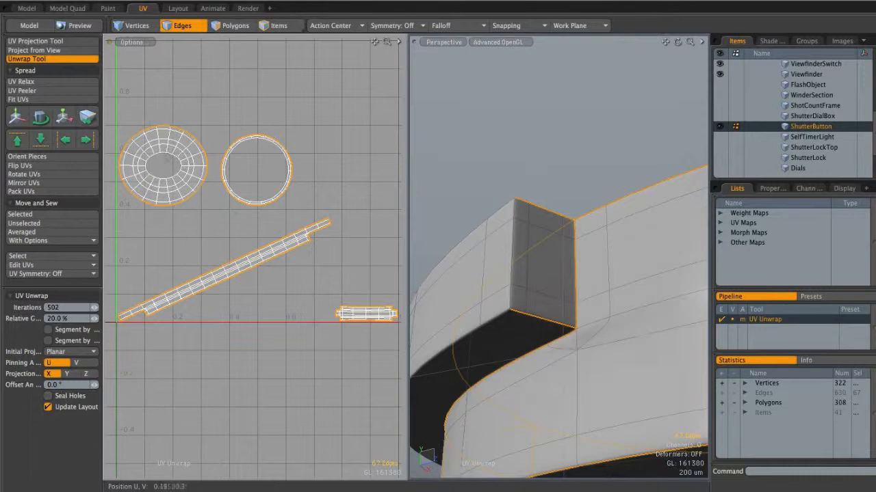
{"action": "left_click", "coordinate": [60, 395]}
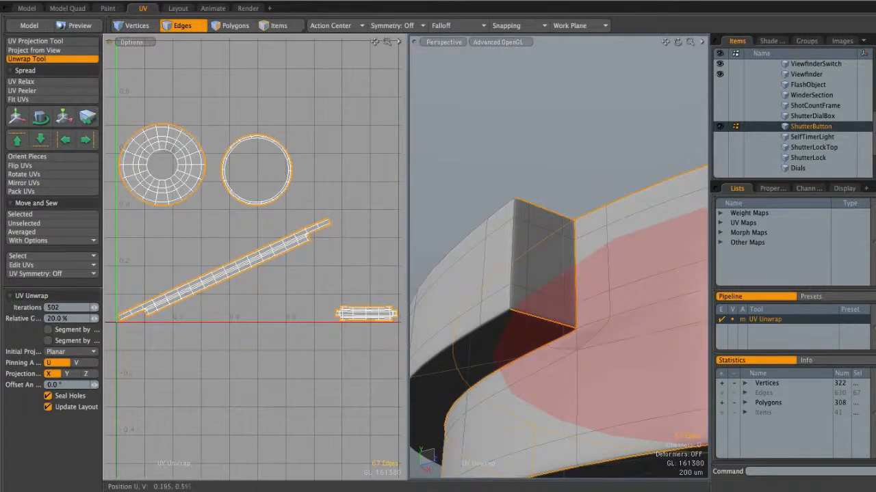
- Drop the Unwrap Tool, show the whole shutter button again and clear the edge selection
{"action": "left_click_drag", "start_coordinate": [336, 206], "coordinate": [294, 215], "text": "alt+shift"}
{"action": "key", "text": "q"}
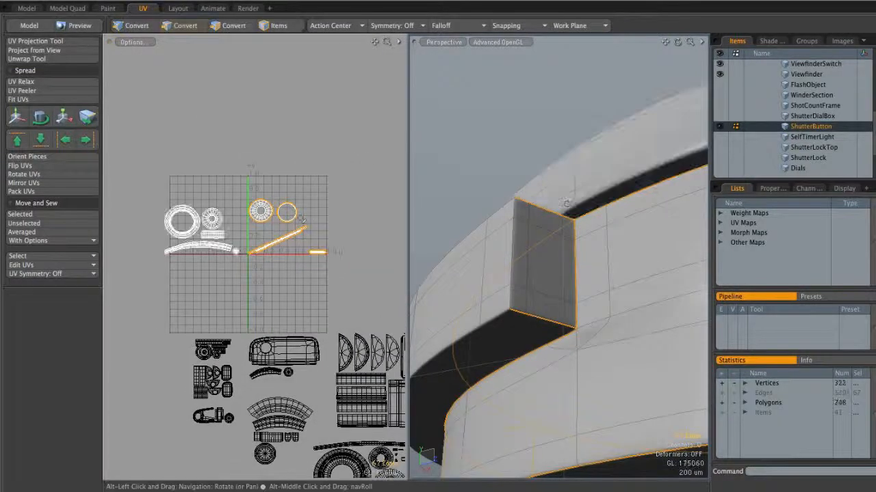
{"action": "key", "text": "shift+a"}
{"action": "left_click", "coordinate": [506, 356]}
{"action": "key", "text": "a"}
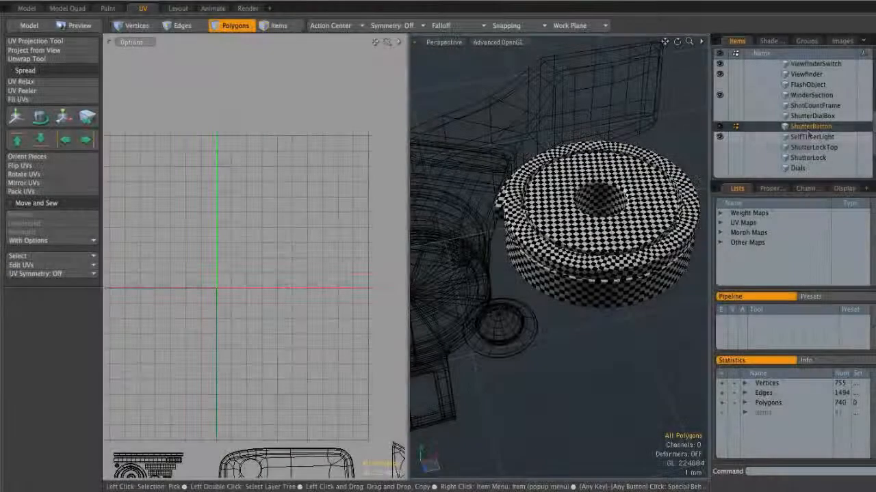
- Make the SelfTimerLight item active and bring it into close view
{"action": "left_click", "coordinate": [811, 136]}
{"action": "mouse_move", "coordinate": [520, 259]}
{"action": "left_mouse_down", "text": "ctrl+alt"}
{"action": "mouse_move", "coordinate": [618, 201]}
{"action": "mouse_move", "coordinate": [598, 260]}
{"action": "mouse_move", "coordinate": [507, 277]}
{"action": "left_mouse_up", "text": "ctrl+alt"}
{"action": "left_click_drag", "start_coordinate": [534, 236], "coordinate": [581, 215], "text": "alt+shift"}
{"action": "left_click_drag", "start_coordinate": [581, 215], "coordinate": [602, 221], "text": "ctrl+alt"}
{"action": "left_click_drag", "start_coordinate": [602, 221], "coordinate": [516, 279], "text": "alt"}
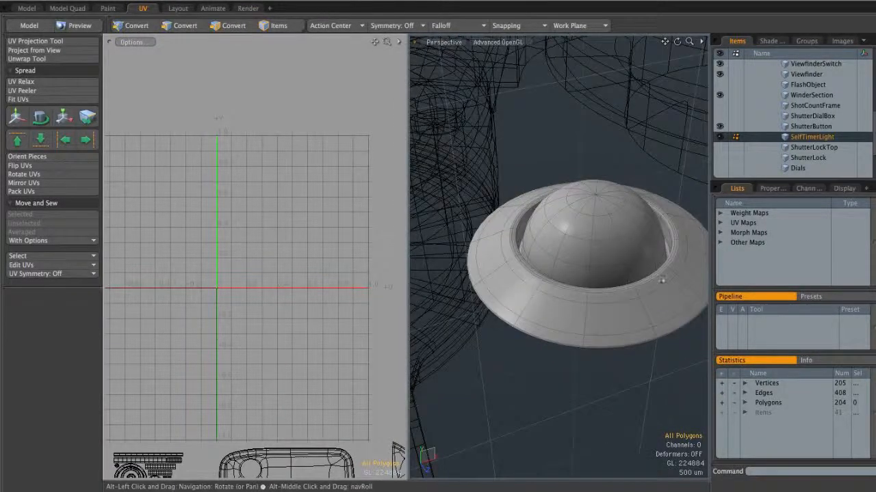
- Select seam edges on the self-timer light: the ring's inner rim loop, the loop around the dome's base and the edges connecting down the recess
{"action": "left_click_drag", "start_coordinate": [619, 208], "coordinate": [595, 219], "text": "ctrl+alt"}
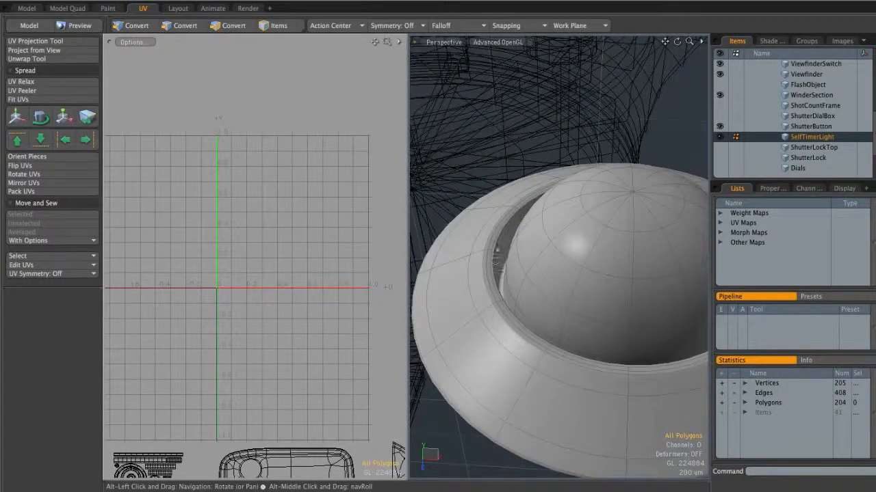
{"action": "left_click_drag", "start_coordinate": [508, 281], "coordinate": [485, 269], "text": "alt"}
{"action": "left_click_drag", "start_coordinate": [520, 246], "coordinate": [555, 289], "text": "ctrl+alt"}
{"action": "key", "text": "2"}
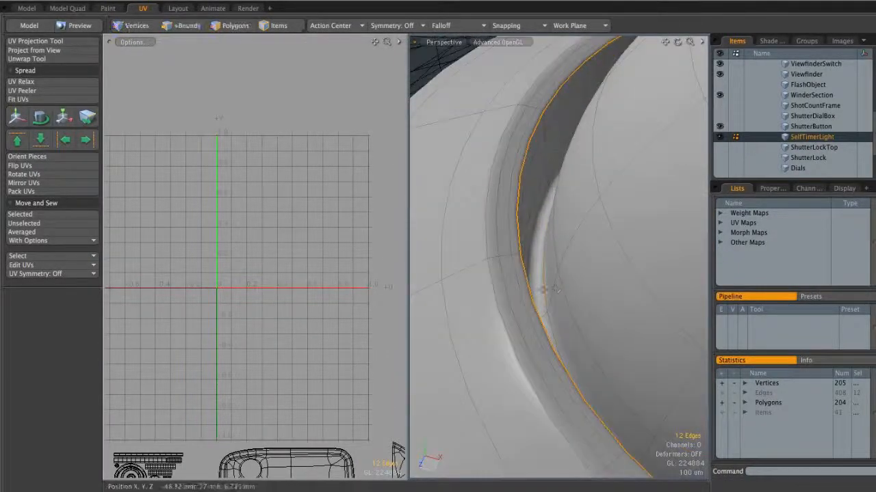
{"action": "left_click_drag", "start_coordinate": [565, 321], "coordinate": [528, 301], "text": "alt"}
{"action": "double_click", "coordinate": [551, 310], "text": "shift"}
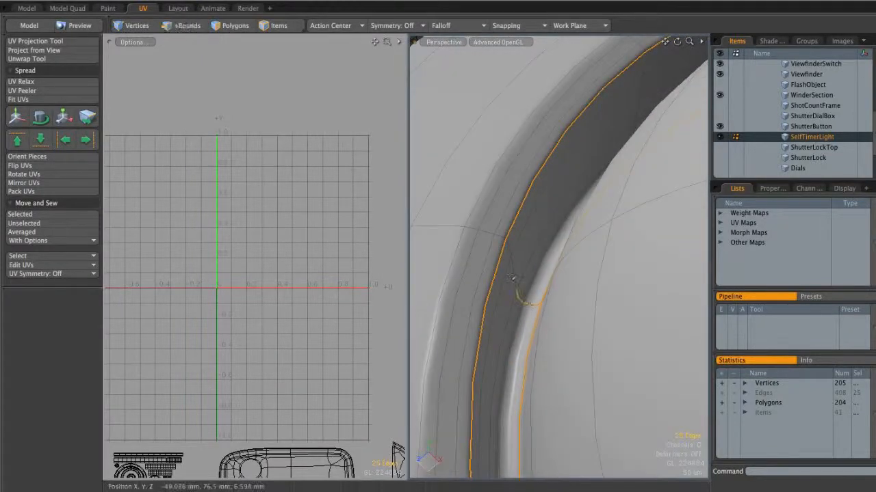
{"action": "left_click", "coordinate": [564, 257], "text": "shift"}
{"action": "mouse_move", "coordinate": [563, 257]}
{"action": "left_mouse_down", "text": "ctrl+alt"}
{"action": "mouse_move", "coordinate": [490, 252]}
{"action": "mouse_move", "coordinate": [594, 222]}
{"action": "mouse_move", "coordinate": [590, 254]}
{"action": "mouse_move", "coordinate": [576, 246]}
{"action": "left_mouse_up", "text": "ctrl+alt"}
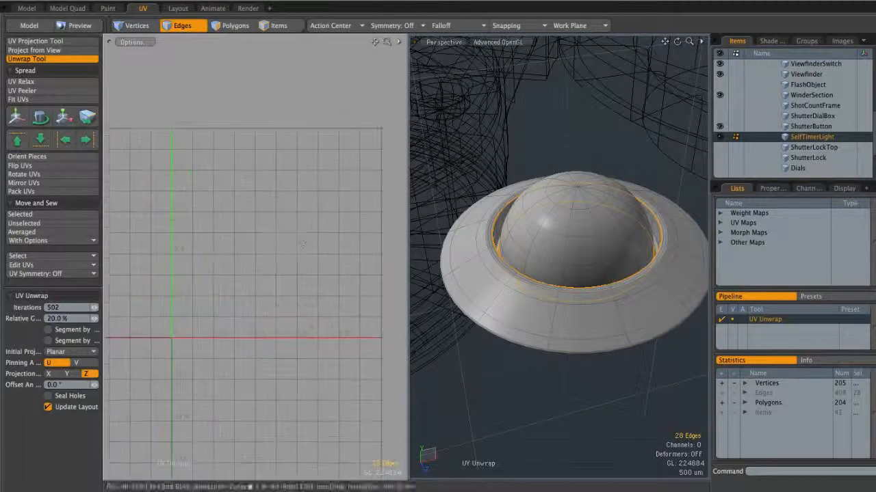
- Unwrap the self-timer light along the selected seams with the Unwrap Tool, trying Seal Holes but leaving it off
{"action": "left_click", "coordinate": [280, 233]}
{"action": "left_click_drag", "start_coordinate": [311, 303], "coordinate": [290, 281], "text": "alt+shift"}
{"action": "left_click_drag", "start_coordinate": [290, 281], "coordinate": [308, 279], "text": "ctrl+alt"}
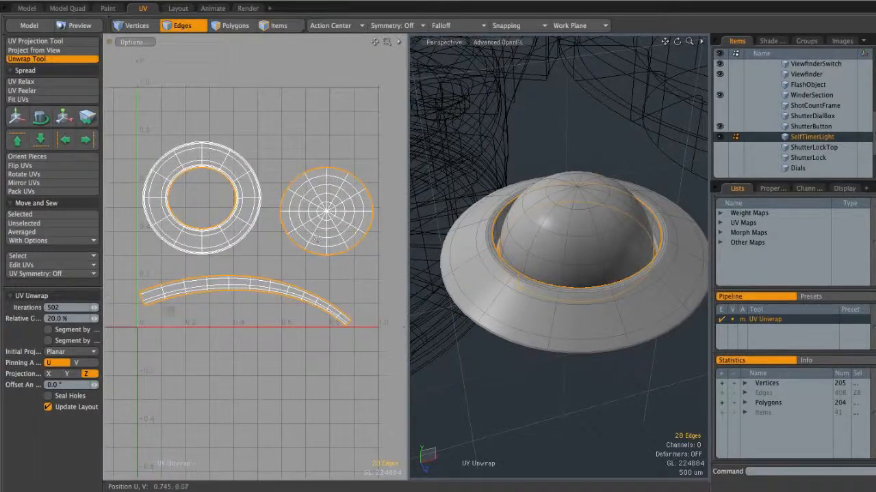
{"action": "left_click", "coordinate": [69, 398]}
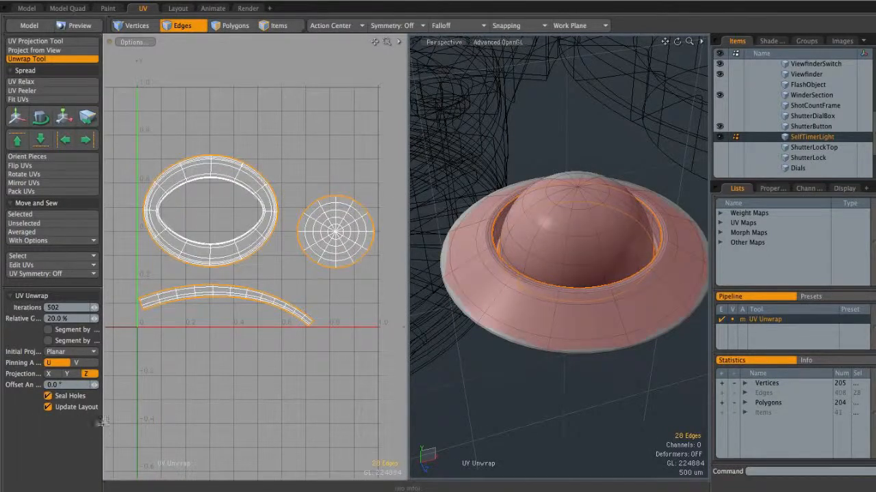
{"action": "left_click", "coordinate": [58, 403]}
{"action": "left_click_drag", "start_coordinate": [155, 389], "coordinate": [387, 467], "text": "ctrl+alt"}
{"action": "left_click", "coordinate": [385, 470]}
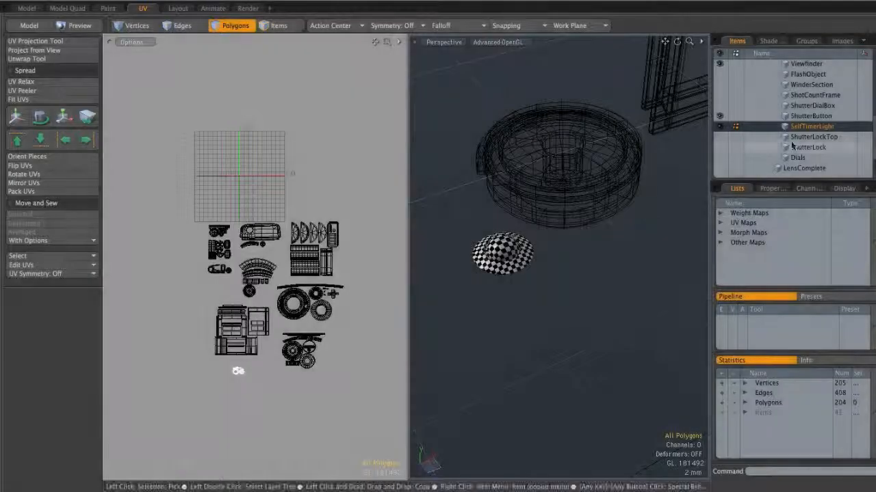
- Make the ShutterLockTop item active and unwrap it as a single piece with the Unwrap Tool, without any seams
{"action": "left_click", "coordinate": [814, 137]}
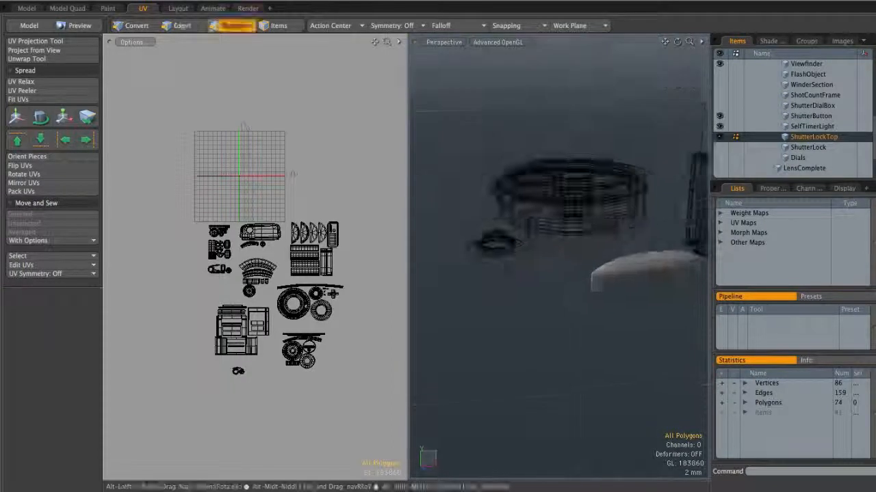
{"action": "left_click_drag", "start_coordinate": [636, 236], "coordinate": [585, 233], "text": "alt+shift"}
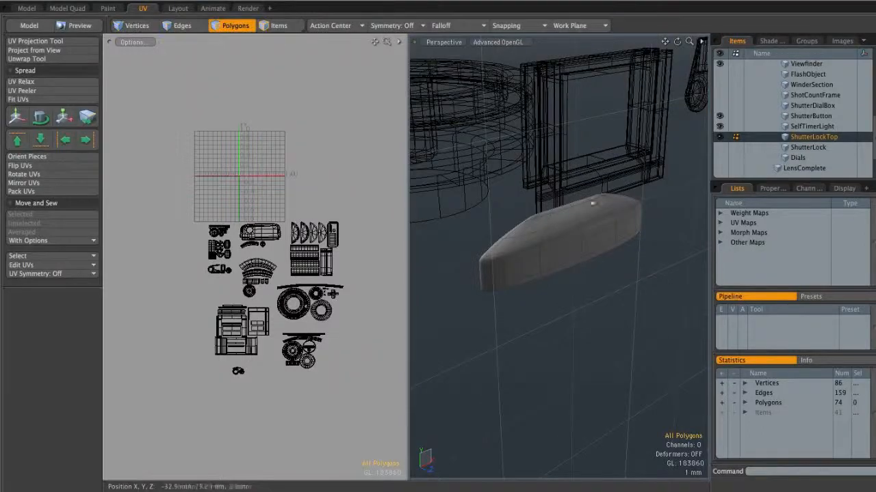
{"action": "left_click", "coordinate": [57, 59]}
{"action": "scroll", "coordinate": [283, 149], "scroll_direction": "up", "scroll_amount": 4}
{"action": "left_click", "coordinate": [361, 235]}
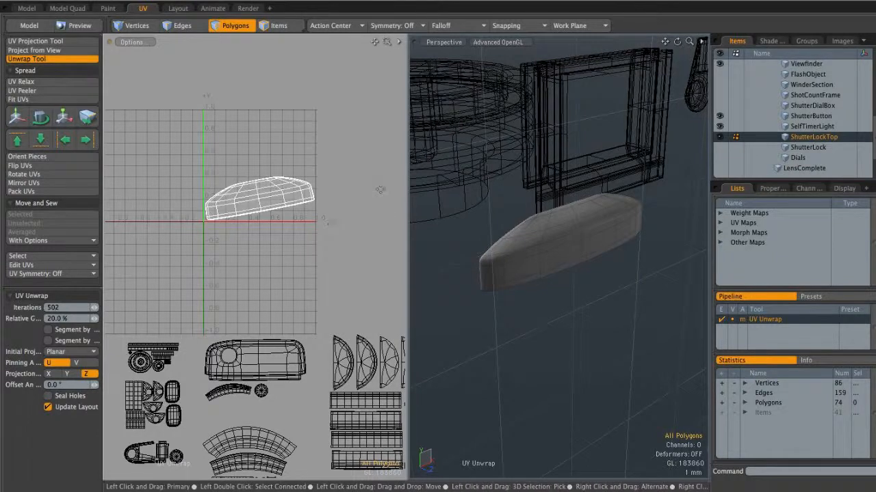
{"action": "scroll", "coordinate": [320, 235], "scroll_direction": "down", "scroll_amount": 4}
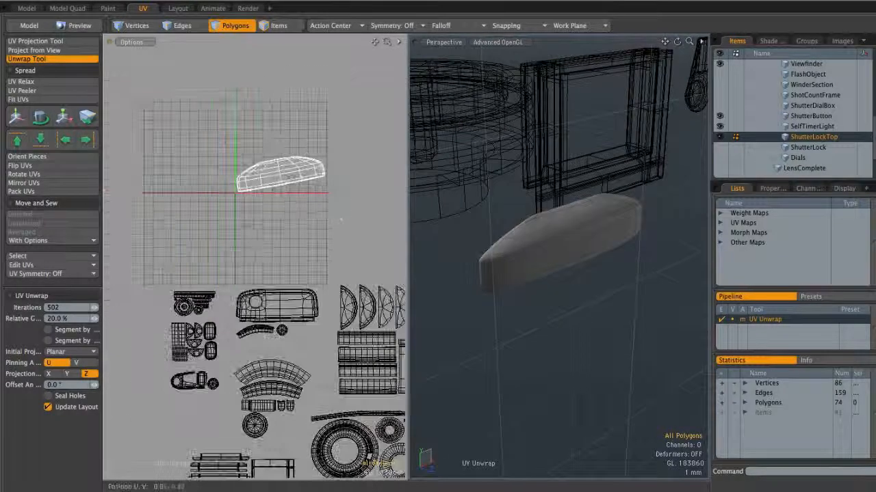
- Show the ShutterLock item, make it active and select the connected polygons of its outer frame
{"action": "left_click", "coordinate": [719, 147]}
{"action": "left_click", "coordinate": [807, 147]}
{"action": "left_click_drag", "start_coordinate": [602, 226], "coordinate": [629, 211], "text": "alt"}
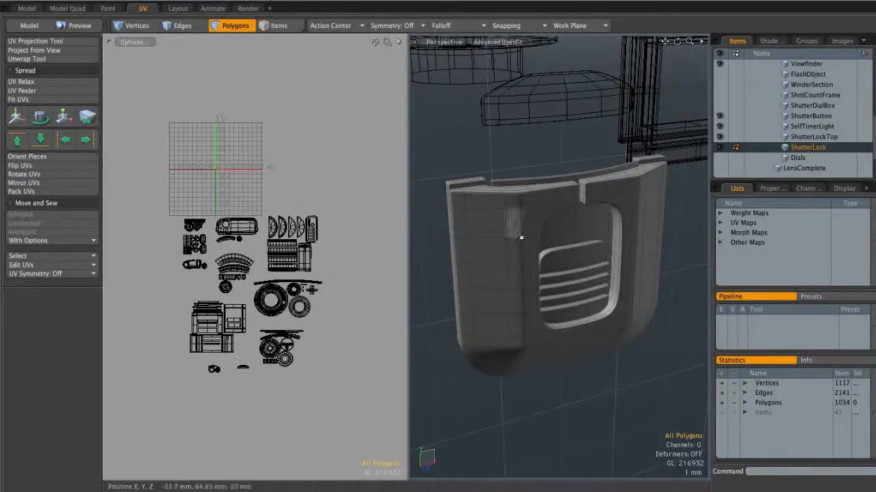
{"action": "left_click_drag", "start_coordinate": [520, 236], "coordinate": [558, 226], "text": "alt"}
{"action": "double_click", "coordinate": [559, 226]}
{"action": "double_click", "coordinate": [561, 287]}
{"action": "left_click_drag", "start_coordinate": [561, 287], "coordinate": [494, 207], "text": "alt"}
{"action": "double_click", "coordinate": [478, 291]}
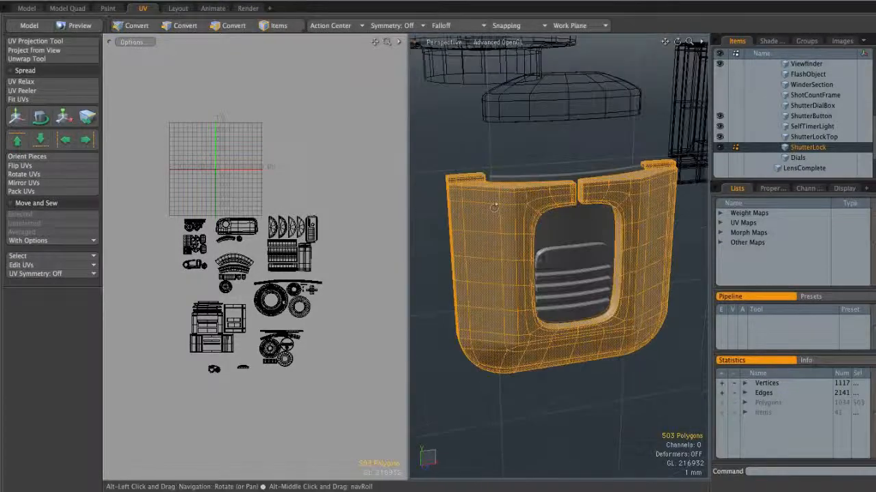
- Hide the ShutterLockTop, SelfTimerLight and ShutterButton items to clear the view around the shutter lock's frame
{"action": "left_click_drag", "start_coordinate": [506, 296], "coordinate": [573, 259], "text": "alt"}
{"action": "left_click", "coordinate": [720, 137]}
{"action": "left_click", "coordinate": [721, 126]}
{"action": "left_click", "coordinate": [720, 116]}
- Examine the shutter lock's frame from the front, sides, top and underside to decide where its seams should run
{"action": "left_click_drag", "start_coordinate": [607, 201], "coordinate": [477, 180], "text": "alt"}
{"action": "left_click_drag", "start_coordinate": [573, 323], "coordinate": [607, 170], "text": "alt"}
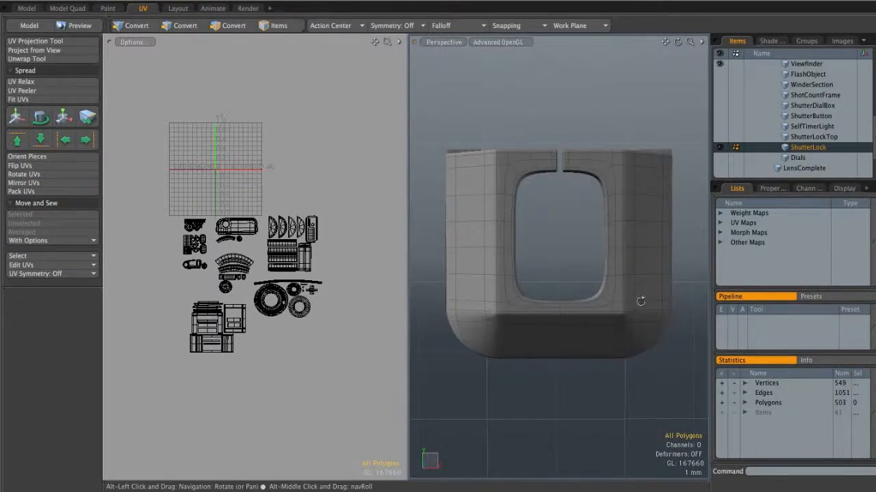
{"action": "left_click_drag", "start_coordinate": [539, 180], "coordinate": [504, 126], "text": "alt"}
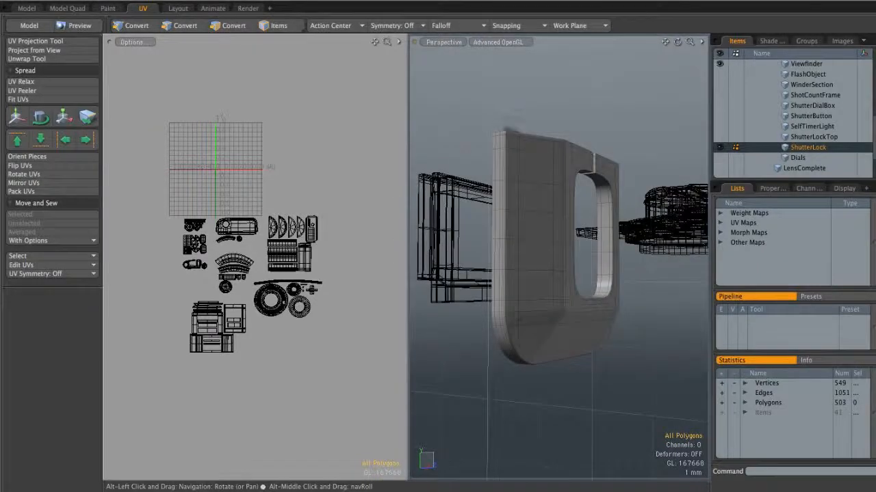
{"action": "mouse_move", "coordinate": [508, 316]}
{"action": "left_mouse_down", "text": "alt"}
{"action": "mouse_move", "coordinate": [535, 308]}
{"action": "mouse_move", "coordinate": [510, 309]}
{"action": "left_mouse_up", "text": "alt"}
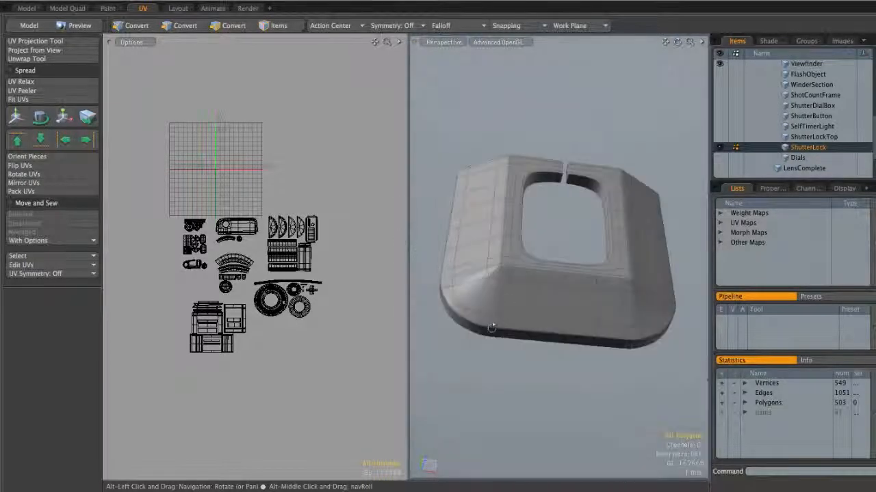
{"action": "left_click_drag", "start_coordinate": [674, 312], "coordinate": [574, 345], "text": "alt"}
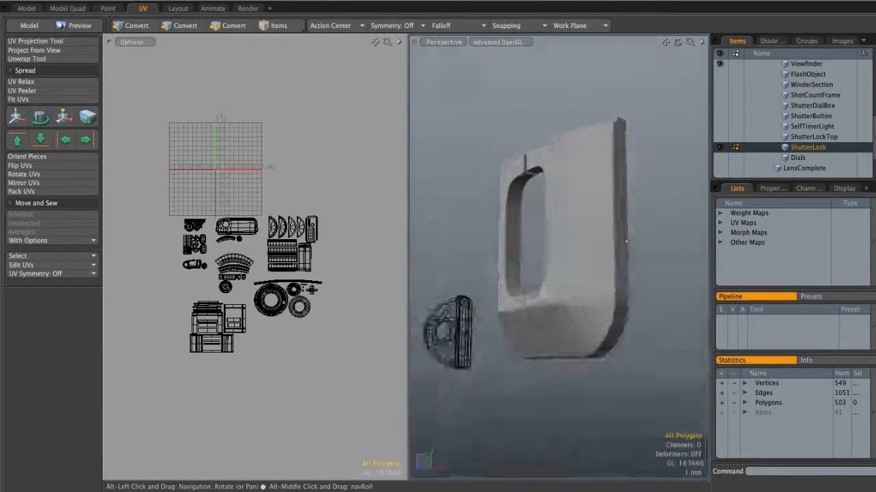
{"action": "left_click_drag", "start_coordinate": [617, 191], "coordinate": [628, 218], "text": "alt"}
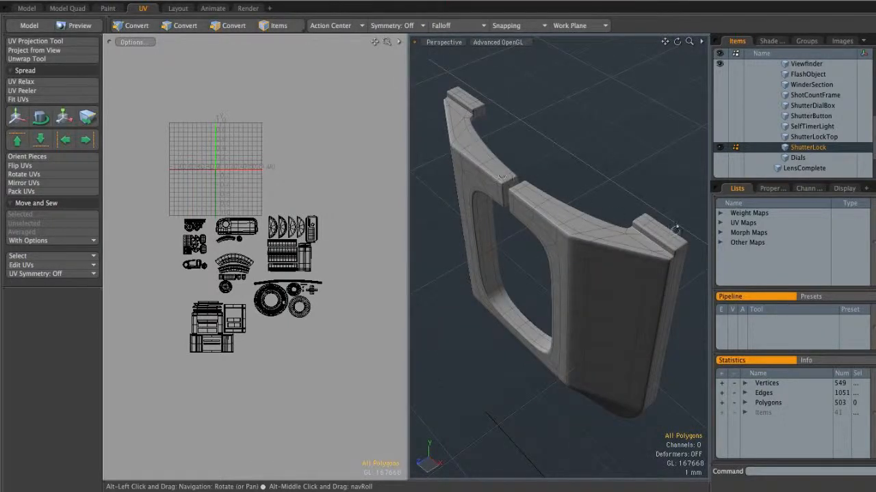
{"action": "left_click_drag", "start_coordinate": [458, 103], "coordinate": [528, 93], "text": "alt"}
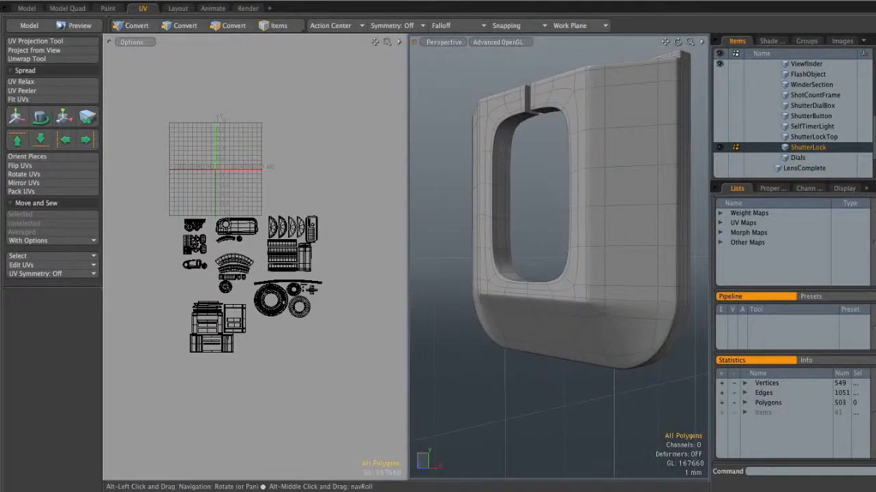
{"action": "left_click_drag", "start_coordinate": [578, 194], "coordinate": [538, 214], "text": "alt"}
- Select the shutter lock frame's outer rim edge along both sides and the bottom, plus the edges across both top tabs' end faces
{"action": "key", "text": "2"}
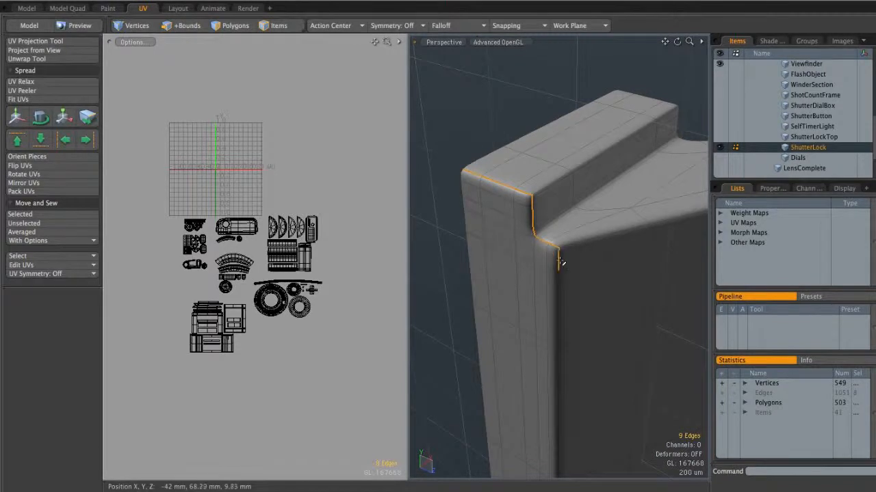
{"action": "double_click", "coordinate": [563, 289]}
{"action": "left_click_drag", "start_coordinate": [600, 278], "coordinate": [574, 268], "text": "alt"}
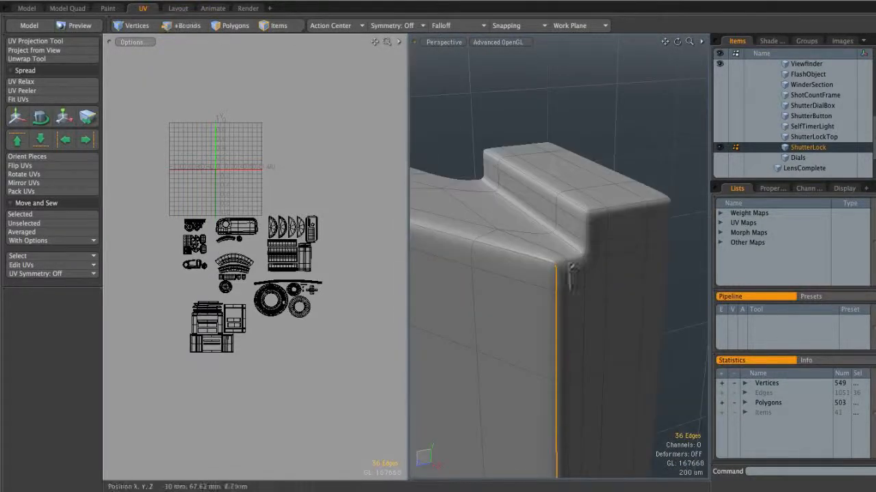
{"action": "left_click", "coordinate": [600, 211], "text": "shift"}
{"action": "left_click_drag", "start_coordinate": [599, 211], "coordinate": [588, 240], "text": "ctrl+alt"}
{"action": "left_click_drag", "start_coordinate": [588, 239], "coordinate": [650, 232], "text": "alt"}
{"action": "left_click_drag", "start_coordinate": [650, 232], "coordinate": [651, 257], "text": "ctrl+alt"}
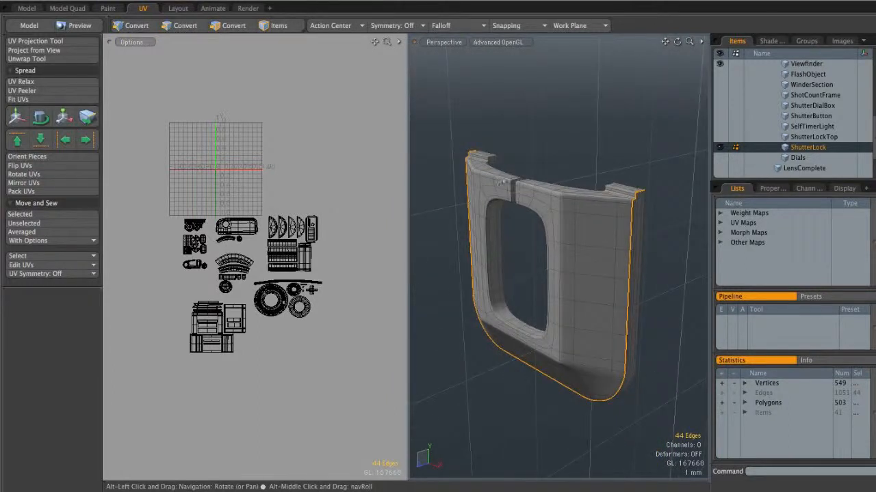
- Add the frame's front top edges, the slot's vertical edges and the window opening's front edge to the seam selection
{"action": "left_click_drag", "start_coordinate": [503, 181], "coordinate": [554, 148], "text": "alt"}
{"action": "double_click", "coordinate": [561, 169], "text": "shift"}
{"action": "double_click", "coordinate": [650, 144], "text": "shift"}
{"action": "left_click_drag", "start_coordinate": [650, 144], "coordinate": [531, 212], "text": "ctrl+alt"}
{"action": "left_click_drag", "start_coordinate": [544, 293], "coordinate": [601, 210], "text": "alt"}
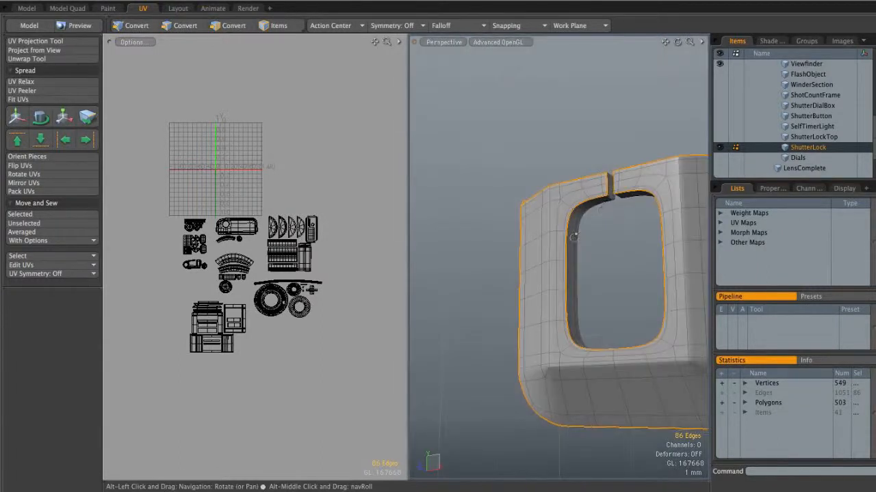
{"action": "left_click_drag", "start_coordinate": [651, 246], "coordinate": [582, 219], "text": "alt"}
{"action": "left_click_drag", "start_coordinate": [629, 246], "coordinate": [624, 226], "text": "alt"}
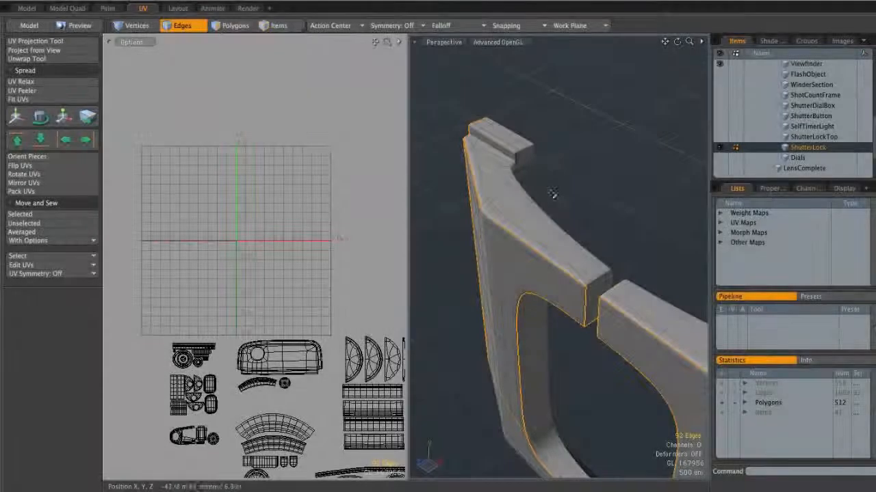
- Unwrap the shutter lock's frame along the selected seams with the Unwrap Tool, check the top-edge islands closely and drop the tool
{"action": "left_click_drag", "start_coordinate": [529, 148], "coordinate": [567, 172], "text": "alt+shift"}
{"action": "left_click_drag", "start_coordinate": [567, 172], "coordinate": [571, 226], "text": "ctrl+alt"}
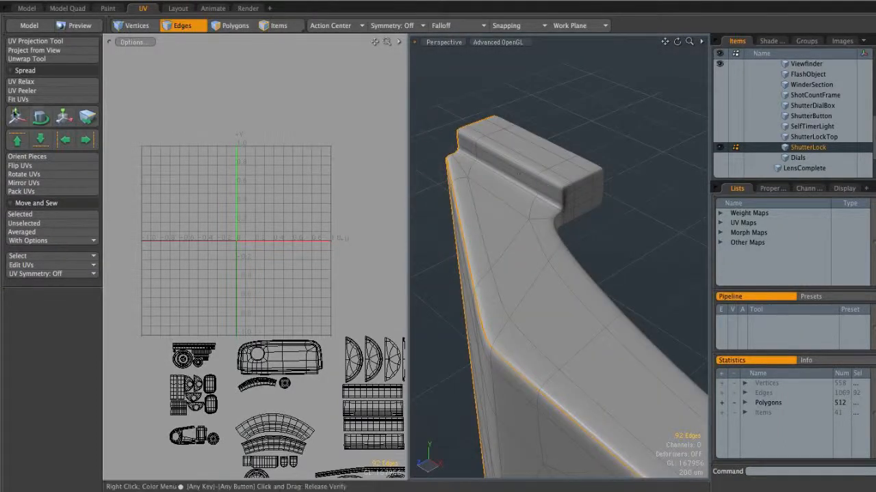
{"action": "left_click", "coordinate": [27, 59]}
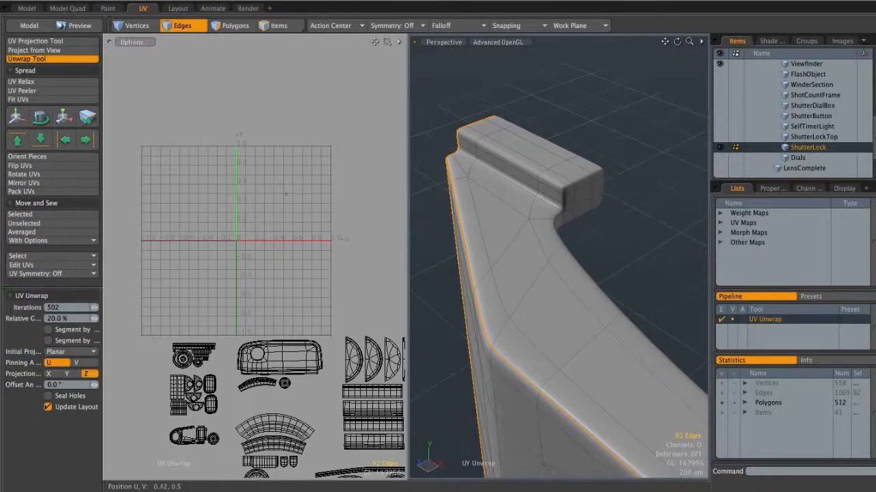
{"action": "left_click_drag", "start_coordinate": [313, 218], "coordinate": [346, 167], "text": "alt+shift"}
{"action": "left_click_drag", "start_coordinate": [290, 244], "coordinate": [301, 159], "text": "alt+shift"}
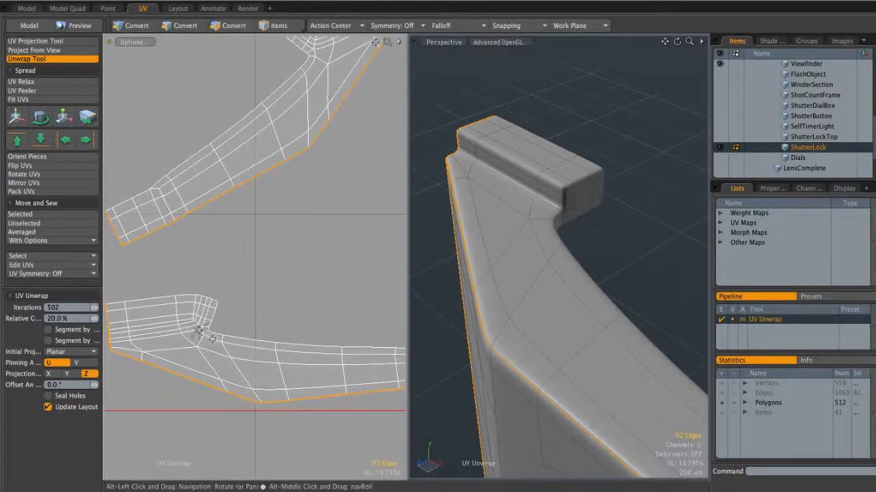
{"action": "left_click_drag", "start_coordinate": [199, 319], "coordinate": [314, 201], "text": "ctrl+alt"}
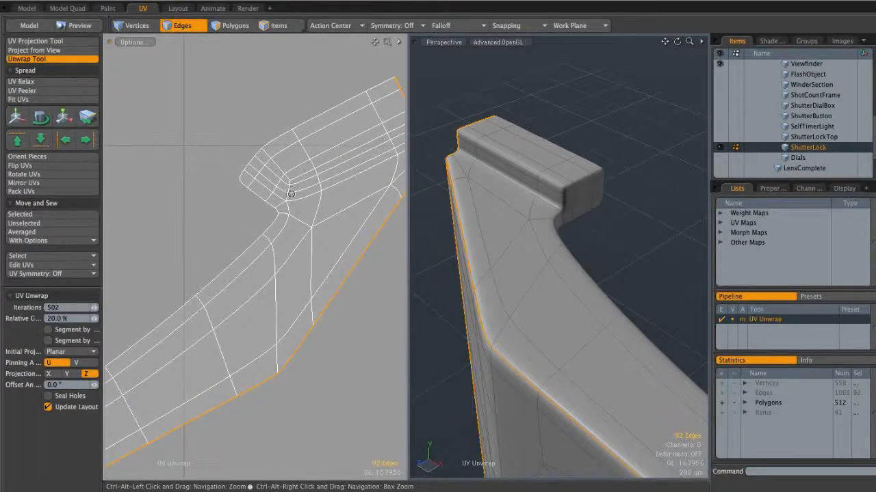
{"action": "left_click_drag", "start_coordinate": [340, 235], "coordinate": [320, 223], "text": "ctrl+alt"}
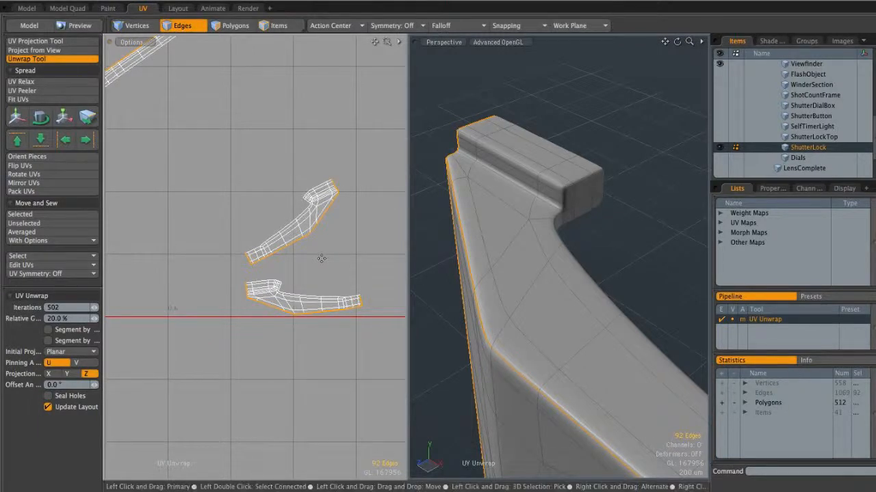
{"action": "key", "text": "space"}
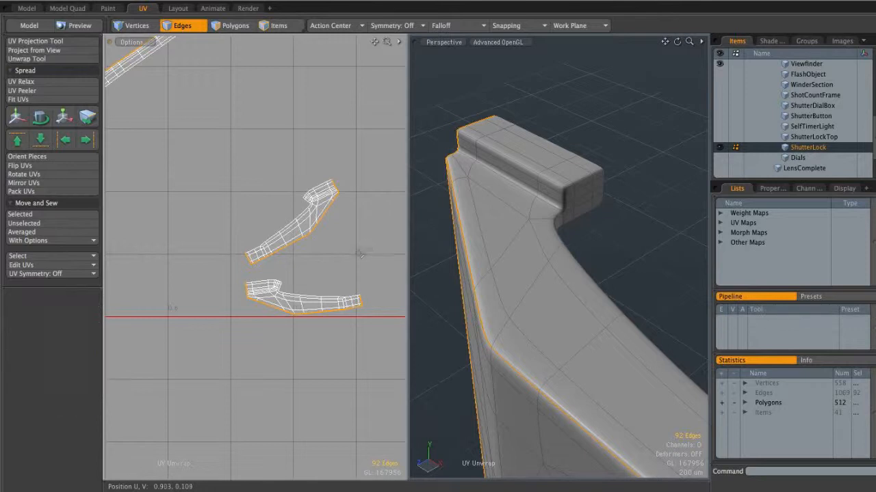
- Switch to polygon selection and assign the checkerboard material to the shutter lock's frame
{"action": "key", "text": "space"}
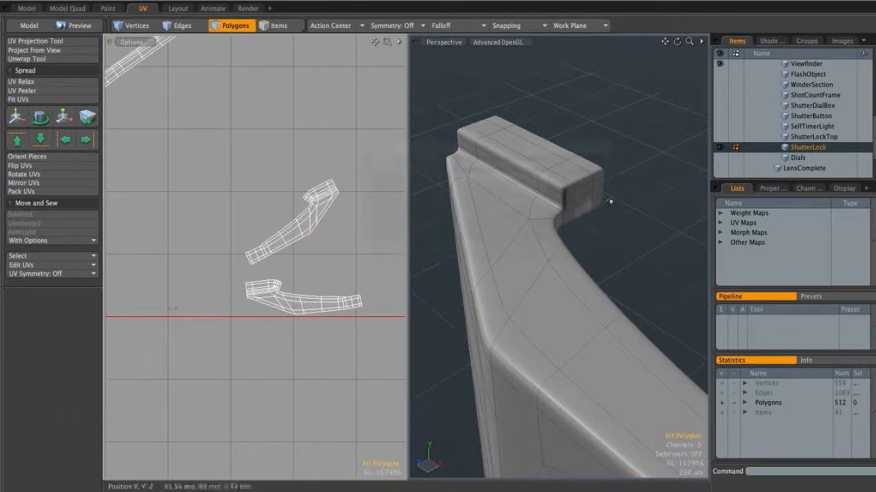
{"action": "key", "text": "m"}
{"action": "left_click", "coordinate": [573, 168]}
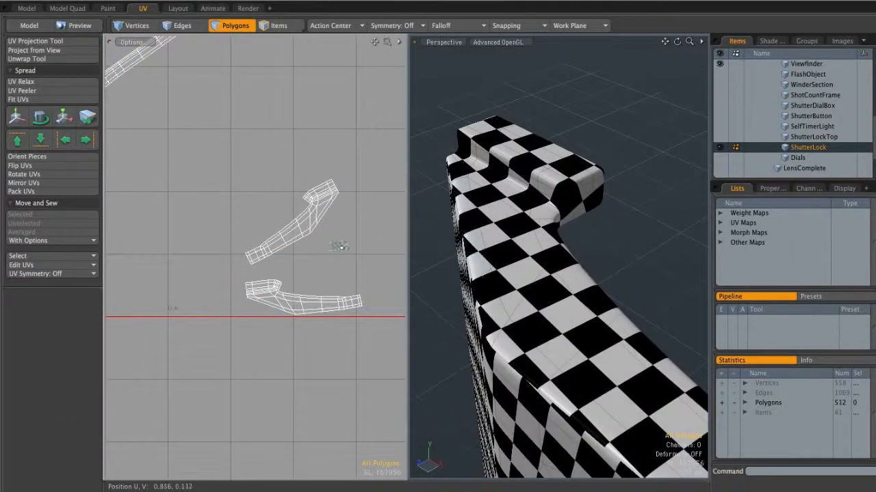
- Try scaling the frame's two top-edge UV islands to 370%, undo the scaling and clear the selection
{"action": "right_click_drag", "start_coordinate": [378, 255], "coordinate": [375, 246]}
{"action": "mouse_move", "coordinate": [373, 241]}
{"action": "left_mouse_down", "text": "ctrl+alt"}
{"action": "mouse_move", "coordinate": [270, 248]}
{"action": "mouse_move", "coordinate": [210, 273]}
{"action": "left_mouse_up", "text": "ctrl+alt"}
{"action": "key", "text": "y"}
{"action": "left_click_drag", "start_coordinate": [348, 208], "coordinate": [348, 208]}
{"action": "left_click_drag", "start_coordinate": [615, 223], "coordinate": [585, 185], "text": "alt"}
{"action": "left_click_drag", "start_coordinate": [525, 233], "coordinate": [644, 241], "text": "alt"}
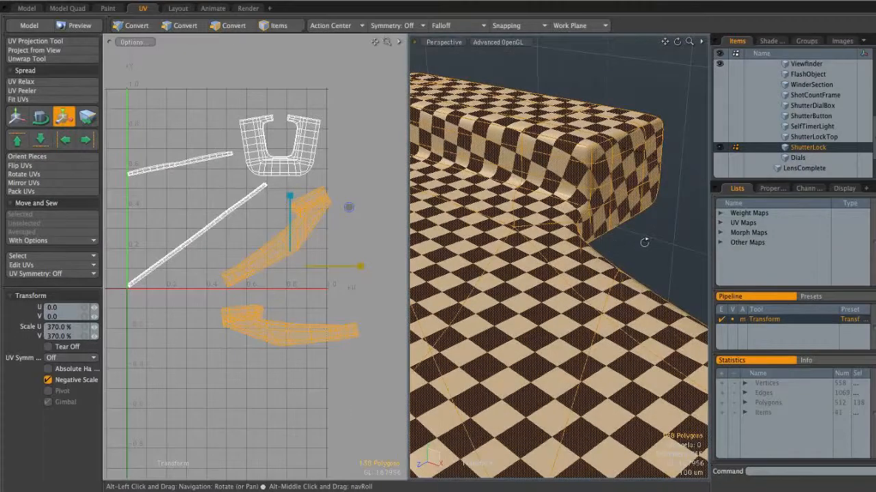
{"action": "key", "text": "ctrl+z"}
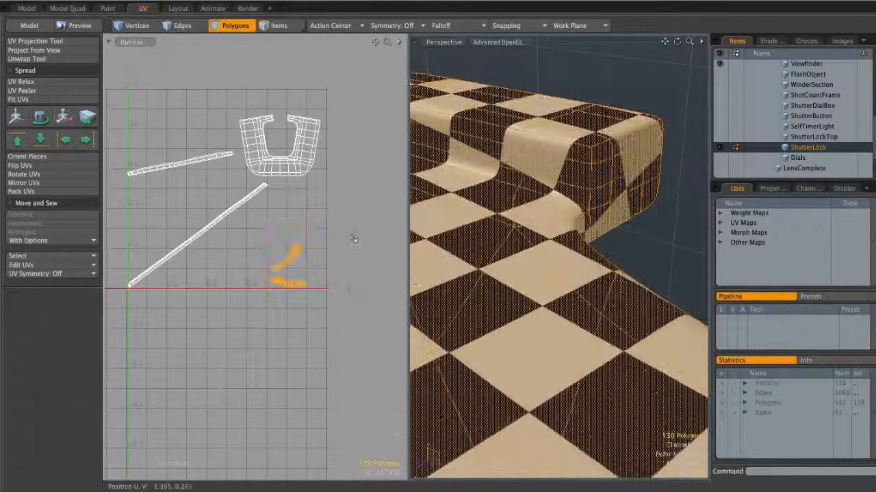
{"action": "left_click", "coordinate": [347, 236]}
- Move the shutter lock frame's UV islands sideways out of the positive UV square and drop the tool
{"action": "scroll", "coordinate": [347, 236], "scroll_direction": "down", "scroll_amount": 3}
{"action": "left_click_drag", "start_coordinate": [374, 229], "coordinate": [216, 224], "text": "alt+shift"}
{"action": "key", "text": "w"}
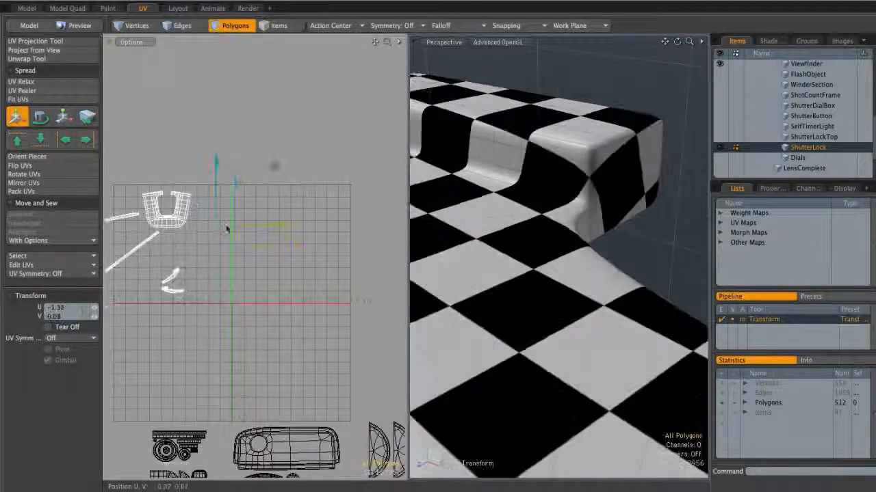
{"action": "key", "text": "space"}
- Show the whole shutter lock, isolate the curved plate behind its window and inspect the plate from several sides
{"action": "scroll", "coordinate": [516, 207], "scroll_direction": "down", "scroll_amount": 8}
{"action": "left_click_drag", "start_coordinate": [516, 208], "coordinate": [540, 220], "text": "alt"}
{"action": "key", "text": "u"}
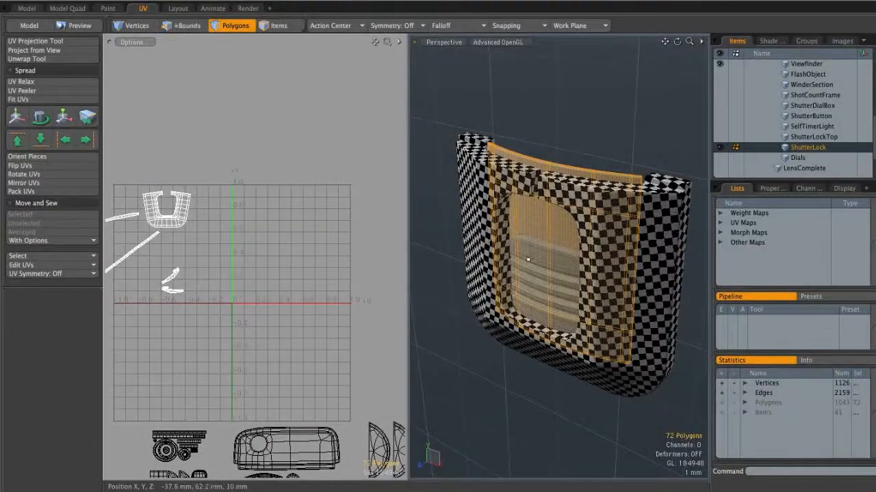
{"action": "key", "text": "shift+h"}
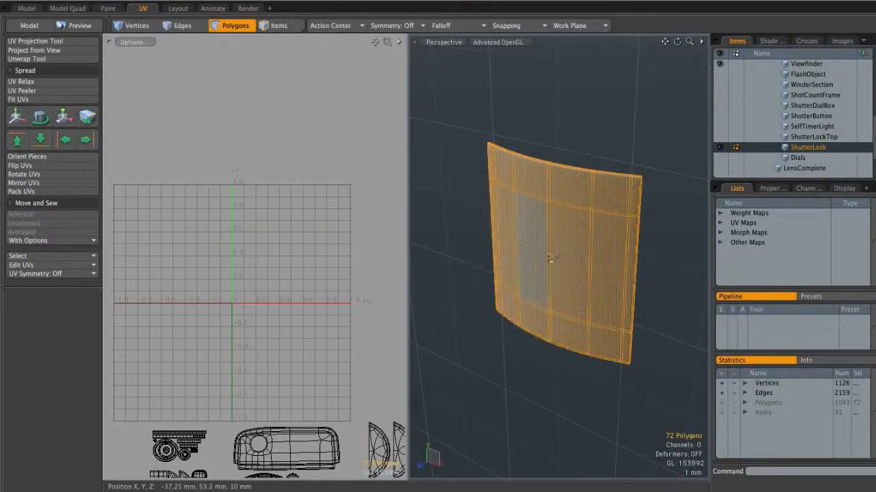
{"action": "left_click_drag", "start_coordinate": [541, 275], "coordinate": [574, 293], "text": "alt"}
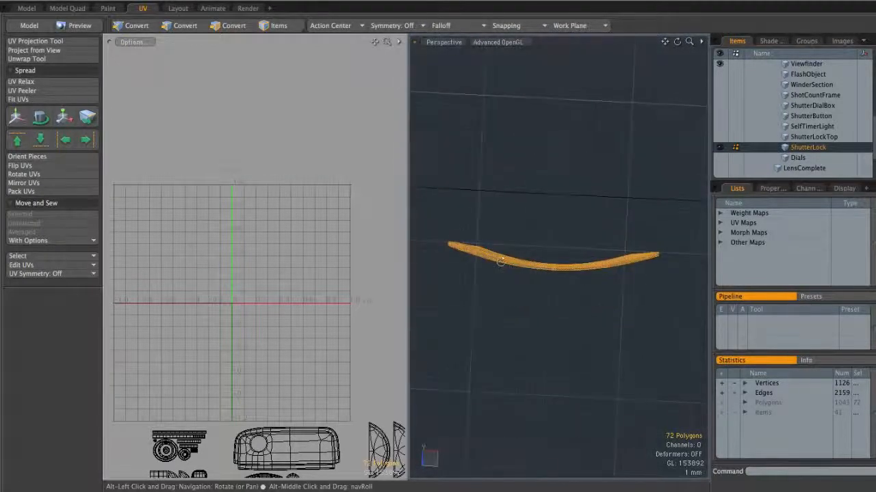
{"action": "left_click_drag", "start_coordinate": [471, 248], "coordinate": [509, 241], "text": "alt"}
{"action": "left_click_drag", "start_coordinate": [598, 167], "coordinate": [518, 188], "text": "alt"}
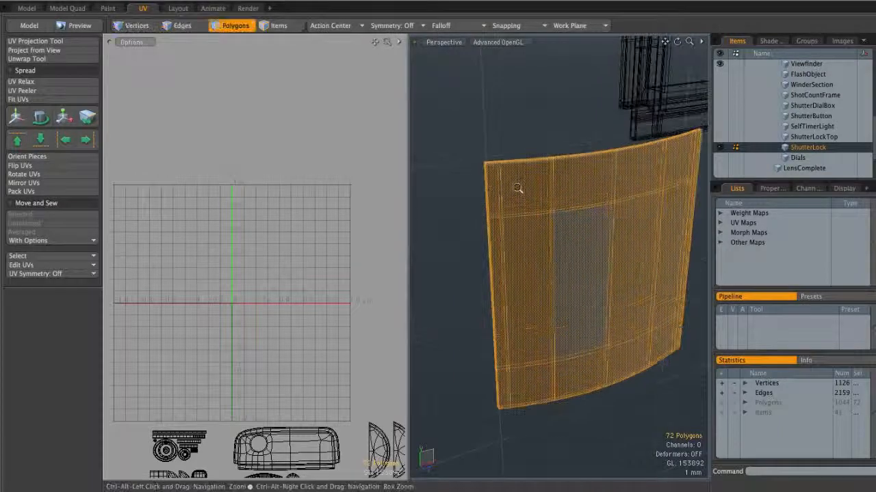
- Switch to edge selection and select the short thickness edges at the curved plate's four corners as seams
{"action": "key", "text": "2"}
{"action": "right_click_drag", "start_coordinate": [491, 158], "coordinate": [480, 153]}
{"action": "left_click_drag", "start_coordinate": [521, 286], "coordinate": [501, 232], "text": "alt"}
{"action": "left_click_drag", "start_coordinate": [512, 411], "coordinate": [486, 307], "text": "alt+shift"}
{"action": "mouse_move", "coordinate": [453, 346]}
{"action": "right_mouse_down", "text": "shift"}
{"action": "mouse_move", "coordinate": [467, 324]}
{"action": "mouse_move", "coordinate": [462, 307]}
{"action": "right_mouse_up", "text": "shift"}
{"action": "mouse_move", "coordinate": [544, 311]}
{"action": "left_mouse_down", "text": "alt"}
{"action": "mouse_move", "coordinate": [629, 303]}
{"action": "mouse_move", "coordinate": [542, 296]}
{"action": "left_mouse_up", "text": "alt"}
{"action": "right_click_drag", "start_coordinate": [607, 336], "coordinate": [599, 331], "text": "shift"}
{"action": "left_click_drag", "start_coordinate": [600, 331], "coordinate": [608, 444], "text": "alt+shift"}
{"action": "left_click_drag", "start_coordinate": [608, 437], "coordinate": [609, 460], "text": "alt"}
{"action": "mouse_move", "coordinate": [623, 165]}
{"action": "right_mouse_down", "text": "shift"}
{"action": "mouse_move", "coordinate": [613, 139]}
{"action": "mouse_move", "coordinate": [619, 164]}
{"action": "right_mouse_up", "text": "shift"}
{"action": "left_click_drag", "start_coordinate": [622, 162], "coordinate": [471, 185], "text": "alt"}
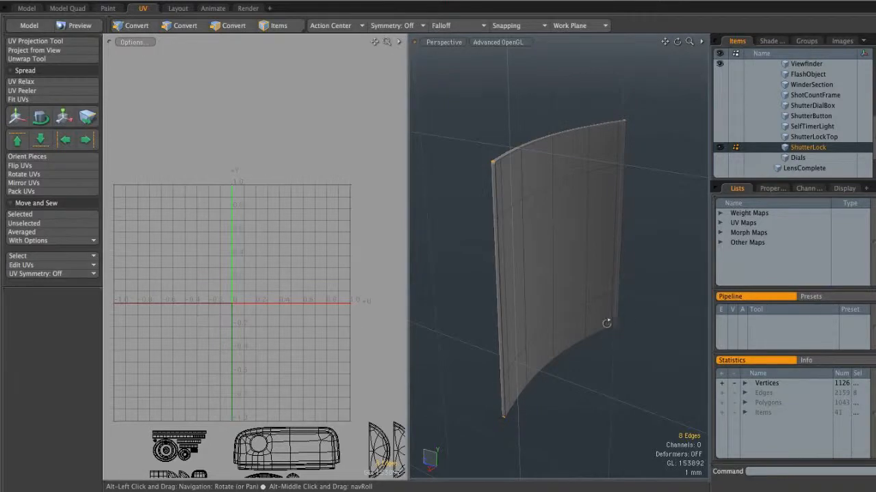
- Add the curved plate's long top border edges to the seam selection
{"action": "left_click_drag", "start_coordinate": [612, 322], "coordinate": [545, 344], "text": "alt"}
{"action": "left_click_drag", "start_coordinate": [503, 154], "coordinate": [502, 183], "text": "alt+shift"}
{"action": "left_click_drag", "start_coordinate": [489, 181], "coordinate": [528, 198], "text": "ctrl+alt"}
{"action": "left_click_drag", "start_coordinate": [528, 198], "coordinate": [693, 158], "text": "alt+shift"}
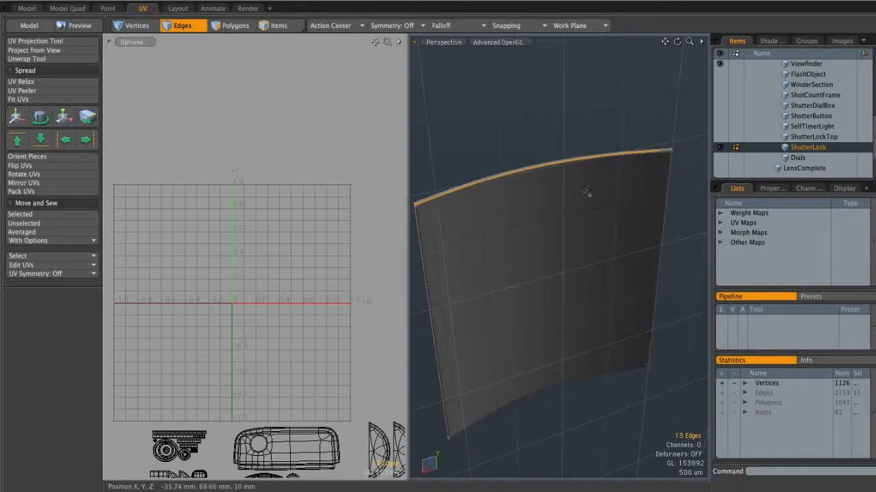
- Add one vertical side and the bottom border of the curved plate to the seam selection
{"action": "left_click_drag", "start_coordinate": [577, 200], "coordinate": [510, 252], "text": "ctrl+alt"}
{"action": "left_click", "coordinate": [486, 323], "text": "shift"}
{"action": "left_click_drag", "start_coordinate": [510, 252], "coordinate": [496, 247], "text": "ctrl+alt"}
{"action": "left_click", "coordinate": [496, 247], "text": "ctrl"}
{"action": "left_click_drag", "start_coordinate": [534, 319], "coordinate": [396, 339], "text": "alt"}
{"action": "left_click", "coordinate": [540, 289], "text": "shift"}
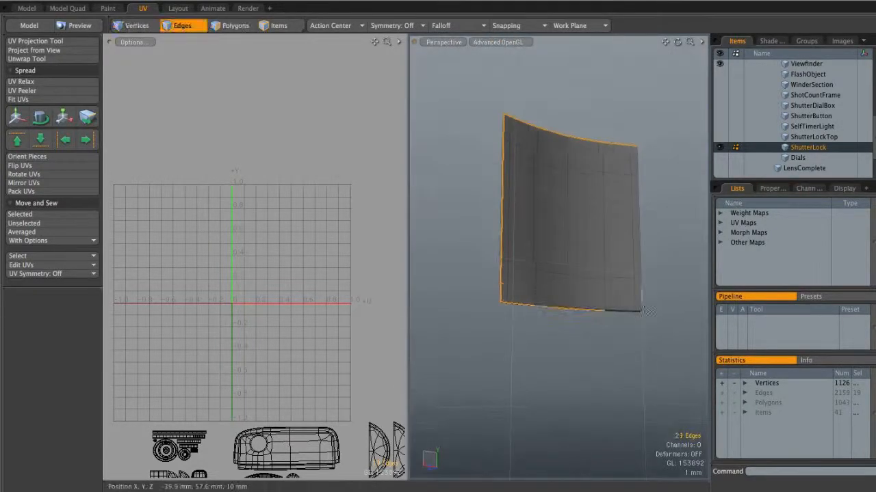
{"action": "left_click_drag", "start_coordinate": [645, 216], "coordinate": [637, 150], "text": "alt"}
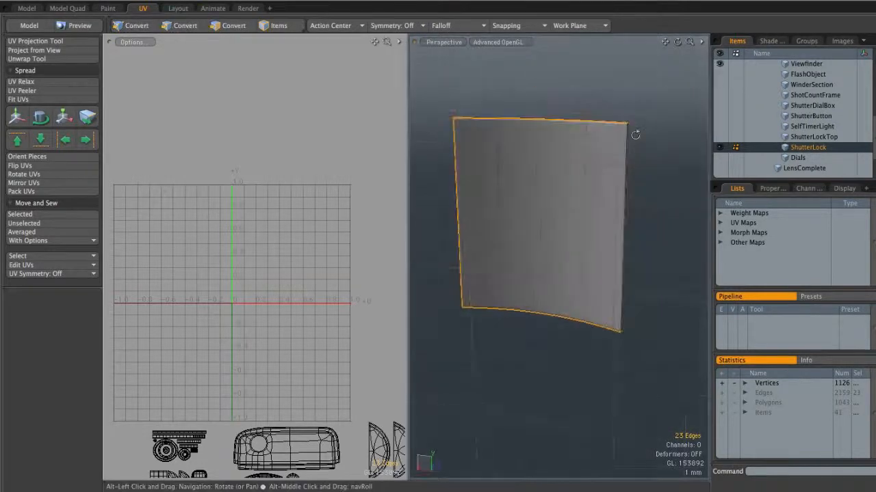
- Check the seams around the curved plate, unwrap it with the Unwrap Tool and drop the tool
{"action": "left_click_drag", "start_coordinate": [627, 237], "coordinate": [541, 251], "text": "alt"}
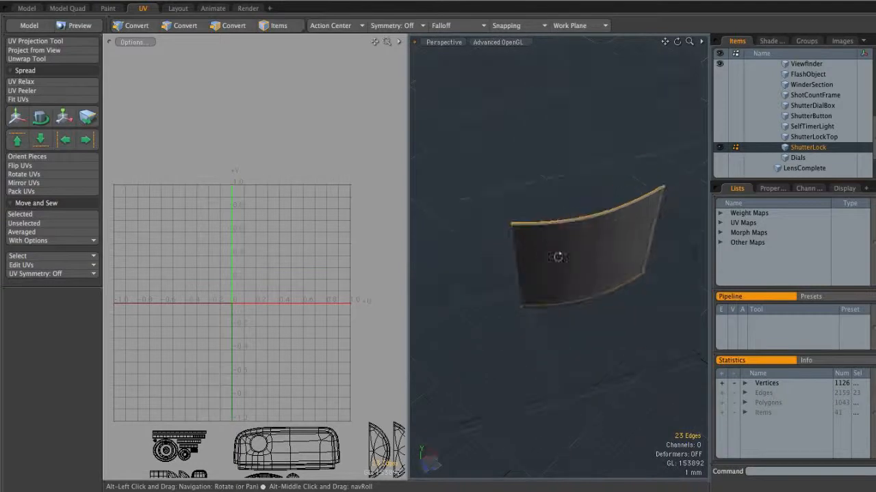
{"action": "left_click_drag", "start_coordinate": [528, 214], "coordinate": [496, 262], "text": "alt"}
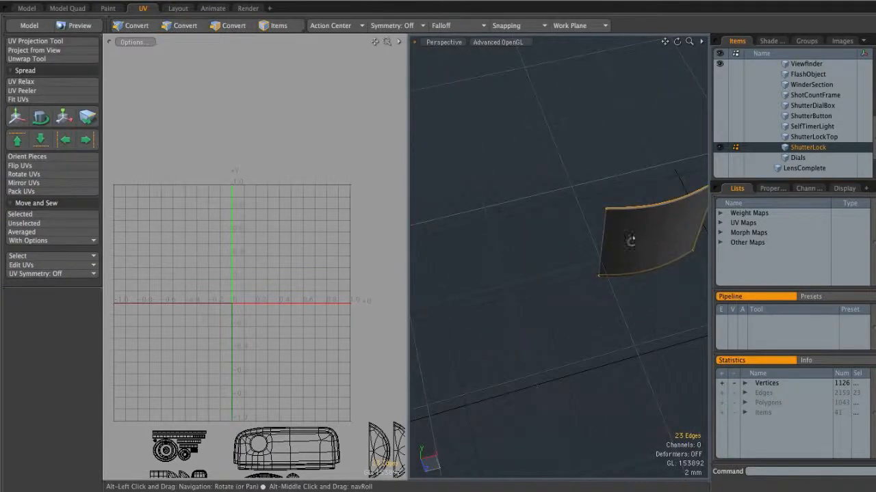
{"action": "left_click_drag", "start_coordinate": [643, 241], "coordinate": [607, 232], "text": "alt+shift"}
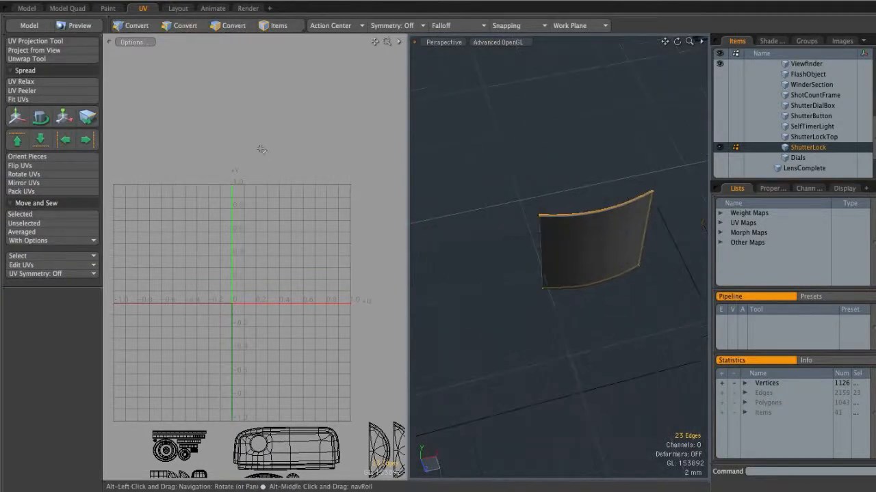
{"action": "left_click", "coordinate": [33, 60]}
{"action": "left_click", "coordinate": [297, 236]}
{"action": "left_click_drag", "start_coordinate": [307, 254], "coordinate": [282, 242], "text": "alt+shift"}
{"action": "left_click_drag", "start_coordinate": [283, 241], "coordinate": [344, 251], "text": "ctrl+alt"}
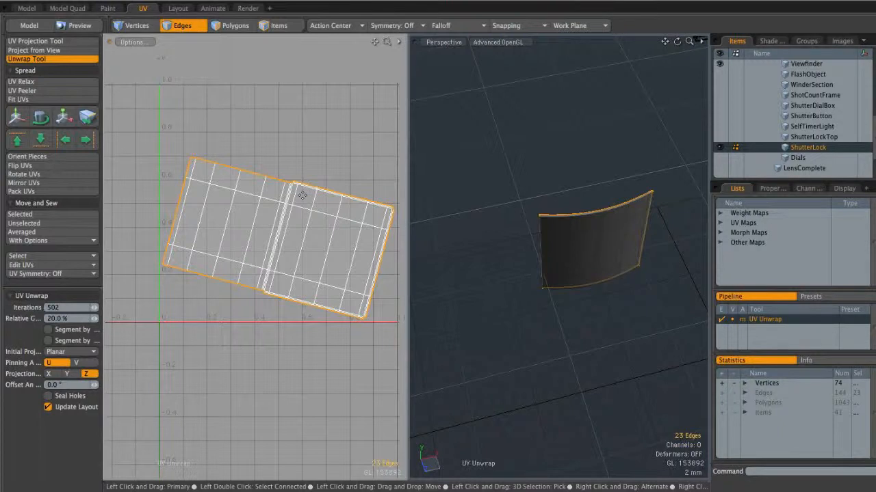
{"action": "key", "text": "space"}
- Select the curved plate's UV island as polygons, move it along U outside the UV square and clear the selection
{"action": "left_click", "coordinate": [295, 330]}
{"action": "left_click_drag", "start_coordinate": [335, 268], "coordinate": [269, 264], "text": "alt+shift"}
{"action": "key", "text": "3"}
{"action": "right_click_drag", "start_coordinate": [348, 198], "coordinate": [336, 202]}
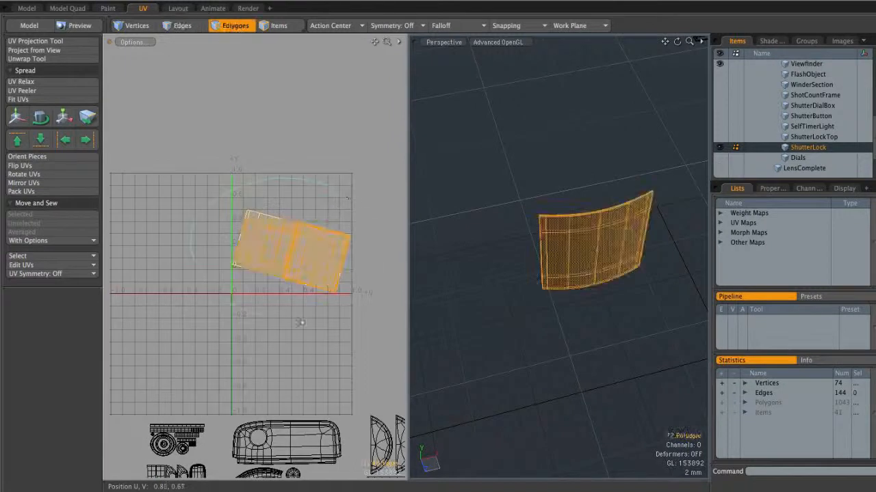
{"action": "scroll", "coordinate": [214, 290], "scroll_direction": "down", "scroll_amount": 2}
{"action": "key", "text": "y"}
{"action": "left_click_drag", "start_coordinate": [290, 250], "coordinate": [373, 250]}
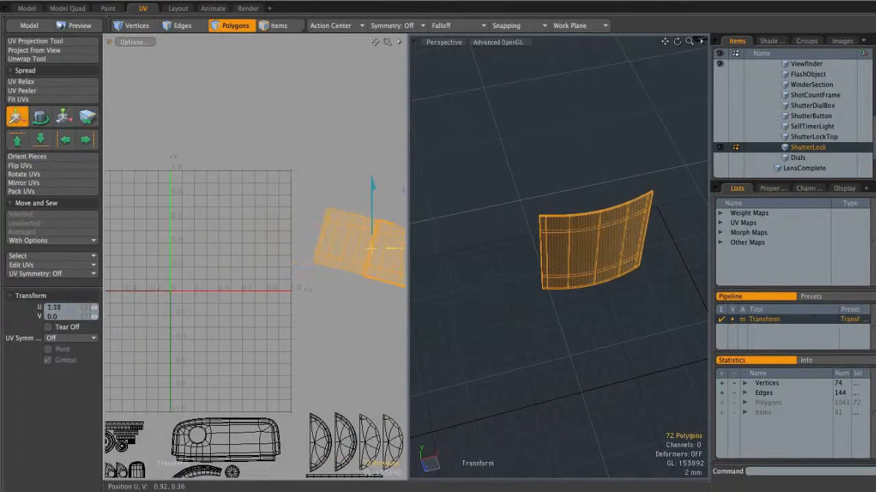
{"action": "left_click_drag", "start_coordinate": [435, 249], "coordinate": [427, 248]}
{"action": "key", "text": "space"}
{"action": "left_click", "coordinate": [348, 297]}
{"action": "left_click_drag", "start_coordinate": [348, 297], "coordinate": [296, 301], "text": "alt+shift"}
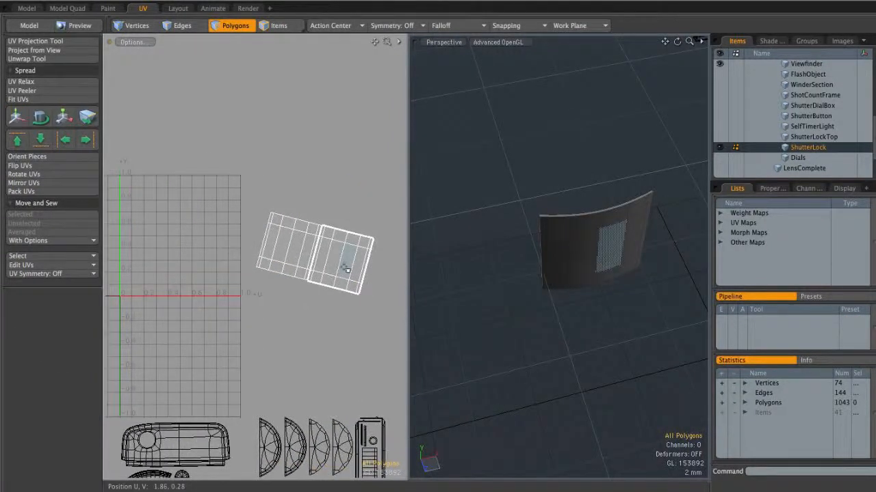
- Show the whole shutter lock, isolate the ribbed slider inside the window and inspect its grooves and side walls
{"action": "key", "text": "u"}
{"action": "left_click_drag", "start_coordinate": [536, 253], "coordinate": [568, 259], "text": "alt"}
{"action": "double_click", "coordinate": [573, 216]}
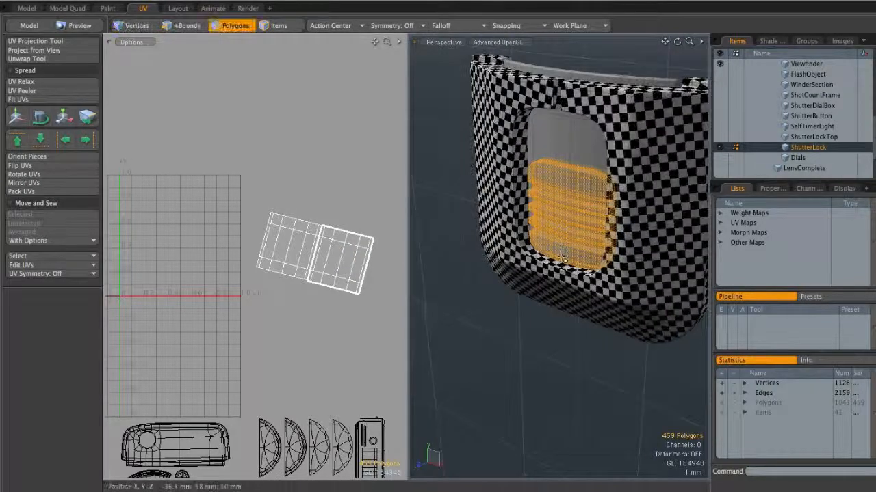
{"action": "key", "text": "shift+h"}
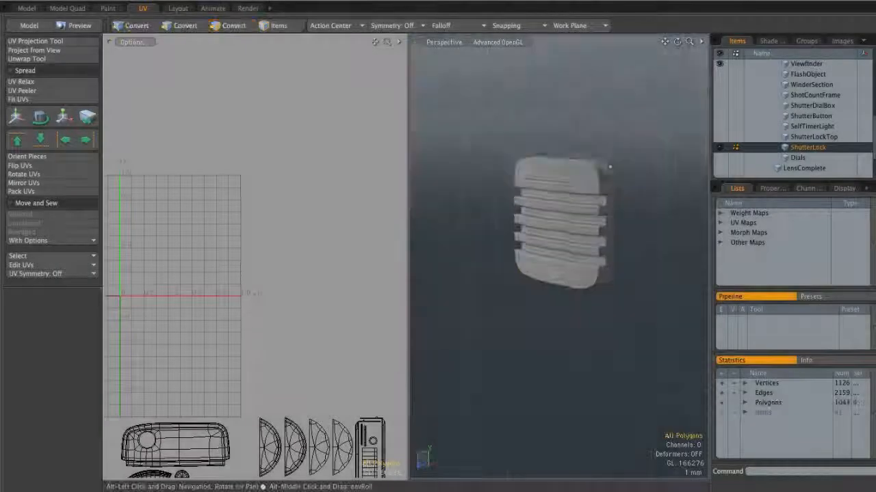
{"action": "left_click_drag", "start_coordinate": [637, 162], "coordinate": [539, 120], "text": "alt"}
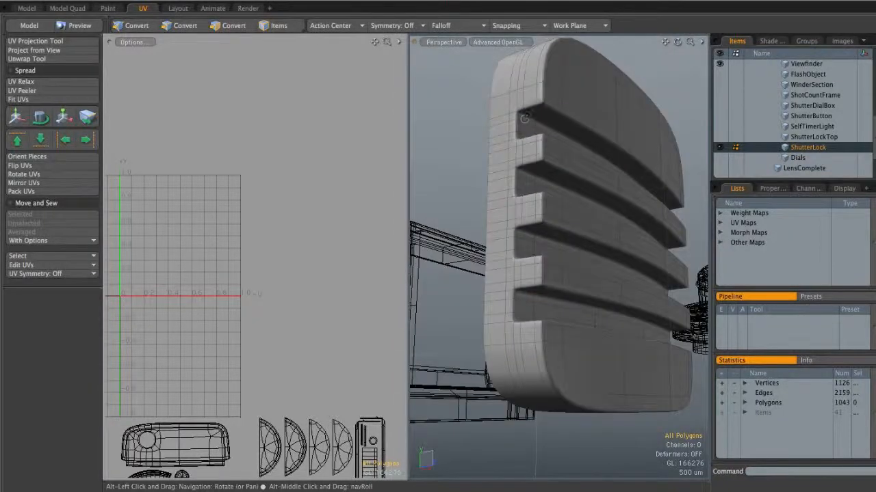
{"action": "left_click_drag", "start_coordinate": [548, 225], "coordinate": [550, 205], "text": "alt"}
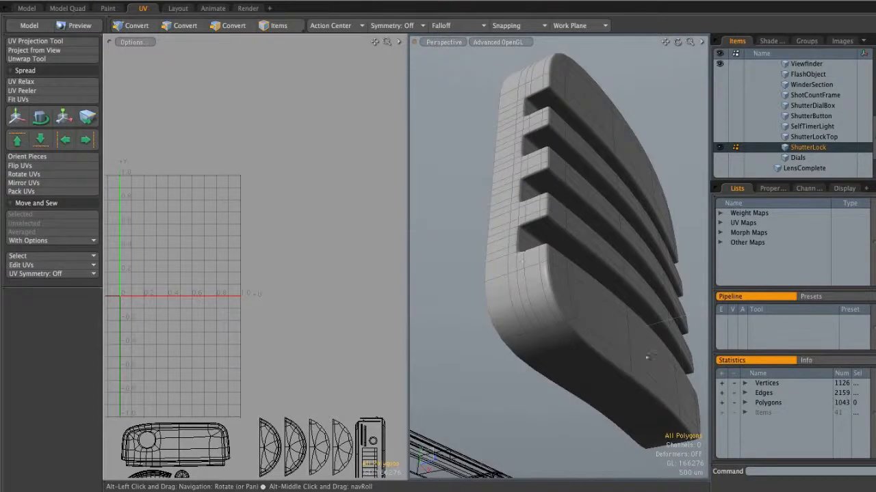
{"action": "left_click_drag", "start_coordinate": [645, 377], "coordinate": [553, 177], "text": "alt"}
- Select the slider's lower front outline and the lowest groove and rib profile edges on one side as seams
{"action": "left_click_drag", "start_coordinate": [543, 137], "coordinate": [597, 236], "text": "alt"}
{"action": "key", "text": "2"}
{"action": "double_click", "coordinate": [504, 319], "text": "shift"}
{"action": "left_click_drag", "start_coordinate": [596, 236], "coordinate": [616, 253], "text": "alt"}
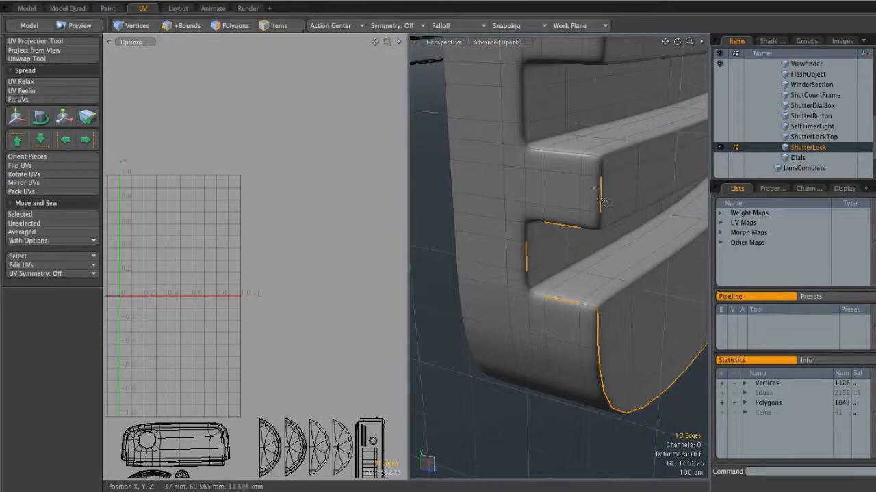
{"action": "left_click", "coordinate": [523, 104], "text": "shift"}
{"action": "left_click_drag", "start_coordinate": [524, 107], "coordinate": [525, 163], "text": "alt+shift"}
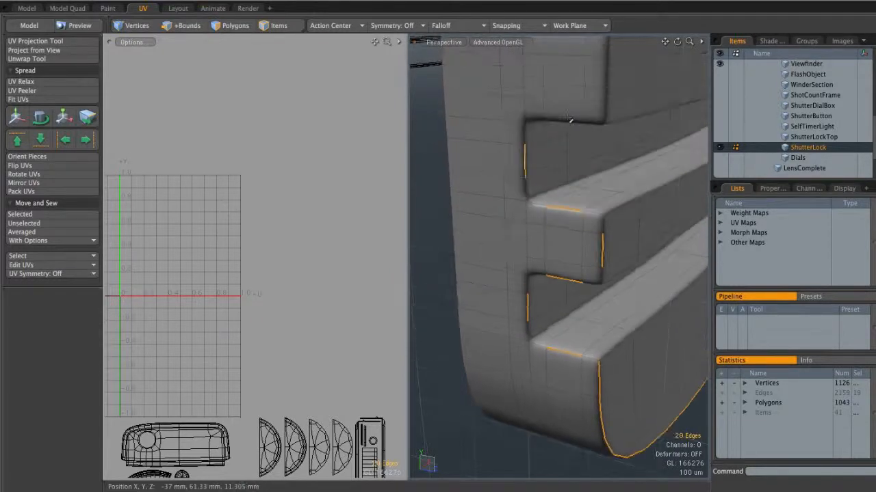
- Continue the seam selection up the same side of the slider along the middle grooves and ribs
{"action": "left_click_drag", "start_coordinate": [574, 93], "coordinate": [575, 141], "text": "alt"}
{"action": "left_click", "coordinate": [573, 73], "text": "shift"}
{"action": "left_click", "coordinate": [606, 108], "text": "shift"}
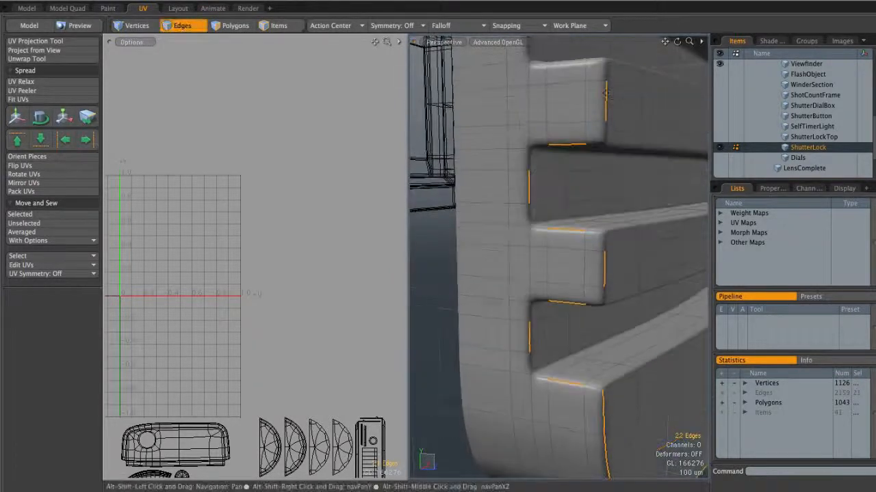
{"action": "left_click", "coordinate": [578, 56], "text": "shift"}
{"action": "left_click_drag", "start_coordinate": [580, 57], "coordinate": [607, 149], "text": "alt"}
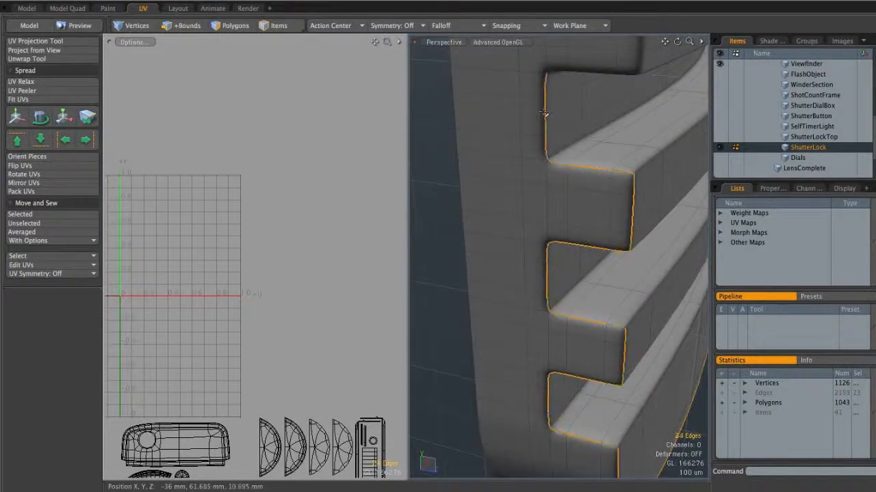
{"action": "left_click_drag", "start_coordinate": [554, 129], "coordinate": [527, 130], "text": "alt"}
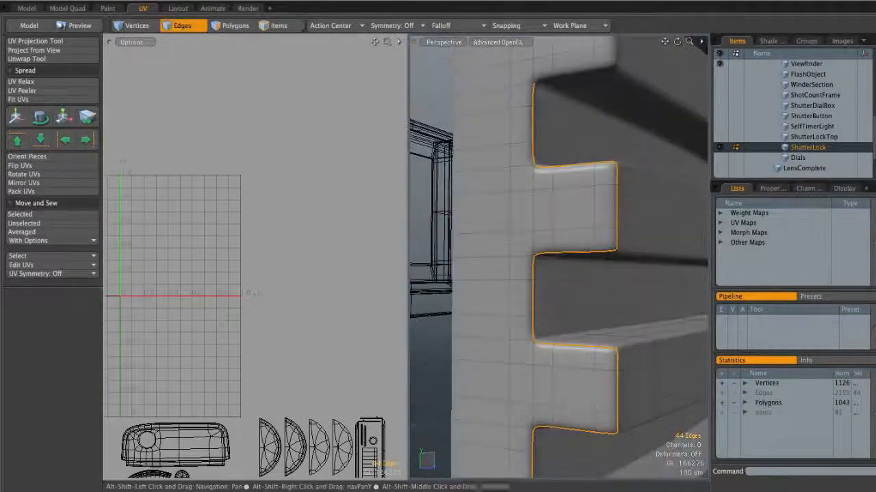
- Add the profile edges of the uppermost ribs and grooves on the slider's first side to the seam selection
{"action": "left_click_drag", "start_coordinate": [577, 78], "coordinate": [579, 163], "text": "alt+shift"}
{"action": "left_click", "coordinate": [622, 109], "text": "shift"}
{"action": "left_click_drag", "start_coordinate": [621, 112], "coordinate": [630, 198], "text": "alt"}
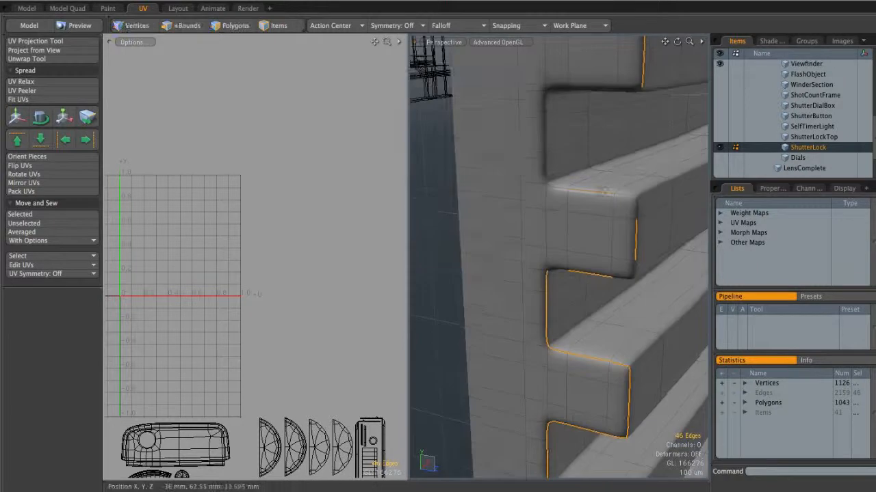
{"action": "left_click_drag", "start_coordinate": [596, 82], "coordinate": [588, 205], "text": "alt"}
{"action": "left_click_drag", "start_coordinate": [547, 110], "coordinate": [521, 95], "text": "alt"}
{"action": "left_click_drag", "start_coordinate": [565, 126], "coordinate": [556, 214], "text": "alt"}
- Add the groove and rib profile edges on the slider's opposite side to complete the seam around its front face
{"action": "left_click_drag", "start_coordinate": [569, 294], "coordinate": [544, 245], "text": "alt"}
{"action": "left_click_drag", "start_coordinate": [517, 289], "coordinate": [521, 255], "text": "alt"}
{"action": "left_click", "coordinate": [521, 254], "text": "shift"}
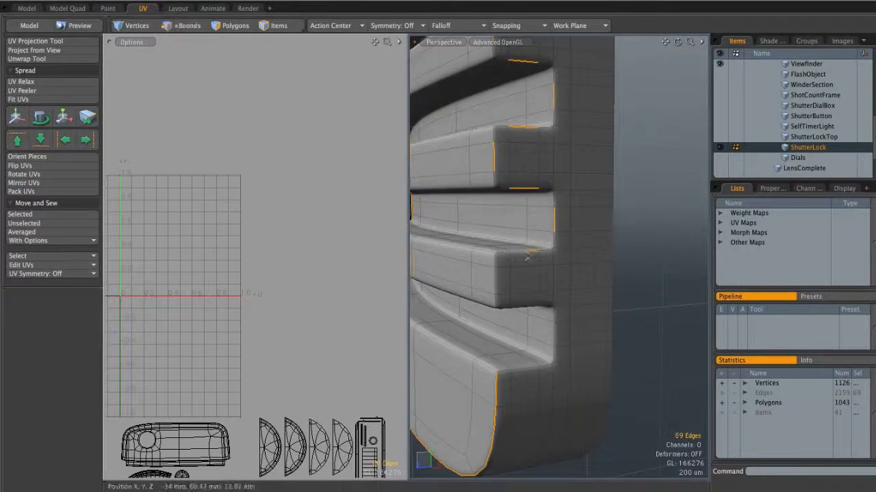
{"action": "left_click_drag", "start_coordinate": [516, 291], "coordinate": [530, 217], "text": "alt"}
{"action": "left_click", "coordinate": [530, 216], "text": "shift"}
{"action": "left_click_drag", "start_coordinate": [555, 242], "coordinate": [509, 249], "text": "alt"}
{"action": "left_click", "coordinate": [545, 251], "text": "shift"}
{"action": "mouse_move", "coordinate": [568, 243]}
{"action": "left_mouse_down", "text": "alt"}
{"action": "mouse_move", "coordinate": [581, 180]}
{"action": "mouse_move", "coordinate": [556, 212]}
{"action": "mouse_move", "coordinate": [578, 234]}
{"action": "left_mouse_up", "text": "alt"}
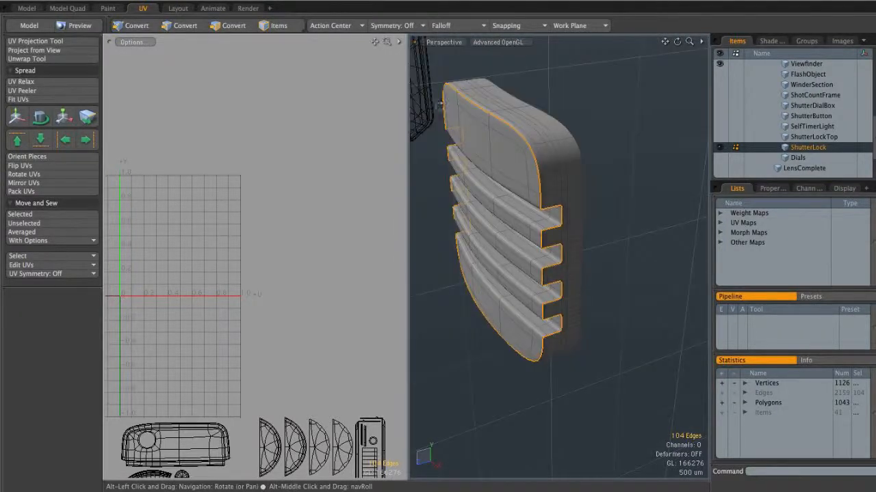
- Unwrap the ribbed slider along the selected seams with the Unwrap Tool and compare its UV islands with the model
{"action": "left_click_drag", "start_coordinate": [530, 277], "coordinate": [571, 196], "text": "alt"}
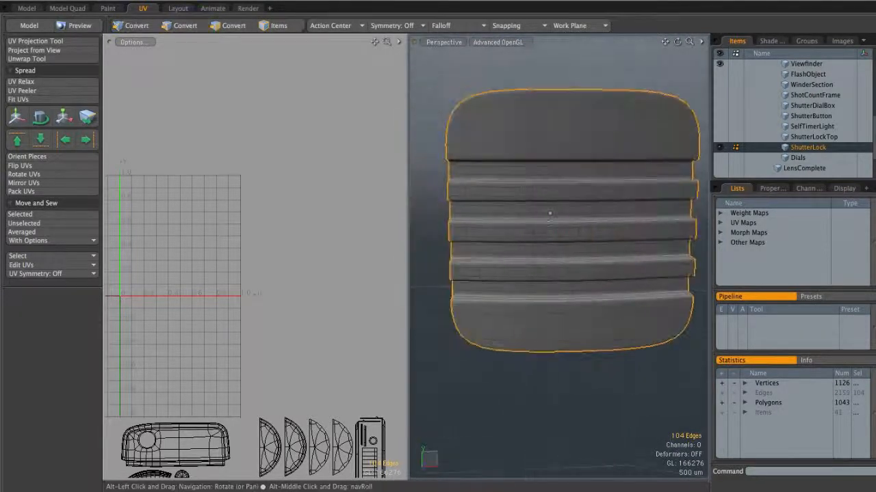
{"action": "left_click", "coordinate": [27, 59]}
{"action": "scroll", "coordinate": [260, 198], "scroll_direction": "up", "scroll_amount": 3}
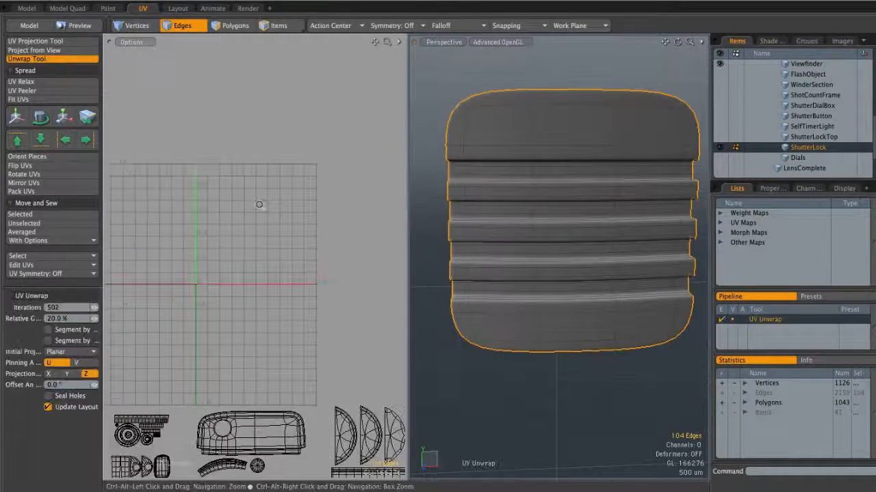
{"action": "left_click", "coordinate": [261, 232]}
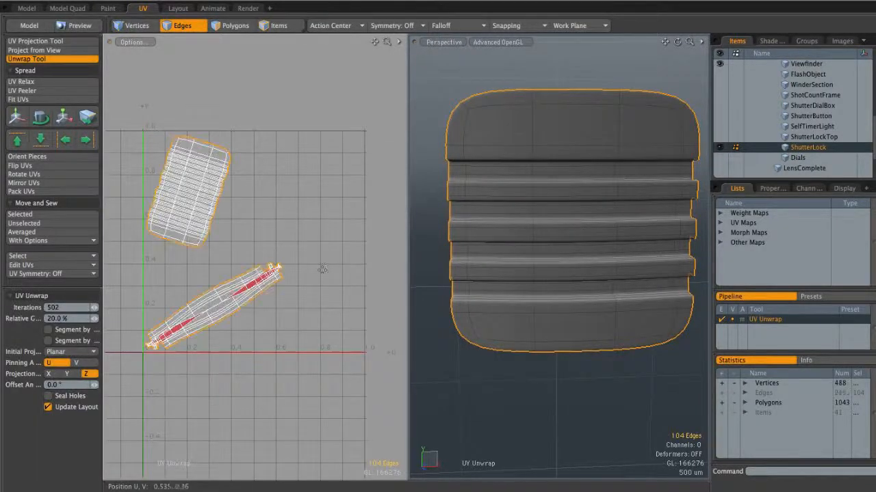
{"action": "left_click_drag", "start_coordinate": [266, 227], "coordinate": [315, 217], "text": "alt+shift"}
{"action": "left_click_drag", "start_coordinate": [252, 184], "coordinate": [270, 180], "text": "ctrl+alt"}
{"action": "left_click_drag", "start_coordinate": [280, 138], "coordinate": [311, 146], "text": "ctrl+alt"}
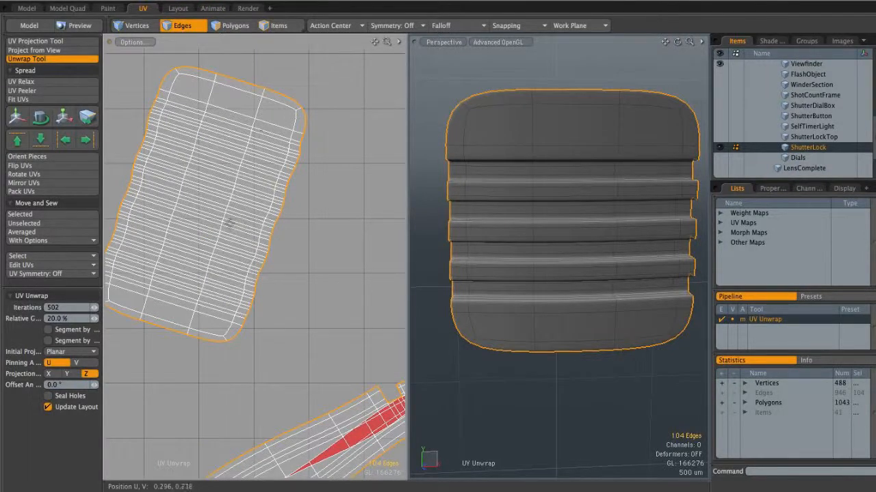
{"action": "left_click_drag", "start_coordinate": [267, 298], "coordinate": [244, 292], "text": "ctrl+alt"}
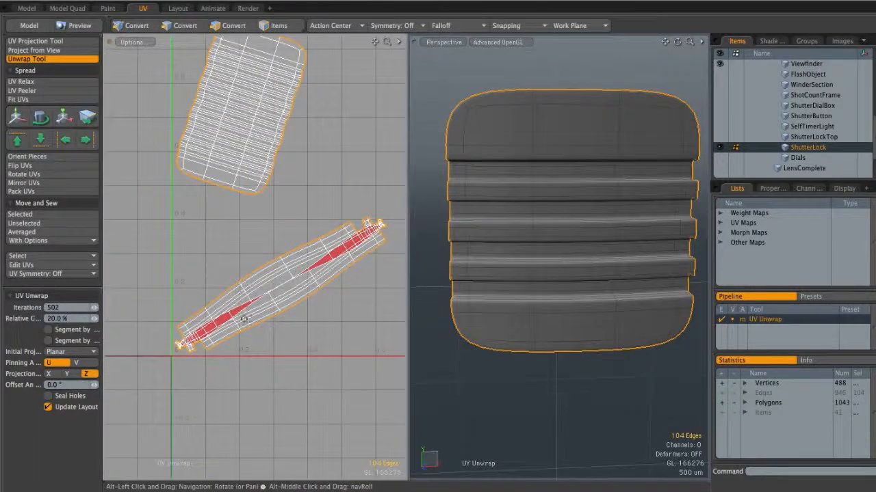
{"action": "left_click_drag", "start_coordinate": [563, 114], "coordinate": [625, 140], "text": "alt"}
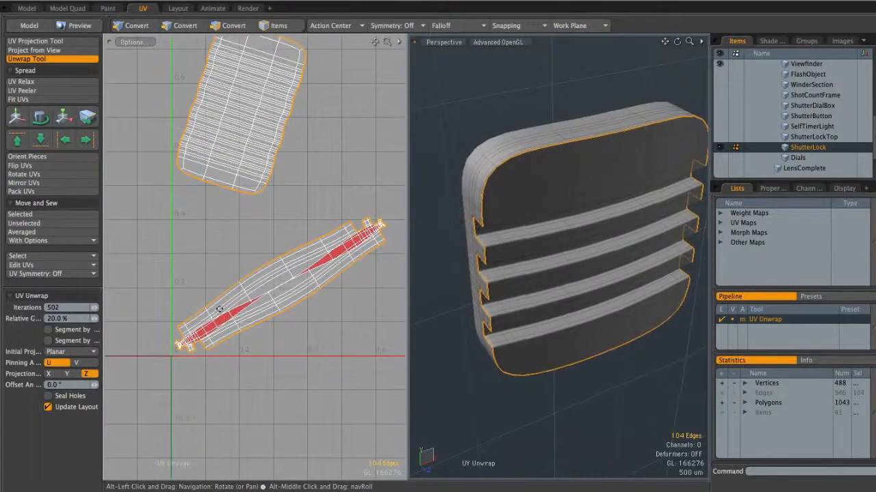
{"action": "left_click_drag", "start_coordinate": [499, 89], "coordinate": [506, 130], "text": "alt"}
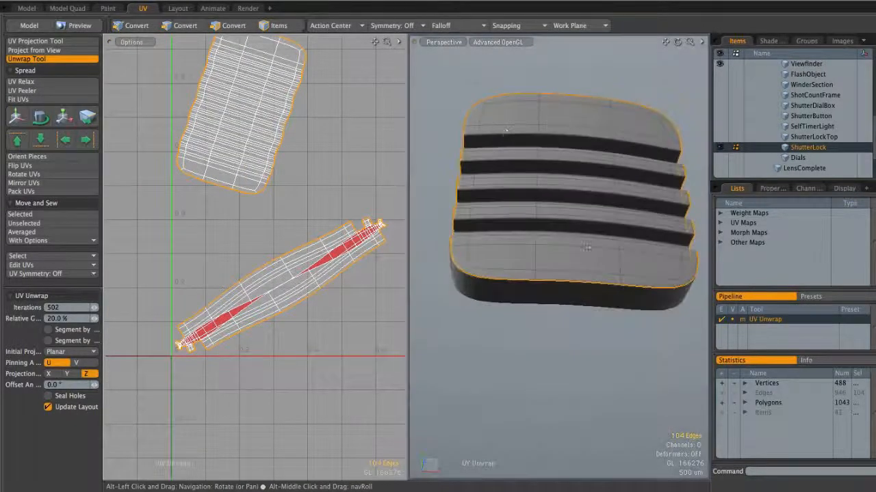
- Turn on Seal Holes for the ribbed slider's unwrap to flatten its side wall into an open ring
{"action": "left_click_drag", "start_coordinate": [563, 297], "coordinate": [600, 293], "text": "alt"}
{"action": "left_click_drag", "start_coordinate": [600, 293], "coordinate": [544, 263], "text": "ctrl+alt"}
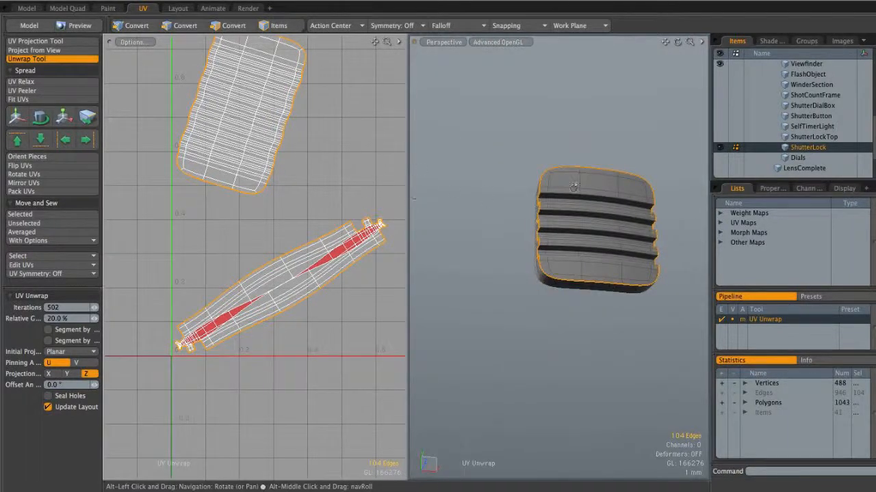
{"action": "left_click_drag", "start_coordinate": [593, 200], "coordinate": [590, 162], "text": "alt"}
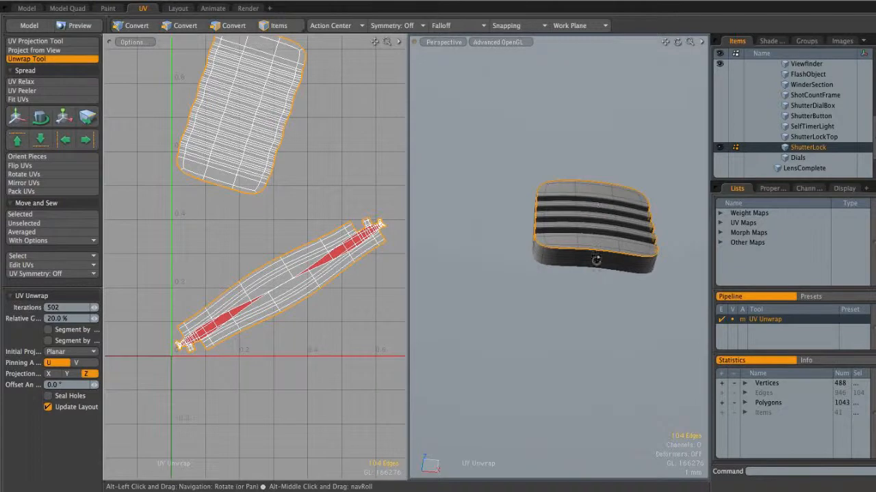
{"action": "left_click_drag", "start_coordinate": [595, 247], "coordinate": [636, 263], "text": "ctrl+alt"}
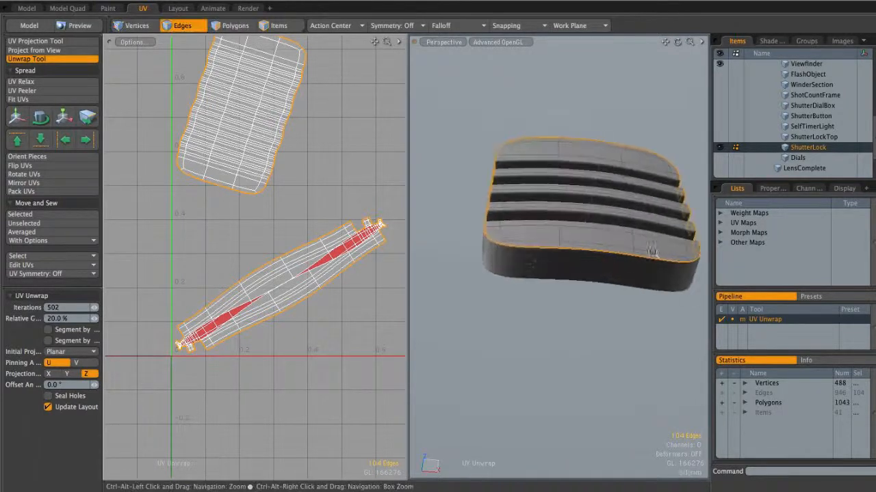
{"action": "left_click", "coordinate": [48, 396]}
{"action": "left_click_drag", "start_coordinate": [287, 226], "coordinate": [378, 234], "text": "alt"}
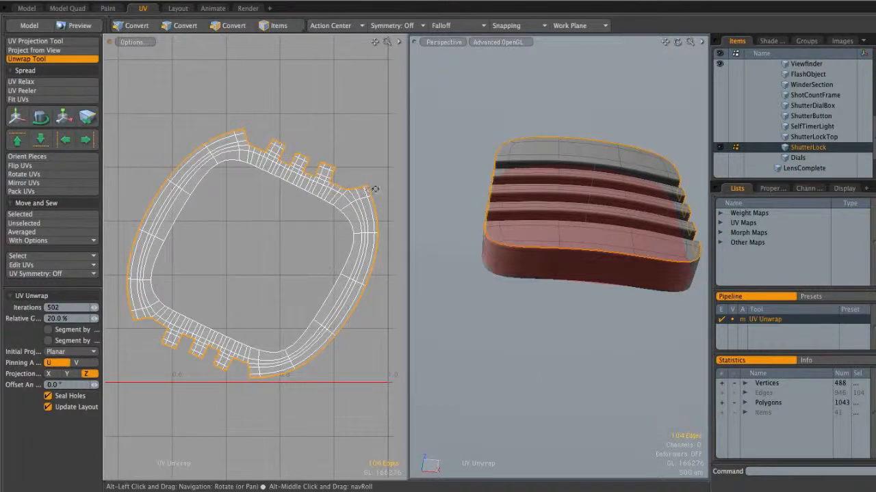
{"action": "left_click_drag", "start_coordinate": [344, 235], "coordinate": [301, 236], "text": "ctrl+alt"}
{"action": "left_click_drag", "start_coordinate": [301, 236], "coordinate": [339, 240], "text": "alt+shift"}
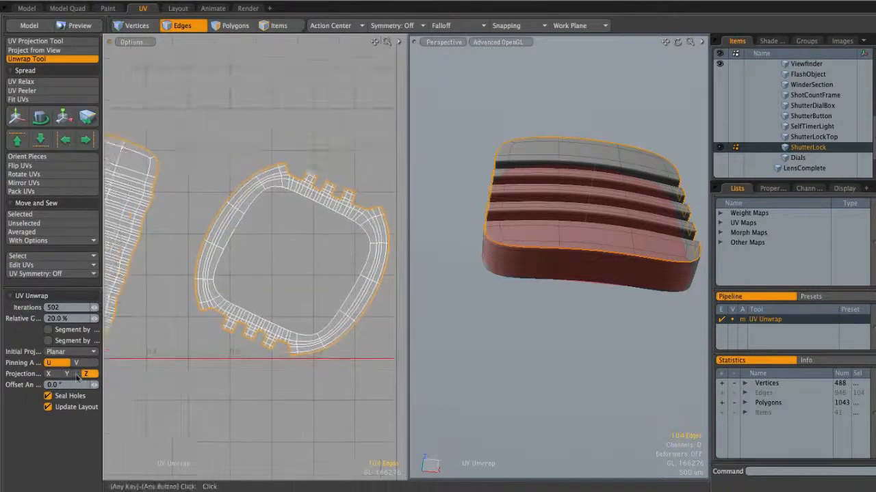
- Try the Y axis as the projection axis for the slider's unwrap
{"action": "left_click", "coordinate": [67, 374]}
{"action": "left_click_drag", "start_coordinate": [290, 265], "coordinate": [456, 241], "text": "alt+shift"}
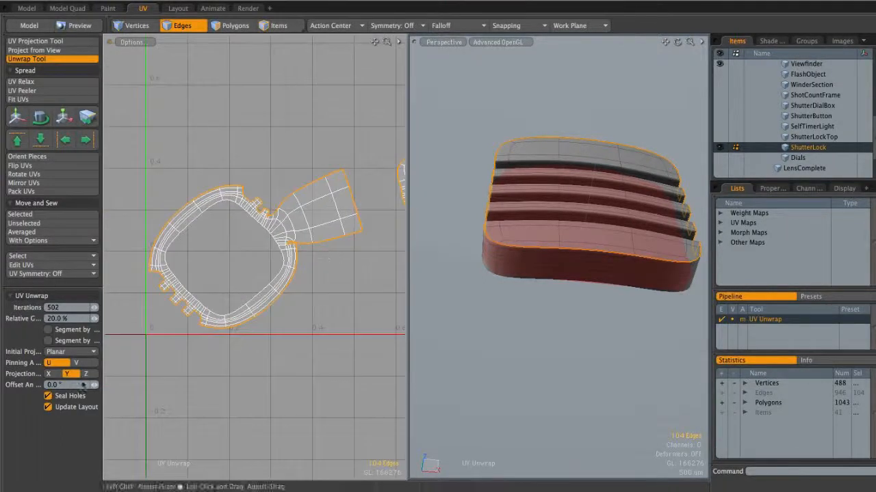
{"action": "left_click_drag", "start_coordinate": [255, 262], "coordinate": [277, 283], "text": "alt+shift"}
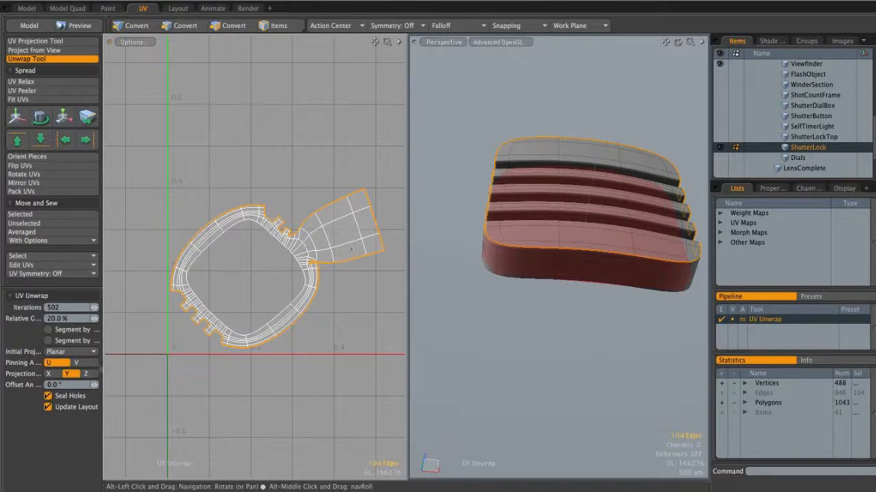
- Set the slider unwrap's projection axis to X, leave the Unwrap Tool and clear the edge selection
{"action": "left_click", "coordinate": [48, 375]}
{"action": "left_click_drag", "start_coordinate": [273, 226], "coordinate": [321, 278], "text": "alt+shift"}
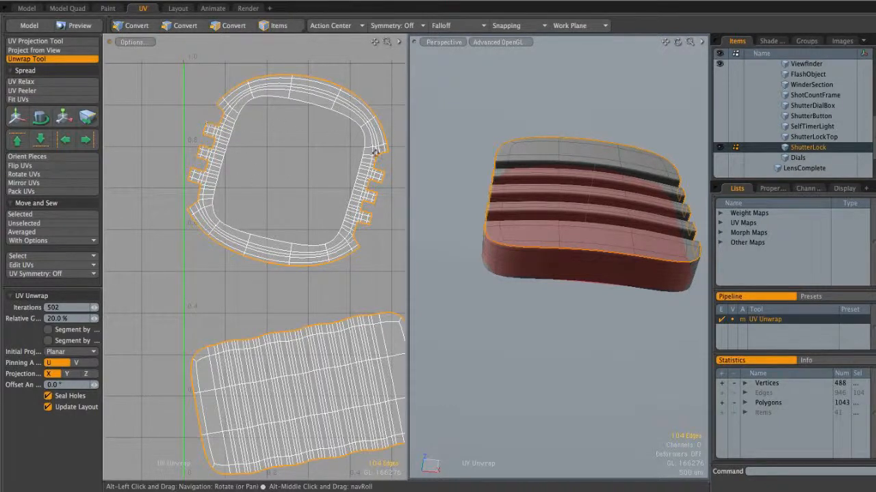
{"action": "left_click_drag", "start_coordinate": [336, 110], "coordinate": [299, 199], "text": "ctrl+alt"}
{"action": "left_click_drag", "start_coordinate": [479, 195], "coordinate": [562, 216], "text": "alt"}
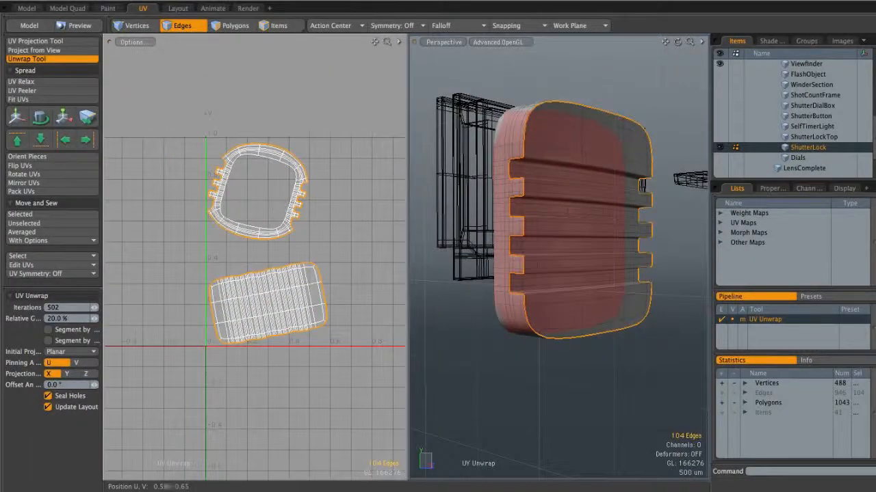
{"action": "key", "text": "space"}
{"action": "left_click", "coordinate": [331, 246]}
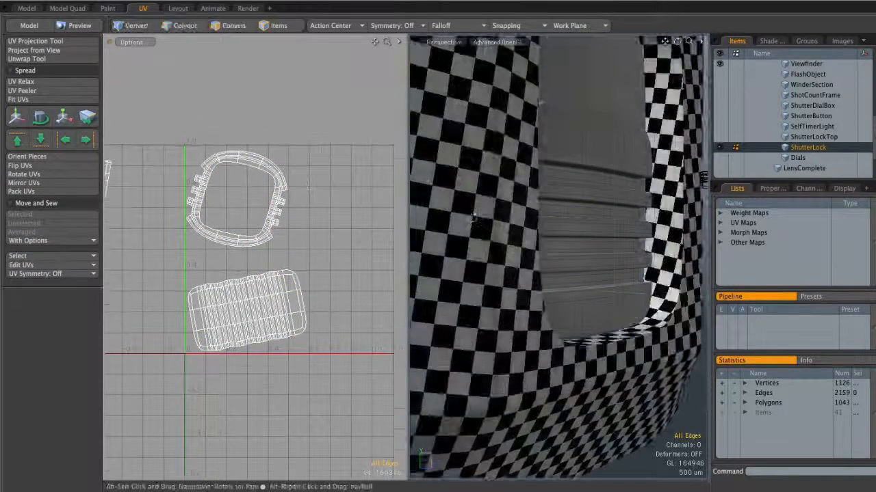
{"action": "left_click_drag", "start_coordinate": [534, 219], "coordinate": [553, 203], "text": "alt"}
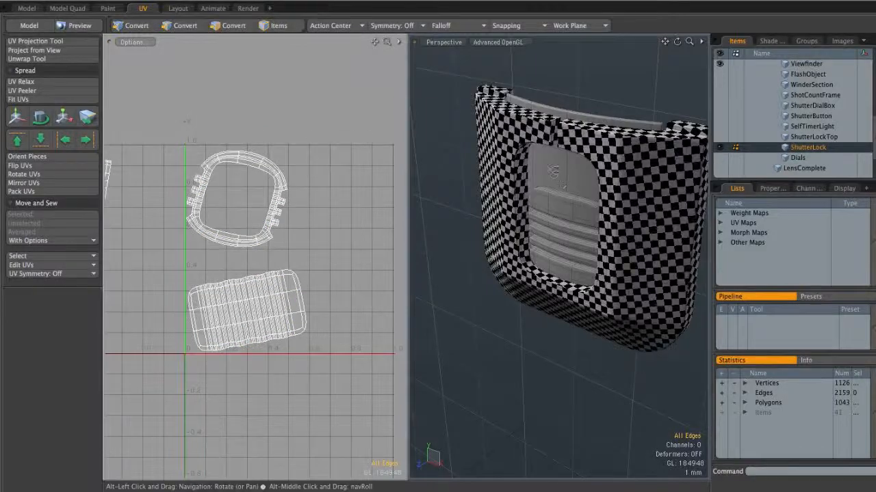
- Make the Dials mesh active and select the edge loops bordering its outer rim and thin inner groove as seams
{"action": "scroll", "coordinate": [320, 240], "scroll_direction": "down", "scroll_amount": 5}
{"action": "left_click_drag", "start_coordinate": [336, 264], "coordinate": [301, 196], "text": "alt+shift"}
{"action": "left_click", "coordinate": [798, 157]}
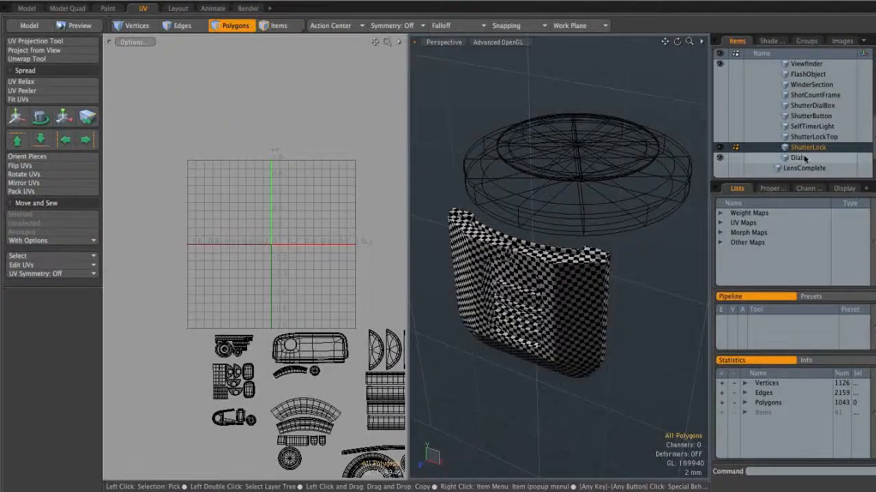
{"action": "left_click", "coordinate": [805, 158]}
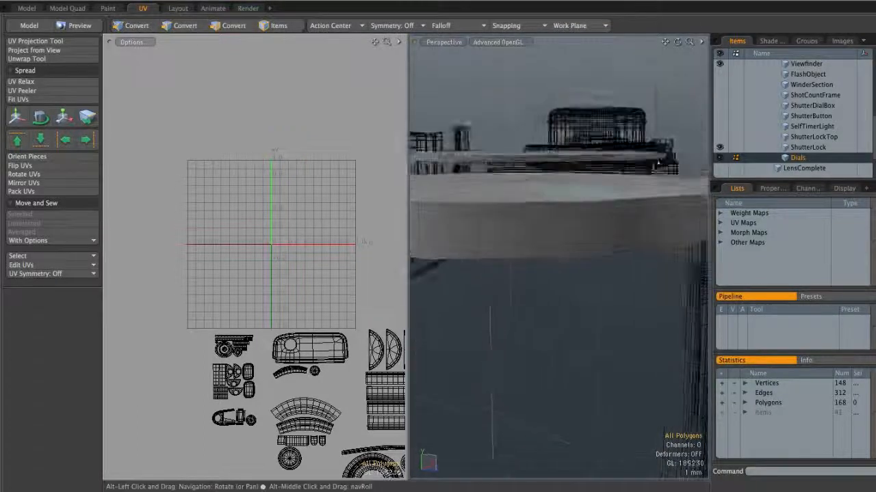
{"action": "left_click_drag", "start_coordinate": [596, 203], "coordinate": [576, 215], "text": "alt"}
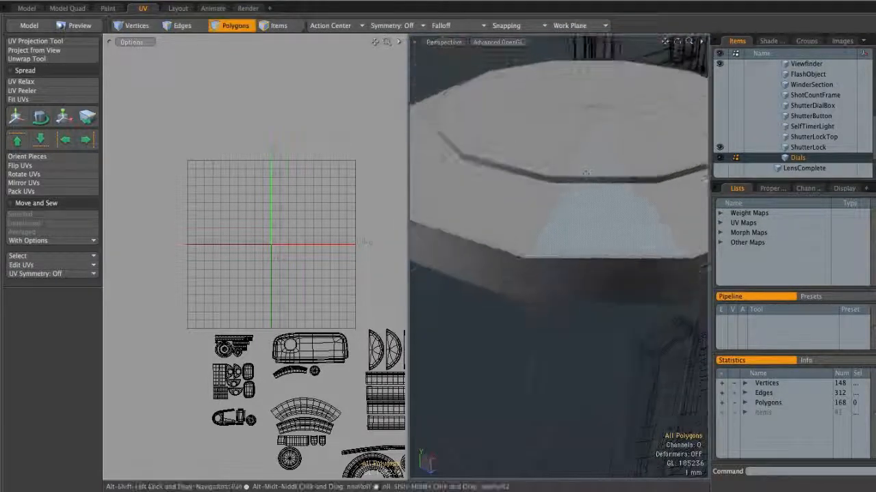
{"action": "left_click_drag", "start_coordinate": [578, 209], "coordinate": [579, 188], "text": "ctrl+alt"}
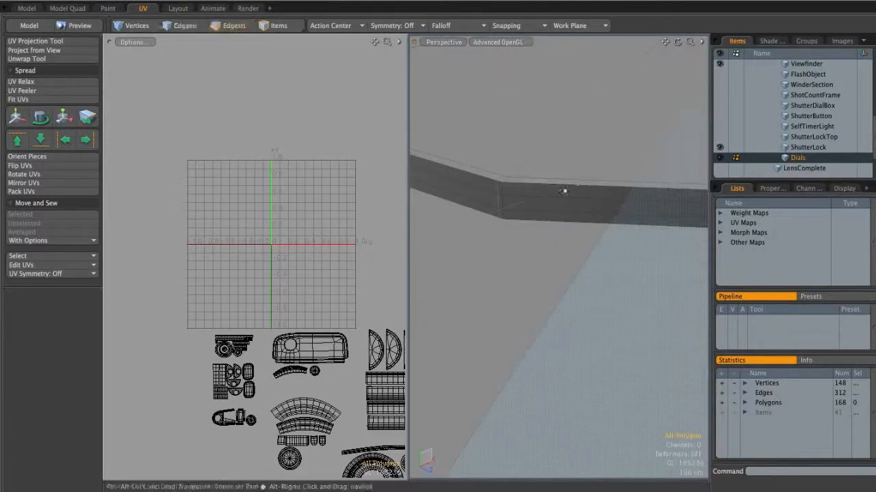
{"action": "key", "text": "2"}
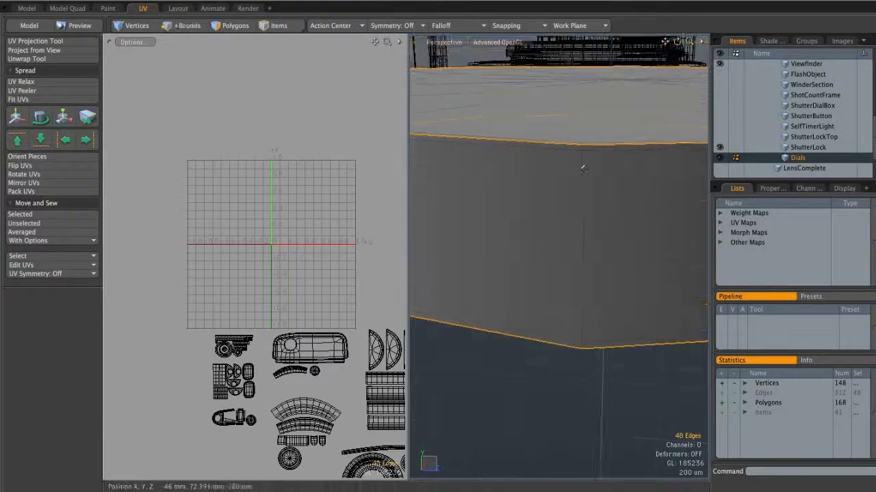
- Add one vertical edge on the dial's outer rim and one on its inner groove to the seam selection
{"action": "left_click", "coordinate": [582, 166], "text": "shift"}
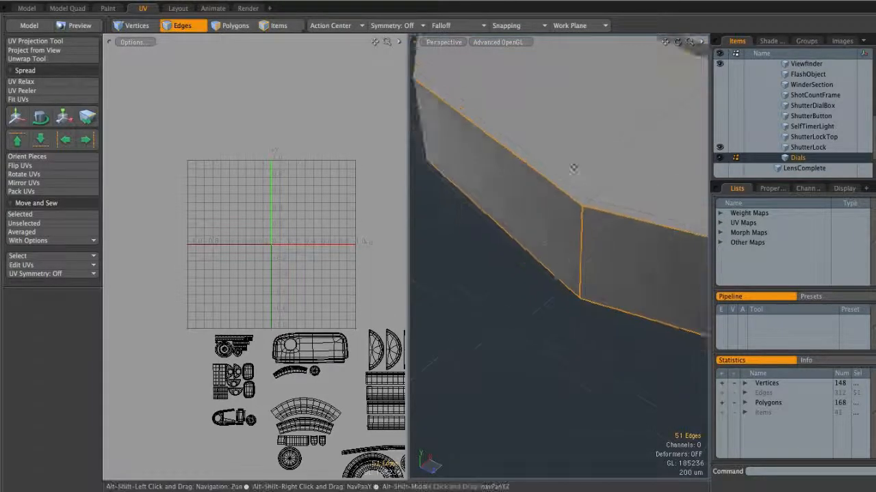
{"action": "left_click_drag", "start_coordinate": [573, 169], "coordinate": [587, 284], "text": "alt+shift"}
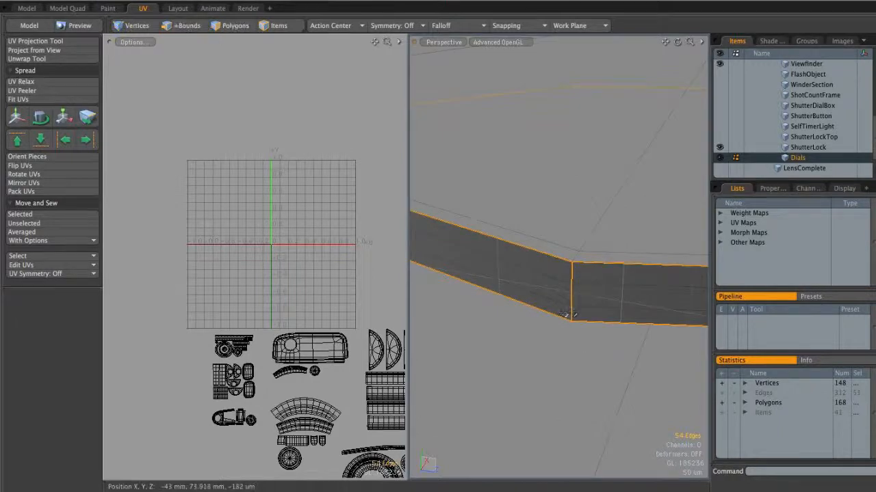
{"action": "left_click_drag", "start_coordinate": [574, 315], "coordinate": [410, 292], "text": "ctrl+alt"}
{"action": "left_click_drag", "start_coordinate": [586, 279], "coordinate": [560, 284], "text": "ctrl+alt"}
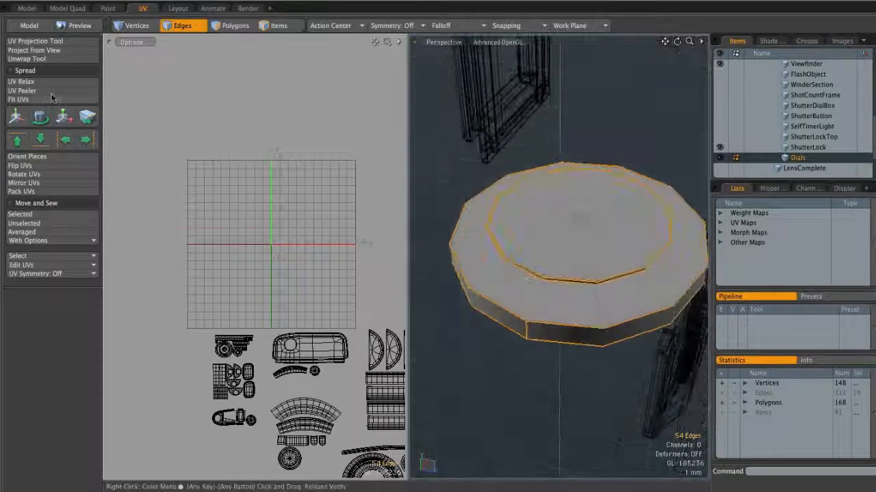
- Unwrap the Dials mesh along the selected seams with the Unwrap Tool, then leave the tool and clear the selection
{"action": "left_click", "coordinate": [34, 59]}
{"action": "left_click", "coordinate": [324, 220]}
{"action": "key", "text": "a"}
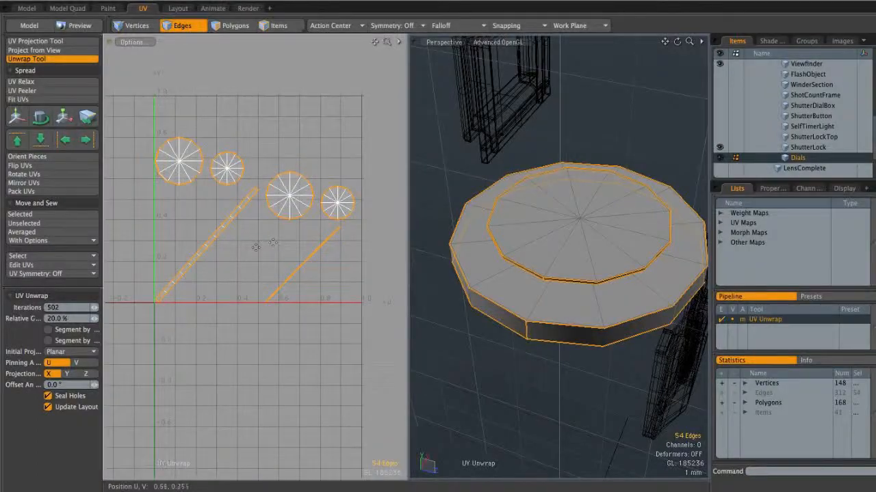
{"action": "key", "text": "q"}
{"action": "left_click", "coordinate": [279, 243]}
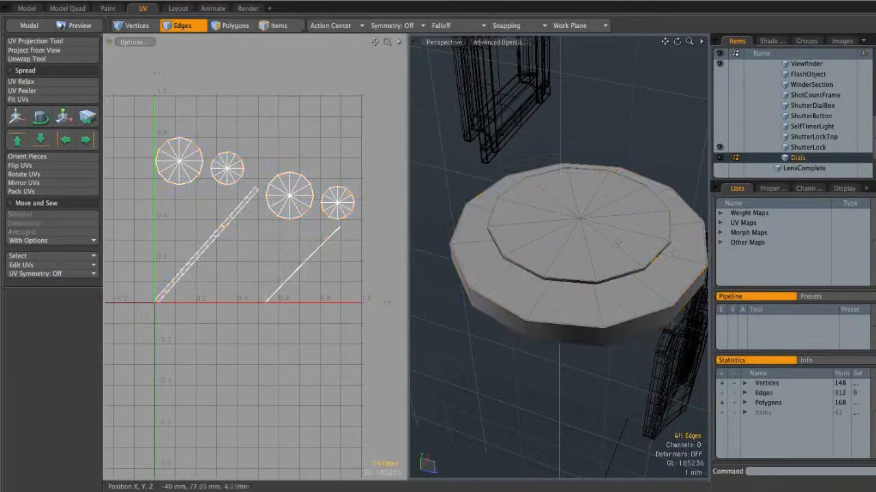
{"action": "scroll", "coordinate": [301, 245], "scroll_direction": "down", "scroll_amount": 5}
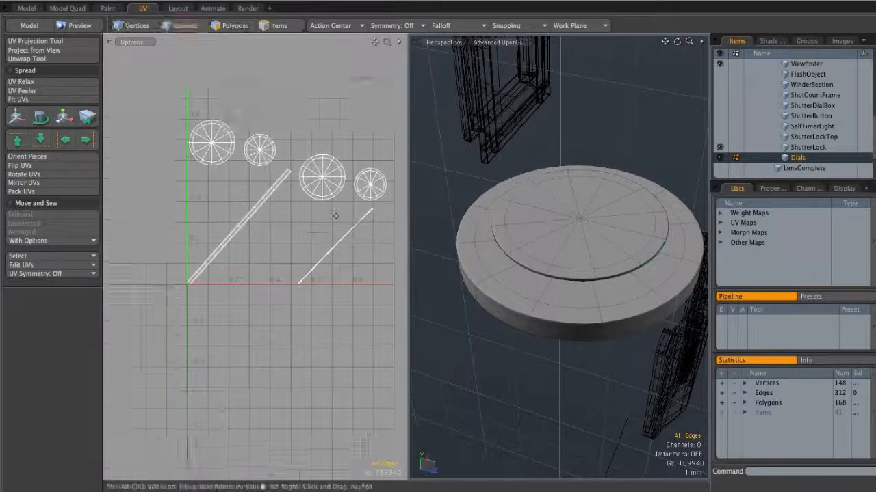
{"action": "scroll", "coordinate": [338, 236], "scroll_direction": "down", "scroll_amount": 3}
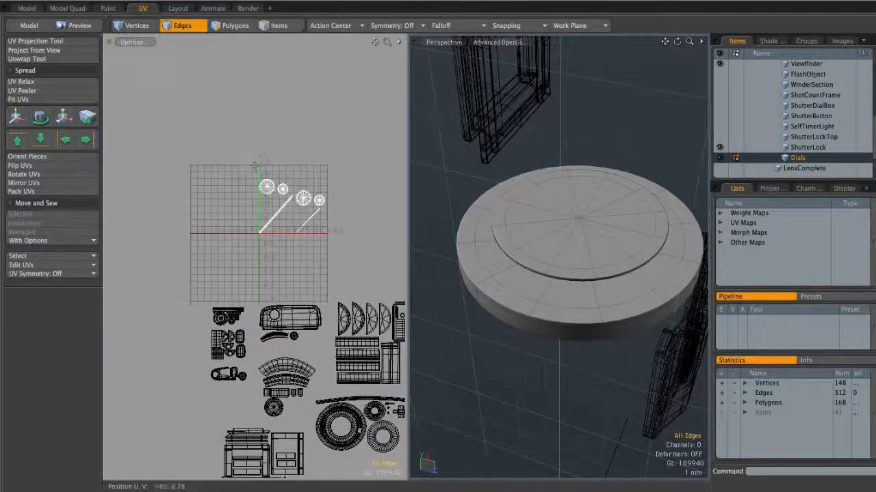
{"action": "left_click_drag", "start_coordinate": [338, 236], "coordinate": [301, 160], "text": "alt"}
{"action": "left_click_drag", "start_coordinate": [437, 206], "coordinate": [619, 212], "text": "alt"}
- Create a new UV map named LensBase for the LensComplete mesh
{"action": "scroll", "coordinate": [472, 209], "scroll_direction": "down", "scroll_amount": 5}
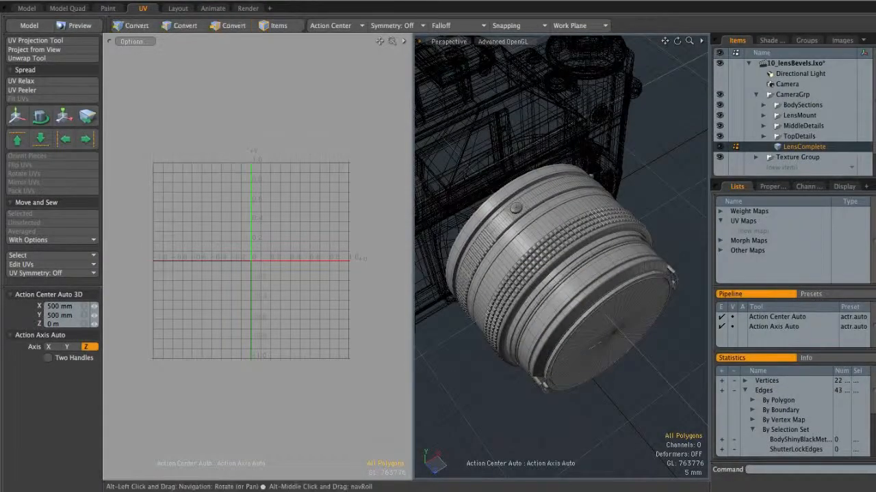
{"action": "left_click_drag", "start_coordinate": [548, 259], "coordinate": [568, 260], "text": "alt"}
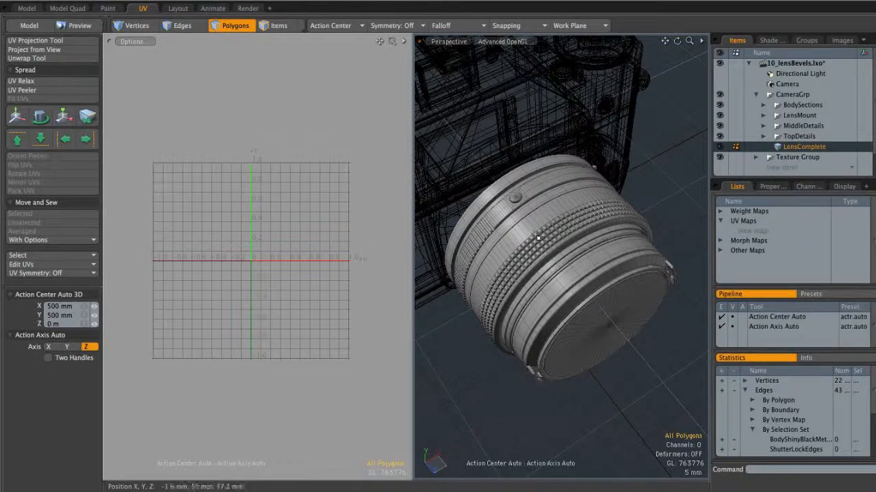
{"action": "left_click", "coordinate": [752, 231]}
{"action": "type", "text": "LensB"}
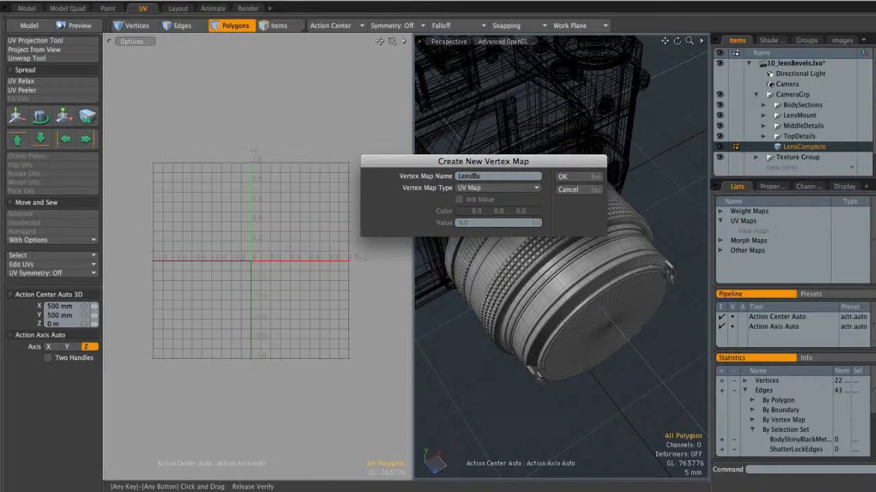
{"action": "type", "text": "ase"}
{"action": "key", "text": "Return"}
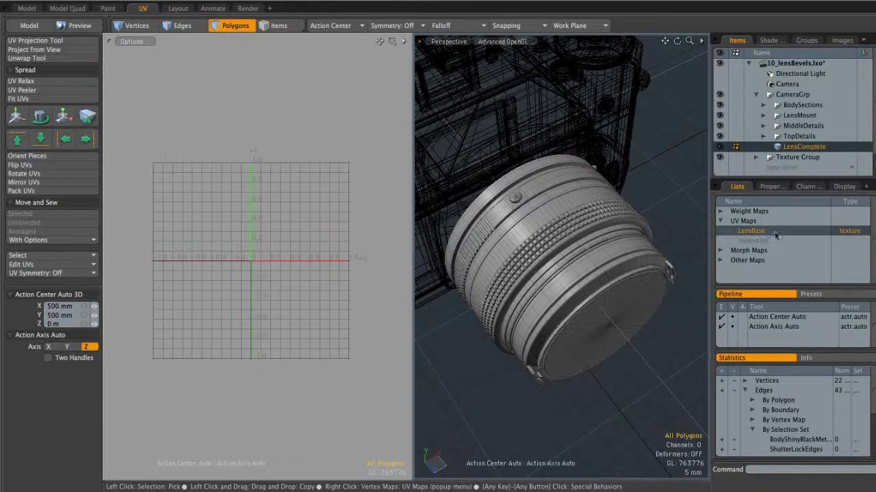
- Select all polygons of the lens's rearmost ring and hide the rest of the lens
{"action": "double_click", "coordinate": [519, 182]}
{"action": "left_click_drag", "start_coordinate": [518, 182], "coordinate": [479, 205], "text": "alt"}
{"action": "left_click_drag", "start_coordinate": [541, 203], "coordinate": [543, 212], "text": "alt"}
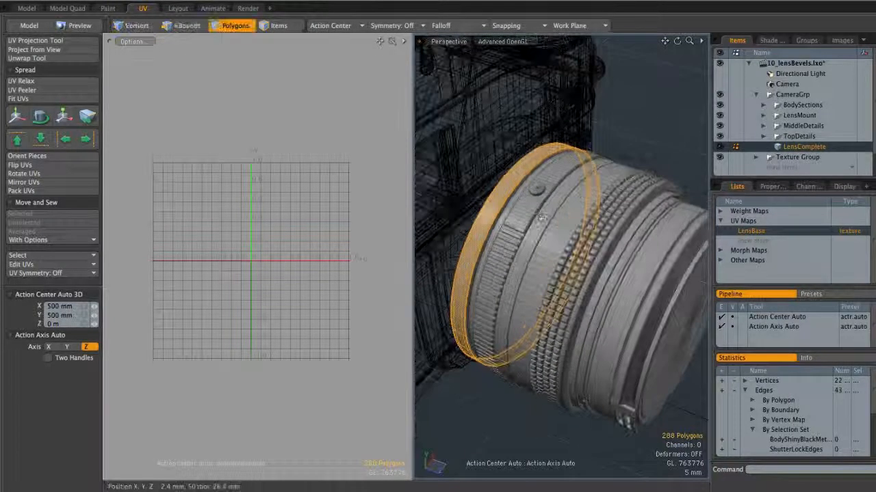
{"action": "key", "text": "shift+h"}
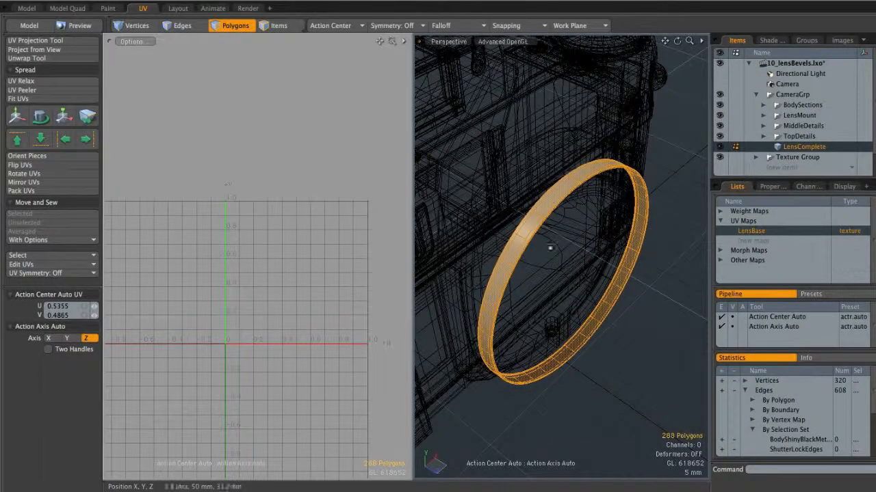
- Unwrap the rear ring with the Unwrap Tool on the Y projection axis and turn on Seal Holes
{"action": "left_click", "coordinate": [27, 58]}
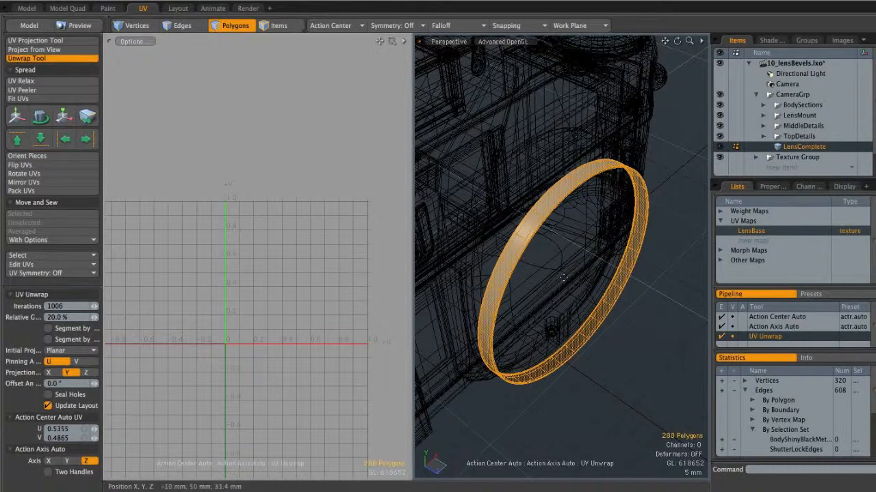
{"action": "left_click", "coordinate": [274, 384]}
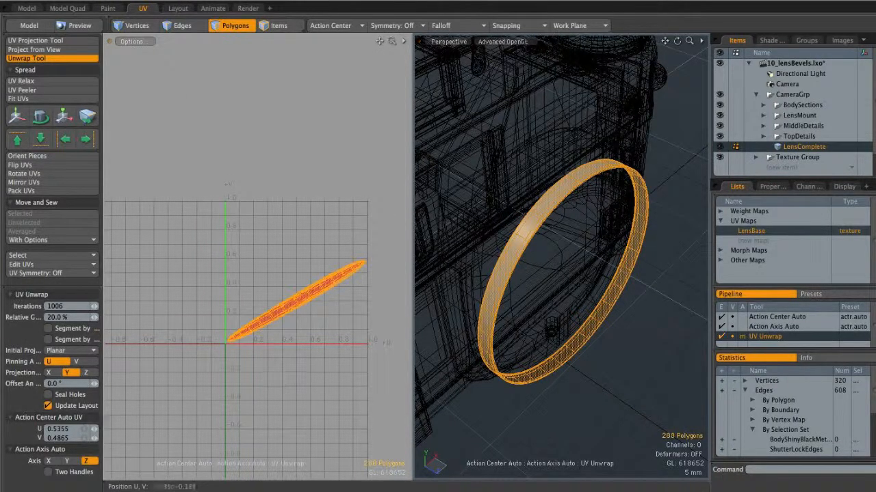
{"action": "left_click", "coordinate": [48, 395]}
{"action": "scroll", "coordinate": [294, 232], "scroll_direction": "up", "scroll_amount": 3}
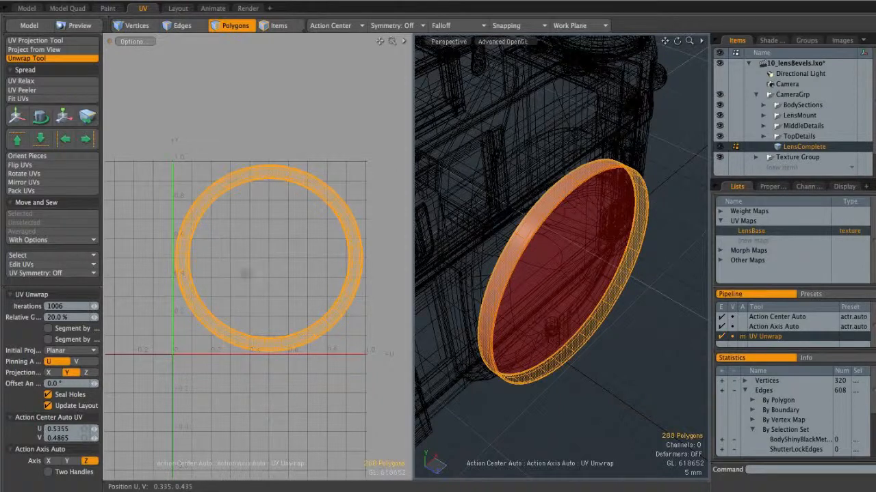
- Select the line of edges crossing the ring's underside as a seam and unwrap the ring again with the Unwrap Tool
{"action": "key", "text": "space"}
{"action": "key", "text": "Escape"}
{"action": "left_click_drag", "start_coordinate": [606, 339], "coordinate": [580, 319], "text": "alt"}
{"action": "key", "text": "2"}
{"action": "double_click", "coordinate": [575, 305]}
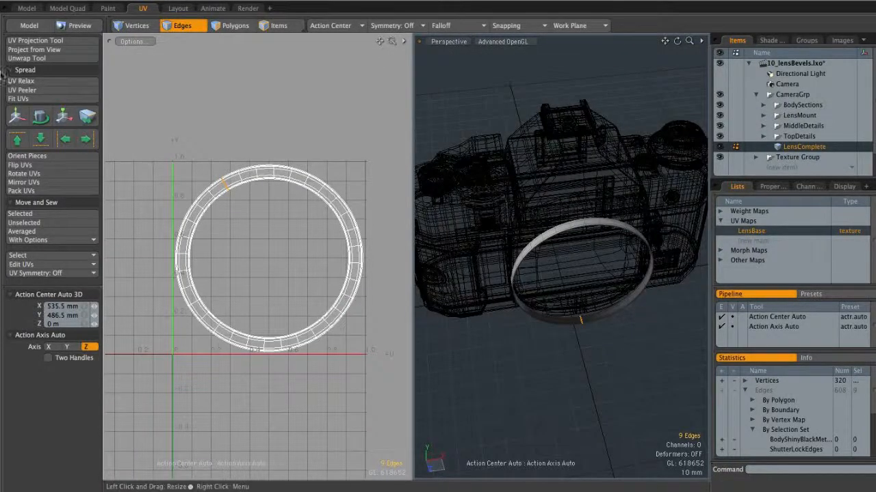
{"action": "left_click", "coordinate": [28, 59]}
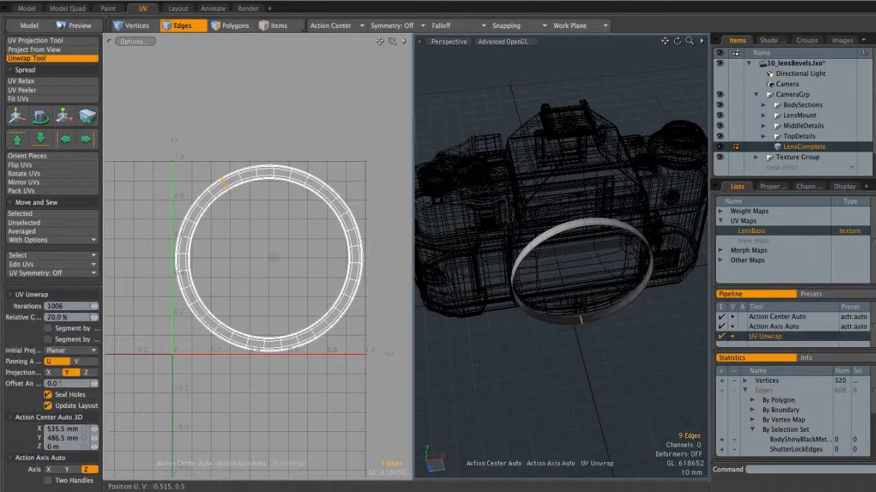
{"action": "left_click", "coordinate": [276, 260]}
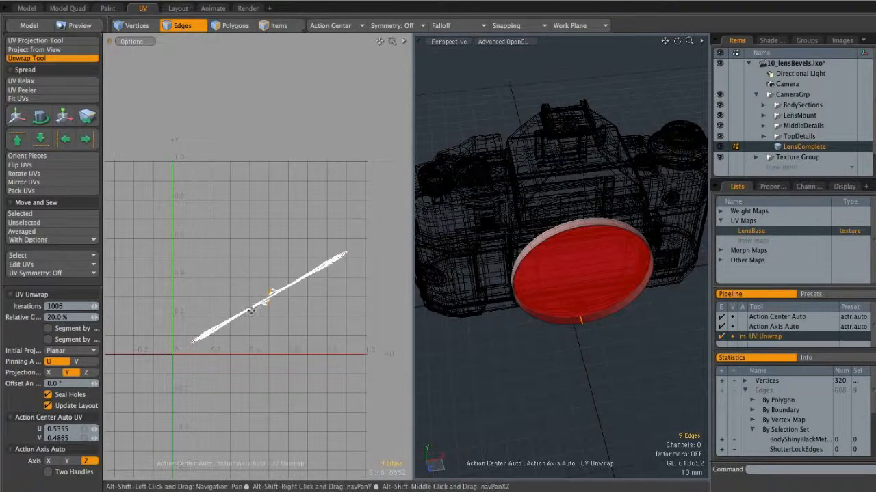
- Turn off Seal Holes for the rear ring's unwrap and peel its UVs from the front rim edge loop with UV Peeler
{"action": "scroll", "coordinate": [288, 290], "scroll_direction": "up", "scroll_amount": 3}
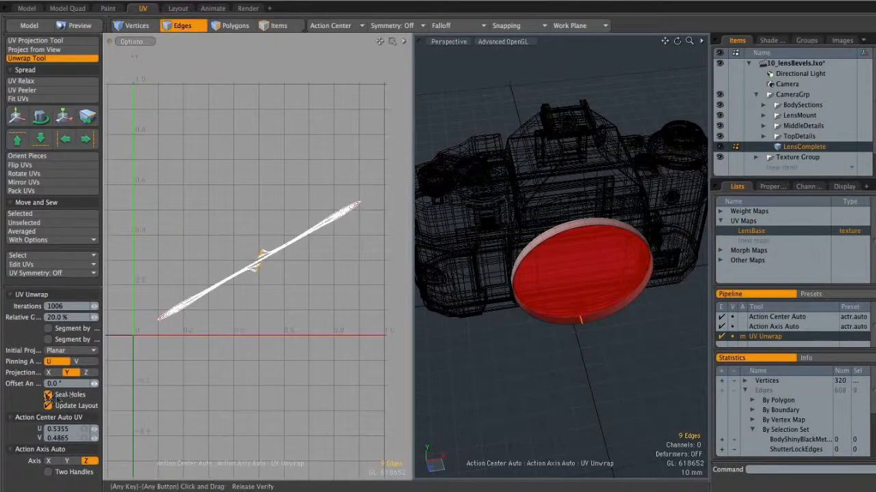
{"action": "left_click", "coordinate": [49, 395]}
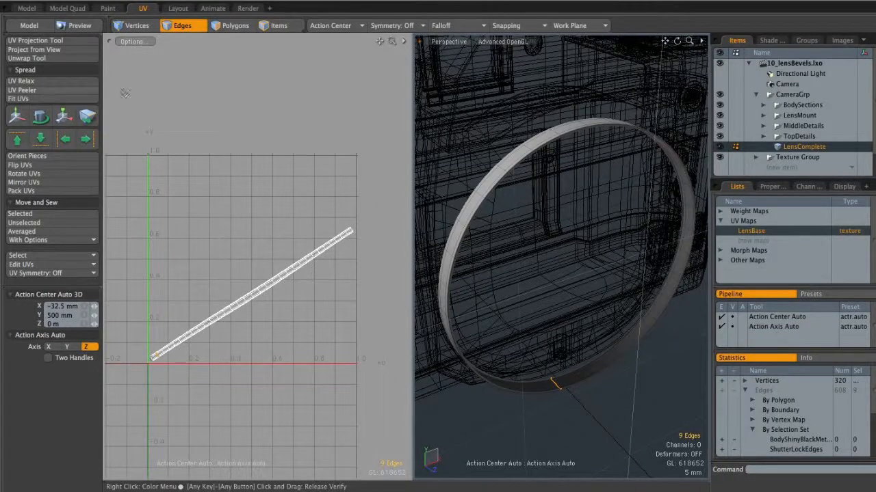
{"action": "left_click_drag", "start_coordinate": [555, 126], "coordinate": [569, 146], "text": "alt"}
{"action": "double_click", "coordinate": [536, 152]}
{"action": "left_click", "coordinate": [74, 93]}
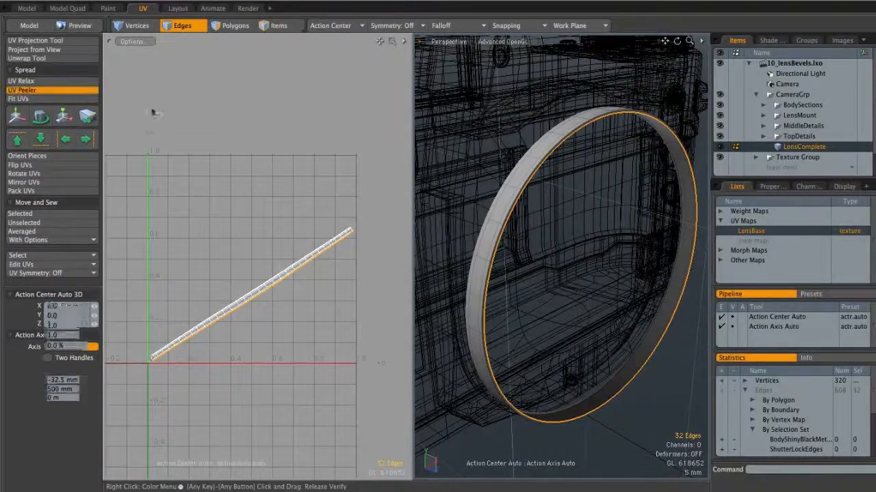
{"action": "left_click", "coordinate": [314, 342]}
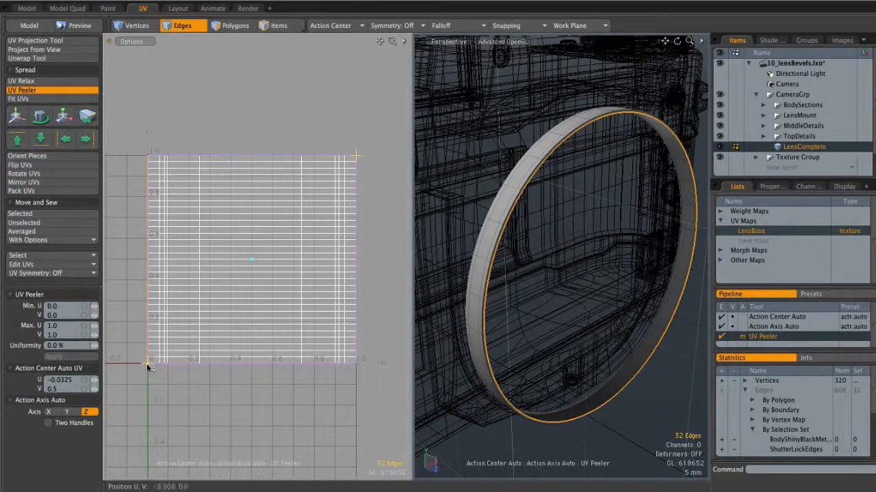
- Narrow the rear ring's peeled UVs to a thin strip with a Min U of 0.965
{"action": "left_click_drag", "start_coordinate": [146, 362], "coordinate": [348, 364]}
{"action": "left_click_drag", "start_coordinate": [349, 313], "coordinate": [293, 284], "text": "alt"}
{"action": "left_click_drag", "start_coordinate": [293, 284], "coordinate": [387, 318], "text": "ctrl+alt"}
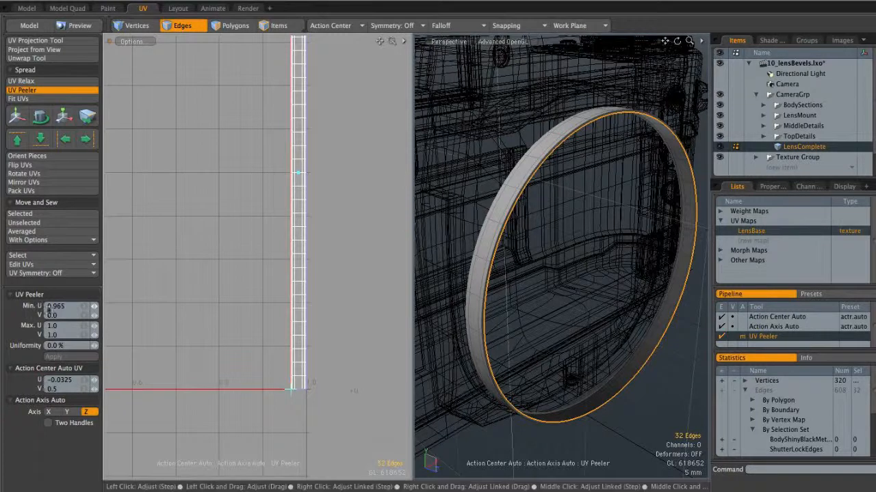
{"action": "scroll", "coordinate": [183, 291], "scroll_direction": "down", "scroll_amount": 3}
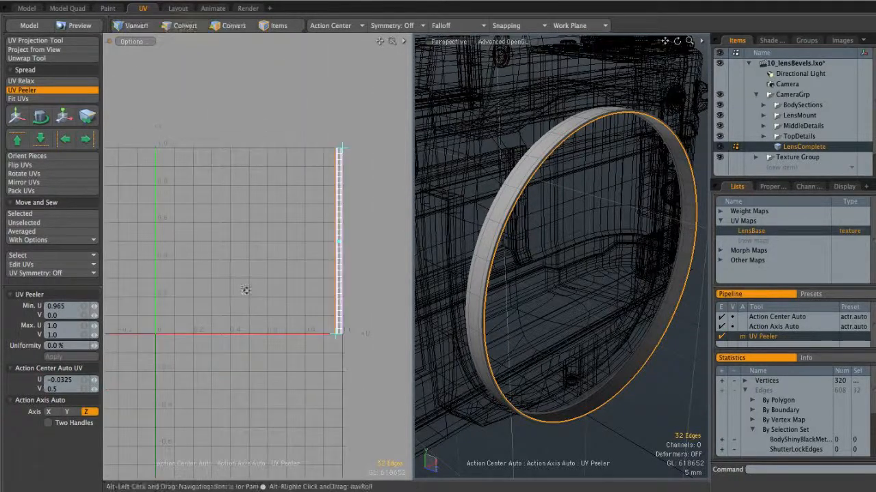
{"action": "scroll", "coordinate": [245, 289], "scroll_direction": "down", "scroll_amount": 2}
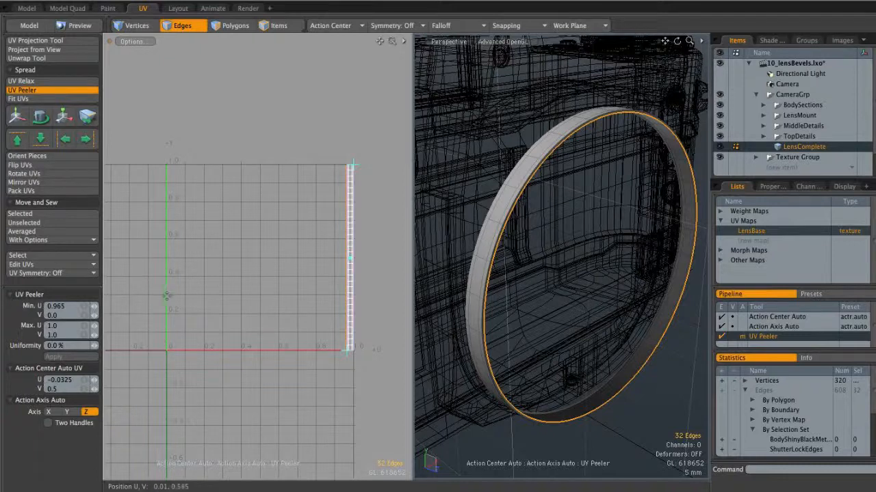
{"action": "mouse_move", "coordinate": [331, 336]}
{"action": "left_mouse_down", "text": "alt+shift"}
{"action": "mouse_move", "coordinate": [310, 303]}
{"action": "mouse_move", "coordinate": [334, 322]}
{"action": "left_mouse_up", "text": "alt+shift"}
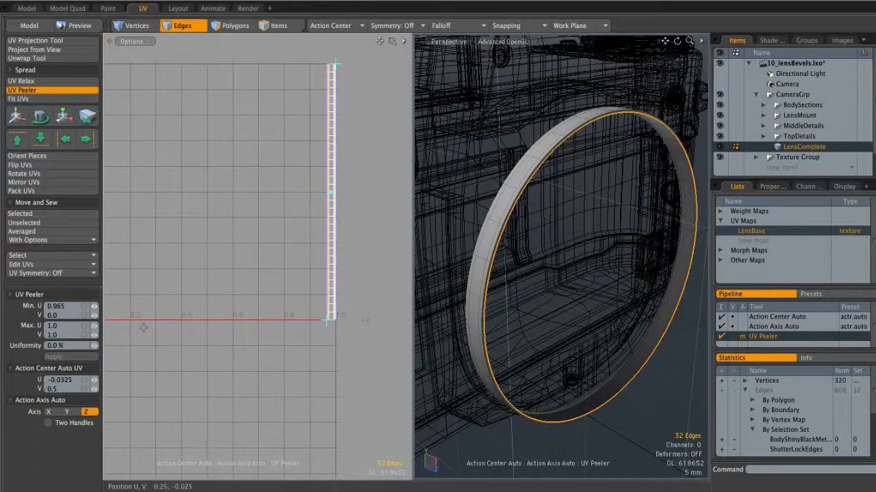
- Try widening the peeled strip to a Min U of 0.4 and return it to 0.965
{"action": "key", "text": "a"}
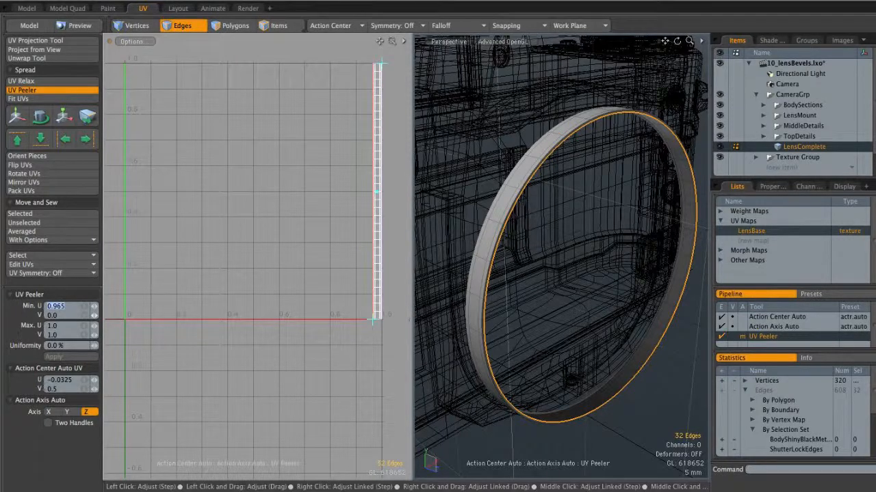
{"action": "key", "text": "Return"}
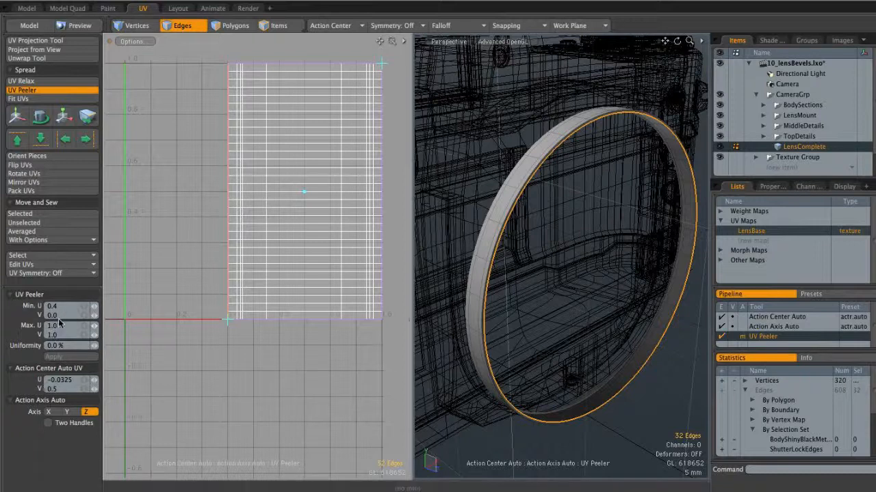
{"action": "left_click_drag", "start_coordinate": [320, 272], "coordinate": [285, 286], "text": "alt+shift"}
{"action": "left_click_drag", "start_coordinate": [191, 335], "coordinate": [351, 330]}
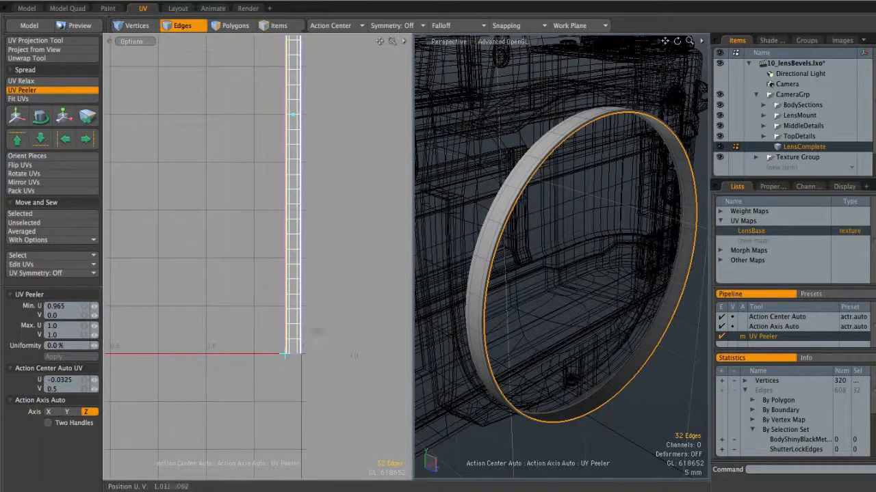
{"action": "left_click_drag", "start_coordinate": [301, 339], "coordinate": [300, 375], "text": "ctrl+alt"}
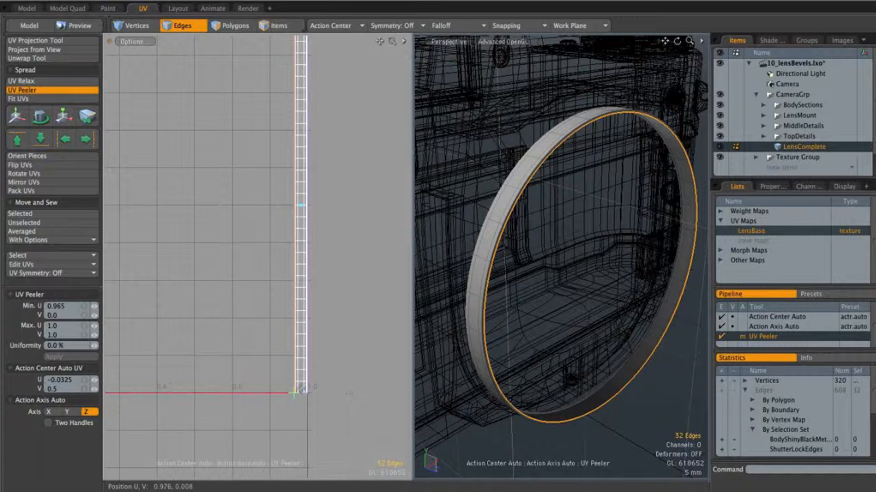
- Select the rear ring's strip polygons, offset them by -1.735 in U, and unhide the rest of the lens
{"action": "key", "text": "space"}
{"action": "left_click", "coordinate": [330, 339]}
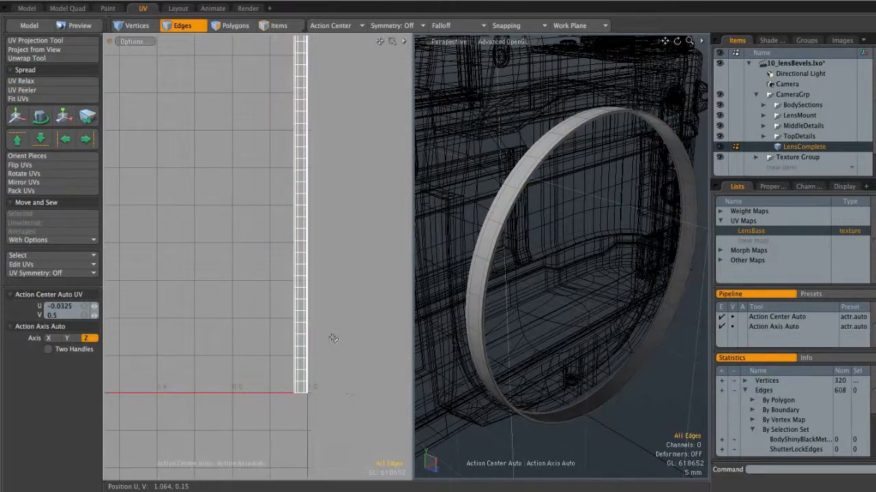
{"action": "scroll", "coordinate": [330, 329], "scroll_direction": "down", "scroll_amount": 3}
{"action": "key", "text": "3"}
{"action": "mouse_move", "coordinate": [363, 314]}
{"action": "right_mouse_down"}
{"action": "mouse_move", "coordinate": [312, 408]}
{"action": "mouse_move", "coordinate": [352, 400]}
{"action": "right_mouse_up"}
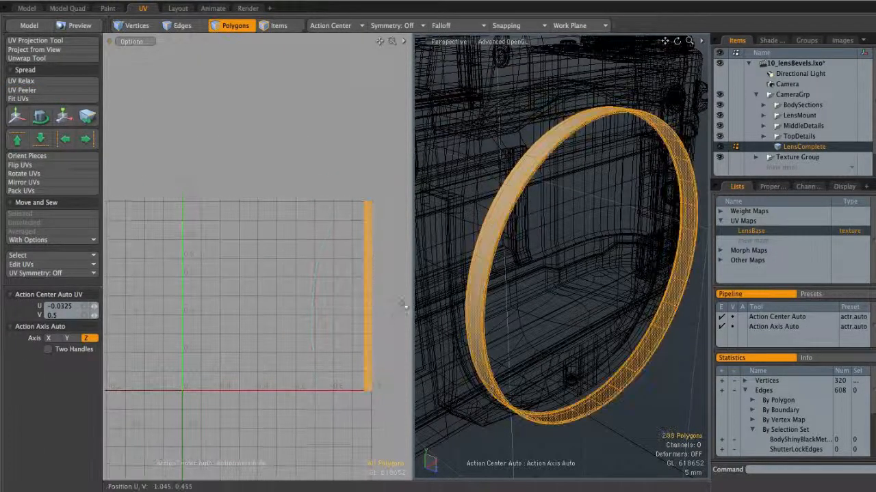
{"action": "key", "text": "y"}
{"action": "left_click_drag", "start_coordinate": [397, 309], "coordinate": [373, 301]}
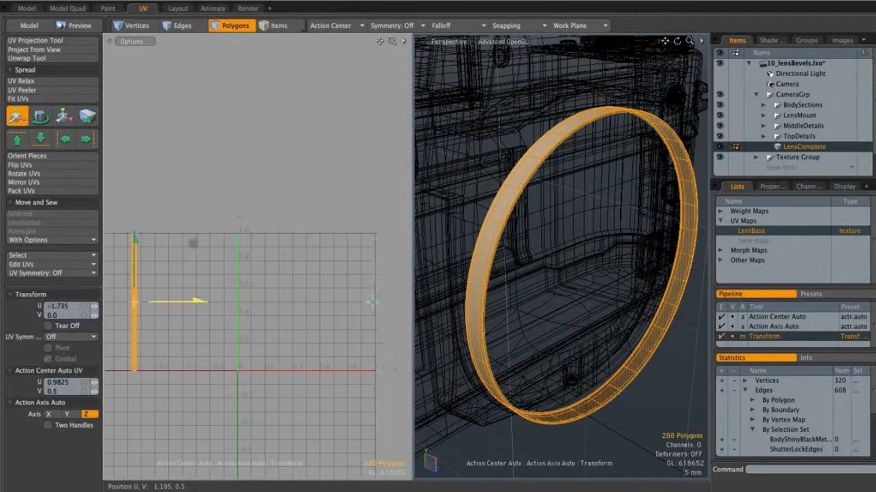
{"action": "key", "text": "space"}
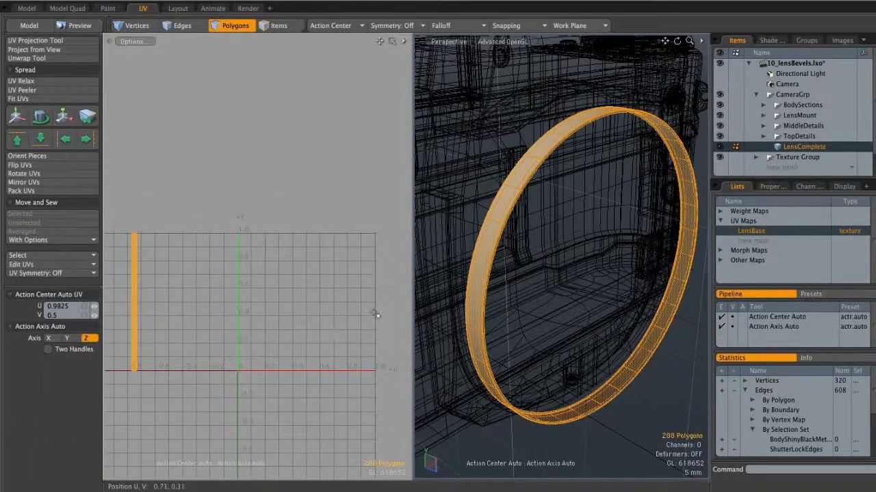
{"action": "key", "text": "u"}
- Select all polygons of the thin ring just in front of the rear ring and hide the rest
{"action": "left_click_drag", "start_coordinate": [561, 274], "coordinate": [636, 273], "text": "alt"}
{"action": "left_click_drag", "start_coordinate": [565, 197], "coordinate": [523, 192], "text": "alt"}
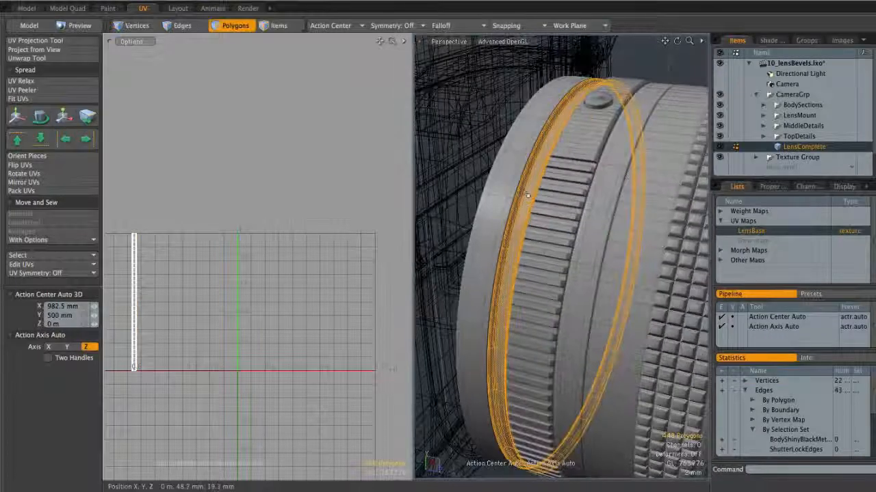
{"action": "key", "text": "shift+h"}
{"action": "left_click", "coordinate": [585, 203]}
- Select the thin ring's rim edge loop and peel it with UV Peeler into a strip with a Min U of 0.965
{"action": "left_click_drag", "start_coordinate": [586, 203], "coordinate": [569, 178], "text": "alt"}
{"action": "key", "text": "2"}
{"action": "double_click", "coordinate": [533, 209]}
{"action": "left_click_drag", "start_coordinate": [551, 221], "coordinate": [582, 226], "text": "ctrl+alt"}
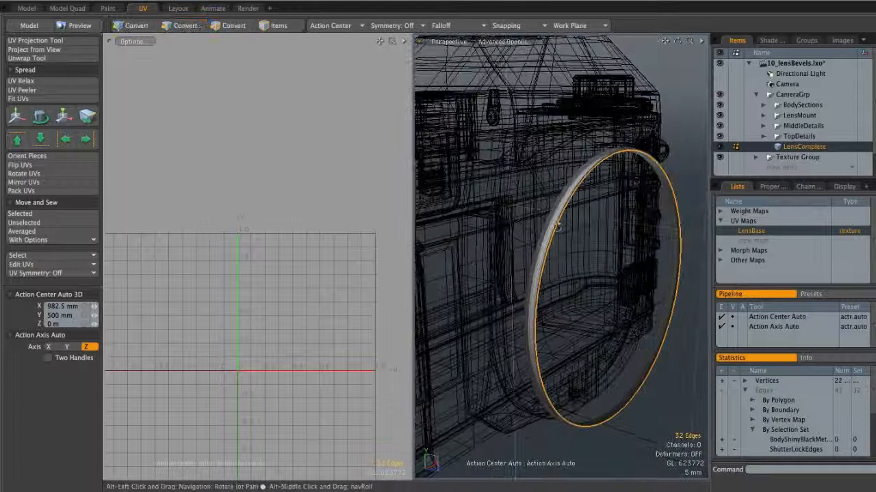
{"action": "left_click", "coordinate": [68, 90]}
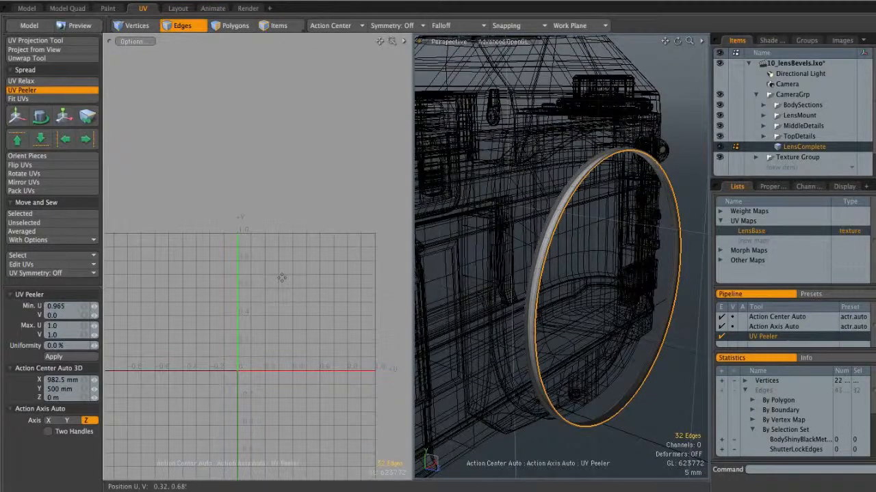
{"action": "left_click", "coordinate": [322, 376]}
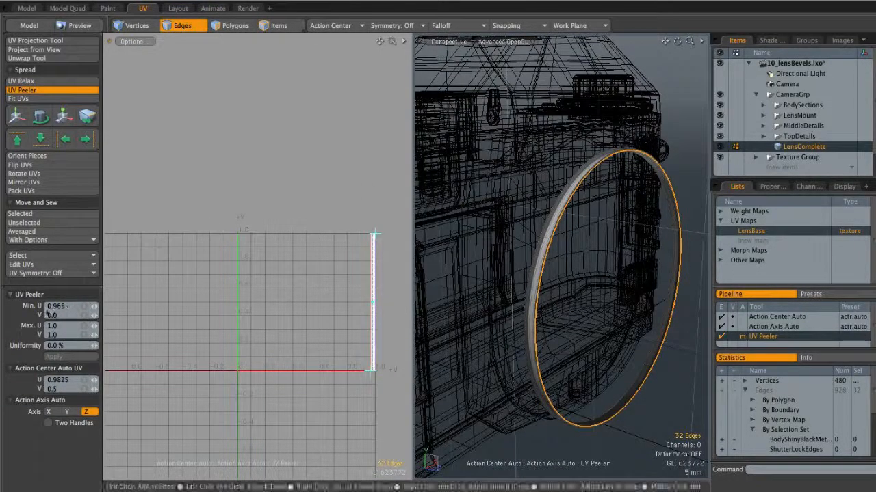
- Select the thin ring's UV strip, move it directly beside the rear ring's strip, and unhide the rest of the lens
{"action": "left_click_drag", "start_coordinate": [204, 269], "coordinate": [333, 204], "text": "ctrl+alt"}
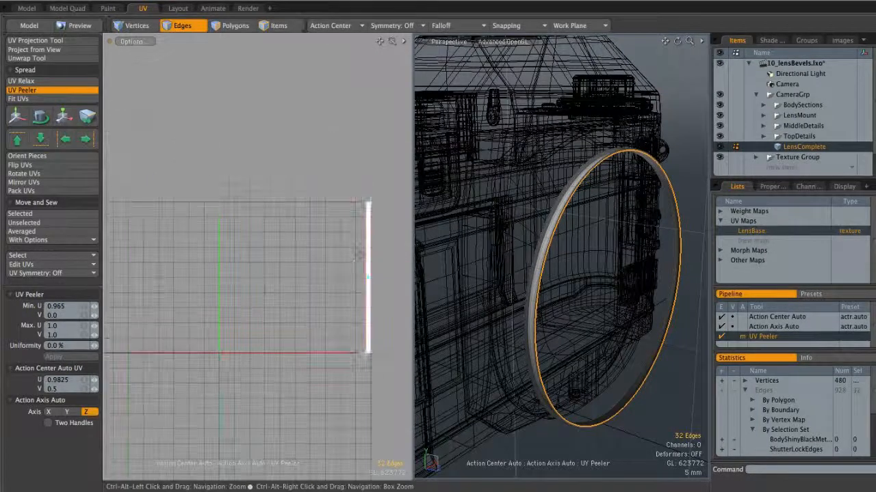
{"action": "key", "text": "space"}
{"action": "key", "text": "3"}
{"action": "mouse_move", "coordinate": [334, 204]}
{"action": "right_mouse_down"}
{"action": "mouse_move", "coordinate": [393, 181]}
{"action": "mouse_move", "coordinate": [402, 353]}
{"action": "right_mouse_up"}
{"action": "right_click_drag", "start_coordinate": [395, 289], "coordinate": [401, 276]}
{"action": "key", "text": "w"}
{"action": "left_click_drag", "start_coordinate": [400, 275], "coordinate": [366, 277]}
{"action": "key", "text": "u"}
{"action": "left_click_drag", "start_coordinate": [209, 277], "coordinate": [241, 277], "text": "alt+shift"}
{"action": "key", "text": "space"}
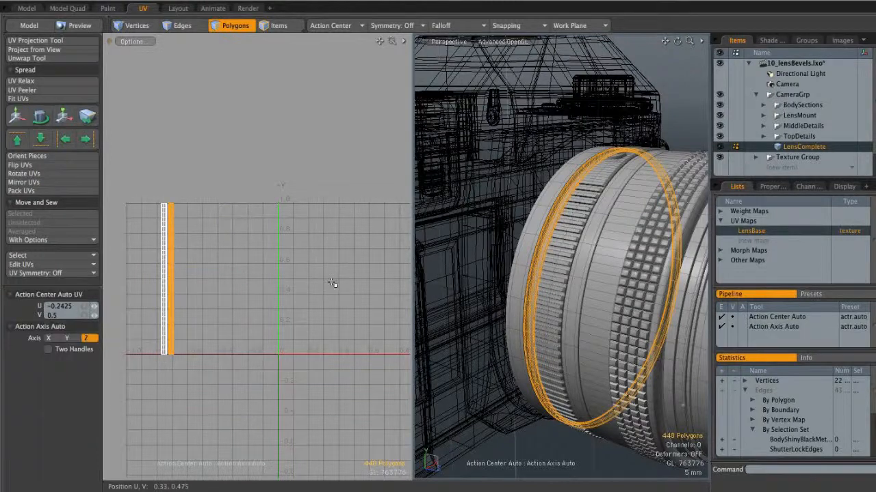
- Select all polygons of the smooth grooved section just in front of the square-knurled ring and hide the rest
{"action": "left_click", "coordinate": [522, 258]}
{"action": "left_click_drag", "start_coordinate": [522, 257], "coordinate": [544, 244], "text": "alt"}
{"action": "double_click", "coordinate": [543, 248]}
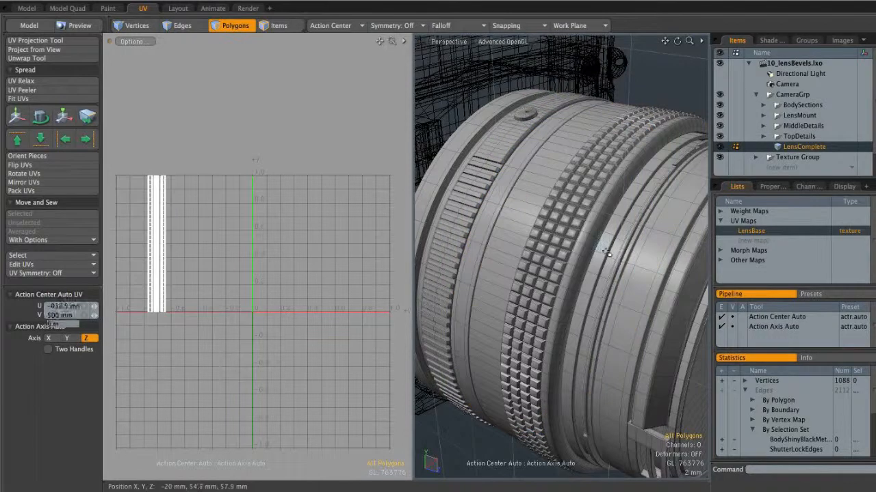
{"action": "left_click_drag", "start_coordinate": [607, 254], "coordinate": [571, 231], "text": "alt"}
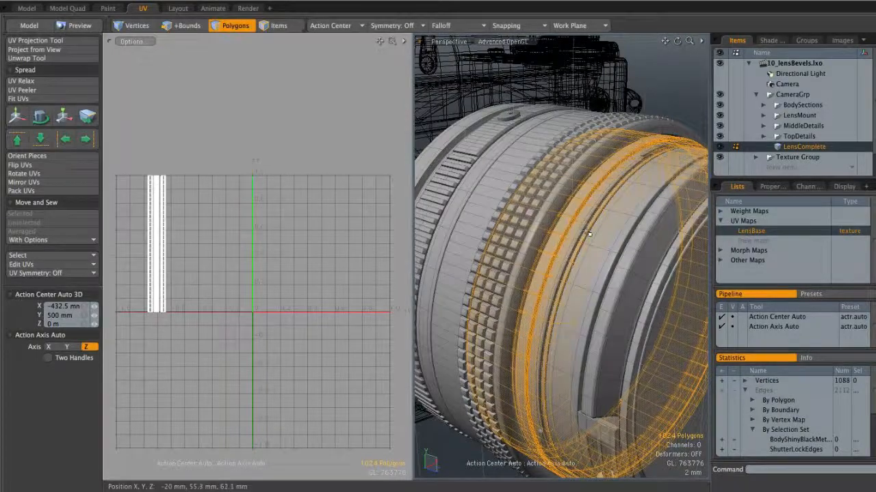
{"action": "key", "text": "shift+h"}
{"action": "left_click", "coordinate": [632, 263]}
- Select the edge loop around the grooved section's front opening and peel the section with UV Peeler
{"action": "left_click_drag", "start_coordinate": [632, 264], "coordinate": [530, 293], "text": "alt"}
{"action": "key", "text": "2"}
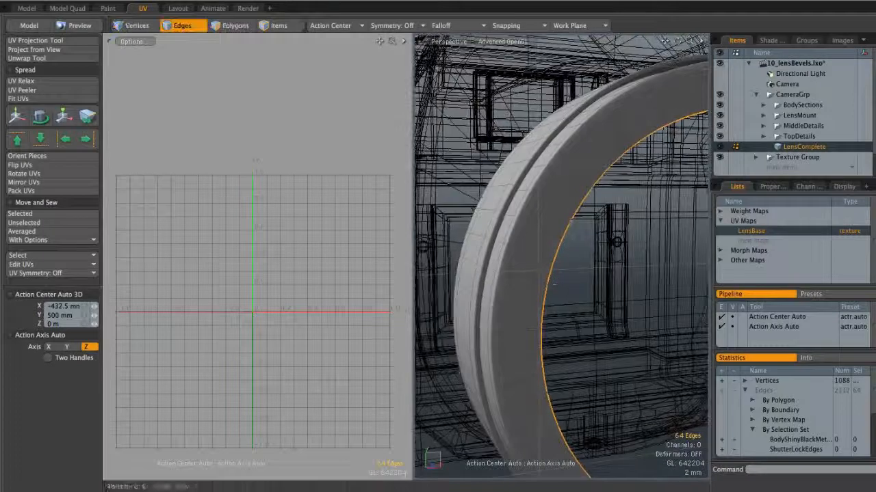
{"action": "left_click", "coordinate": [22, 90]}
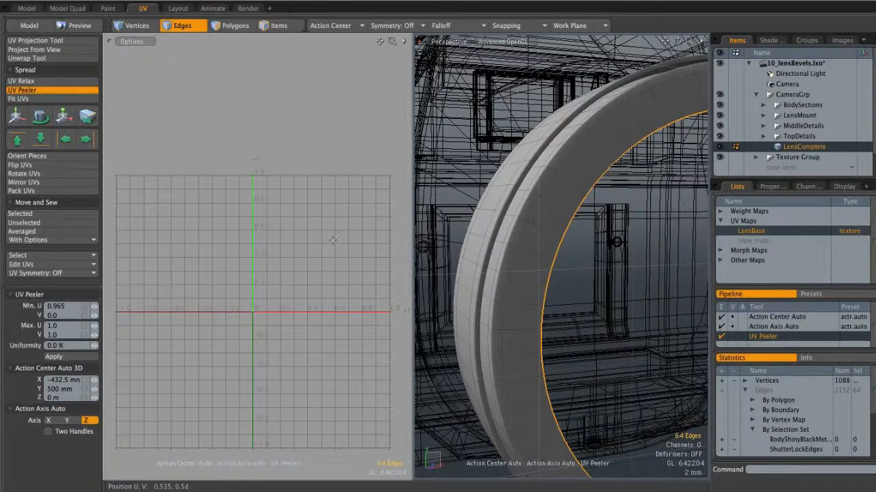
{"action": "left_click", "coordinate": [332, 240]}
- Widen the grooved section's peeled strip by setting its Min U to 0.8
{"action": "left_click_drag", "start_coordinate": [606, 219], "coordinate": [597, 214], "text": "alt"}
{"action": "left_click_drag", "start_coordinate": [543, 200], "coordinate": [467, 166], "text": "alt"}
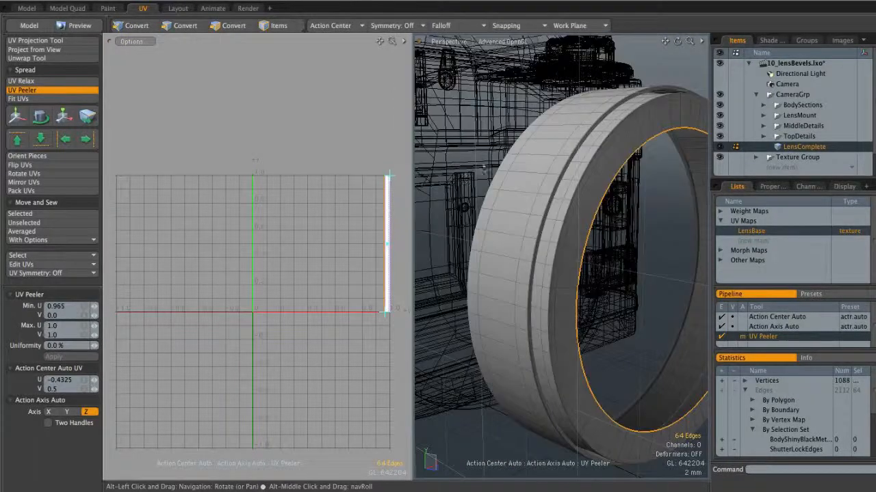
{"action": "left_click_drag", "start_coordinate": [359, 243], "coordinate": [308, 226], "text": "alt+shift"}
{"action": "left_click_drag", "start_coordinate": [340, 252], "coordinate": [444, 277], "text": "ctrl+alt"}
{"action": "left_click_drag", "start_coordinate": [355, 352], "coordinate": [290, 398], "text": "alt+shift"}
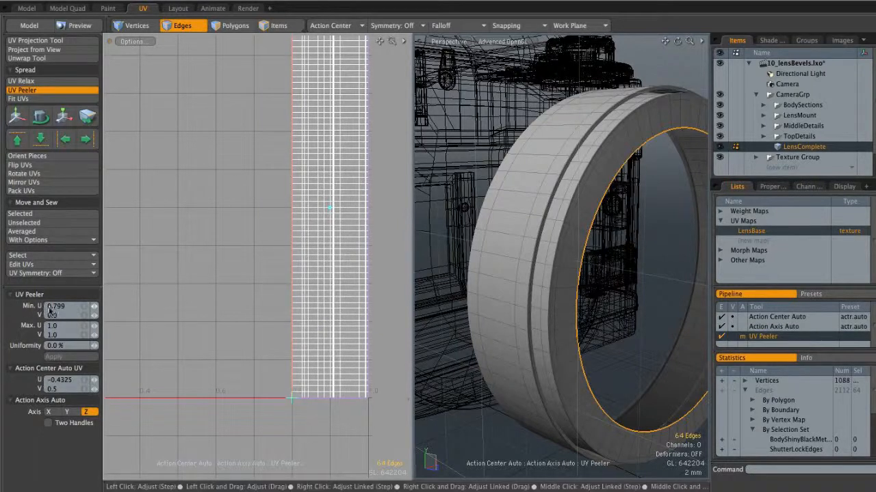
{"action": "type", "text": "0.8"}
{"action": "key", "text": "Return"}
{"action": "left_click_drag", "start_coordinate": [238, 269], "coordinate": [272, 306], "text": "alt+shift"}
{"action": "left_click_drag", "start_coordinate": [272, 306], "coordinate": [209, 304], "text": "ctrl+alt"}
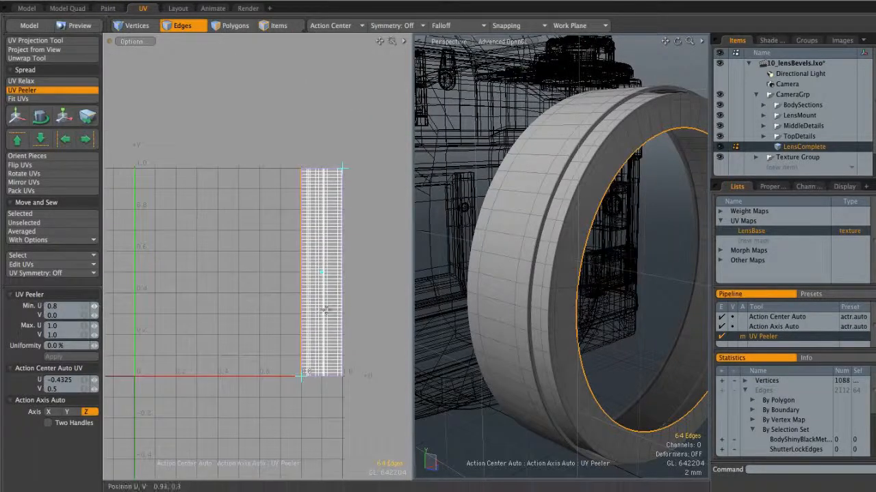
- Unhide the lens and offset the grooved section's UV strip by -1.42 in U, next to the other strips
{"action": "key", "text": "space"}
{"action": "left_click", "coordinate": [285, 312]}
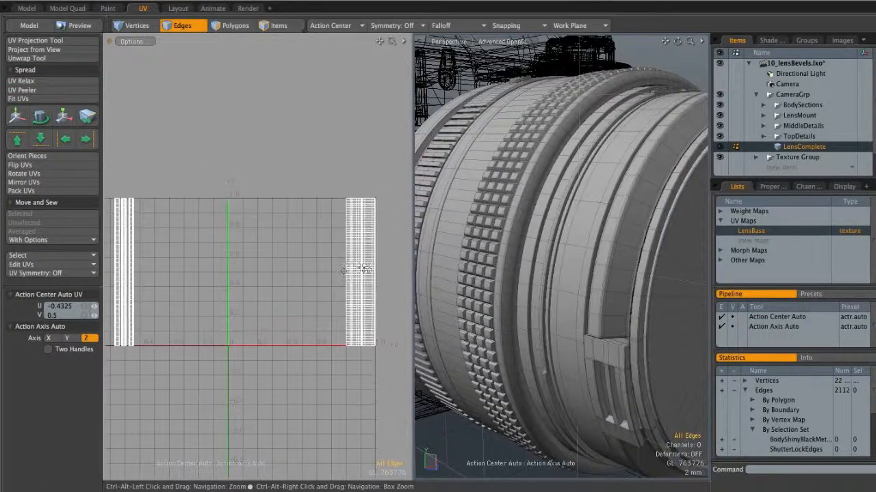
{"action": "key", "text": "3"}
{"action": "left_click_drag", "start_coordinate": [357, 282], "coordinate": [361, 293], "text": "alt+shift"}
{"action": "key", "text": "y"}
{"action": "left_click_drag", "start_coordinate": [401, 280], "coordinate": [206, 280]}
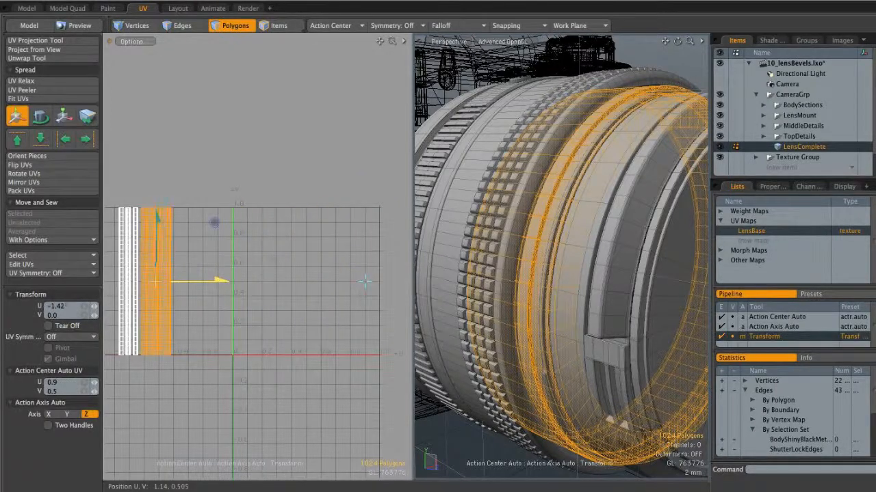
{"action": "key", "text": "Escape"}
- Select all polygons of the square-knurled ring and hide the rest of the lens
{"action": "left_click_drag", "start_coordinate": [531, 214], "coordinate": [545, 224], "text": "alt"}
{"action": "scroll", "coordinate": [514, 236], "scroll_direction": "down", "scroll_amount": 3}
{"action": "scroll", "coordinate": [523, 231], "scroll_direction": "up", "scroll_amount": 2}
{"action": "double_click", "coordinate": [553, 235]}
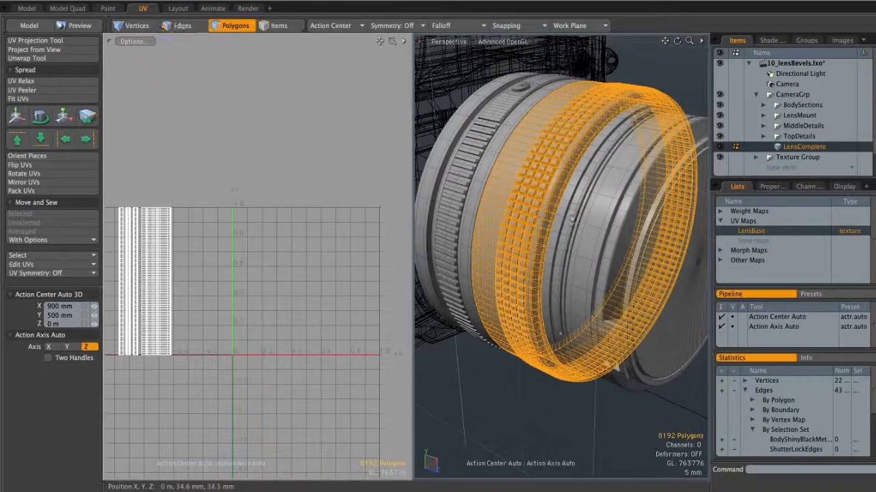
{"action": "key", "text": "shift+h"}
{"action": "left_click", "coordinate": [696, 119]}
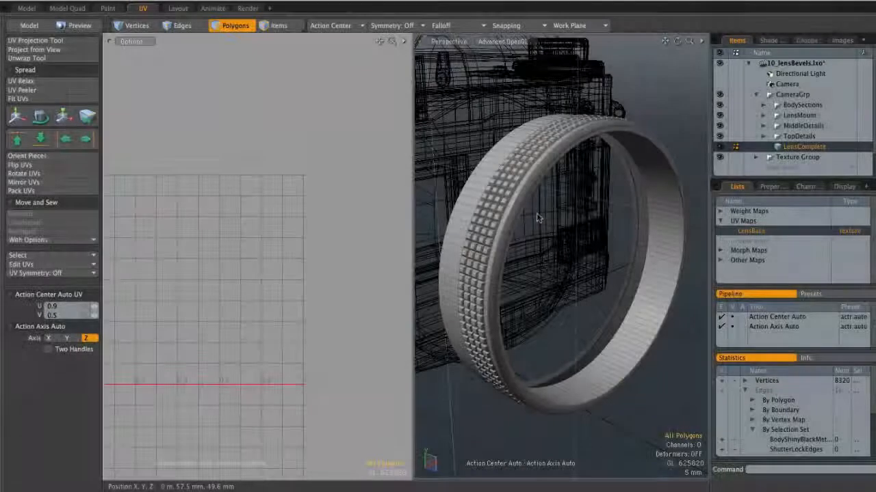
- Select the edge loop along the inside of the square-knurled ring's front rim section
{"action": "left_click_drag", "start_coordinate": [507, 209], "coordinate": [519, 177], "text": "alt"}
{"action": "left_click_drag", "start_coordinate": [564, 213], "coordinate": [541, 222], "text": "alt"}
{"action": "left_click_drag", "start_coordinate": [478, 225], "coordinate": [616, 239], "text": "ctrl+alt"}
{"action": "left_click_drag", "start_coordinate": [720, 243], "coordinate": [657, 274], "text": "alt"}
{"action": "left_click_drag", "start_coordinate": [656, 274], "coordinate": [569, 349], "text": "ctrl+alt"}
{"action": "key", "text": "3"}
{"action": "key", "text": "2"}
{"action": "double_click", "coordinate": [559, 400]}
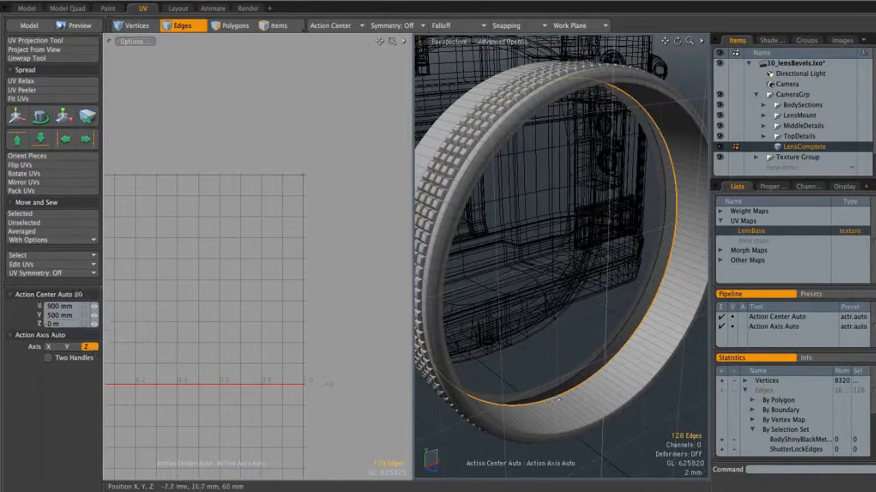
- Peel the front rim section into a UV strip with UV Peeler and clear the edge selection
{"action": "left_click", "coordinate": [27, 89]}
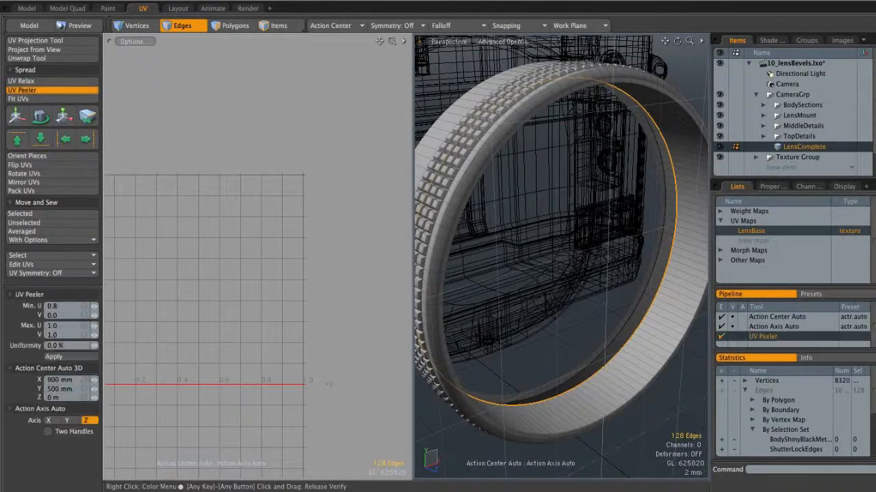
{"action": "left_click", "coordinate": [209, 266]}
{"action": "left_click_drag", "start_coordinate": [301, 199], "coordinate": [346, 168], "text": "ctrl+alt"}
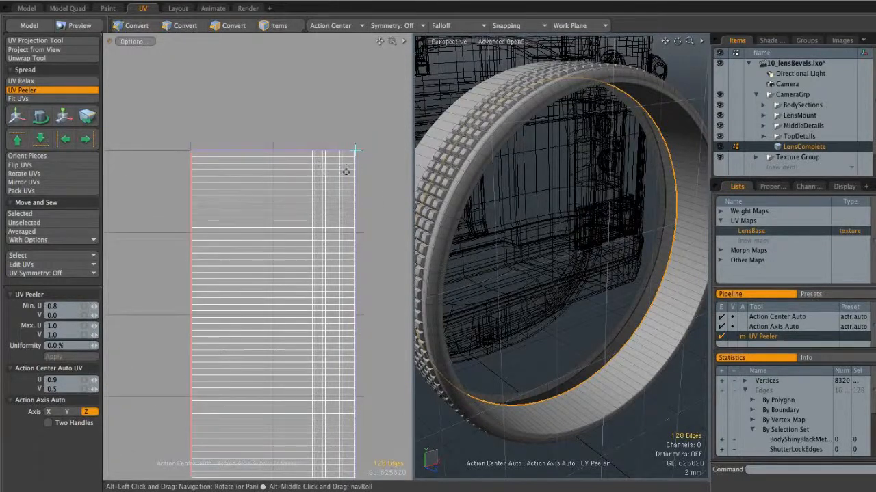
{"action": "key", "text": "space"}
{"action": "scroll", "coordinate": [381, 261], "scroll_direction": "down", "scroll_amount": 3}
{"action": "left_click", "coordinate": [393, 262]}
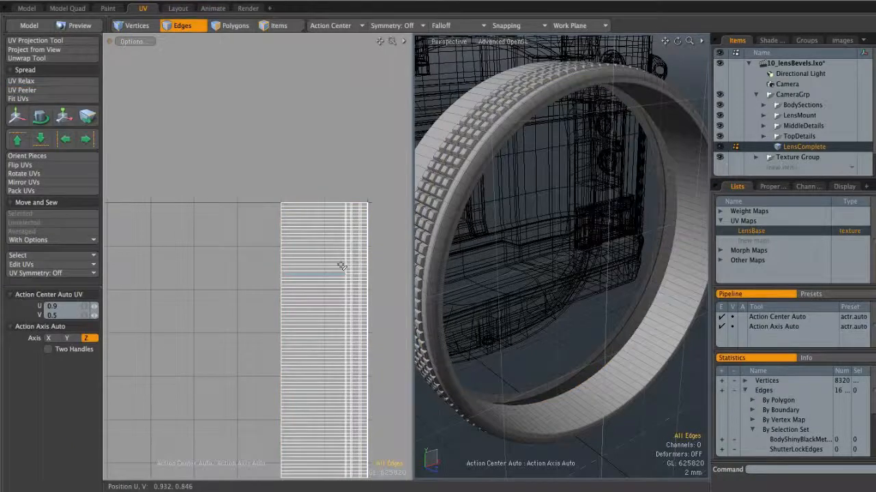
- Select the polygons of the front rim section and shift their UV strip in positive U, outside the unit square
{"action": "key", "text": "3"}
{"action": "left_click_drag", "start_coordinate": [506, 205], "coordinate": [534, 184], "text": "alt"}
{"action": "left_click_drag", "start_coordinate": [479, 156], "coordinate": [591, 303], "text": "ctrl+alt"}
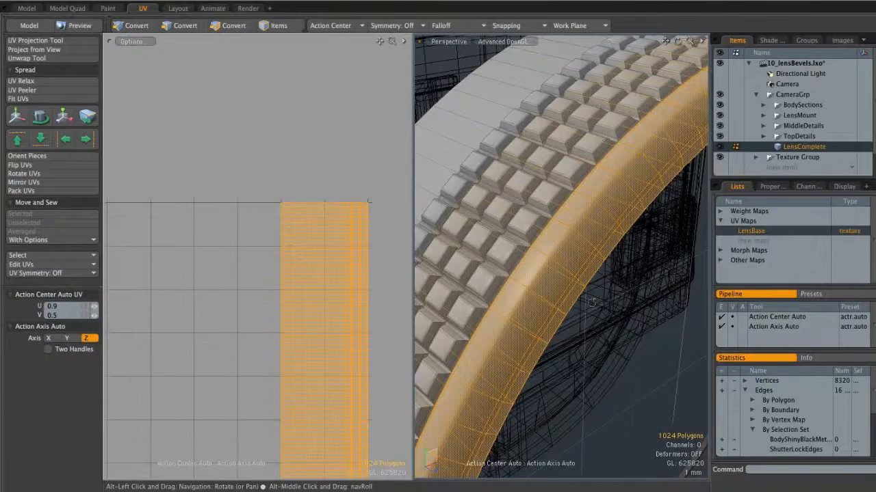
{"action": "left_click_drag", "start_coordinate": [531, 269], "coordinate": [564, 265], "text": "alt"}
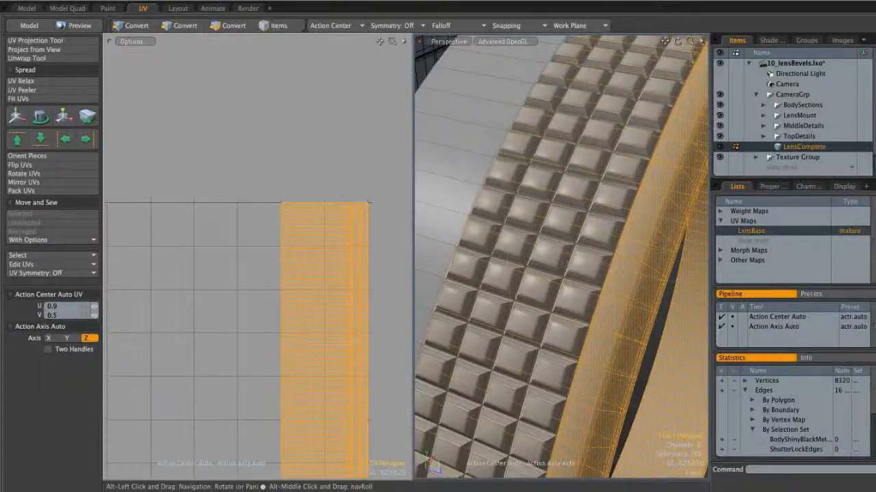
{"action": "scroll", "coordinate": [614, 278], "scroll_direction": "up", "scroll_amount": 3}
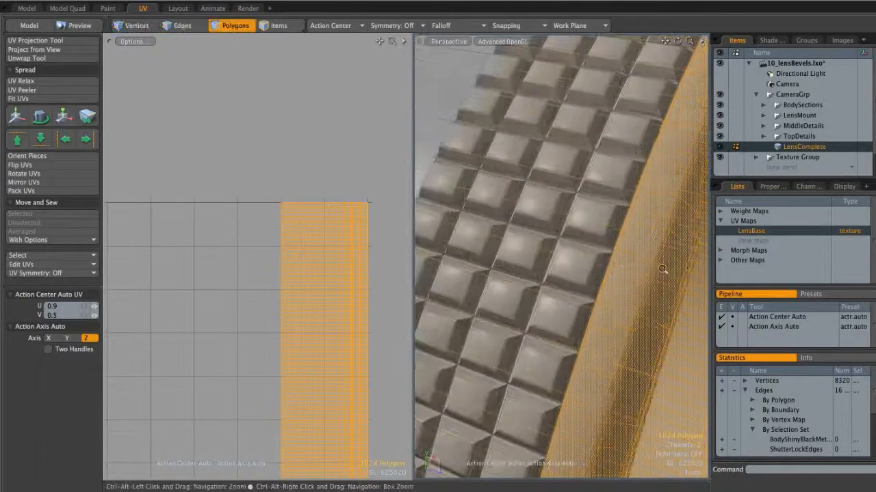
{"action": "scroll", "coordinate": [608, 278], "scroll_direction": "down", "scroll_amount": 8}
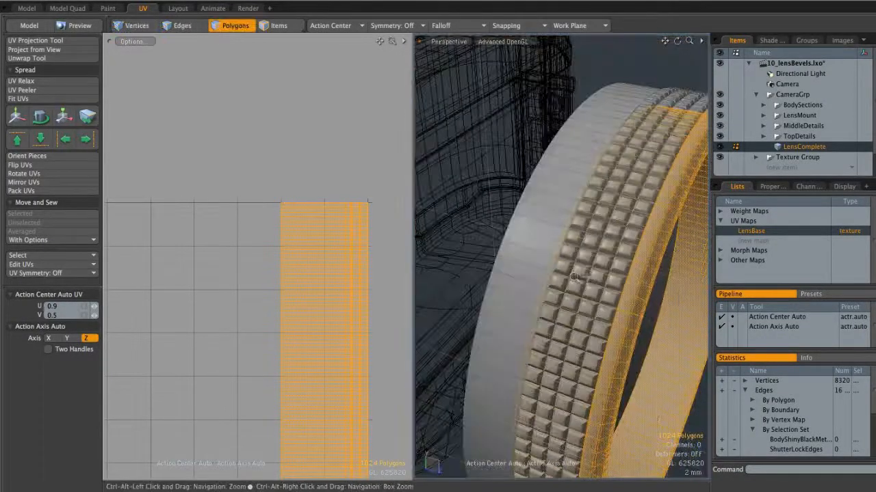
{"action": "scroll", "coordinate": [577, 262], "scroll_direction": "up", "scroll_amount": 2}
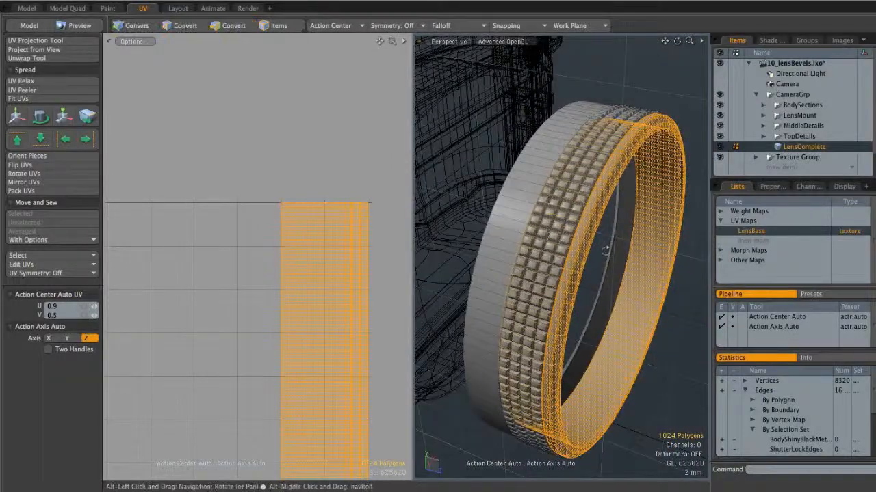
{"action": "left_click_drag", "start_coordinate": [342, 307], "coordinate": [259, 157], "text": "ctrl+alt"}
{"action": "scroll", "coordinate": [294, 269], "scroll_direction": "down", "scroll_amount": 5}
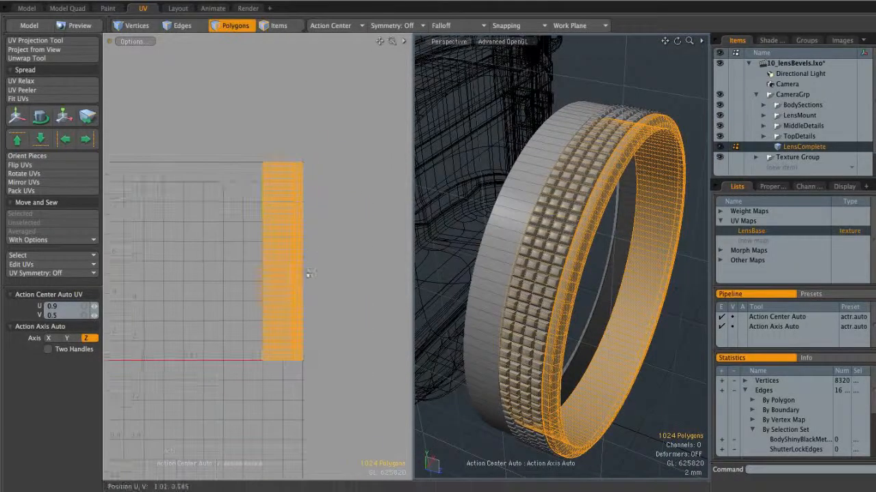
{"action": "key", "text": "w"}
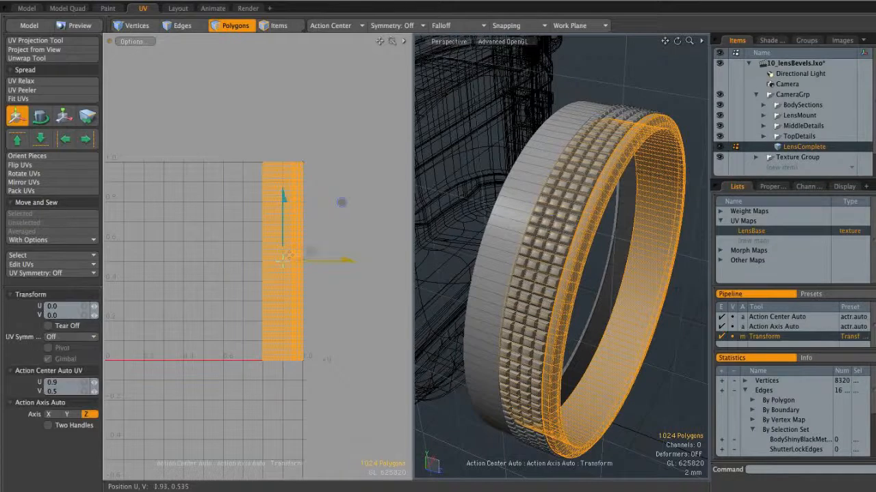
{"action": "left_click_drag", "start_coordinate": [322, 262], "coordinate": [397, 262]}
{"action": "key", "text": "q"}
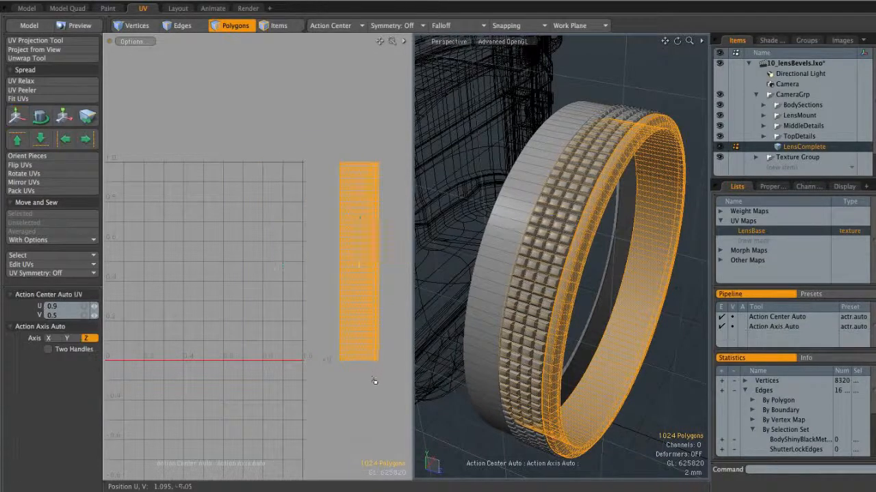
{"action": "left_click", "coordinate": [283, 260]}
- Select the edge loop around the ring's smooth rear opening and peel that section with UV Peeler
{"action": "left_click_drag", "start_coordinate": [511, 234], "coordinate": [537, 251], "text": "alt"}
{"action": "key", "text": "2"}
{"action": "double_click", "coordinate": [537, 251]}
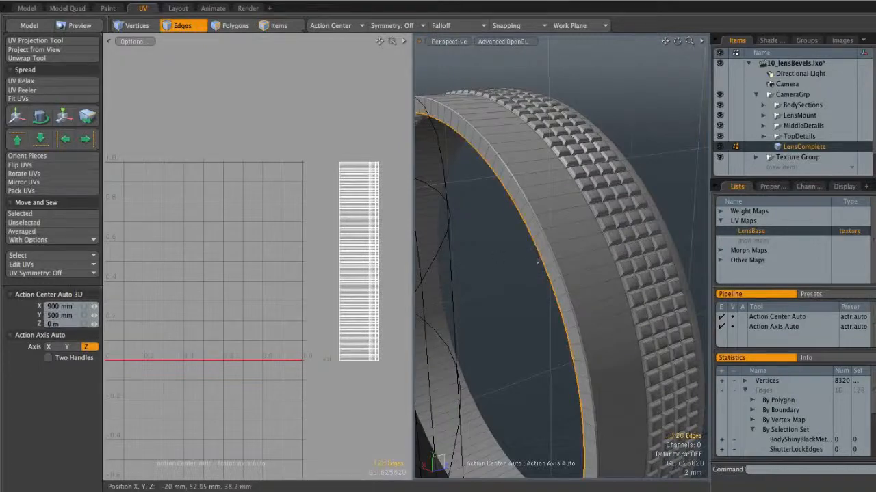
{"action": "left_click", "coordinate": [40, 91]}
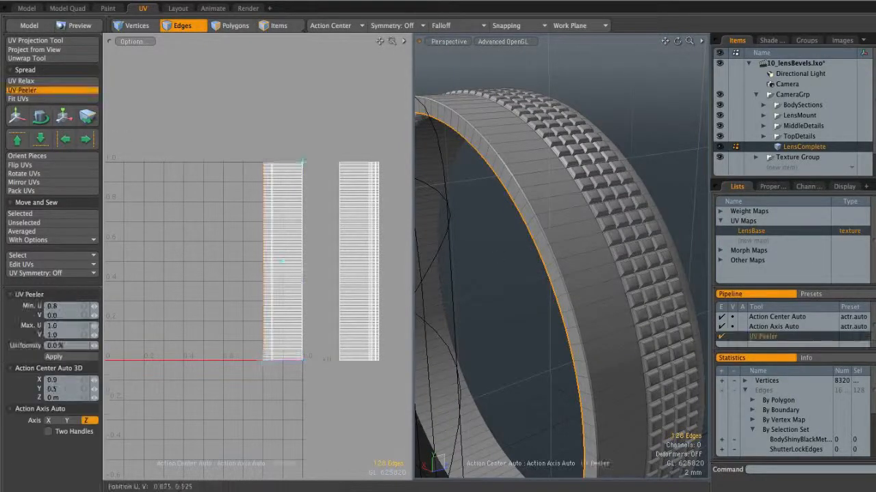
{"action": "left_click_drag", "start_coordinate": [547, 249], "coordinate": [498, 245], "text": "alt"}
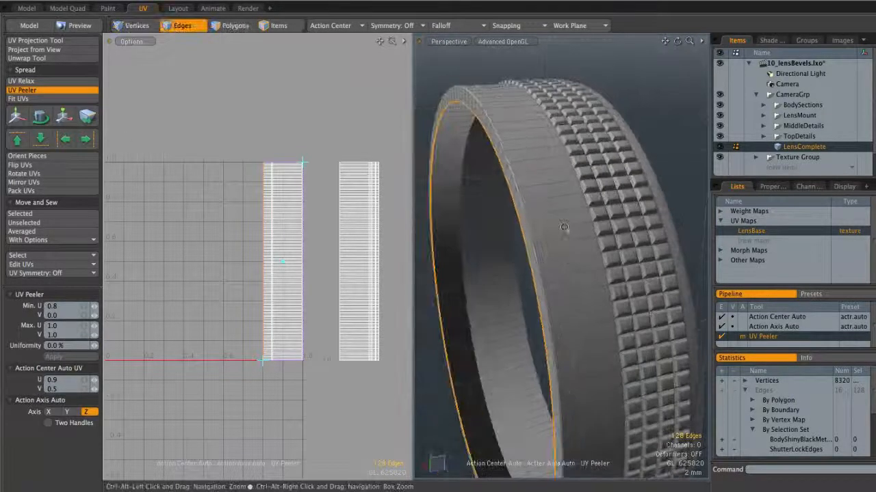
{"action": "scroll", "coordinate": [287, 223], "scroll_direction": "up", "scroll_amount": 3}
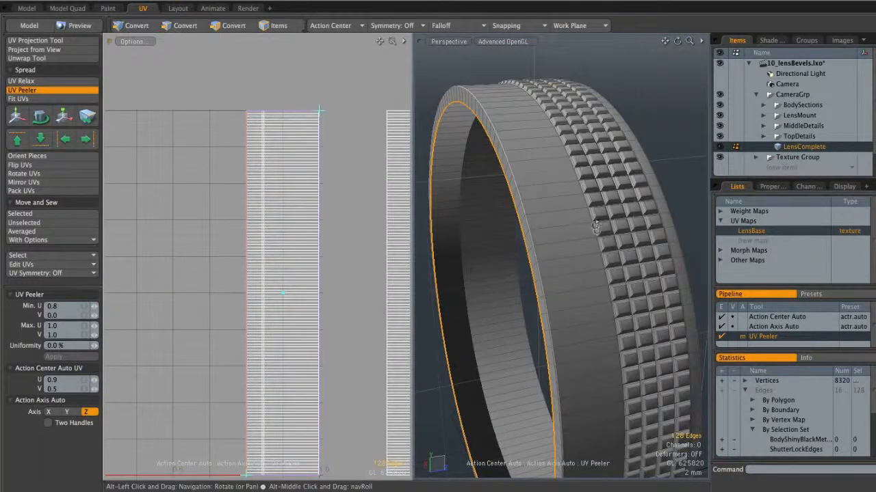
{"action": "key", "text": "q"}
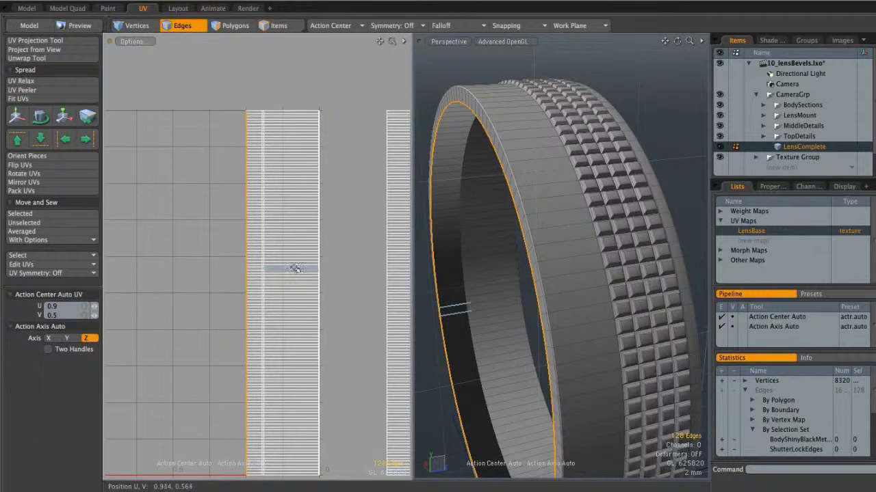
- Select the smooth rear section's polygons and move their UV strip directly beside the front rim strip
{"action": "key", "text": "3"}
{"action": "double_click", "coordinate": [294, 272]}
{"action": "left_click_drag", "start_coordinate": [506, 257], "coordinate": [547, 308], "text": "ctrl+alt"}
{"action": "left_click_drag", "start_coordinate": [335, 297], "coordinate": [286, 297], "text": "ctrl+alt"}
{"action": "left_click_drag", "start_coordinate": [286, 297], "coordinate": [400, 277], "text": "alt+shift"}
- Configure the UV Projection Tool for a Cylindrical projection along the Z axis
{"action": "key", "text": "y"}
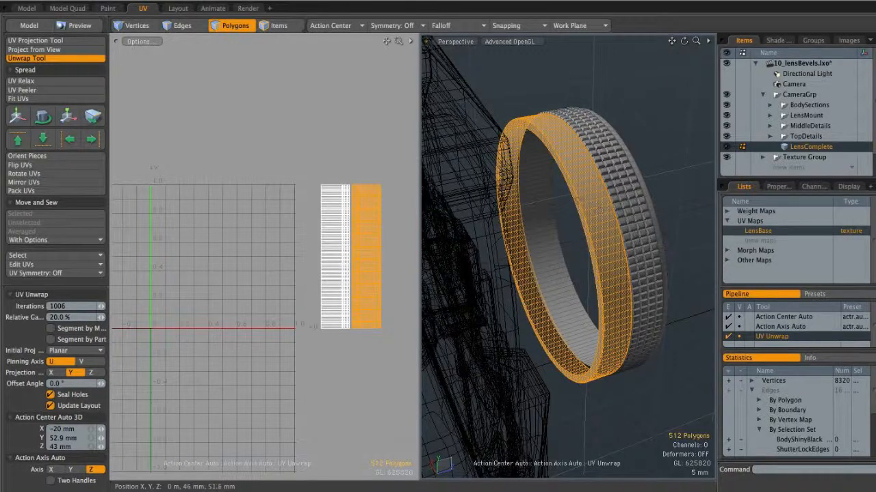
{"action": "left_click", "coordinate": [45, 41]}
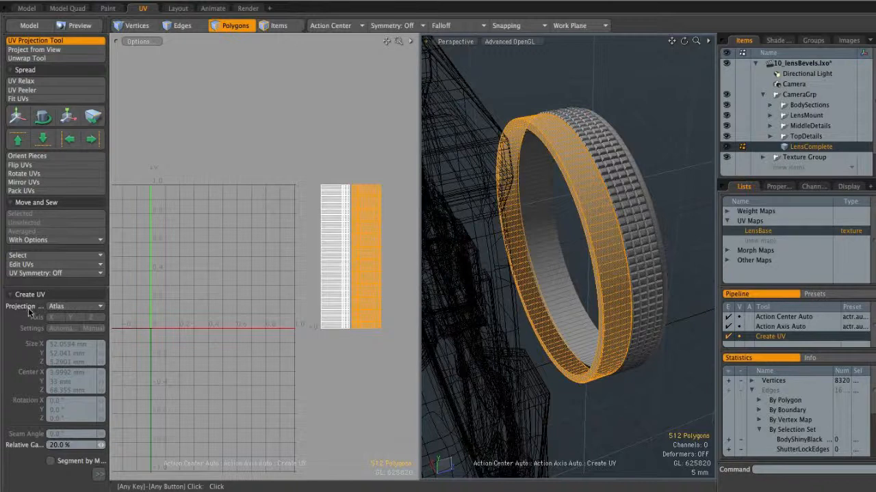
{"action": "left_click", "coordinate": [84, 309]}
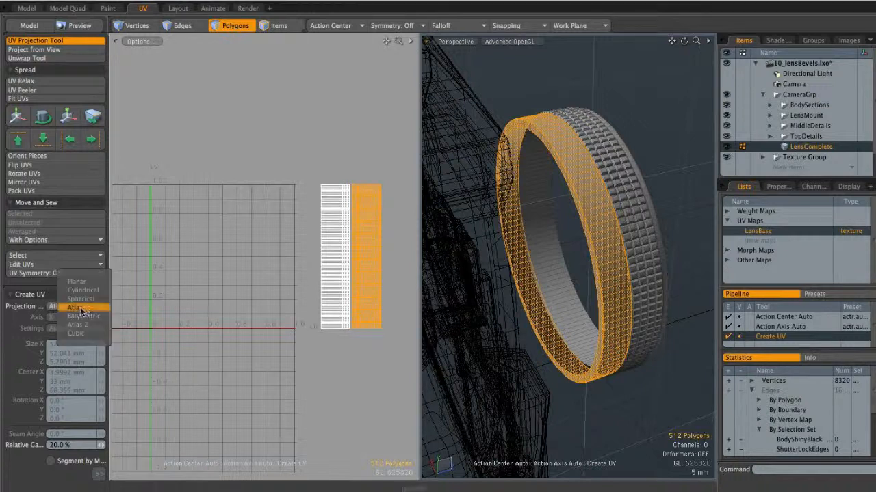
{"action": "left_click", "coordinate": [82, 290]}
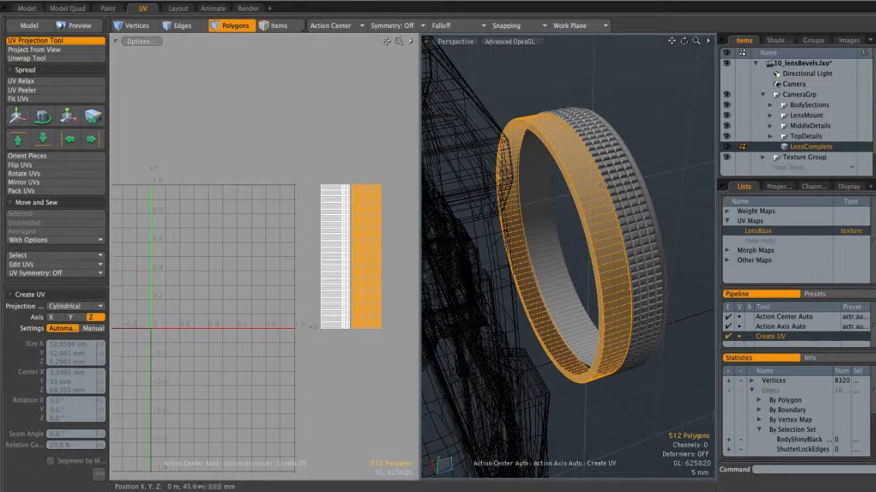
{"action": "key", "text": "space"}
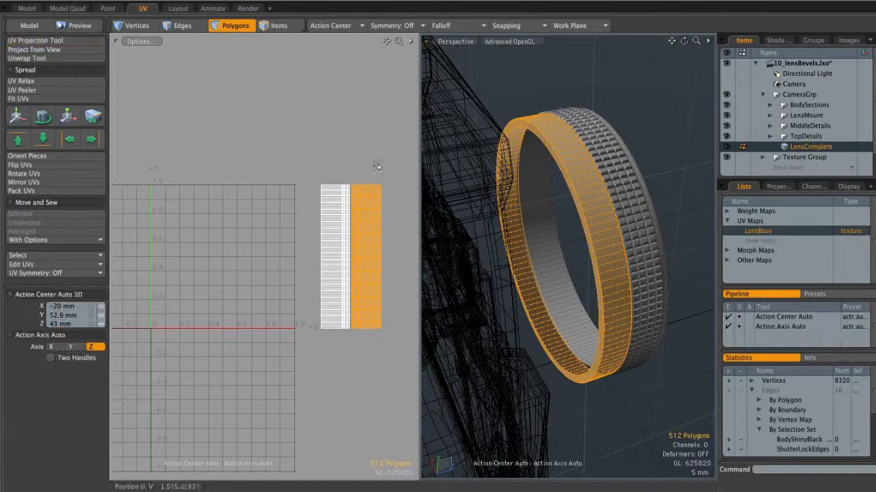
- Select the polygons of both peeled strips and invert the selection to pick only the knurled squares band
{"action": "left_click", "coordinate": [377, 180]}
{"action": "mouse_move", "coordinate": [399, 158]}
{"action": "right_mouse_down"}
{"action": "mouse_move", "coordinate": [410, 333]}
{"action": "mouse_move", "coordinate": [288, 352]}
{"action": "right_mouse_up"}
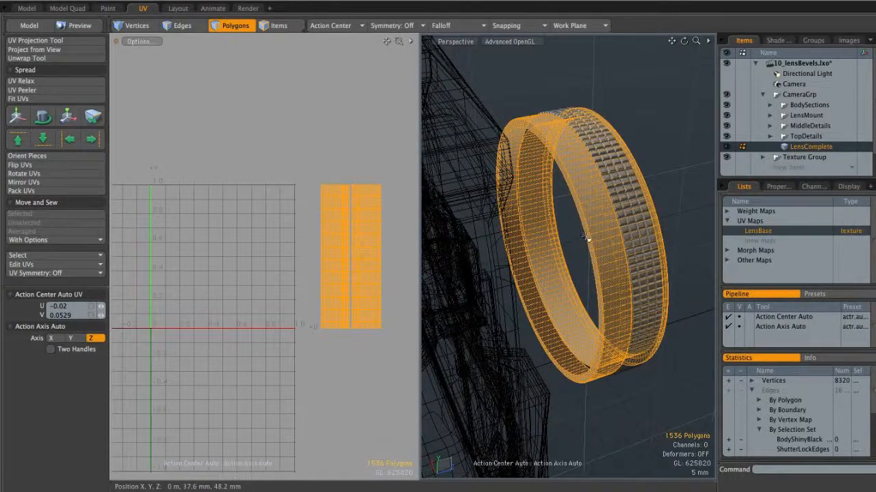
{"action": "double_click", "coordinate": [588, 240]}
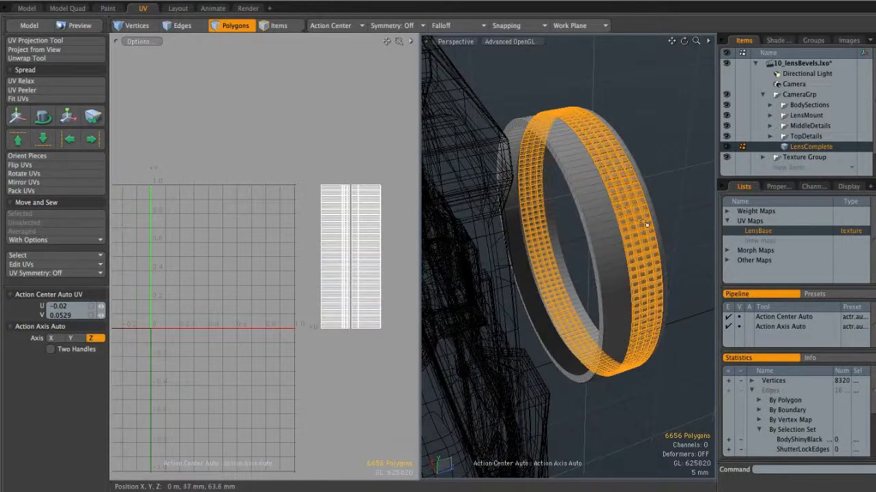
{"action": "left_click_drag", "start_coordinate": [661, 214], "coordinate": [575, 208], "text": "alt"}
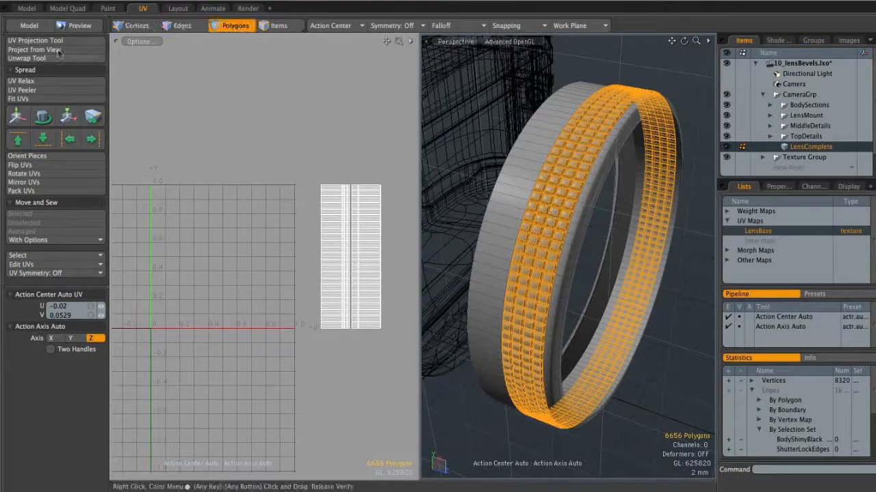
- Project the knurled band's UVs cylindrically along Z with automatic settings
{"action": "left_click", "coordinate": [40, 41]}
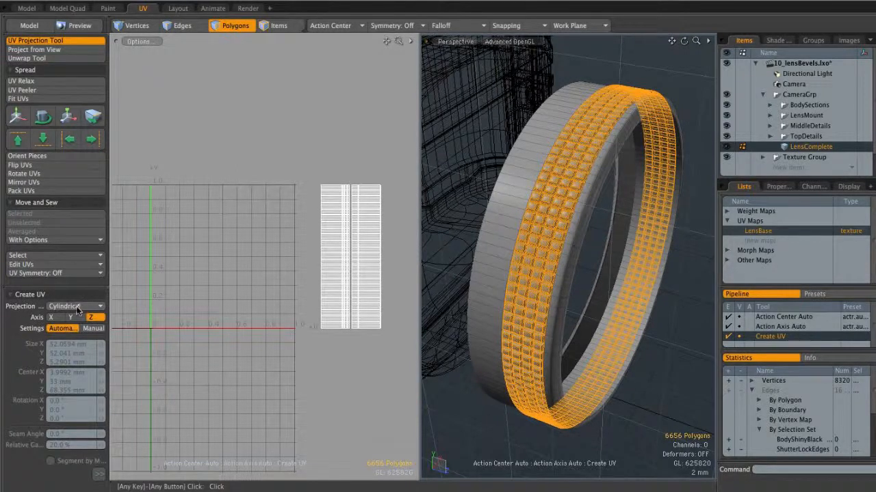
{"action": "left_click_drag", "start_coordinate": [608, 205], "coordinate": [586, 203], "text": "alt"}
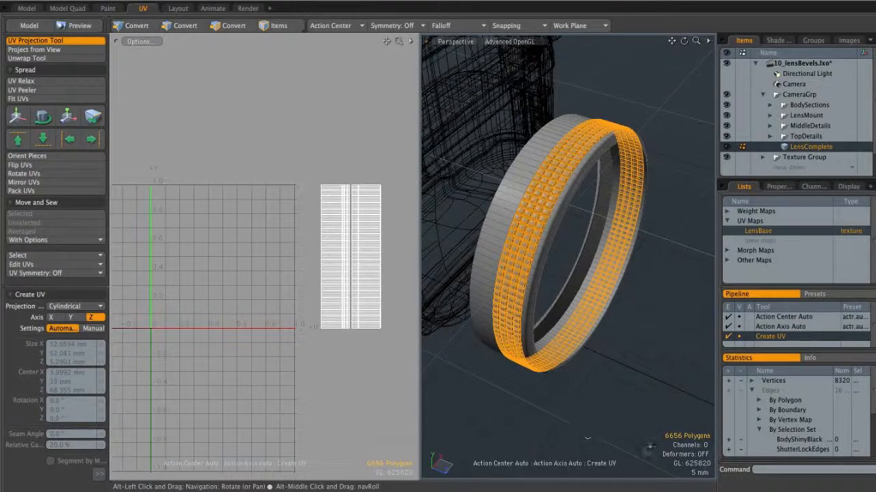
{"action": "left_click_drag", "start_coordinate": [216, 249], "coordinate": [249, 258], "text": "alt"}
{"action": "left_click", "coordinate": [263, 350]}
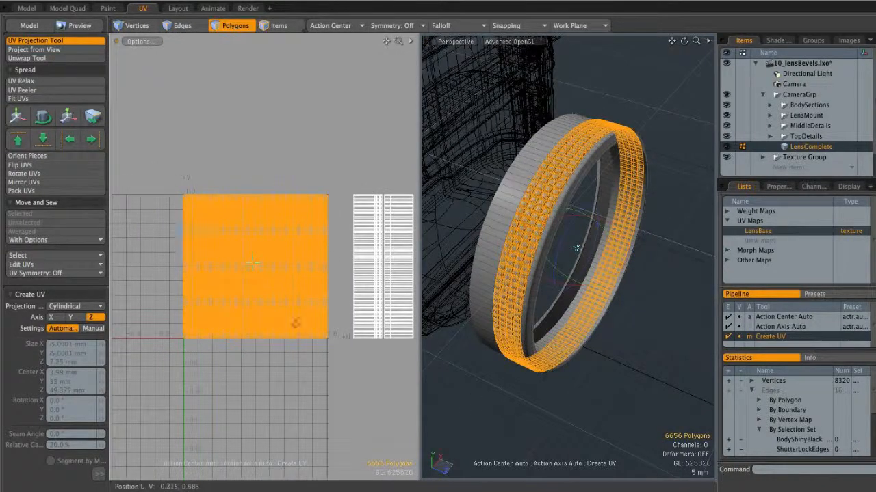
{"action": "scroll", "coordinate": [267, 277], "scroll_direction": "up", "scroll_amount": 3}
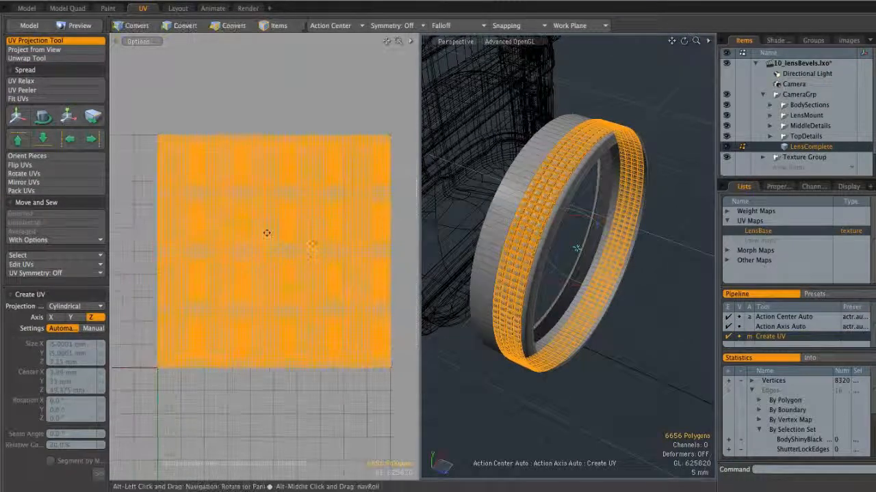
{"action": "left_click_drag", "start_coordinate": [325, 300], "coordinate": [264, 273], "text": "ctrl+alt"}
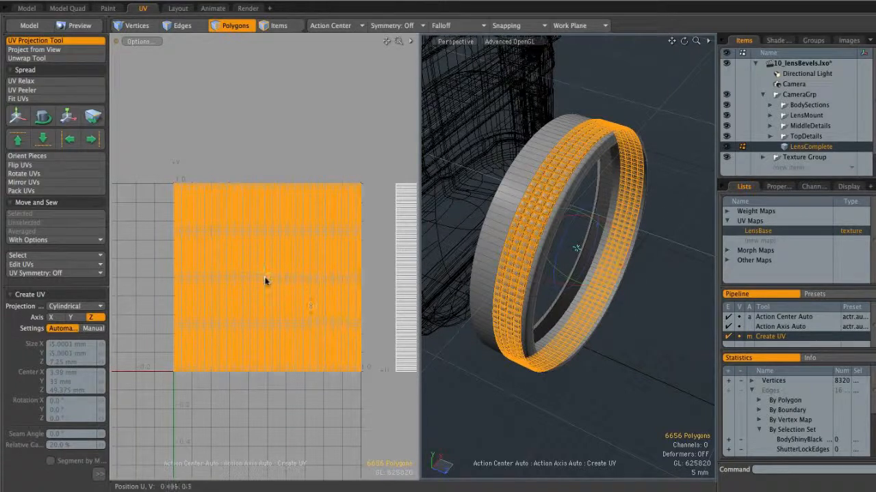
{"action": "key", "text": "q"}
- Scale the knurled band's UVs to 3% in V, keeping U at 100%, so the squares look proportional
{"action": "left_click_drag", "start_coordinate": [273, 301], "coordinate": [308, 230], "text": "ctrl+alt"}
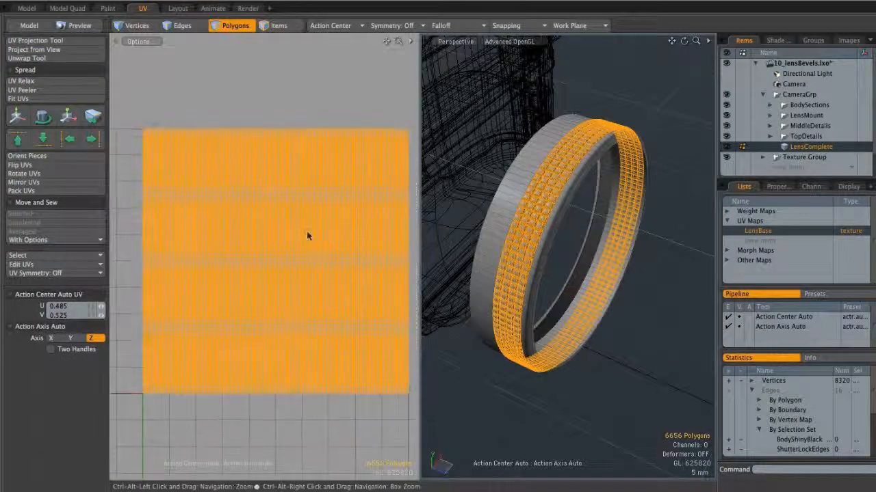
{"action": "key", "text": "y"}
{"action": "left_click_drag", "start_coordinate": [303, 221], "coordinate": [328, 231]}
{"action": "left_click_drag", "start_coordinate": [336, 262], "coordinate": [373, 266], "text": "ctrl+alt"}
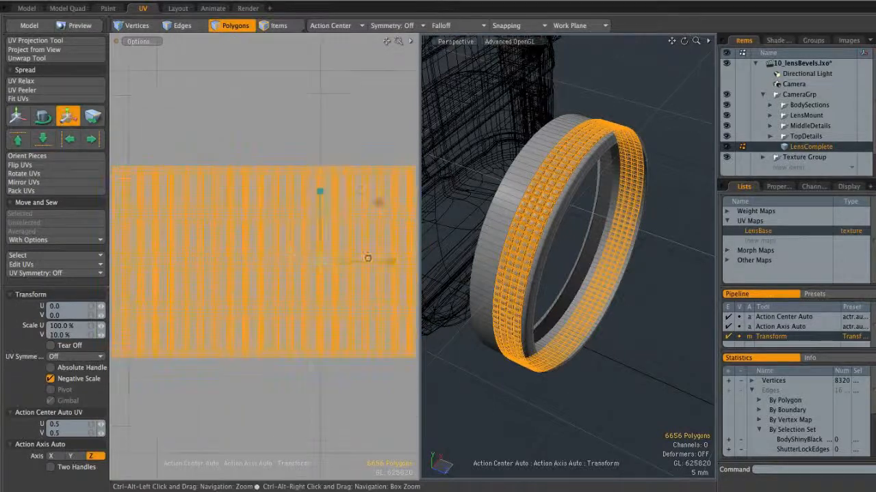
{"action": "left_click_drag", "start_coordinate": [319, 191], "coordinate": [320, 199]}
{"action": "left_click_drag", "start_coordinate": [373, 211], "coordinate": [316, 202], "text": "ctrl+alt"}
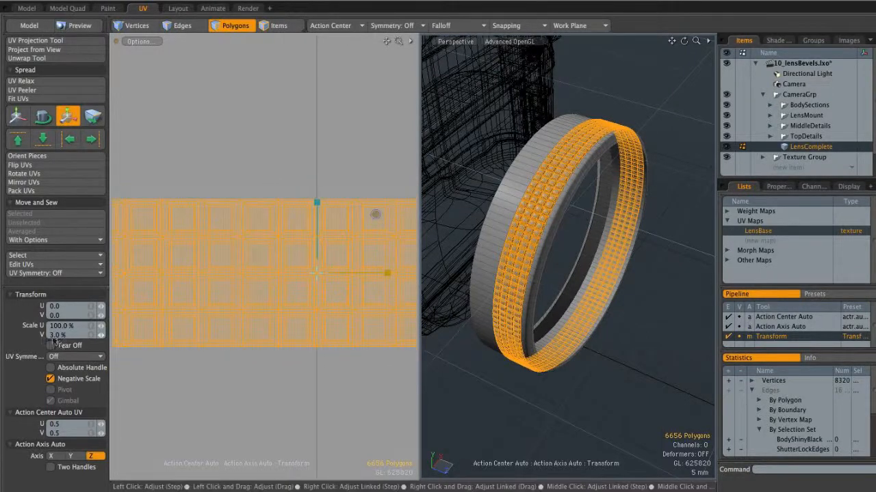
{"action": "left_click_drag", "start_coordinate": [336, 268], "coordinate": [194, 271], "text": "ctrl+alt"}
{"action": "left_click_drag", "start_coordinate": [284, 291], "coordinate": [318, 295], "text": "alt+shift"}
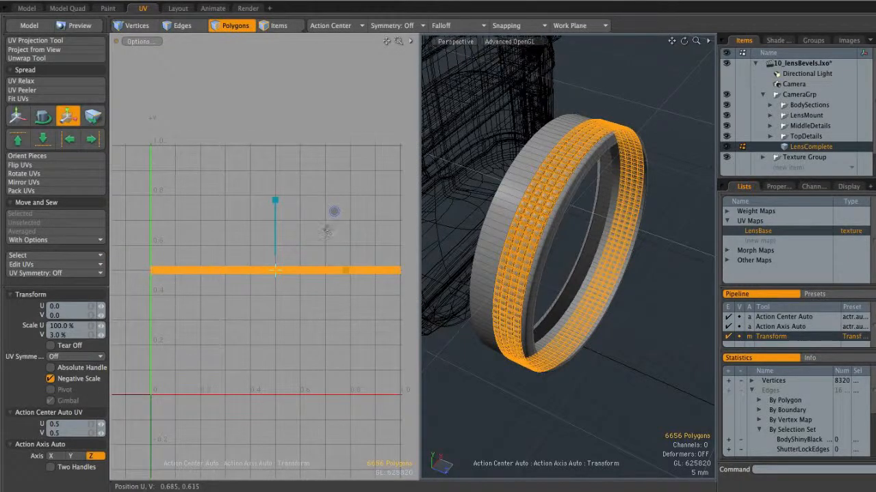
{"action": "key", "text": "q"}
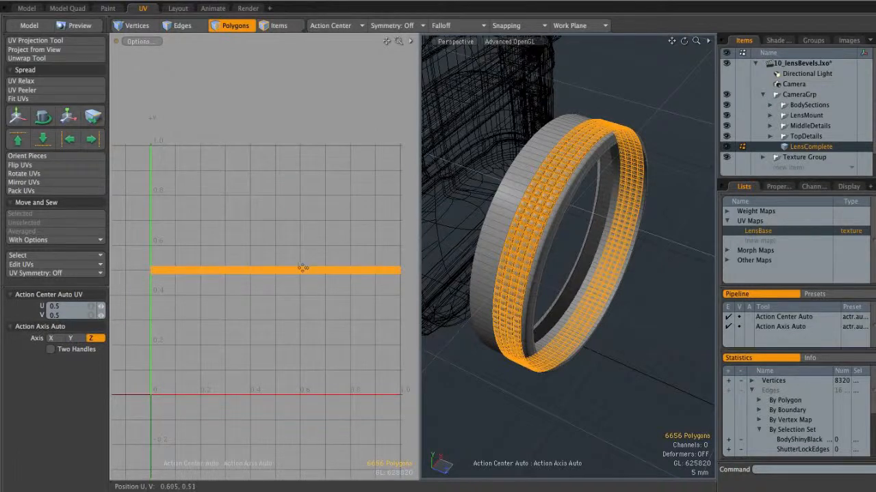
- Rotate the knurled band's UV strip by 90°
{"action": "key", "text": "y"}
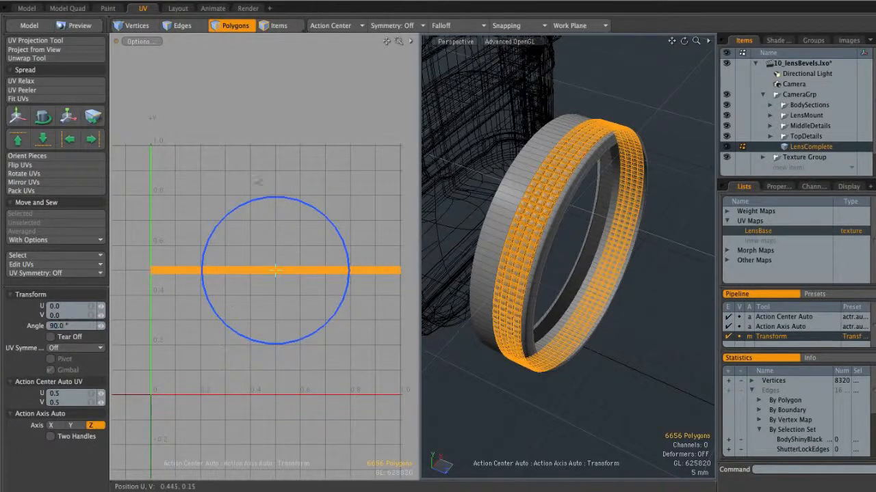
- Move the grip ring's vertical UV strip 0.66 along U so it sits against the neighbouring unwrapped strips
{"action": "left_click_drag", "start_coordinate": [333, 239], "coordinate": [278, 256], "text": "alt+shift"}
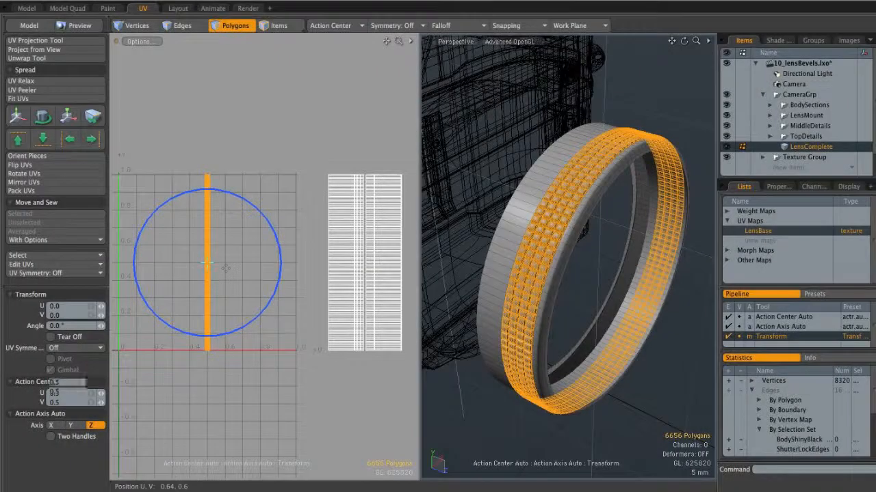
{"action": "key", "text": "w"}
{"action": "left_click_drag", "start_coordinate": [237, 263], "coordinate": [353, 263]}
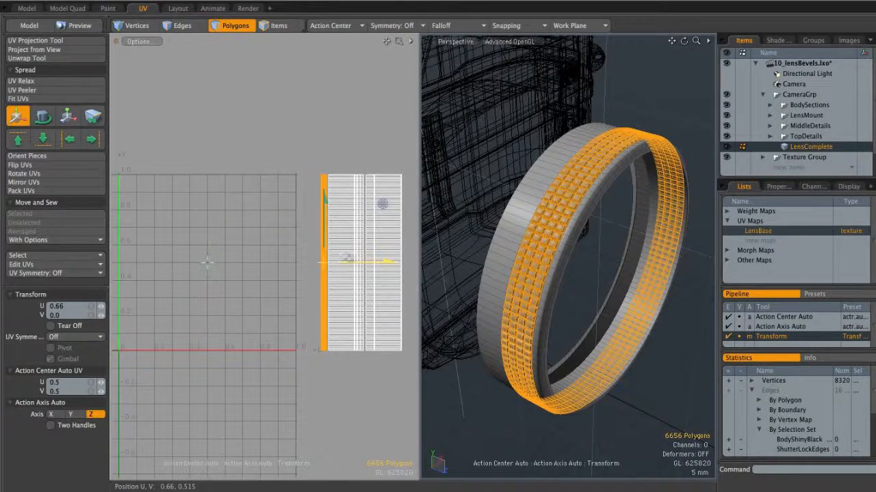
{"action": "key", "text": "space"}
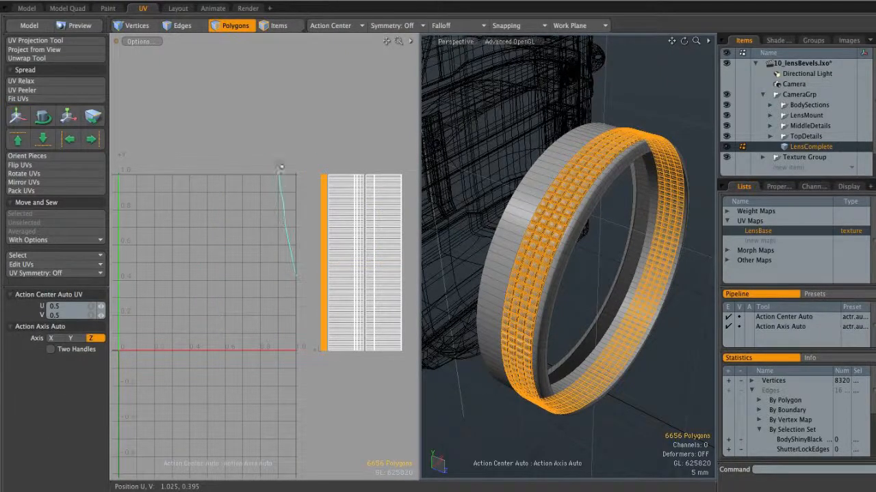
- Select the whole front lens section, unhide the rest of the lens, and move the section's UV block along U against the existing strips
{"action": "double_click", "coordinate": [345, 298]}
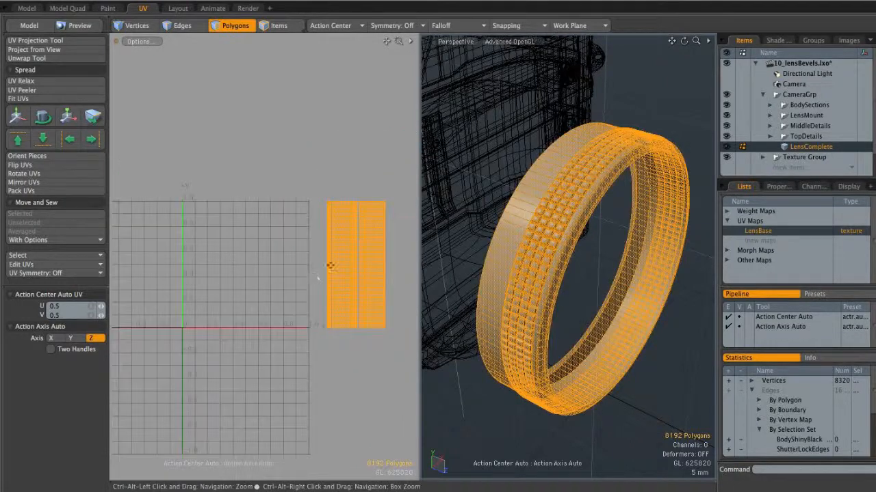
{"action": "scroll", "coordinate": [371, 272], "scroll_direction": "down", "scroll_amount": 2}
{"action": "key", "text": "w"}
{"action": "scroll", "coordinate": [378, 290], "scroll_direction": "down", "scroll_amount": 1}
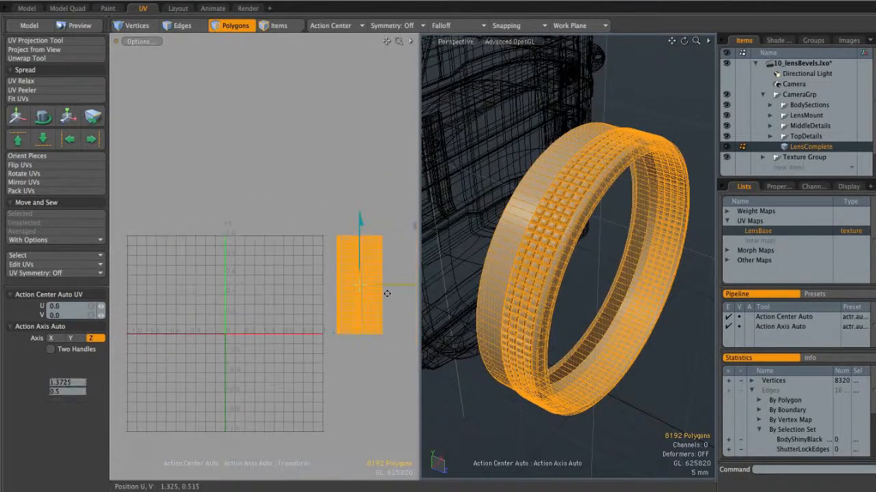
{"action": "left_click_drag", "start_coordinate": [414, 283], "coordinate": [284, 283]}
{"action": "middle_click_drag", "start_coordinate": [275, 294], "coordinate": [359, 294]}
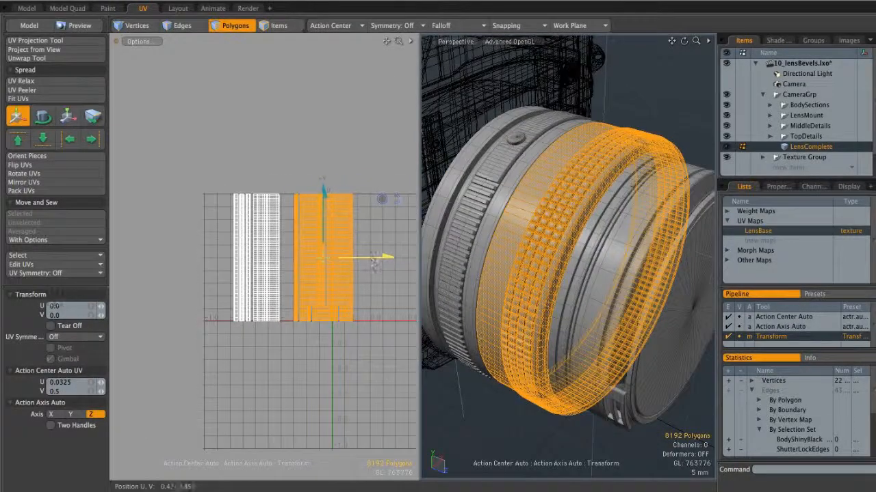
{"action": "left_click_drag", "start_coordinate": [373, 264], "coordinate": [360, 262]}
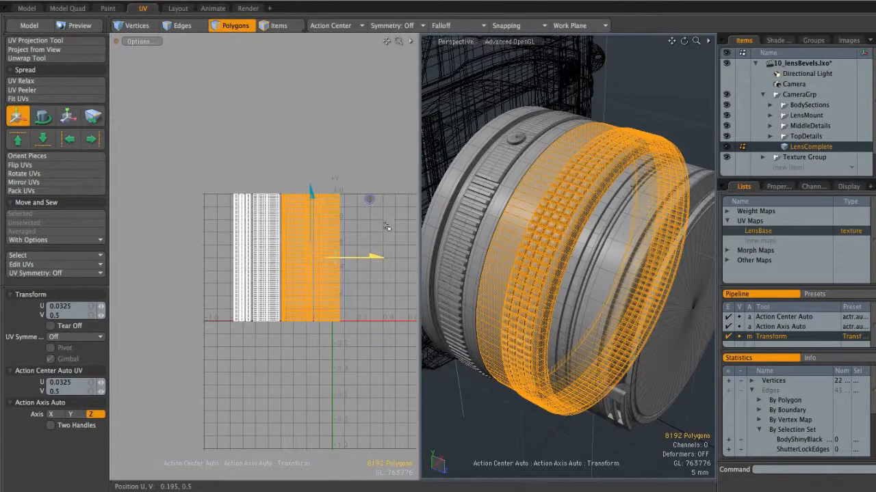
{"action": "key", "text": "space"}
- Select all laid-out lens UVs and move them -0.895 along U, outside the main UV square, then clear the selection
{"action": "right_click_drag", "start_coordinate": [386, 227], "coordinate": [374, 158]}
{"action": "right_click_drag", "start_coordinate": [200, 368], "coordinate": [356, 291]}
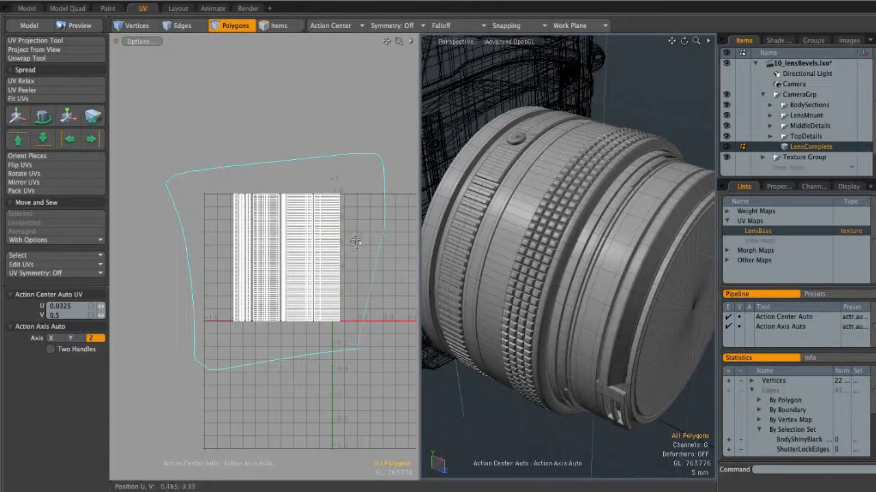
{"action": "right_click_drag", "start_coordinate": [368, 262], "coordinate": [370, 248]}
{"action": "key", "text": "w"}
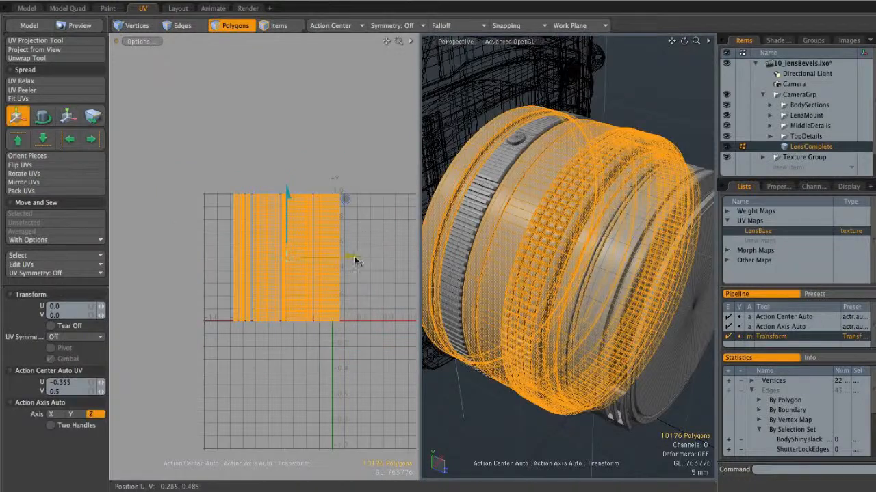
{"action": "left_click_drag", "start_coordinate": [358, 261], "coordinate": [286, 258]}
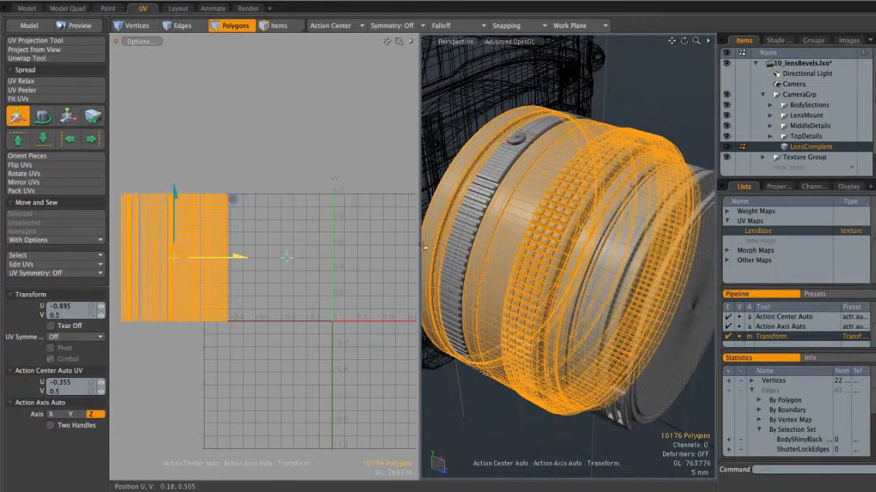
{"action": "key", "text": "space"}
{"action": "left_click", "coordinate": [381, 240]}
- Select the complete ribbed lens ring with the round button and hide all other lens geometry
{"action": "left_click_drag", "start_coordinate": [527, 206], "coordinate": [548, 189], "text": "alt"}
{"action": "left_click_drag", "start_coordinate": [548, 188], "coordinate": [588, 206], "text": "alt+shift"}
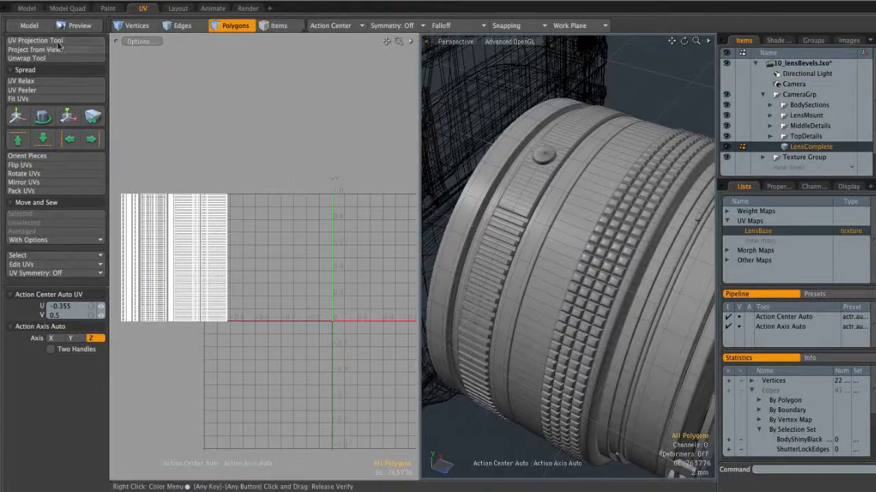
{"action": "left_click", "coordinate": [531, 193]}
{"action": "double_click", "coordinate": [530, 192]}
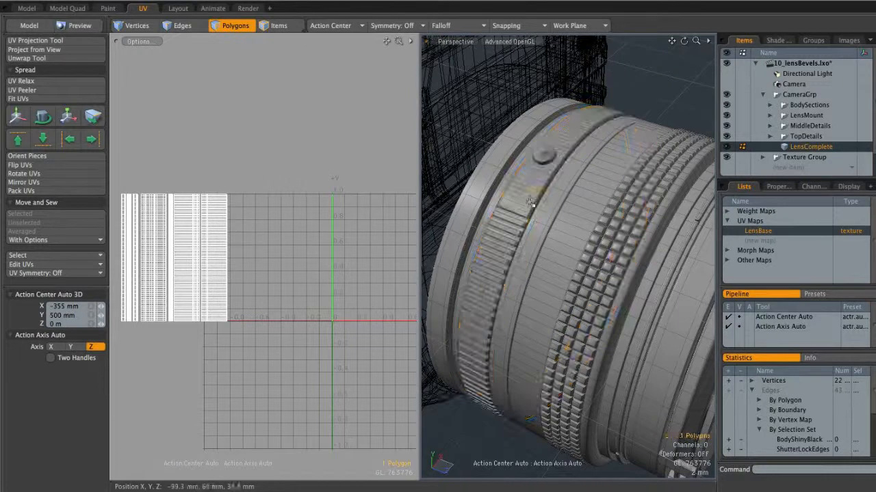
{"action": "double_click", "coordinate": [530, 205]}
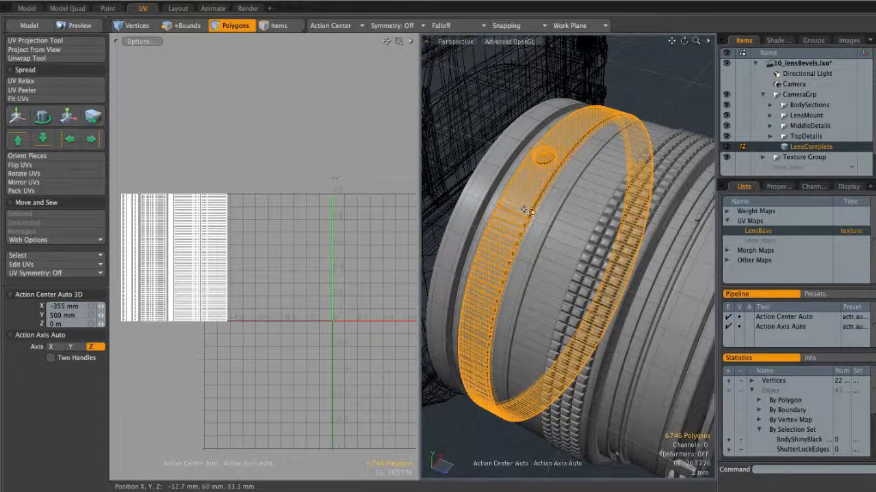
{"action": "key", "text": "shift+h"}
- Project UVs onto the isolated ribbed ring with a cylindrical projection on the Z axis using automatic settings
{"action": "left_click_drag", "start_coordinate": [525, 210], "coordinate": [561, 184], "text": "alt"}
{"action": "left_click_drag", "start_coordinate": [356, 258], "coordinate": [371, 232], "text": "alt+shift"}
{"action": "left_click_drag", "start_coordinate": [371, 231], "coordinate": [351, 235], "text": "alt+shift"}
{"action": "left_click_drag", "start_coordinate": [558, 193], "coordinate": [566, 188], "text": "alt"}
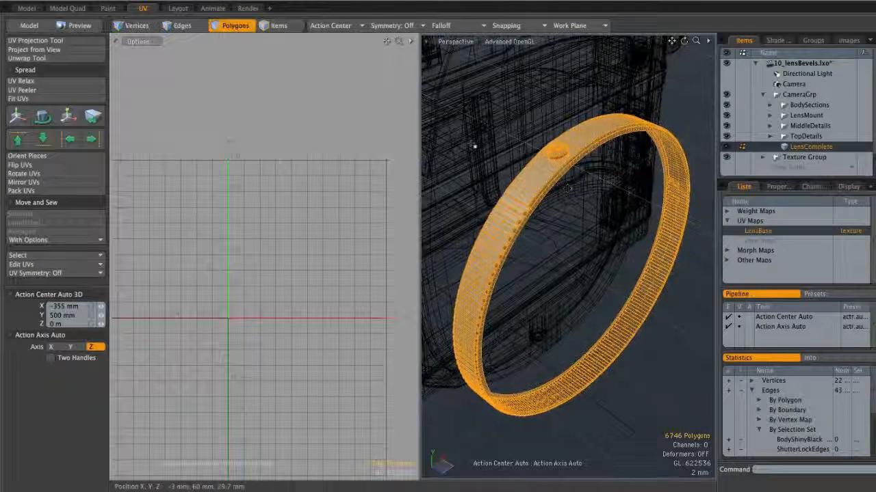
{"action": "left_click", "coordinate": [34, 40]}
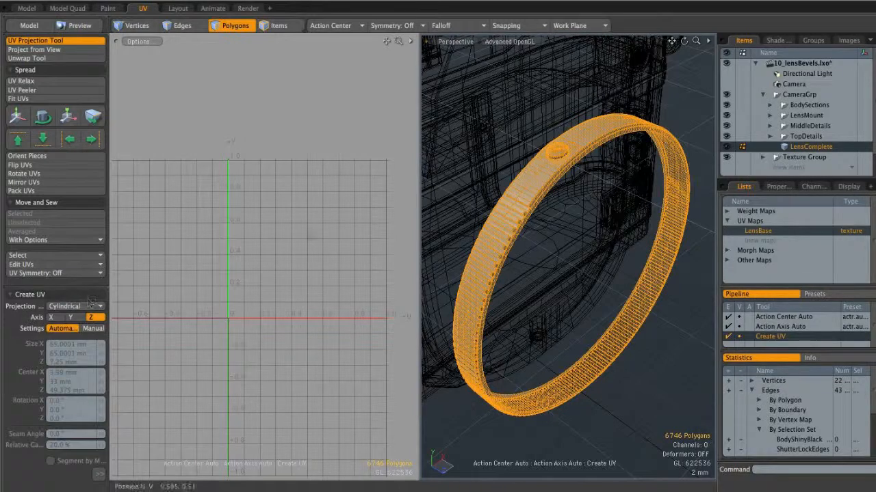
{"action": "left_click", "coordinate": [330, 324]}
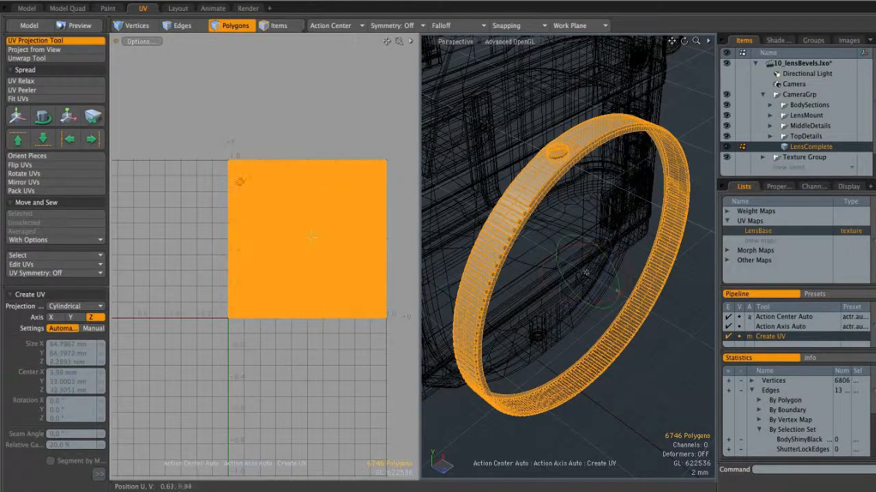
{"action": "left_click_drag", "start_coordinate": [329, 211], "coordinate": [353, 240], "text": "ctrl+alt"}
{"action": "left_click_drag", "start_coordinate": [294, 244], "coordinate": [365, 230], "text": "ctrl+alt"}
{"action": "left_click_drag", "start_coordinate": [365, 289], "coordinate": [243, 213], "text": "ctrl+alt"}
{"action": "left_click_drag", "start_coordinate": [295, 222], "coordinate": [241, 233], "text": "ctrl+alt"}
{"action": "left_click_drag", "start_coordinate": [279, 264], "coordinate": [265, 261], "text": "alt+shift"}
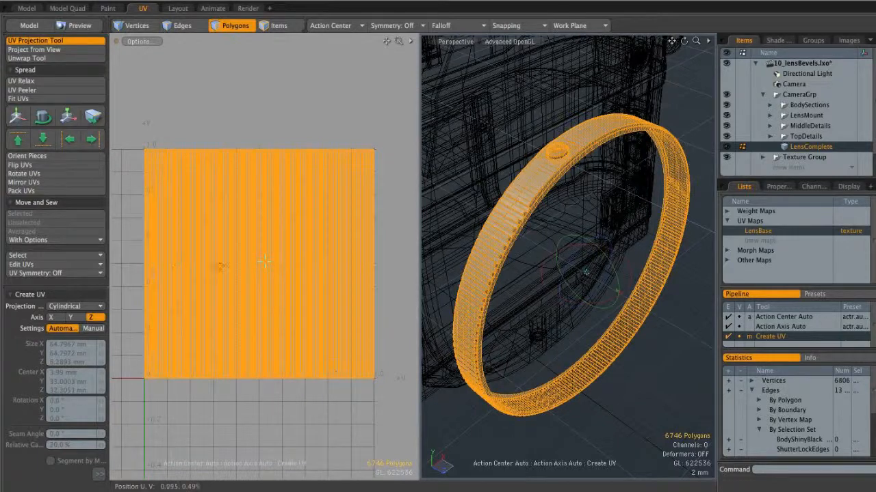
{"action": "key", "text": "space"}
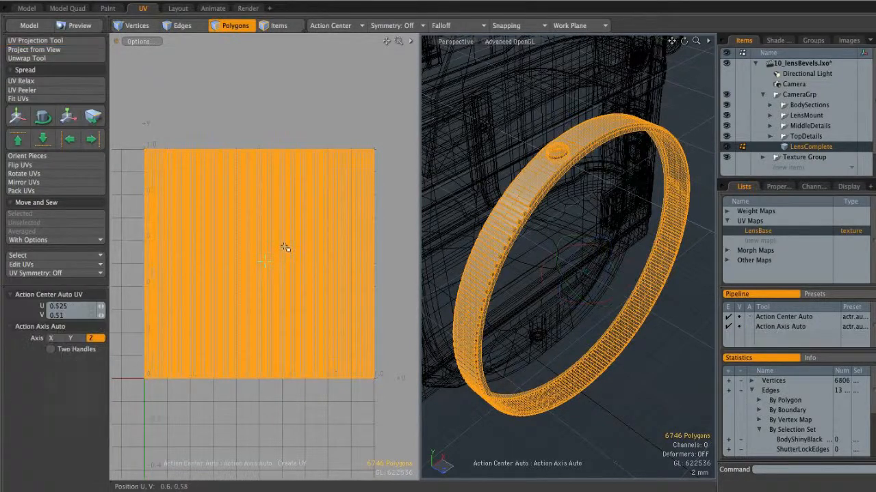
- Scale the ribbed ring's UVs to 6.5% in V, keeping U at 100%
{"action": "key", "text": "y"}
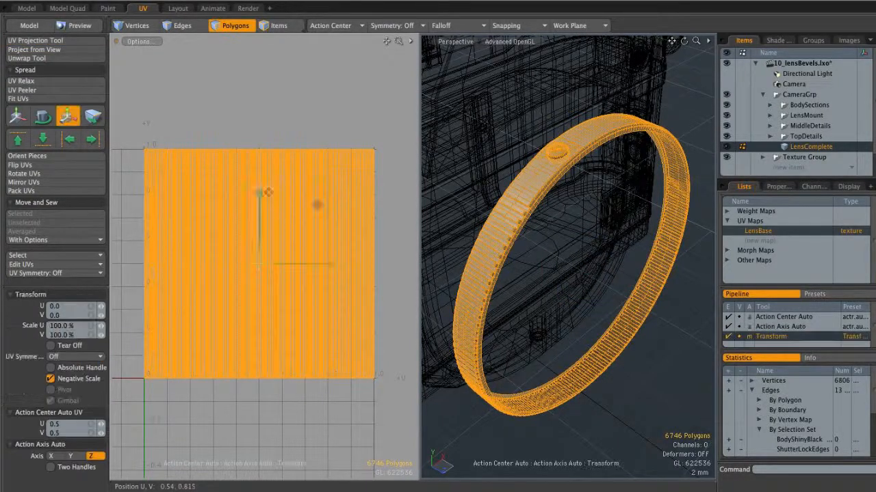
{"action": "left_click_drag", "start_coordinate": [259, 198], "coordinate": [297, 244]}
{"action": "scroll", "coordinate": [303, 241], "scroll_direction": "up", "scroll_amount": 3}
{"action": "left_click", "coordinate": [307, 241]}
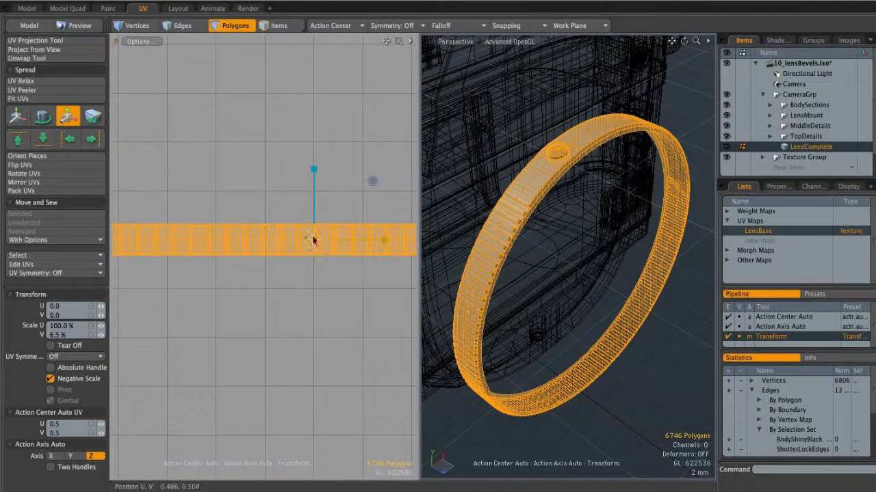
{"action": "key", "text": "space"}
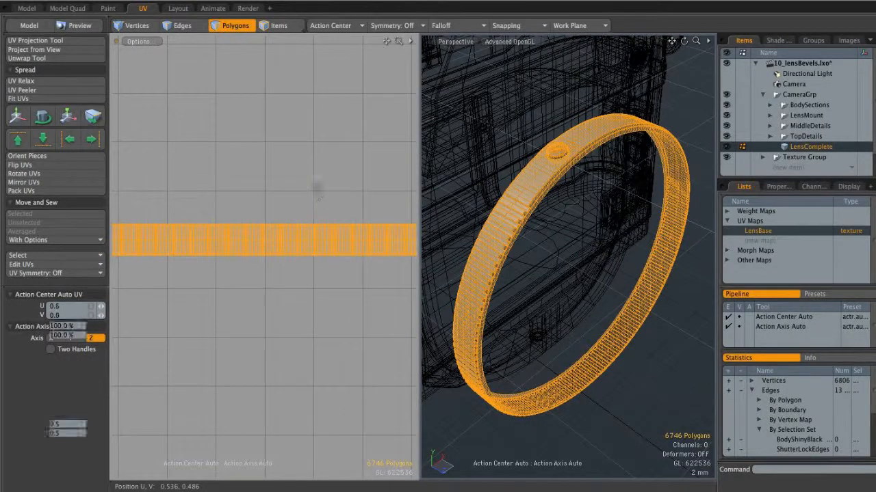
- Scale the ribbed ring's UV strip in V again, to 49%, using the round button's proportions as the guide
{"action": "key", "text": "r"}
{"action": "left_click_drag", "start_coordinate": [313, 192], "coordinate": [313, 214]}
{"action": "left_click_drag", "start_coordinate": [251, 246], "coordinate": [369, 244], "text": "alt"}
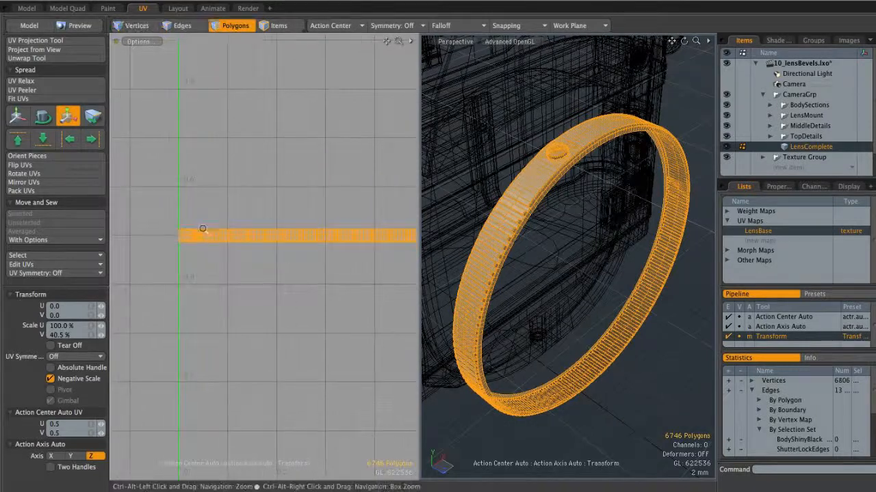
{"action": "left_click_drag", "start_coordinate": [203, 227], "coordinate": [322, 244], "text": "ctrl+alt"}
{"action": "left_click_drag", "start_coordinate": [218, 242], "coordinate": [246, 254], "text": "ctrl+alt"}
{"action": "mouse_move", "coordinate": [564, 159]}
{"action": "left_mouse_down", "text": "alt"}
{"action": "mouse_move", "coordinate": [567, 167]}
{"action": "mouse_move", "coordinate": [557, 151]}
{"action": "left_mouse_up", "text": "alt"}
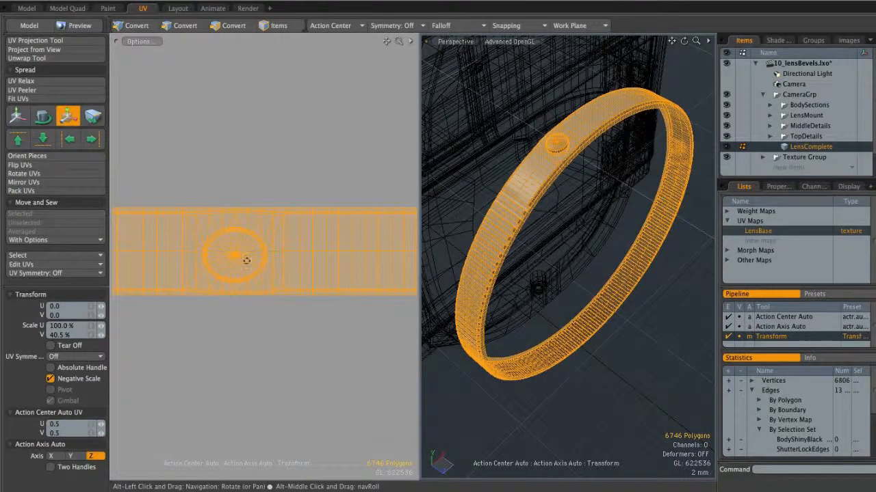
{"action": "mouse_move", "coordinate": [101, 335]}
{"action": "left_mouse_down"}
{"action": "mouse_move", "coordinate": [137, 332]}
{"action": "mouse_move", "coordinate": [75, 339]}
{"action": "mouse_move", "coordinate": [100, 339]}
{"action": "left_mouse_up"}
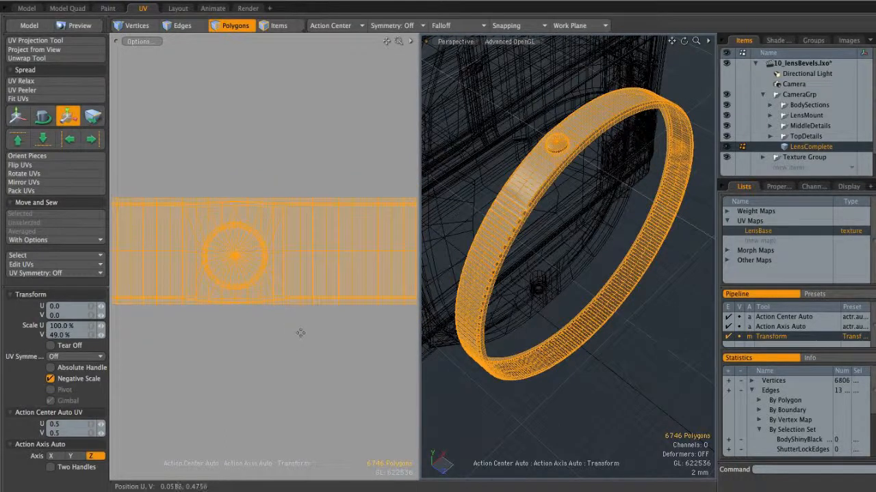
{"action": "key", "text": "space"}
- Reselect the ribbed ring's entire UV strip and rotate it 90 degrees to stand vertically
{"action": "left_click_drag", "start_coordinate": [596, 201], "coordinate": [620, 164], "text": "alt"}
{"action": "left_click_drag", "start_coordinate": [520, 225], "coordinate": [556, 245], "text": "ctrl+alt"}
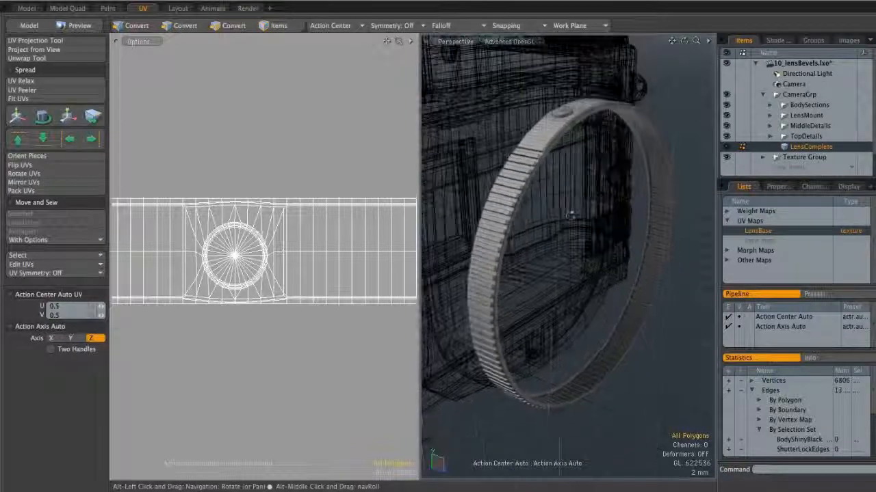
{"action": "left_click_drag", "start_coordinate": [323, 256], "coordinate": [281, 258], "text": "alt"}
{"action": "key", "text": "3"}
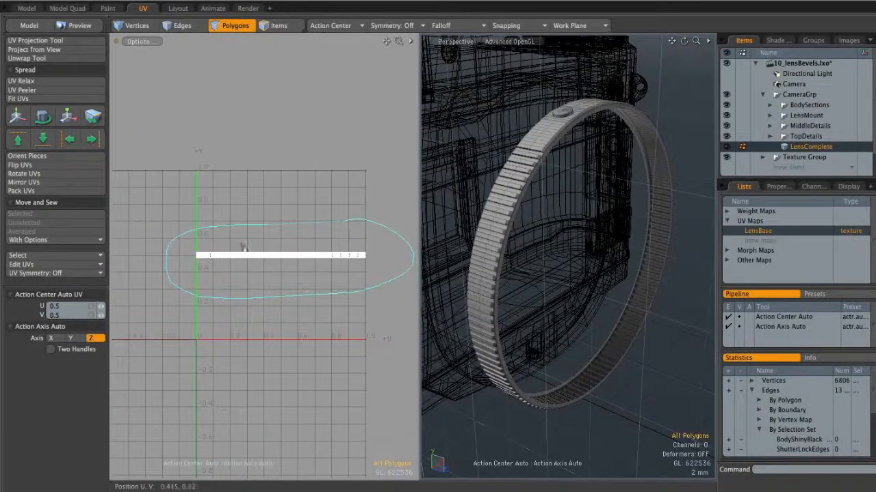
{"action": "right_click_drag", "start_coordinate": [312, 213], "coordinate": [322, 209]}
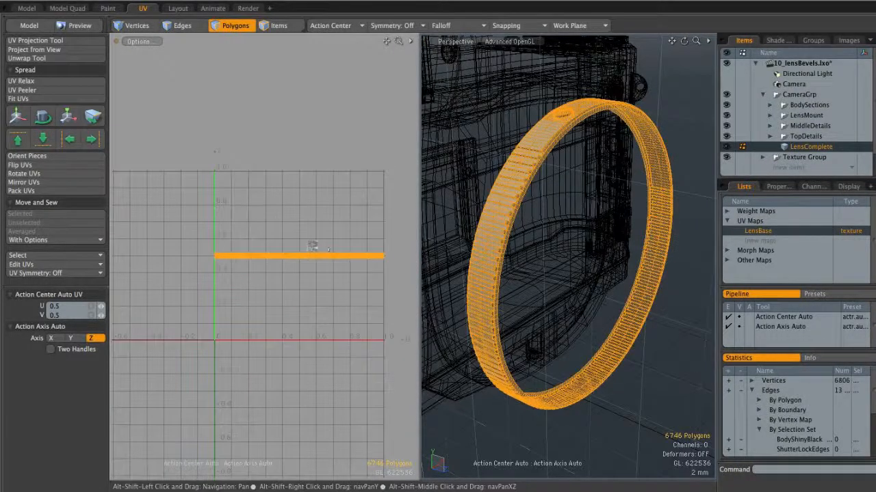
{"action": "key", "text": "y"}
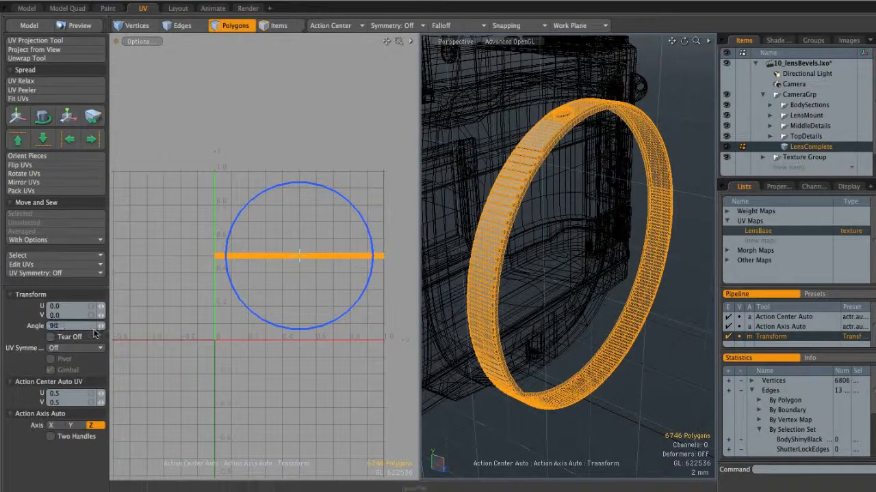
{"action": "key", "text": "Return"}
{"action": "key", "text": "space"}
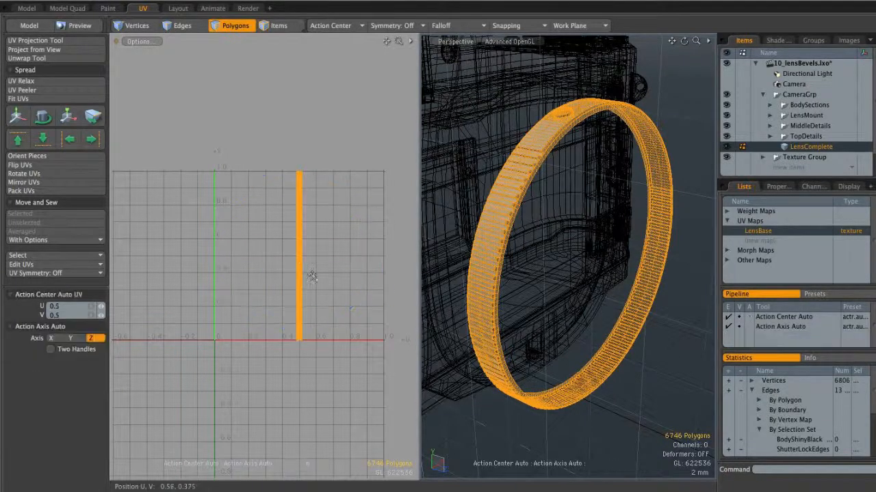
- Unhide the rest of the lens and move the ribbed ring's UV strip along U to the other laid-out strips
{"action": "left_click_drag", "start_coordinate": [327, 238], "coordinate": [400, 271], "text": "alt+shift"}
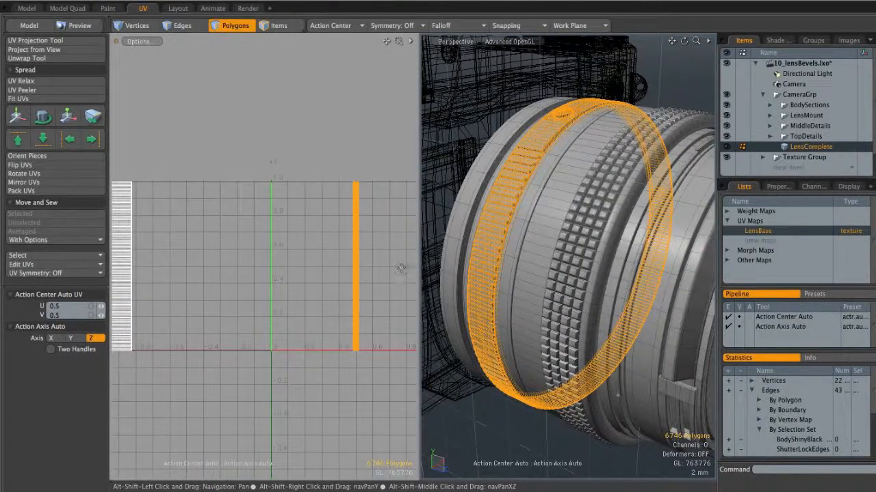
{"action": "key", "text": "y"}
{"action": "left_click_drag", "start_coordinate": [413, 207], "coordinate": [196, 207]}
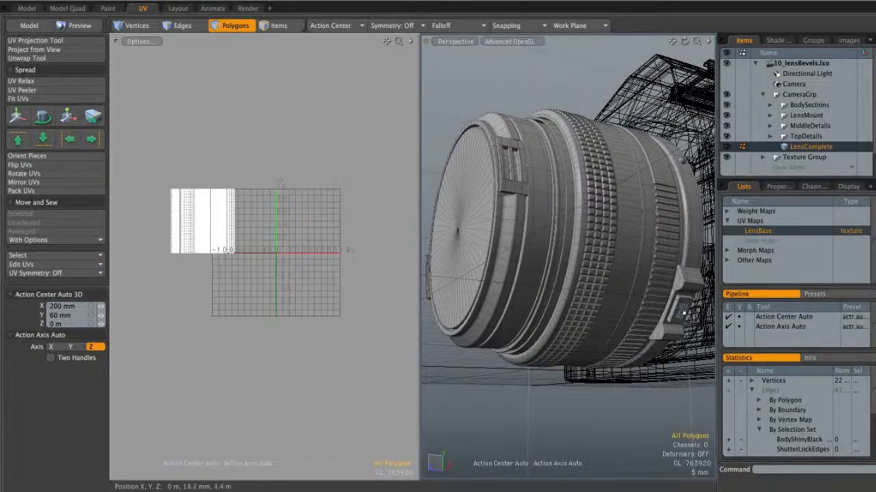
- Select the narrow lens ring and the wider front band in turn to examine where each lies in the UV layout
{"action": "mouse_move", "coordinate": [567, 179]}
{"action": "left_mouse_down", "text": "alt"}
{"action": "mouse_move", "coordinate": [558, 188]}
{"action": "mouse_move", "coordinate": [569, 207]}
{"action": "mouse_move", "coordinate": [582, 169]}
{"action": "mouse_move", "coordinate": [522, 153]}
{"action": "mouse_move", "coordinate": [581, 154]}
{"action": "mouse_move", "coordinate": [571, 178]}
{"action": "mouse_move", "coordinate": [605, 164]}
{"action": "mouse_move", "coordinate": [529, 130]}
{"action": "mouse_move", "coordinate": [563, 166]}
{"action": "left_mouse_up", "text": "alt"}
{"action": "double_click", "coordinate": [522, 152]}
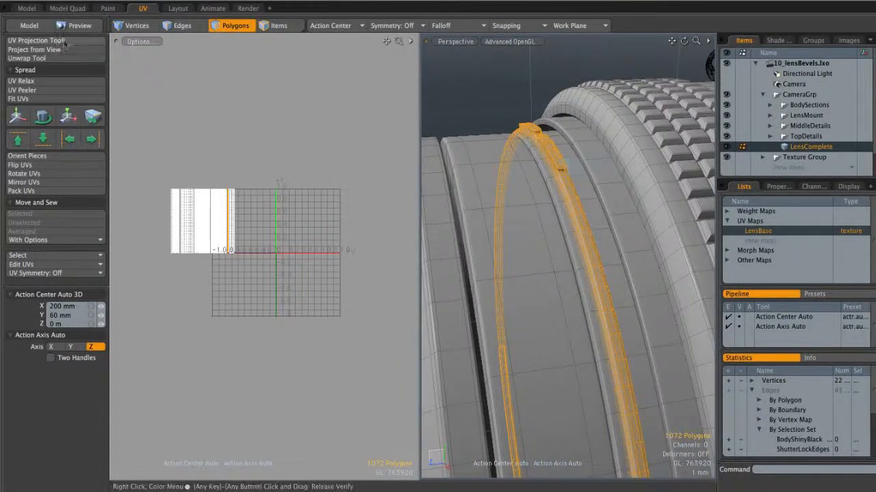
{"action": "left_click_drag", "start_coordinate": [530, 226], "coordinate": [567, 196], "text": "alt"}
{"action": "key", "text": "3"}
{"action": "double_click", "coordinate": [563, 203]}
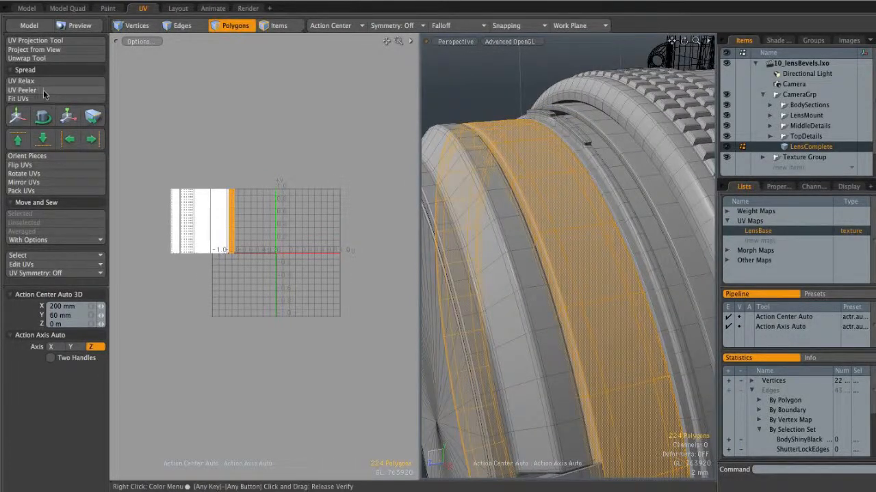
{"action": "scroll", "coordinate": [266, 206], "scroll_direction": "up", "scroll_amount": 2}
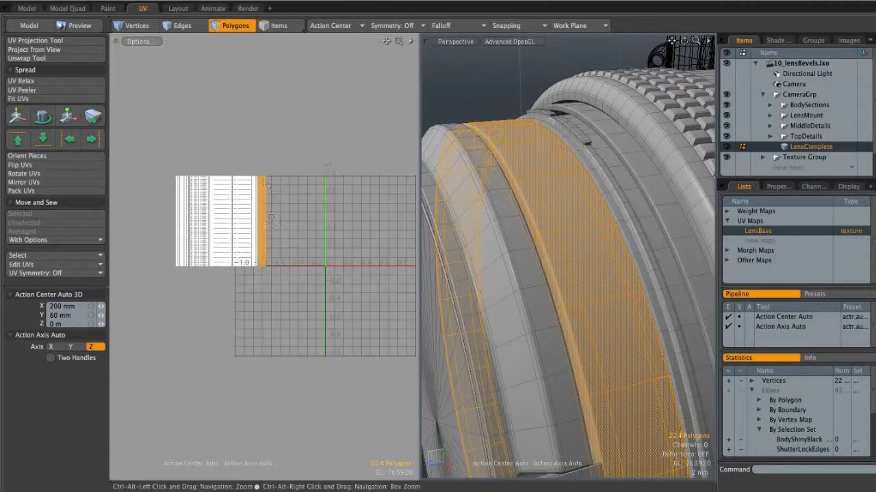
- Isolate the small round button on the lens's rear ring and unwrap its polygons into the LensBase map
{"action": "left_click_drag", "start_coordinate": [657, 272], "coordinate": [597, 199], "text": "ctrl+alt"}
{"action": "left_click", "coordinate": [611, 187]}
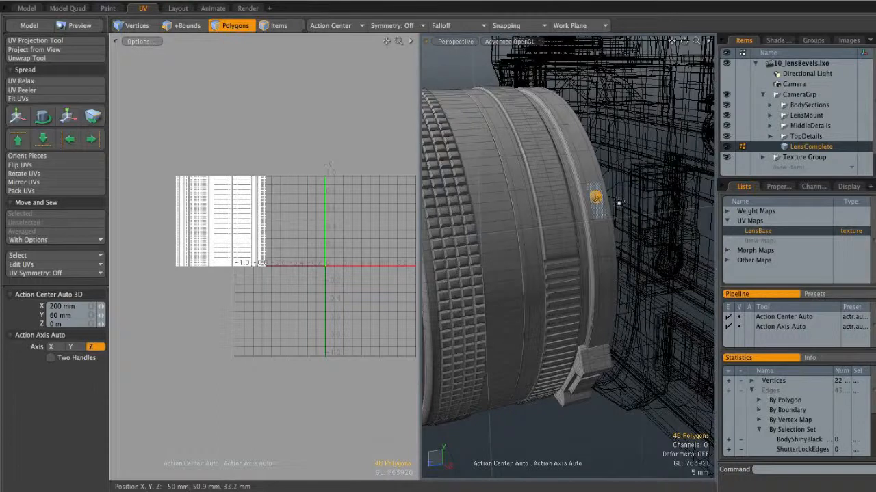
{"action": "key", "text": "shift+h"}
{"action": "left_click_drag", "start_coordinate": [307, 192], "coordinate": [249, 199], "text": "alt+shift"}
{"action": "left_click_drag", "start_coordinate": [249, 199], "coordinate": [322, 247], "text": "ctrl+alt"}
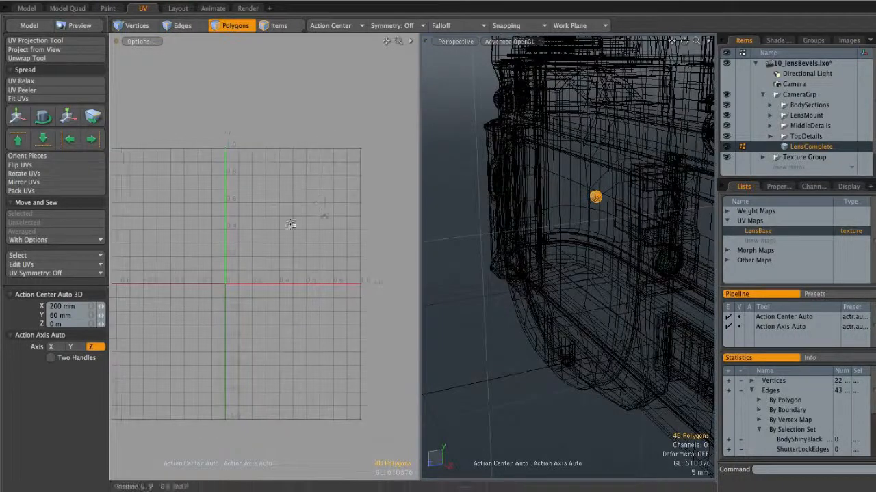
{"action": "left_click", "coordinate": [27, 58]}
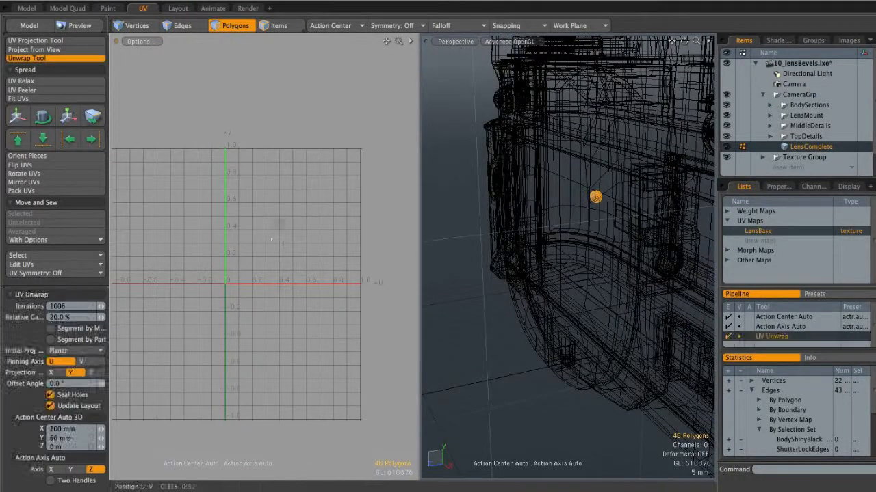
{"action": "left_click", "coordinate": [291, 239]}
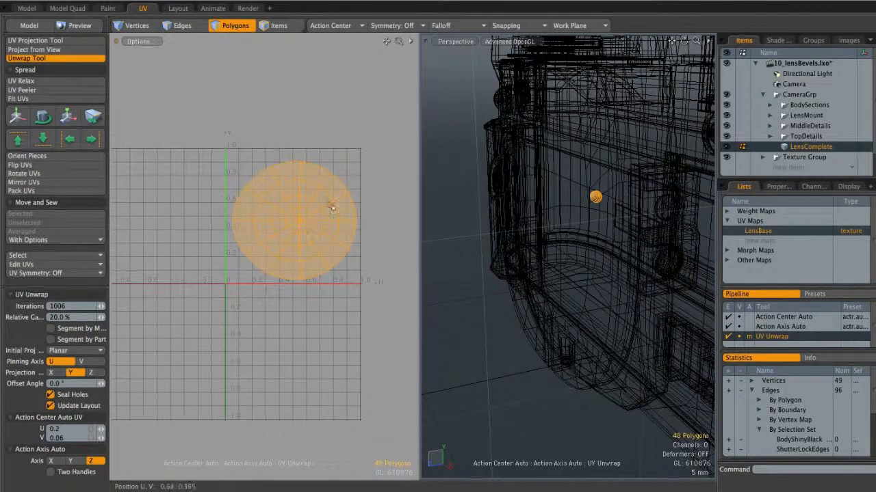
- Shrink the button's circular UV island, move it outside the main UV square, and unhide the rest of the lens
{"action": "key", "text": "space"}
{"action": "key", "text": "r"}
{"action": "left_click_drag", "start_coordinate": [351, 164], "coordinate": [351, 161]}
{"action": "left_click_drag", "start_coordinate": [270, 266], "coordinate": [311, 319], "text": "alt"}
{"action": "key", "text": "w"}
{"action": "key", "text": "space"}
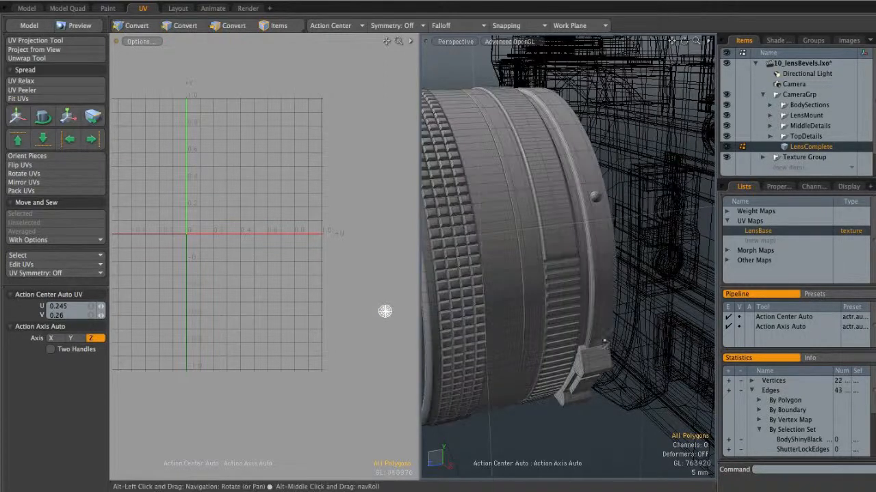
- Isolate the entire lever-shaped tab on the lens's side and clear its polygon selection
{"action": "left_click_drag", "start_coordinate": [627, 322], "coordinate": [601, 285], "text": "alt"}
{"action": "key", "text": "3"}
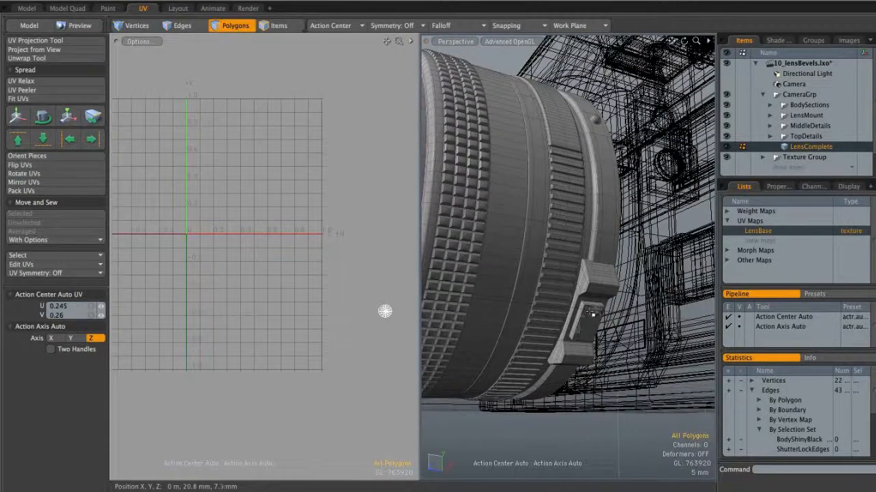
{"action": "double_click", "coordinate": [596, 307]}
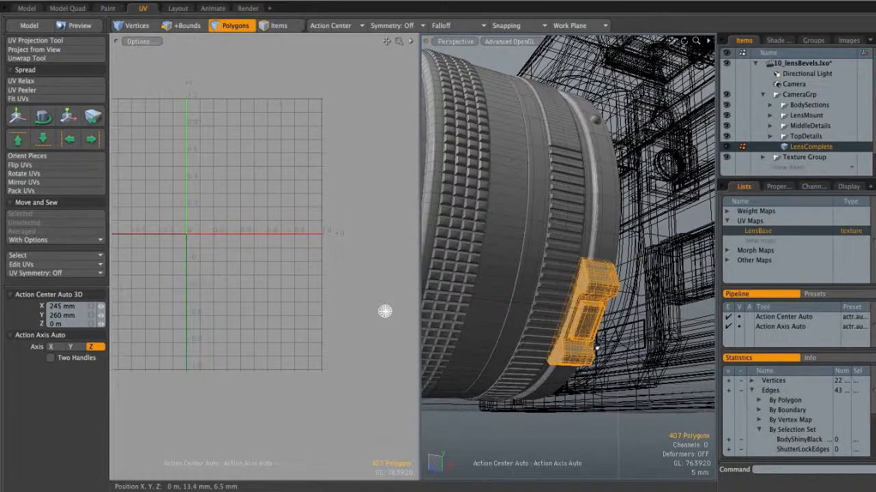
{"action": "key", "text": "shift+a"}
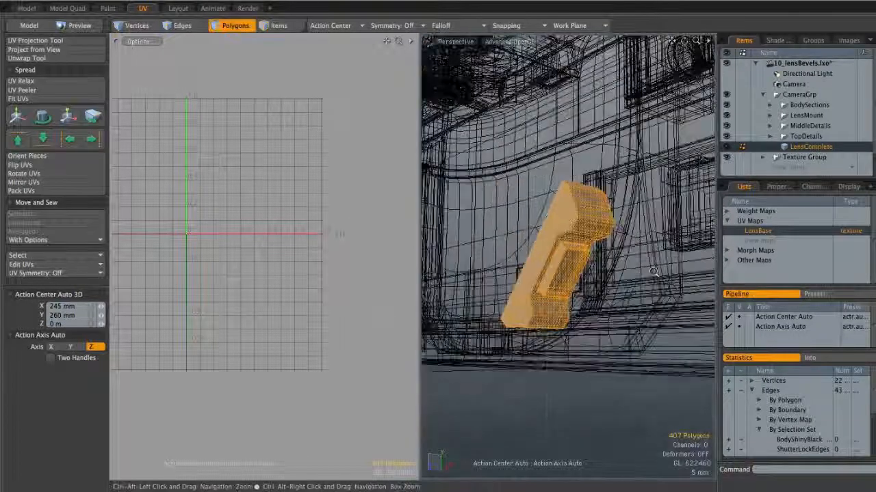
{"action": "left_click", "coordinate": [547, 186]}
{"action": "left_click_drag", "start_coordinate": [547, 186], "coordinate": [541, 205], "text": "alt"}
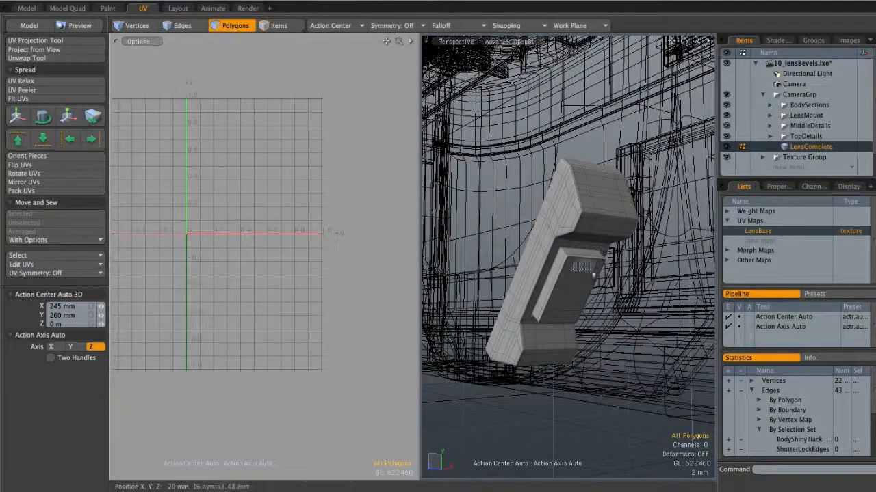
- Select seam edges along one side face of the tab, from its upper block down to the lower block
{"action": "left_click_drag", "start_coordinate": [615, 253], "coordinate": [660, 189], "text": "alt"}
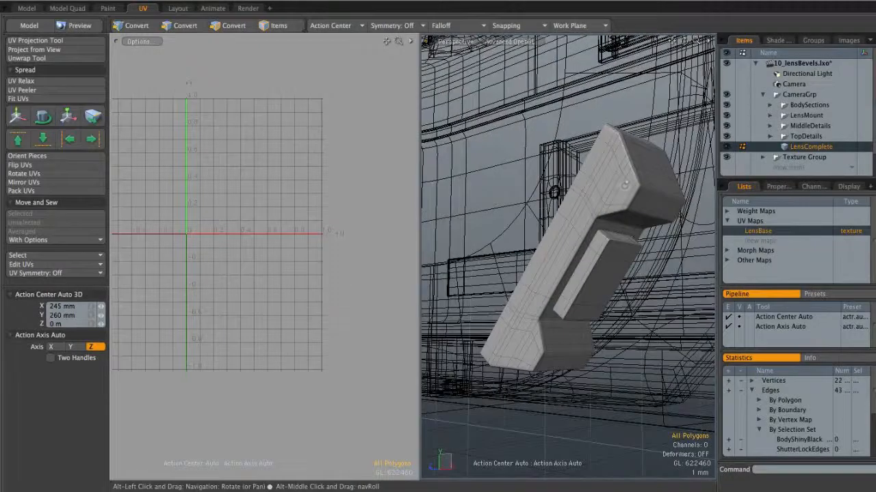
{"action": "left_click_drag", "start_coordinate": [596, 267], "coordinate": [551, 218], "text": "alt"}
{"action": "left_click_drag", "start_coordinate": [567, 288], "coordinate": [612, 157], "text": "alt"}
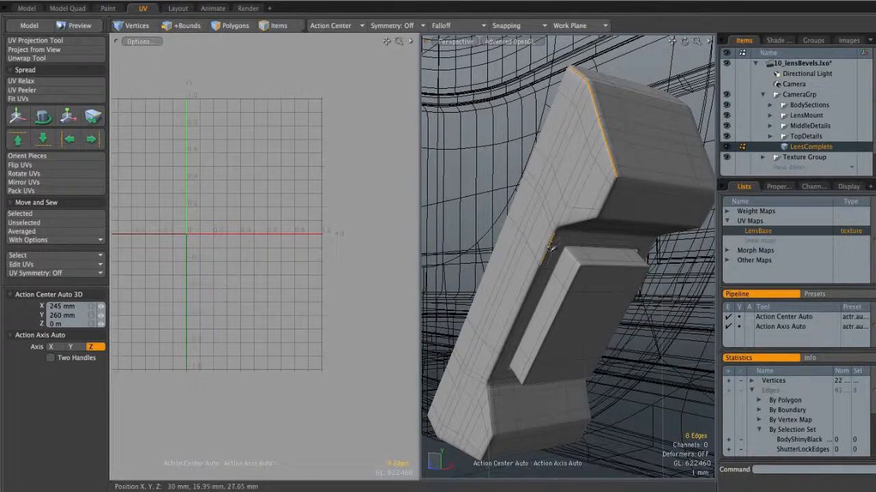
{"action": "left_click", "coordinate": [589, 220], "text": "shift"}
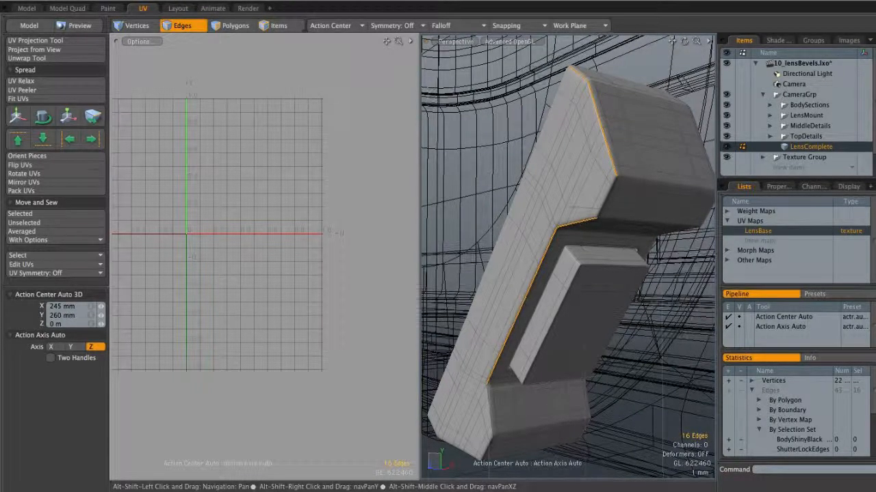
{"action": "left_click_drag", "start_coordinate": [498, 380], "coordinate": [574, 263], "text": "alt+shift"}
{"action": "left_click", "coordinate": [558, 257], "text": "shift"}
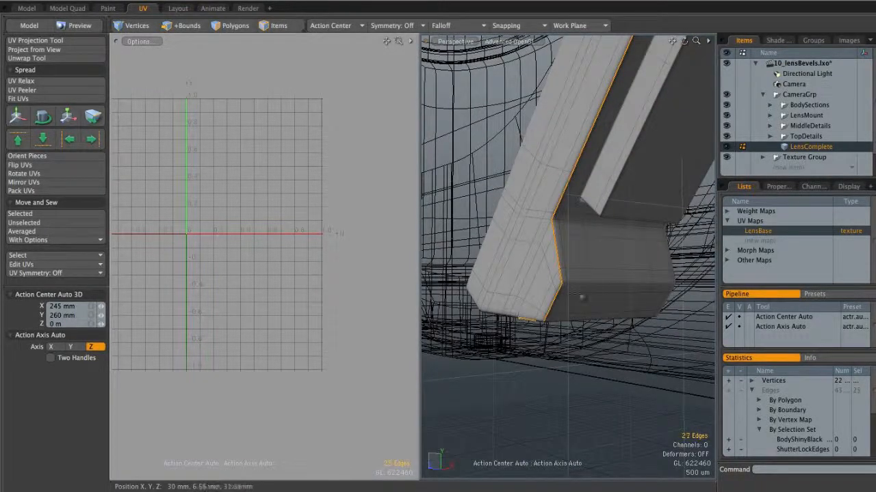
- Extend the seam selection around the lower end of the tab's first side face, including its underside edges
{"action": "left_click_drag", "start_coordinate": [564, 303], "coordinate": [503, 264], "text": "alt"}
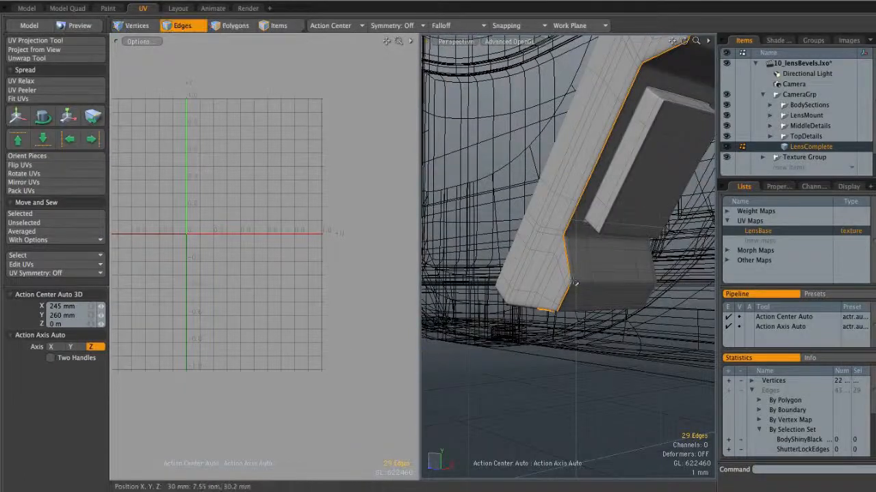
{"action": "left_click_drag", "start_coordinate": [550, 281], "coordinate": [524, 248], "text": "alt"}
{"action": "left_click", "coordinate": [501, 322], "text": "shift"}
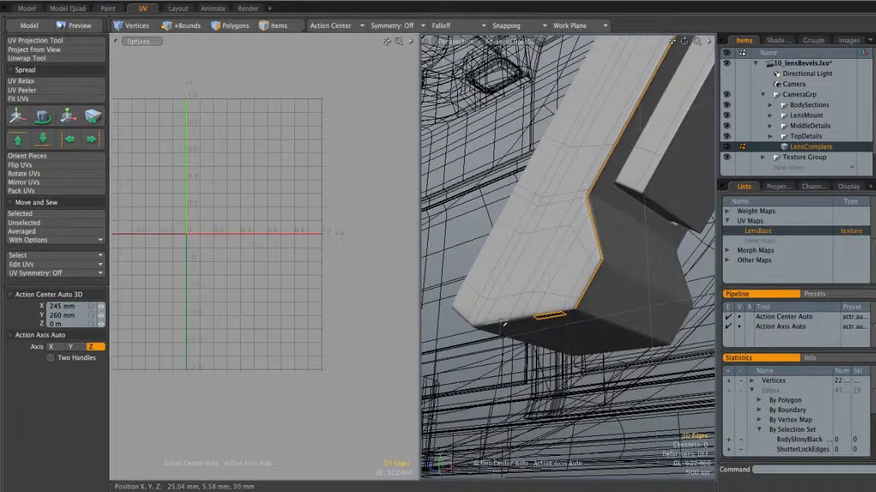
{"action": "left_click", "coordinate": [572, 314], "text": "shift"}
{"action": "left_click_drag", "start_coordinate": [571, 314], "coordinate": [516, 313], "text": "alt"}
{"action": "left_click_drag", "start_coordinate": [609, 169], "coordinate": [615, 222], "text": "alt"}
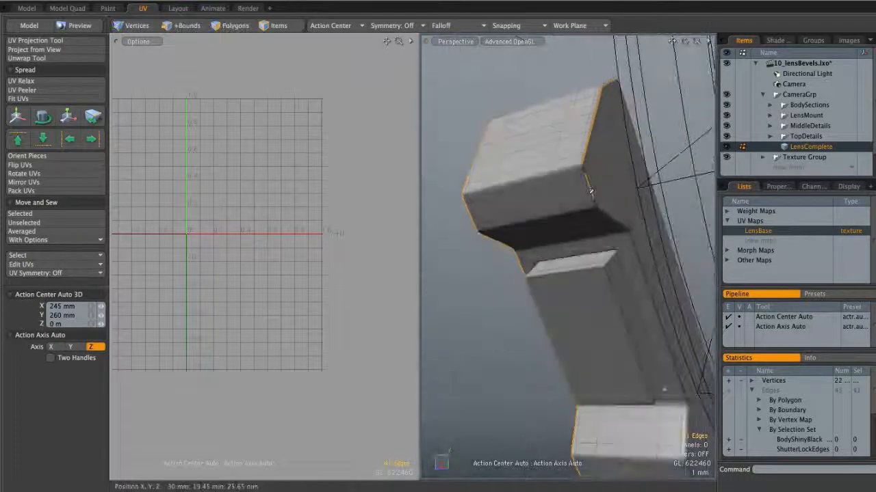
- Add the matching seam edges along the tab's opposite side face down to its lower end
{"action": "left_click_drag", "start_coordinate": [596, 191], "coordinate": [613, 225], "text": "alt"}
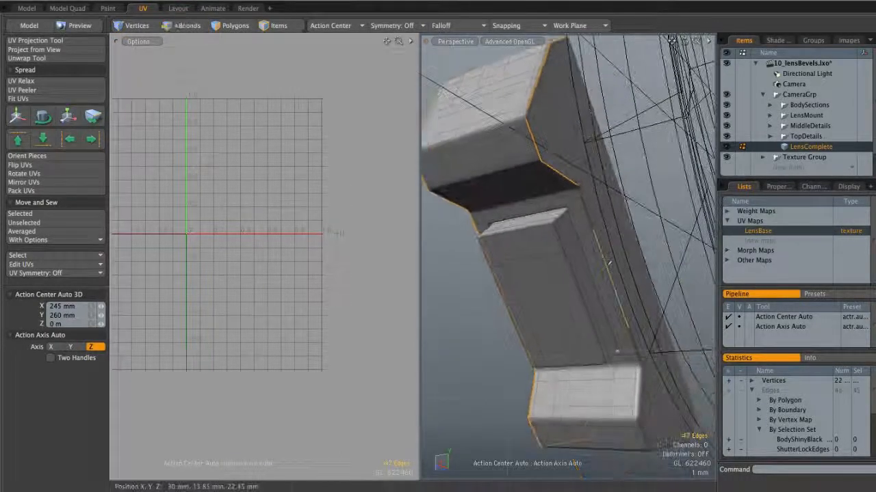
{"action": "left_click_drag", "start_coordinate": [608, 263], "coordinate": [563, 269], "text": "alt"}
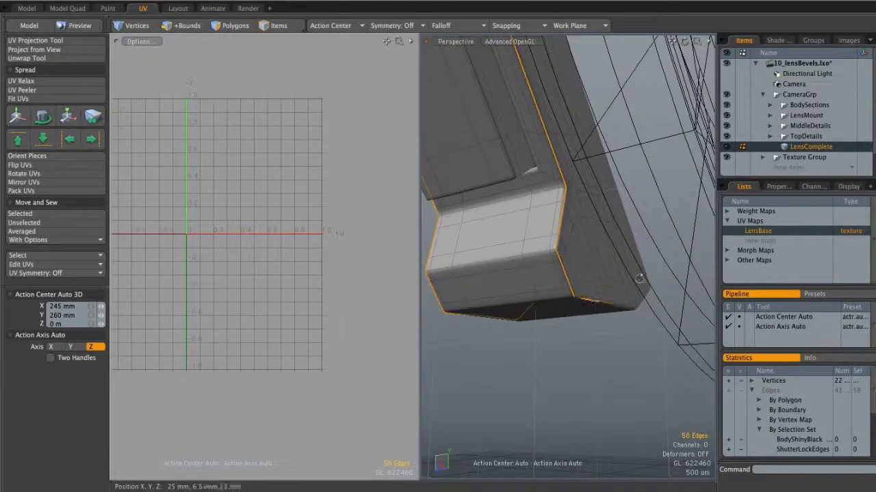
{"action": "left_click_drag", "start_coordinate": [640, 287], "coordinate": [601, 260], "text": "alt"}
{"action": "left_click_drag", "start_coordinate": [557, 201], "coordinate": [541, 138], "text": "alt"}
- Add the edges around the base of the raised pad in the middle of the tab to the seam selection
{"action": "mouse_move", "coordinate": [521, 263]}
{"action": "left_mouse_down", "text": "alt"}
{"action": "mouse_move", "coordinate": [616, 192]}
{"action": "mouse_move", "coordinate": [593, 239]}
{"action": "mouse_move", "coordinate": [602, 244]}
{"action": "mouse_move", "coordinate": [569, 212]}
{"action": "mouse_move", "coordinate": [585, 230]}
{"action": "mouse_move", "coordinate": [578, 208]}
{"action": "mouse_move", "coordinate": [564, 225]}
{"action": "mouse_move", "coordinate": [573, 217]}
{"action": "mouse_move", "coordinate": [530, 203]}
{"action": "mouse_move", "coordinate": [614, 228]}
{"action": "mouse_move", "coordinate": [621, 244]}
{"action": "mouse_move", "coordinate": [567, 230]}
{"action": "left_mouse_up", "text": "alt"}
{"action": "double_click", "coordinate": [529, 248], "text": "shift"}
{"action": "double_click", "coordinate": [560, 228], "text": "shift"}
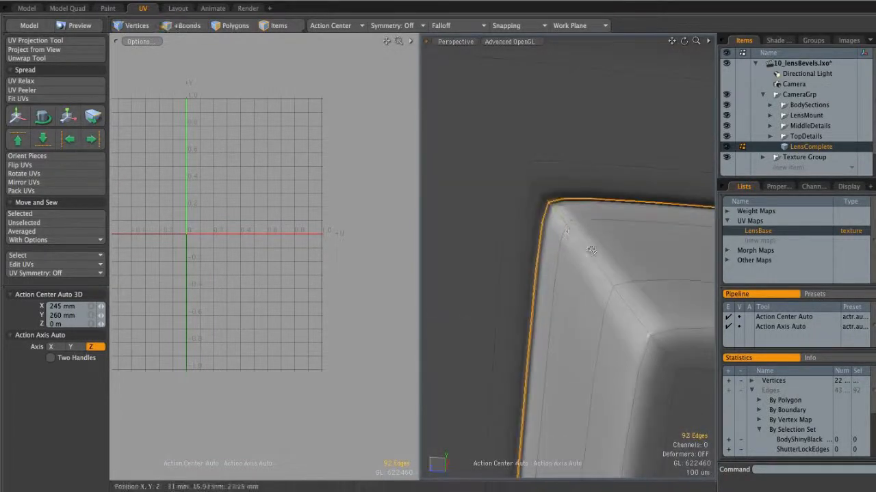
- Add the short corner edges of the raised pad to the seam selection so its sides can unfold
{"action": "left_click_drag", "start_coordinate": [601, 285], "coordinate": [651, 255], "text": "alt"}
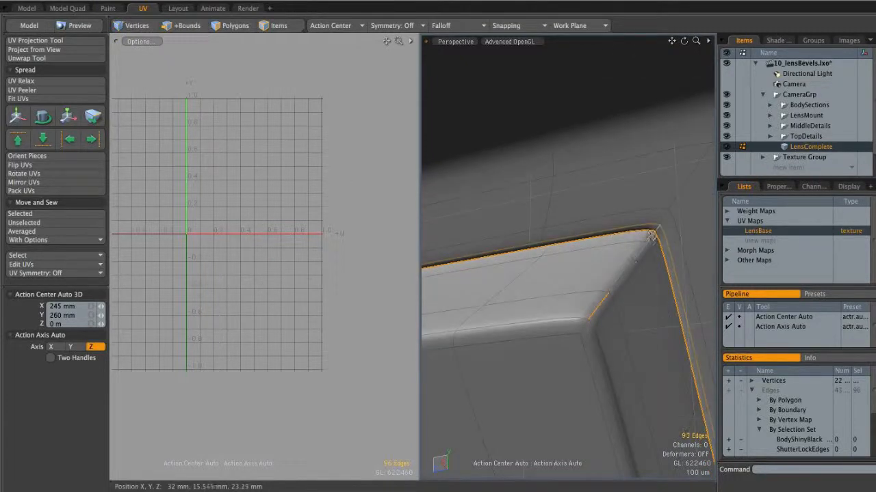
{"action": "left_click", "coordinate": [637, 265], "text": "shift"}
{"action": "scroll", "coordinate": [616, 303], "scroll_direction": "down", "scroll_amount": 5}
{"action": "left_click_drag", "start_coordinate": [615, 303], "coordinate": [520, 133], "text": "alt"}
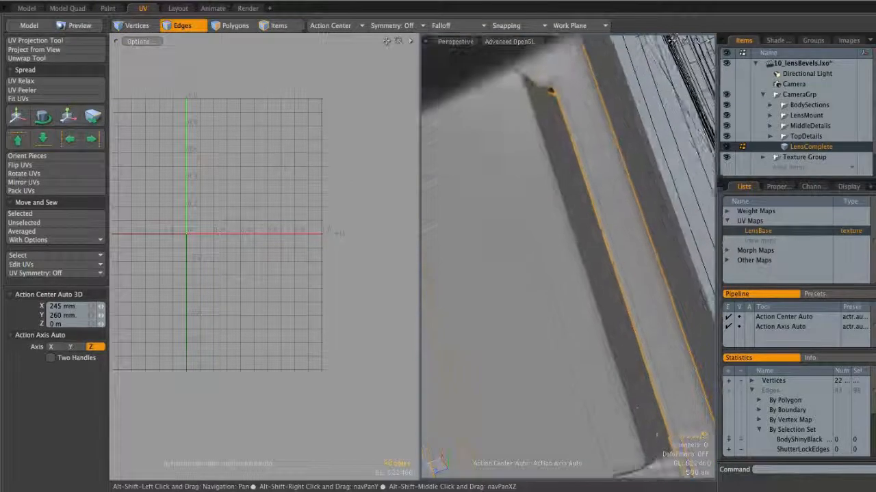
{"action": "left_click_drag", "start_coordinate": [650, 438], "coordinate": [589, 299], "text": "alt+shift"}
{"action": "scroll", "coordinate": [589, 299], "scroll_direction": "up", "scroll_amount": 3}
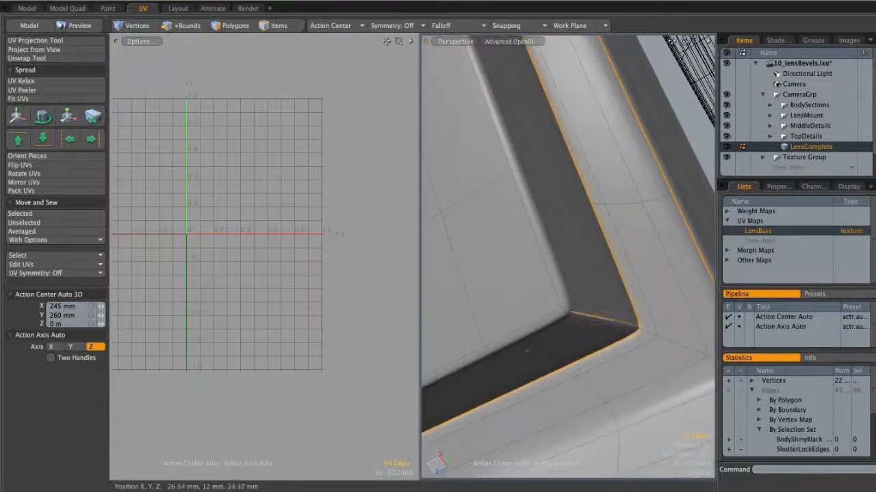
{"action": "left_click", "coordinate": [602, 318], "text": "shift"}
{"action": "left_click_drag", "start_coordinate": [602, 319], "coordinate": [527, 291], "text": "alt"}
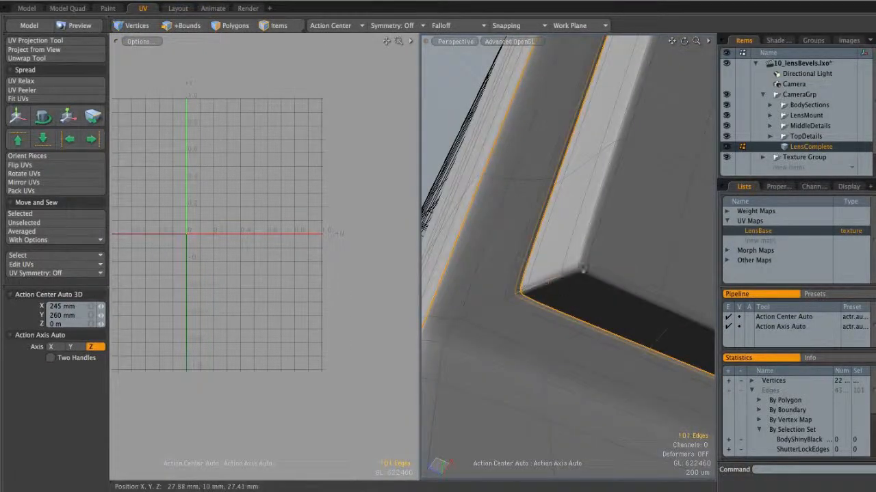
{"action": "left_click", "coordinate": [576, 276], "text": "shift"}
- Unwrap the tab along the selected seam edges into separate UV islands with the Unwrap tool
{"action": "left_click_drag", "start_coordinate": [577, 276], "coordinate": [533, 297], "text": "ctrl+alt"}
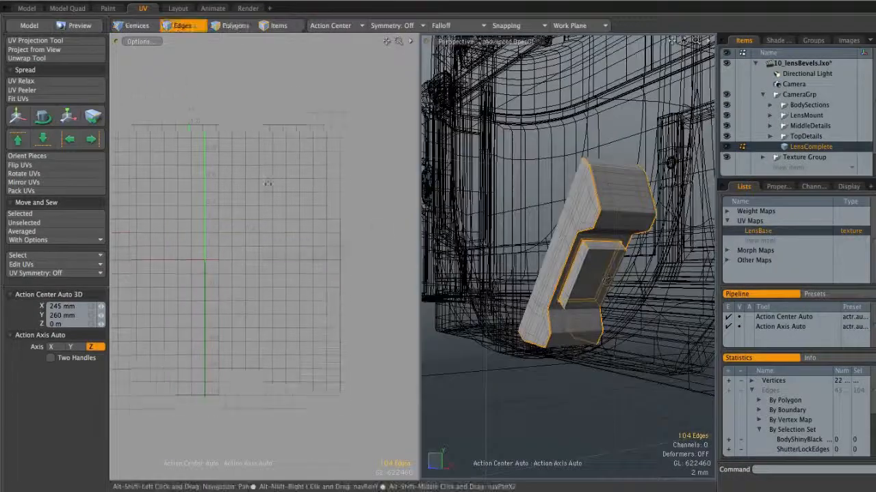
{"action": "left_click", "coordinate": [28, 58]}
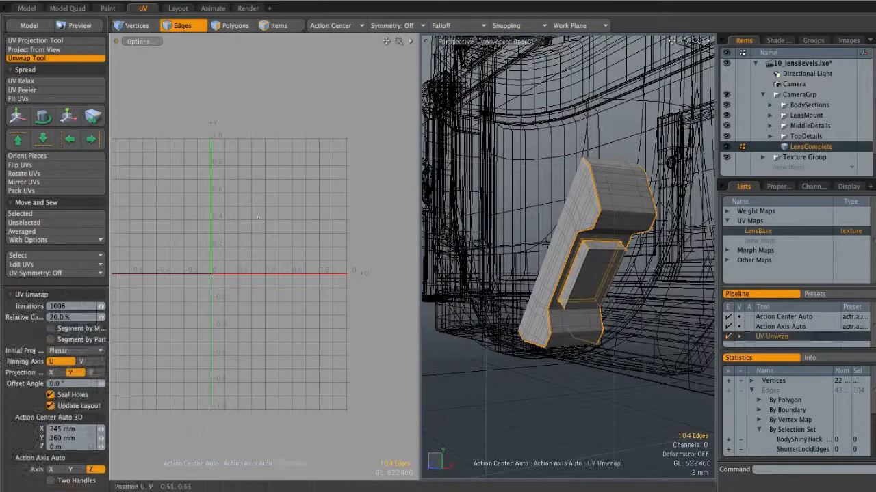
{"action": "left_click", "coordinate": [258, 217]}
{"action": "left_click_drag", "start_coordinate": [254, 174], "coordinate": [305, 230], "text": "ctrl+alt"}
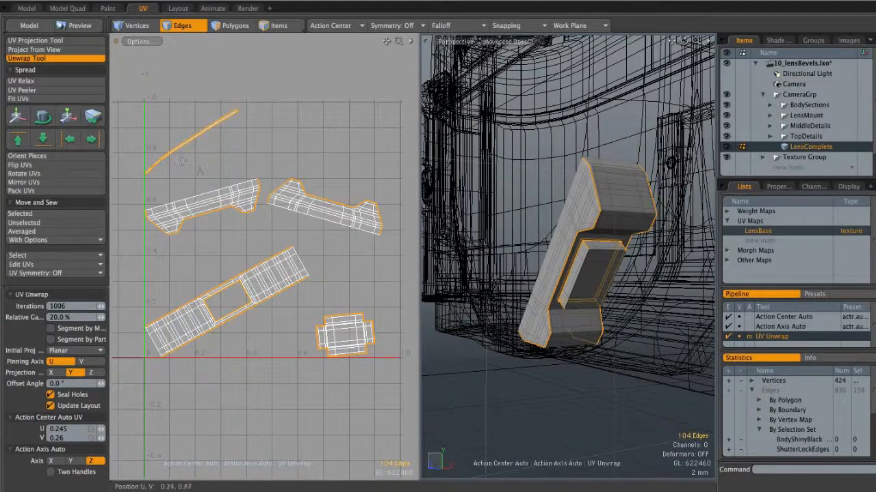
{"action": "left_click_drag", "start_coordinate": [337, 312], "coordinate": [267, 135], "text": "alt"}
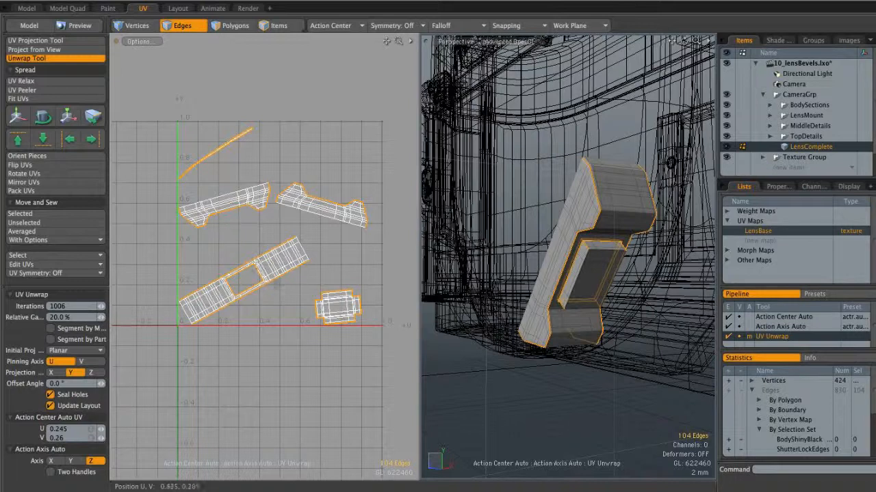
{"action": "left_click_drag", "start_coordinate": [302, 266], "coordinate": [280, 232], "text": "alt"}
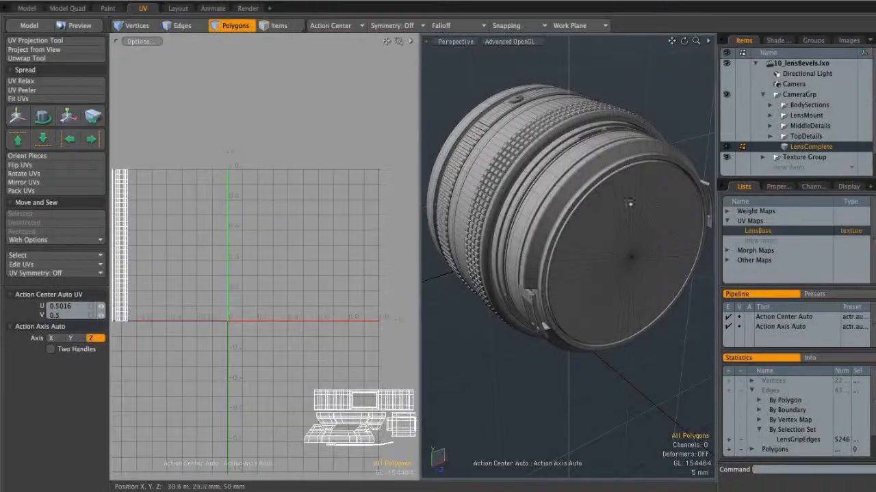
- Isolate the disc-shaped end piece with the notched flange and clear its polygon selection
{"action": "left_click_drag", "start_coordinate": [624, 223], "coordinate": [616, 244], "text": "alt"}
{"action": "double_click", "coordinate": [620, 275]}
{"action": "key", "text": "shift+h"}
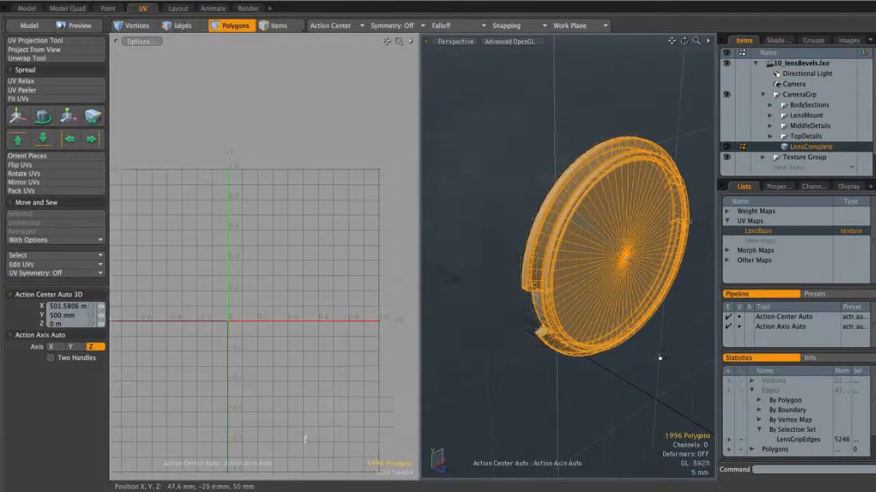
{"action": "left_click", "coordinate": [659, 357]}
{"action": "left_click_drag", "start_coordinate": [659, 357], "coordinate": [635, 104], "text": "alt"}
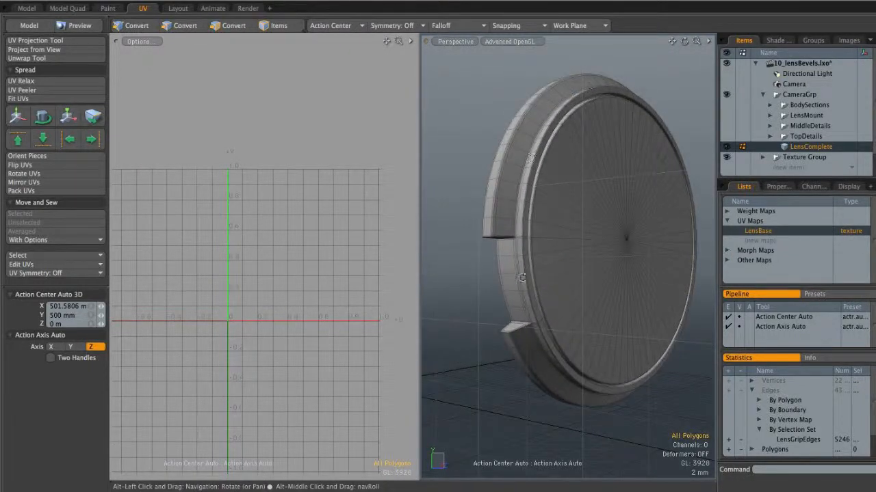
{"action": "left_click_drag", "start_coordinate": [527, 271], "coordinate": [500, 224], "text": "alt"}
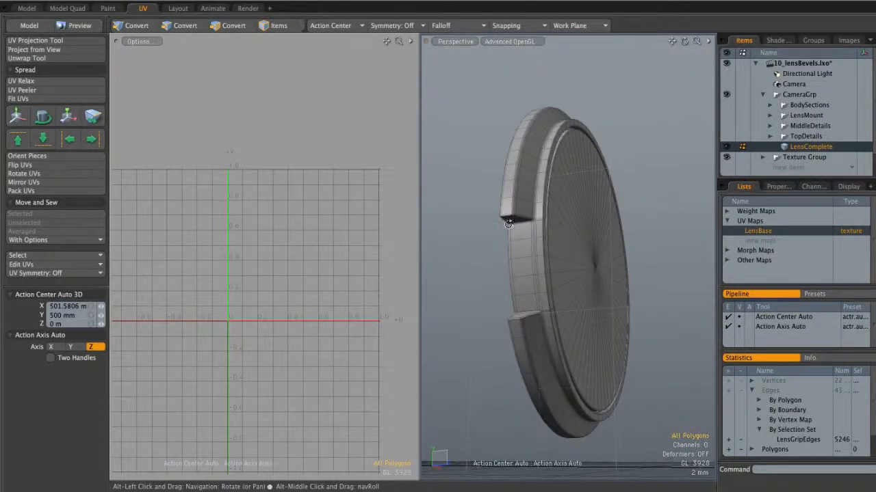
- Select seam edges along the rims of the isolated end piece and around the first notch in its flange
{"action": "left_click_drag", "start_coordinate": [531, 321], "coordinate": [627, 247], "text": "alt"}
{"action": "key", "text": "3"}
{"action": "key", "text": "2"}
{"action": "double_click", "coordinate": [569, 219], "text": "shift"}
{"action": "double_click", "coordinate": [627, 247], "text": "shift"}
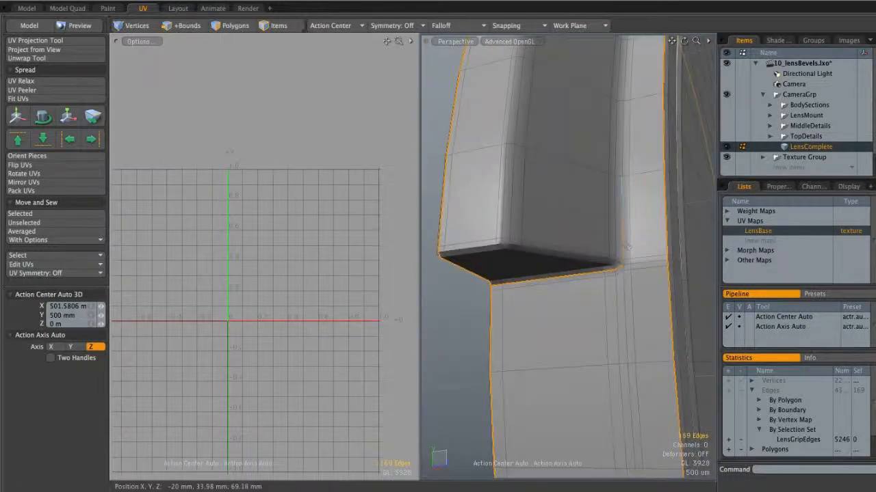
{"action": "double_click", "coordinate": [625, 248], "text": "shift"}
{"action": "scroll", "coordinate": [624, 336], "scroll_direction": "down", "scroll_amount": 3}
{"action": "left_click_drag", "start_coordinate": [610, 393], "coordinate": [572, 346], "text": "alt+shift"}
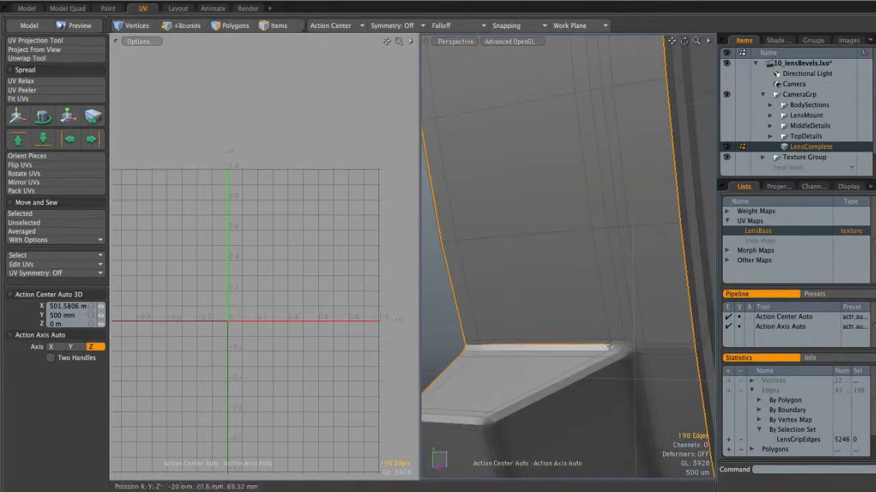
{"action": "double_click", "coordinate": [644, 382], "text": "shift"}
- Add the edges around the flange's remaining notches to the seam selection on the isolated end piece
{"action": "left_click_drag", "start_coordinate": [662, 327], "coordinate": [603, 335], "text": "ctrl+alt"}
{"action": "left_click_drag", "start_coordinate": [684, 352], "coordinate": [424, 420], "text": "alt"}
{"action": "left_click_drag", "start_coordinate": [602, 287], "coordinate": [601, 219], "text": "ctrl+alt"}
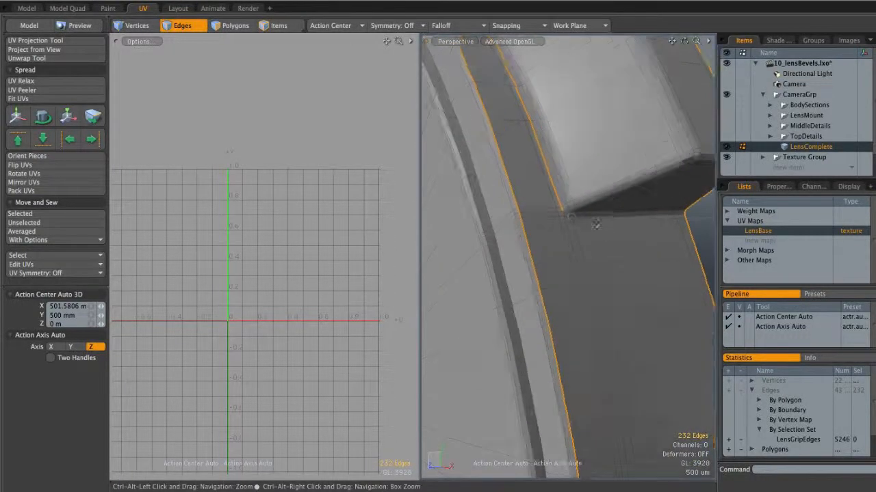
{"action": "key", "text": "2"}
{"action": "left_click_drag", "start_coordinate": [645, 293], "coordinate": [589, 326], "text": "alt"}
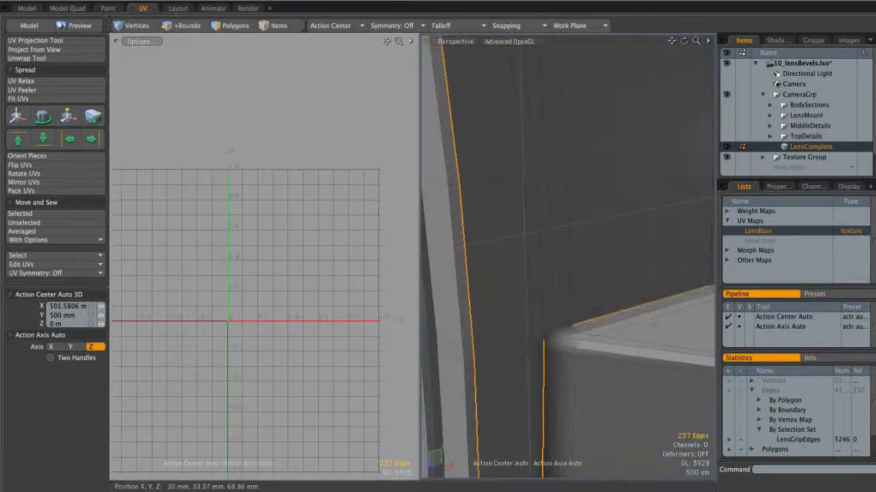
{"action": "double_click", "coordinate": [591, 329], "text": "shift"}
{"action": "left_click_drag", "start_coordinate": [660, 319], "coordinate": [520, 315], "text": "ctrl+alt"}
- Unwrap the end piece along the selected seam edges into separate UV islands with the Unwrap tool
{"action": "left_click", "coordinate": [27, 58]}
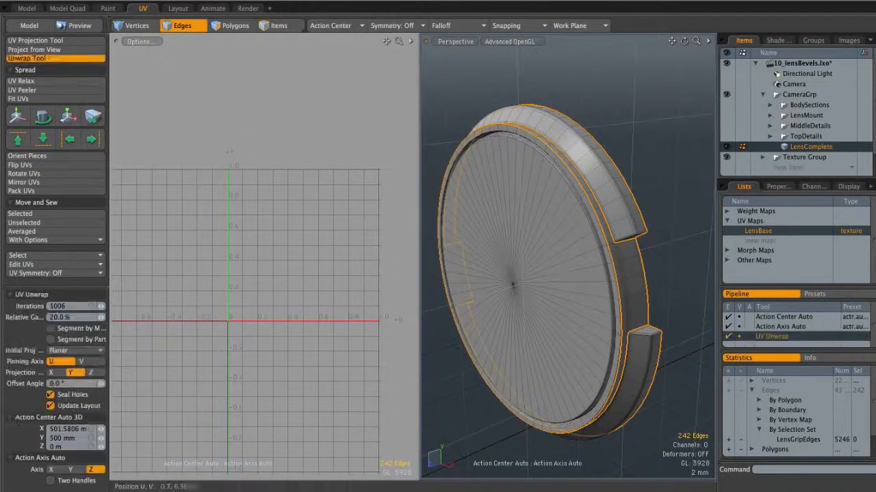
{"action": "left_click", "coordinate": [316, 236]}
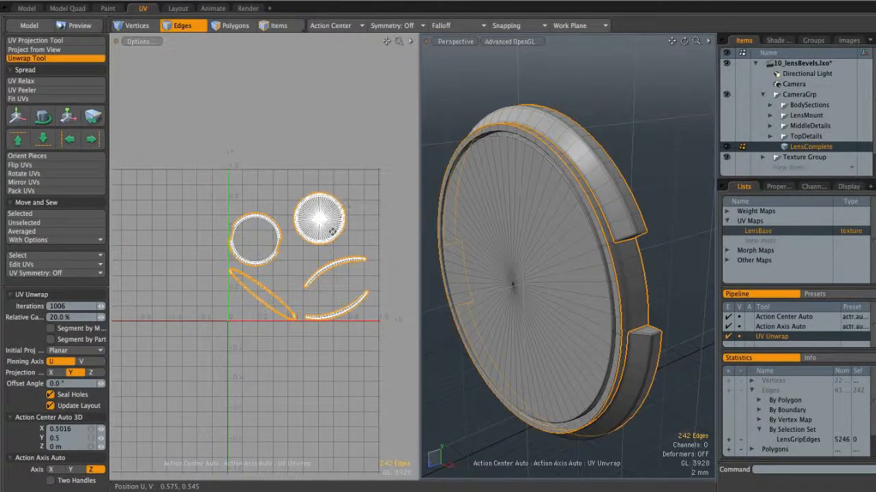
{"action": "scroll", "coordinate": [345, 229], "scroll_direction": "up", "scroll_amount": 3}
{"action": "scroll", "coordinate": [329, 159], "scroll_direction": "up", "scroll_amount": 1}
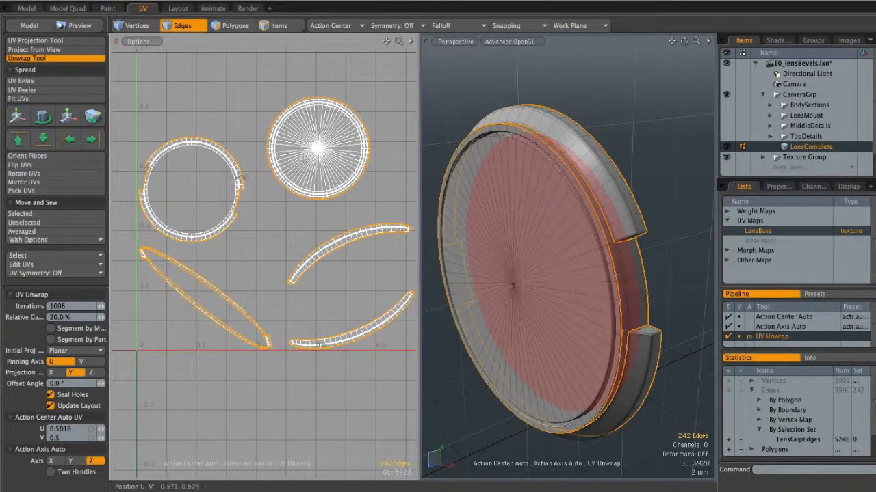
{"action": "key", "text": "q"}
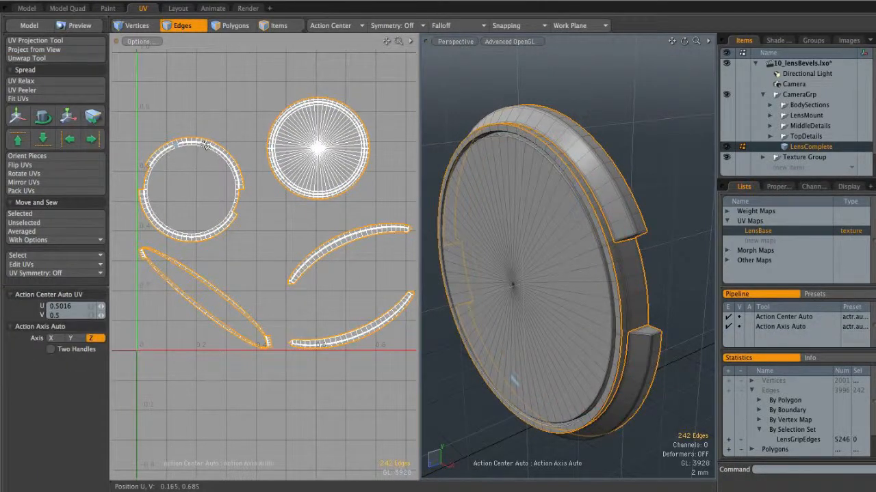
- Examine which surfaces the round ring island and the two curved islands cover by selecting their polygons in the UV view
{"action": "key", "text": "3"}
{"action": "double_click", "coordinate": [215, 150]}
{"action": "left_click_drag", "start_coordinate": [547, 308], "coordinate": [585, 465], "text": "alt"}
{"action": "left_click_drag", "start_coordinate": [573, 222], "coordinate": [587, 219], "text": "alt"}
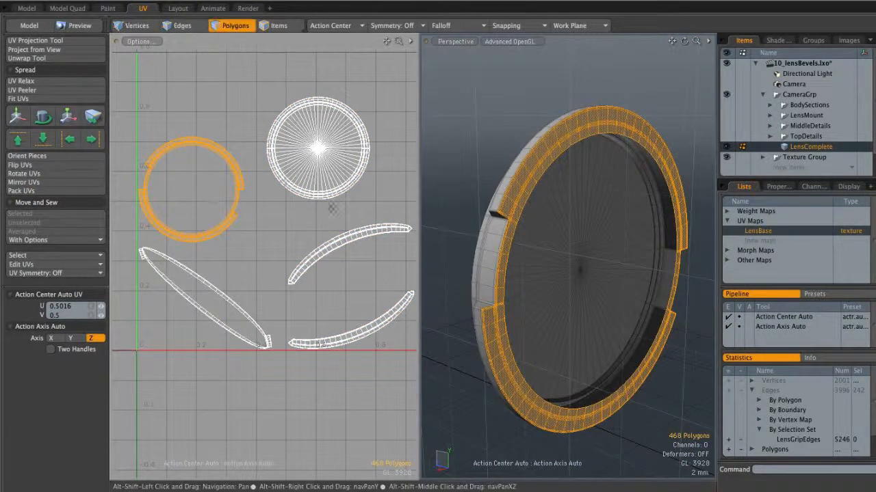
{"action": "left_click_drag", "start_coordinate": [310, 212], "coordinate": [292, 194], "text": "alt"}
{"action": "left_click_drag", "start_coordinate": [502, 213], "coordinate": [447, 201], "text": "alt"}
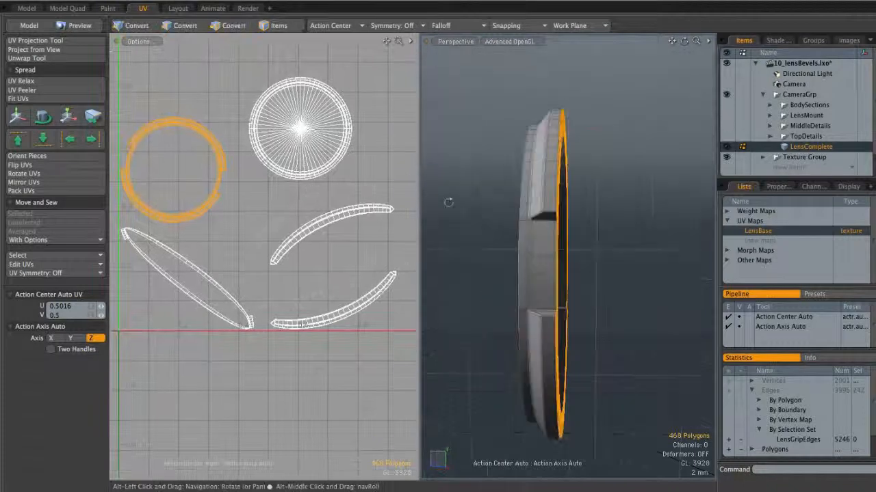
{"action": "double_click", "coordinate": [383, 289], "text": "shift"}
{"action": "left_click_drag", "start_coordinate": [577, 224], "coordinate": [560, 199], "text": "alt"}
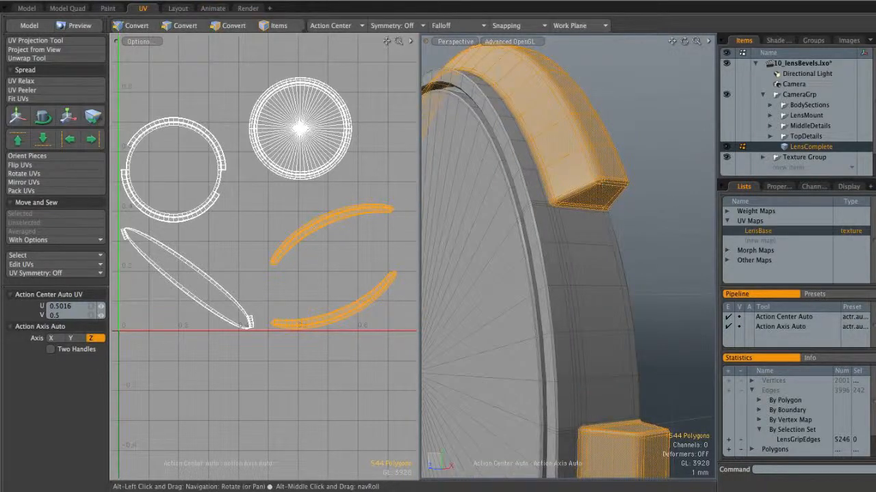
{"action": "scroll", "coordinate": [395, 283], "scroll_direction": "up", "scroll_amount": 5}
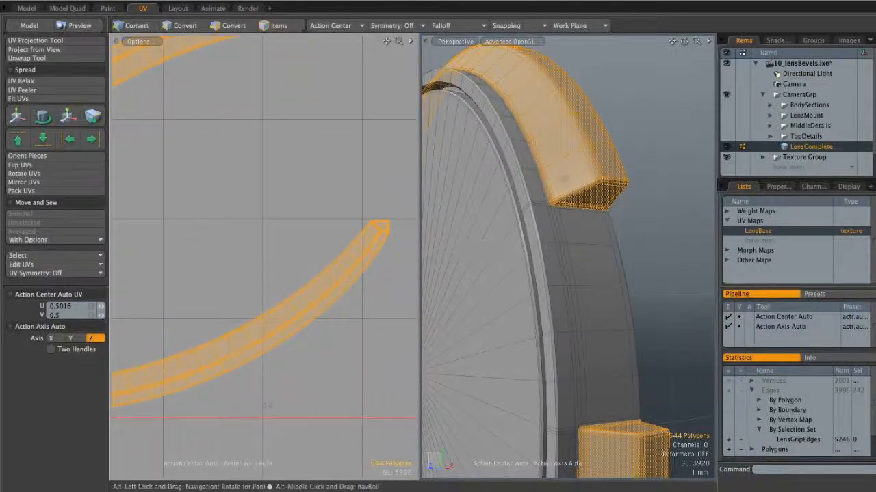
{"action": "scroll", "coordinate": [362, 229], "scroll_direction": "up", "scroll_amount": 6}
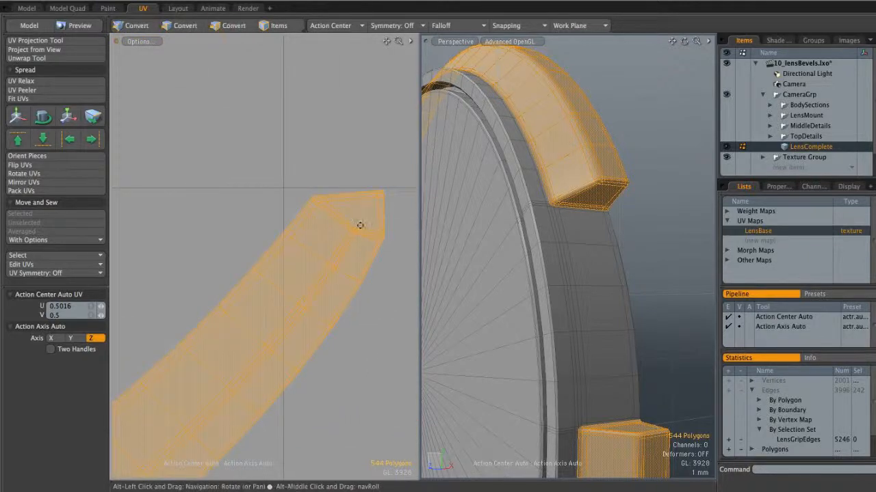
{"action": "key", "text": "3"}
{"action": "scroll", "coordinate": [368, 277], "scroll_direction": "down", "scroll_amount": 10}
{"action": "scroll", "coordinate": [349, 273], "scroll_direction": "down", "scroll_amount": 3}
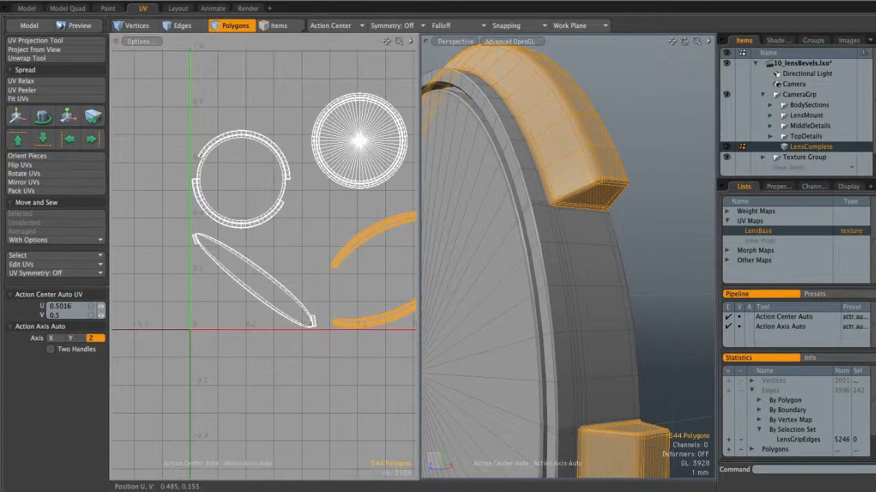
- Select the whole narrow oval UV island and isolate its thin rim strip and notch polygons
{"action": "left_click", "coordinate": [260, 270]}
{"action": "key", "text": "]"}
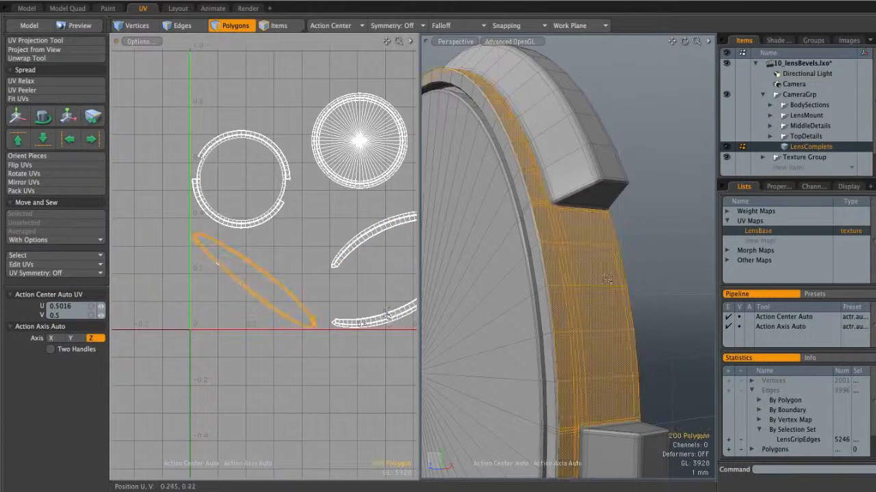
{"action": "left_click_drag", "start_coordinate": [534, 246], "coordinate": [555, 310], "text": "alt"}
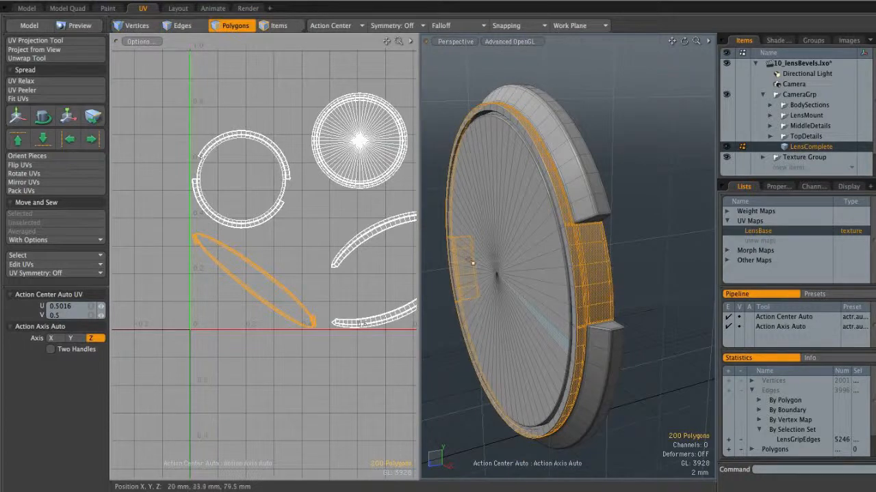
{"action": "key", "text": "shift+h"}
{"action": "mouse_move", "coordinate": [561, 246]}
{"action": "left_mouse_down", "text": "ctrl+alt"}
{"action": "mouse_move", "coordinate": [586, 239]}
{"action": "mouse_move", "coordinate": [569, 245]}
{"action": "left_mouse_up", "text": "ctrl+alt"}
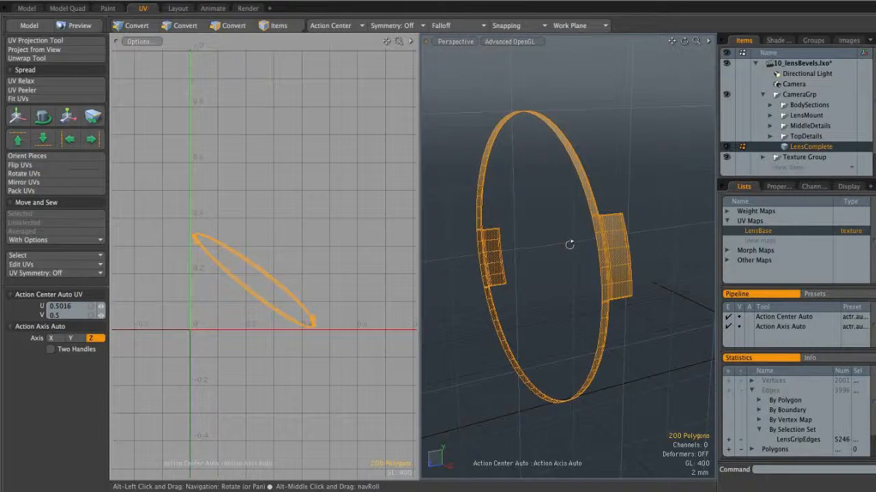
- Apply a cylindrical UV projection along the Z axis to the isolated strip and scale its UVs to 4% in V
{"action": "left_click", "coordinate": [31, 41]}
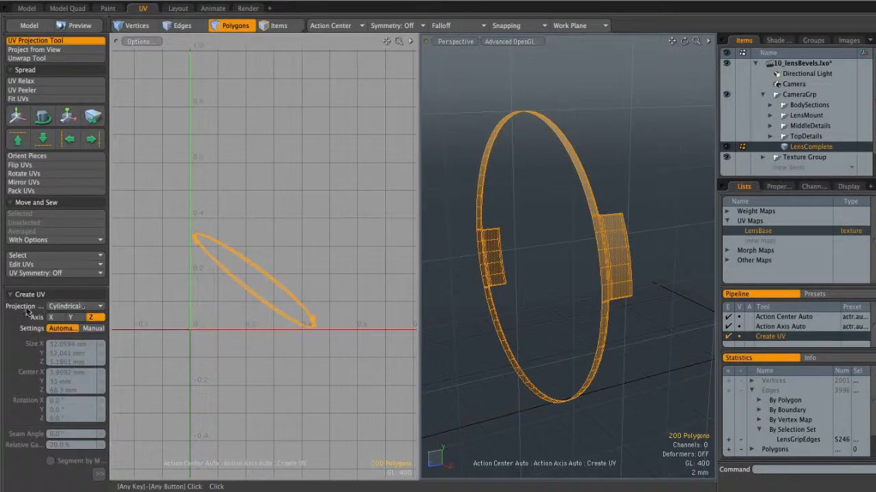
{"action": "left_click", "coordinate": [332, 183]}
{"action": "key", "text": "a"}
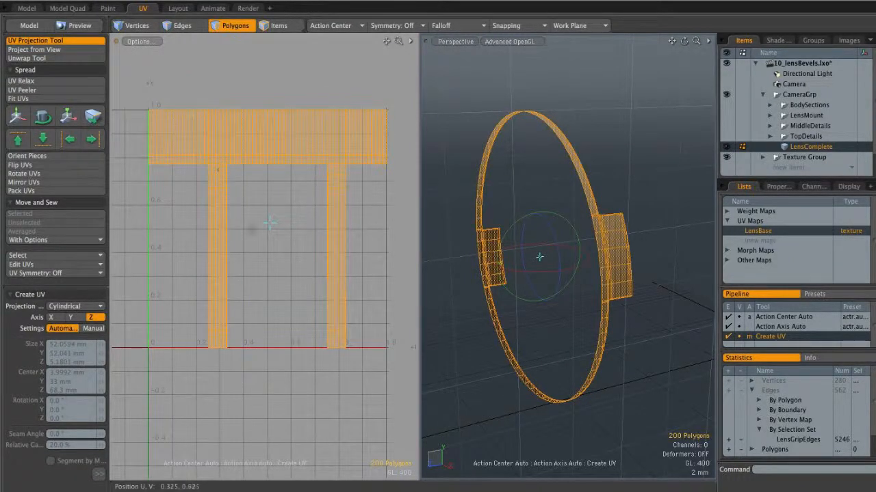
{"action": "key", "text": "space"}
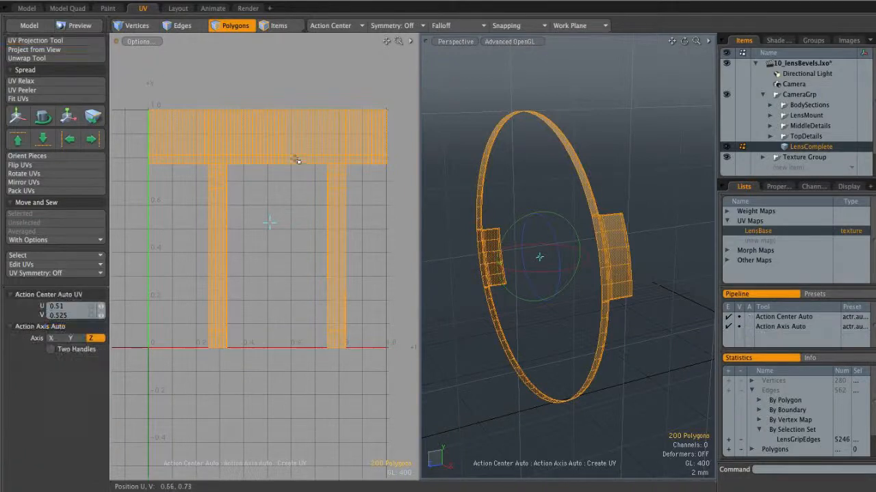
{"action": "key", "text": "w"}
{"action": "left_click_drag", "start_coordinate": [268, 158], "coordinate": [268, 229]}
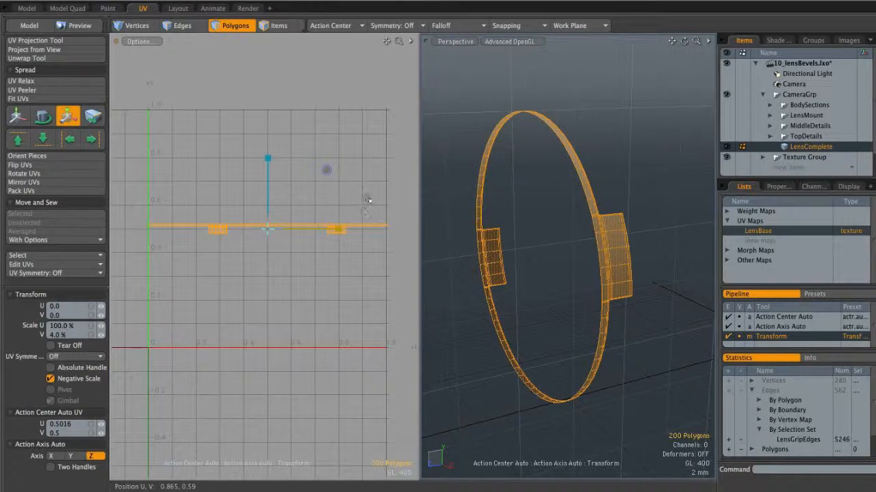
{"action": "key", "text": "space"}
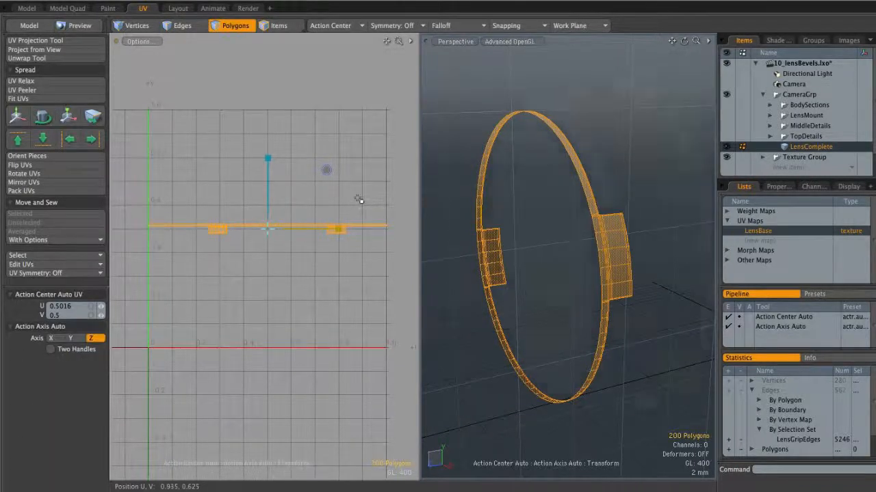
- Unhide the rest of the lens and move the flattened strip's UV island up by 0.38 in V
{"action": "key", "text": "w"}
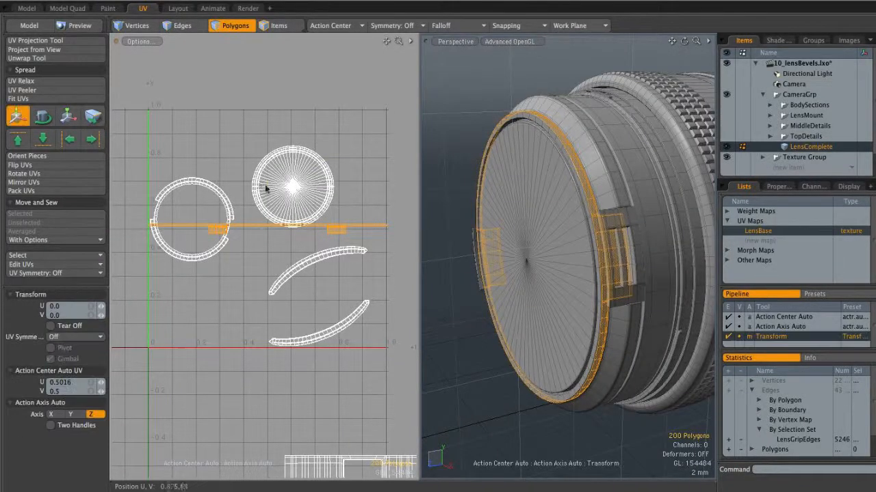
{"action": "left_click_drag", "start_coordinate": [267, 186], "coordinate": [267, 97]}
{"action": "scroll", "coordinate": [342, 224], "scroll_direction": "down", "scroll_amount": 5}
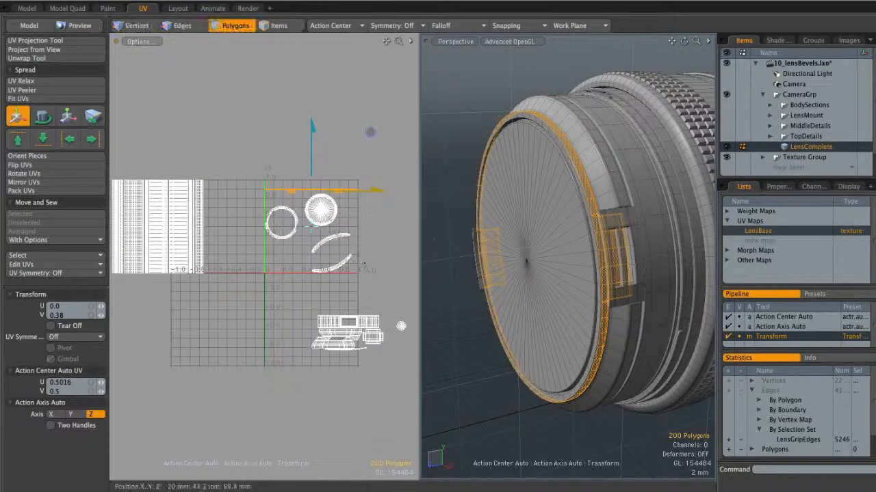
{"action": "middle_click_drag", "start_coordinate": [264, 227], "coordinate": [237, 223]}
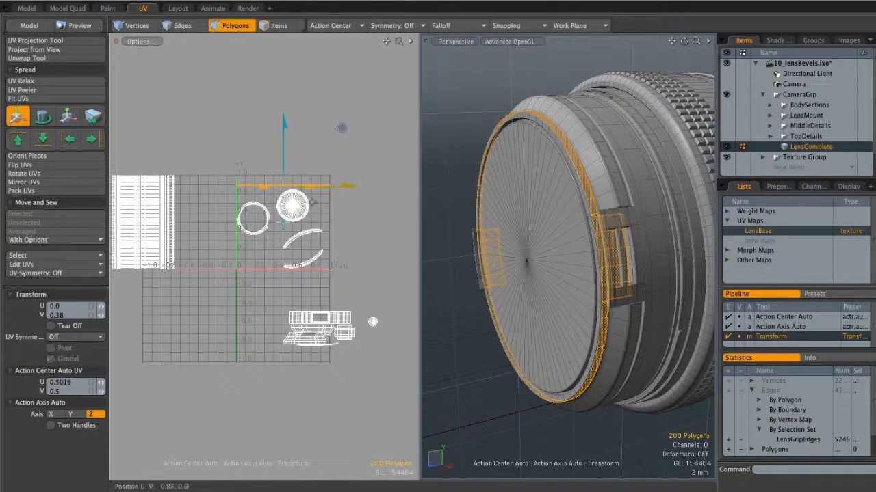
{"action": "middle_click_drag", "start_coordinate": [365, 234], "coordinate": [353, 238]}
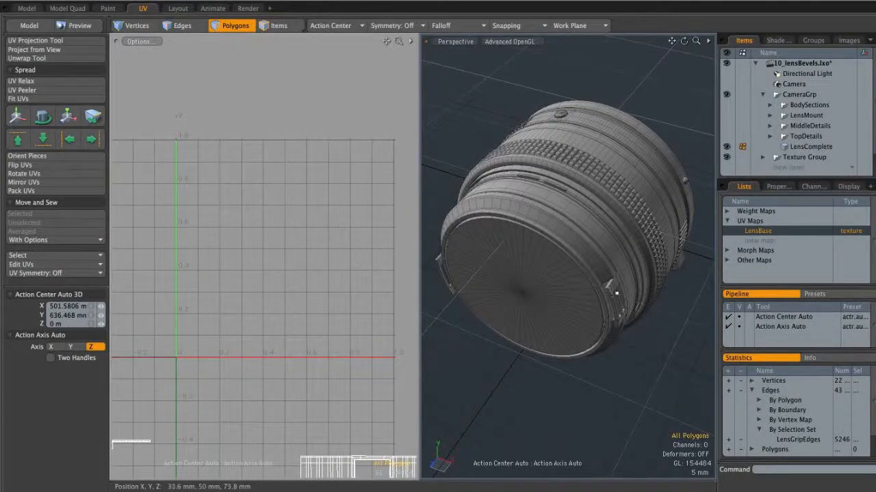
- Isolate the small curved slotted bracket beside the lens's end piece and clear its polygon selection
{"action": "left_click", "coordinate": [617, 289]}
{"action": "double_click", "coordinate": [615, 289]}
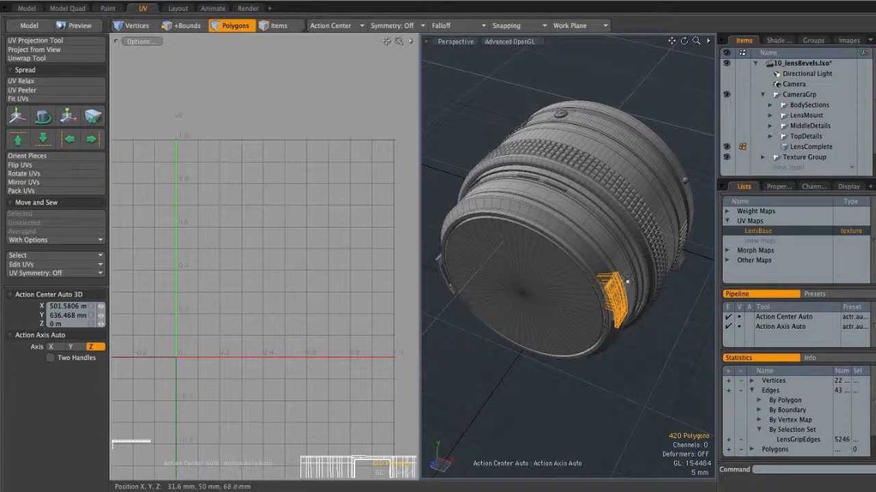
{"action": "key", "text": "shift+h"}
{"action": "left_click", "coordinate": [642, 316]}
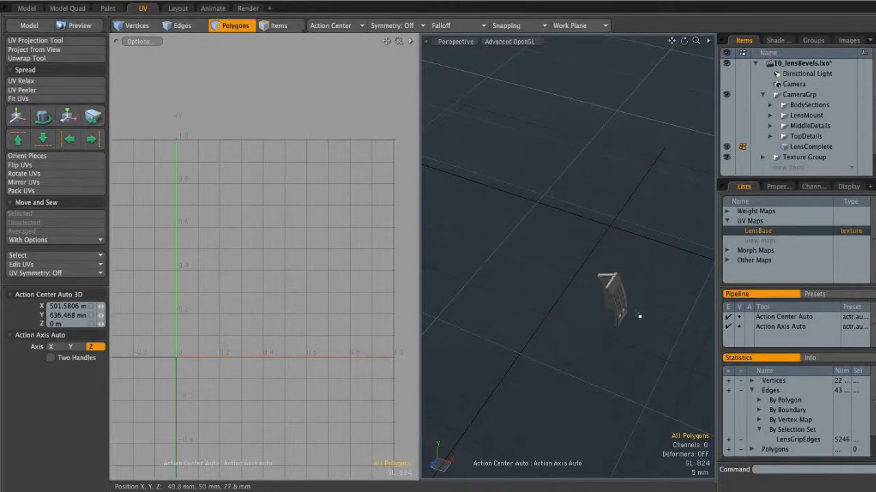
{"action": "left_click", "coordinate": [619, 290]}
{"action": "key", "text": "bracketright"}
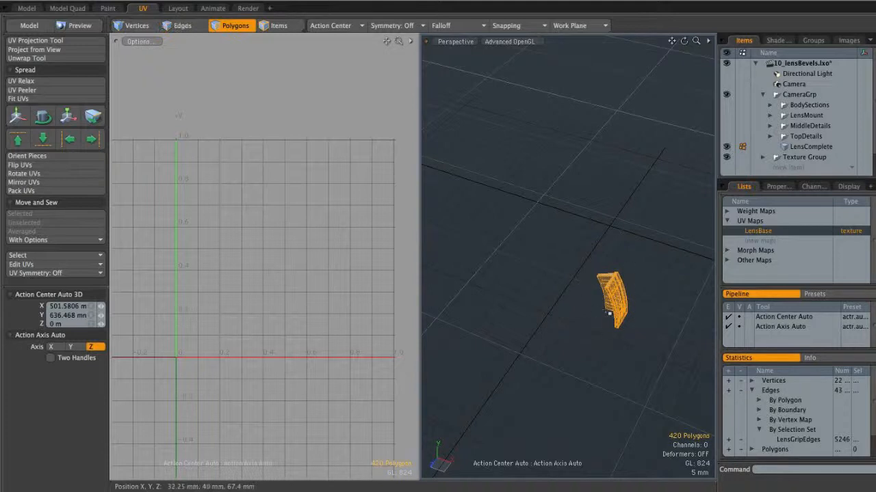
{"action": "key", "text": "shift+a"}
{"action": "left_click", "coordinate": [662, 321]}
- Select the edge loop where the bracket's solid plate meets its slotted plate as a seam
{"action": "left_click_drag", "start_coordinate": [661, 322], "coordinate": [573, 220], "text": "alt"}
{"action": "left_click_drag", "start_coordinate": [595, 345], "coordinate": [574, 344], "text": "alt"}
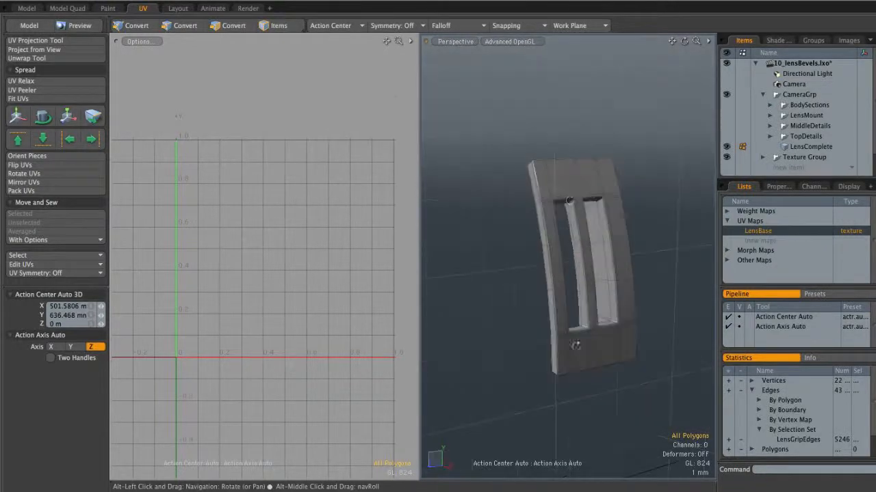
{"action": "left_click_drag", "start_coordinate": [574, 266], "coordinate": [689, 253], "text": "alt"}
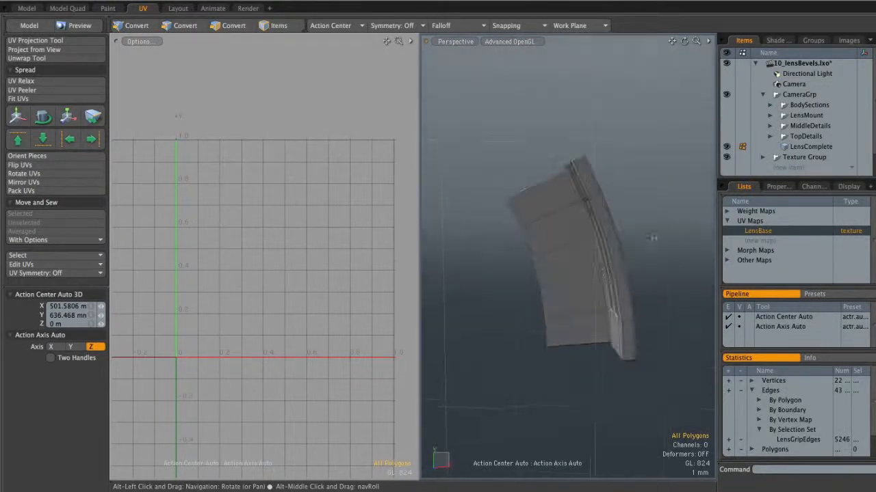
{"action": "left_click_drag", "start_coordinate": [597, 246], "coordinate": [541, 177], "text": "alt"}
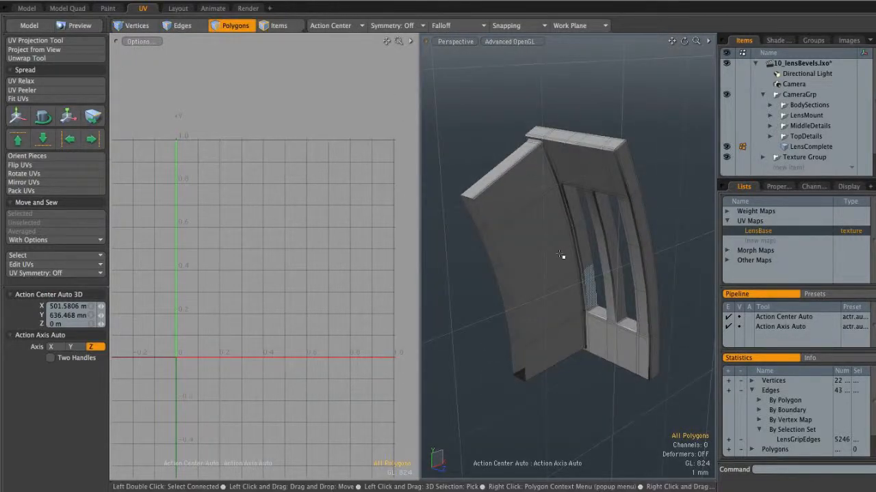
{"action": "scroll", "coordinate": [561, 166], "scroll_direction": "up", "scroll_amount": 6}
{"action": "key", "text": "2"}
{"action": "double_click", "coordinate": [559, 167]}
{"action": "scroll", "coordinate": [562, 202], "scroll_direction": "down", "scroll_amount": 5}
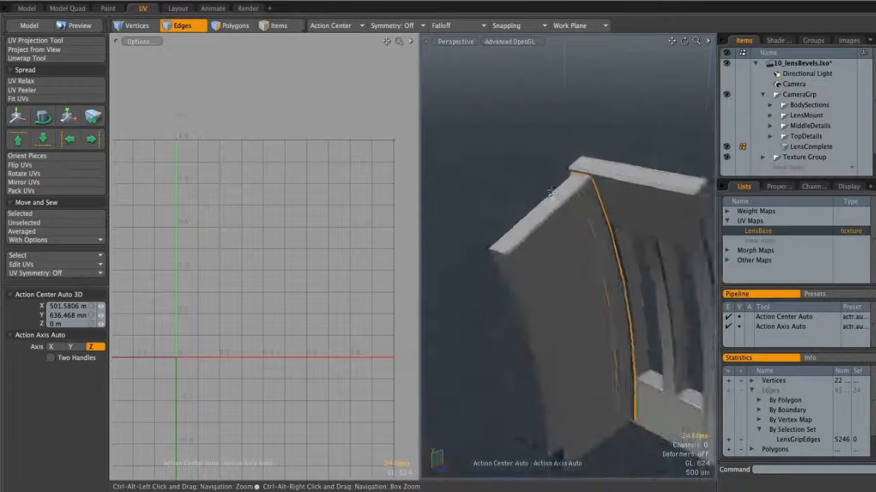
- Add the edge loops around both slot openings of the bracket to the seam selection
{"action": "left_click_drag", "start_coordinate": [563, 202], "coordinate": [660, 309], "text": "alt"}
{"action": "scroll", "coordinate": [566, 311], "scroll_direction": "up", "scroll_amount": 6}
{"action": "double_click", "coordinate": [593, 290], "text": "shift"}
{"action": "scroll", "coordinate": [651, 279], "scroll_direction": "down", "scroll_amount": 2}
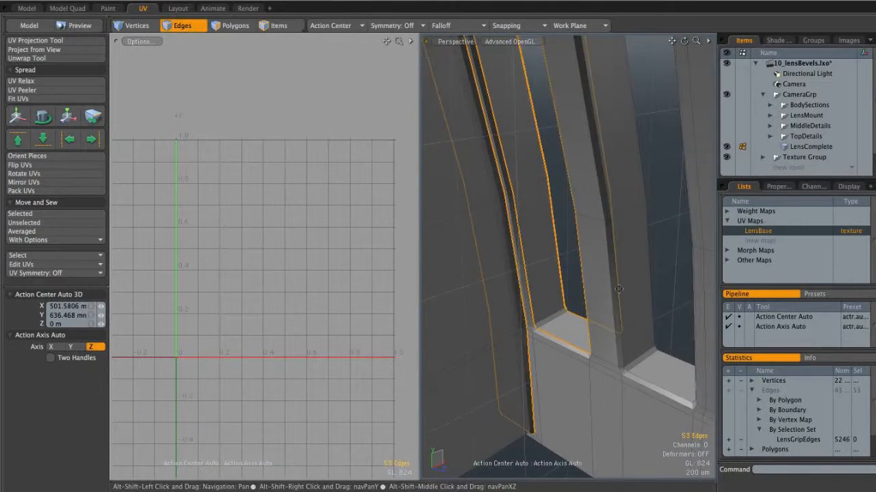
{"action": "double_click", "coordinate": [654, 287], "text": "shift"}
{"action": "double_click", "coordinate": [654, 290], "text": "shift"}
{"action": "left_click_drag", "start_coordinate": [660, 301], "coordinate": [572, 303], "text": "ctrl+alt"}
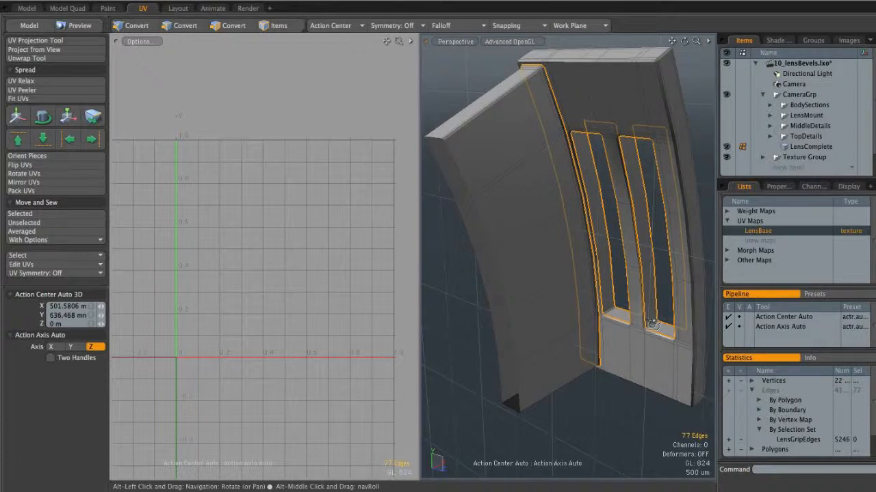
{"action": "left_click_drag", "start_coordinate": [640, 333], "coordinate": [573, 282], "text": "alt"}
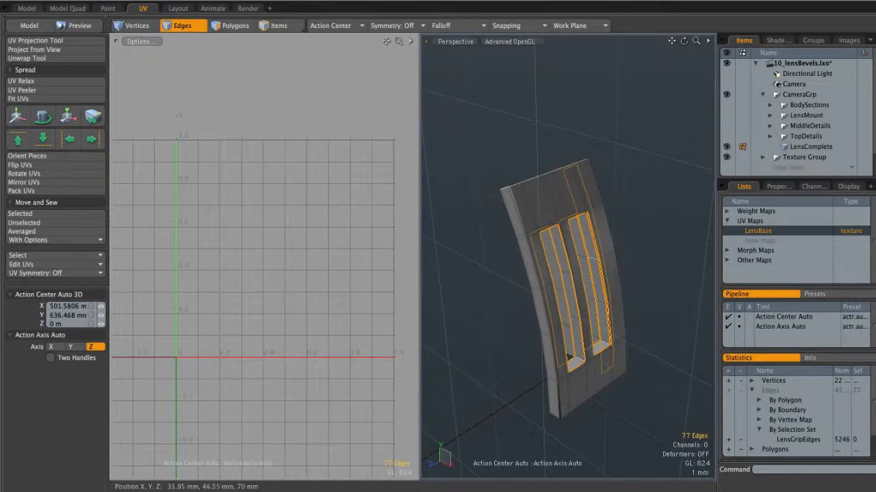
{"action": "left_click_drag", "start_coordinate": [547, 219], "coordinate": [517, 171], "text": "alt"}
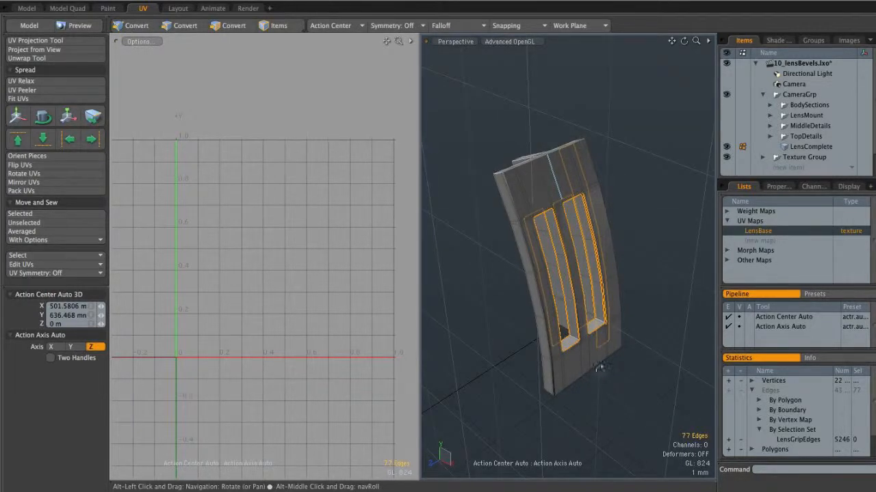
- Add the edges around the slotted plate's outer rim to the bracket's seam selection and check the seams from all sides
{"action": "left_click_drag", "start_coordinate": [502, 253], "coordinate": [643, 144], "text": "alt"}
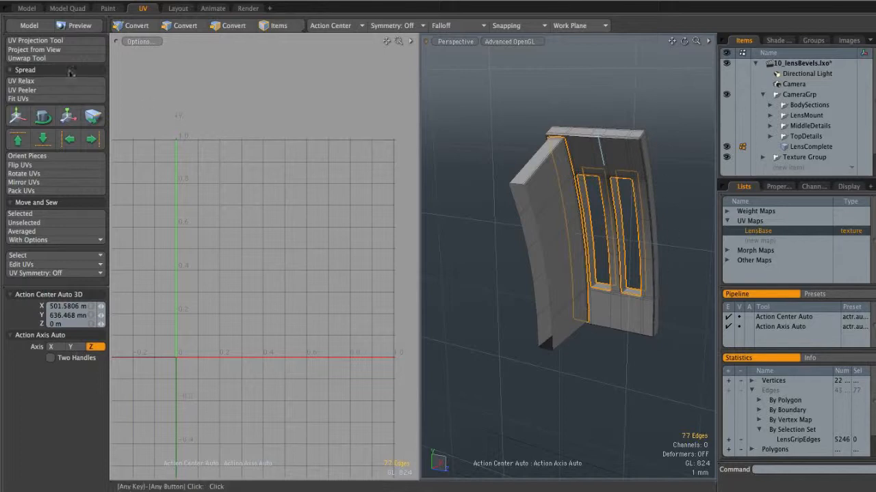
{"action": "left_click_drag", "start_coordinate": [657, 205], "coordinate": [632, 260], "text": "alt"}
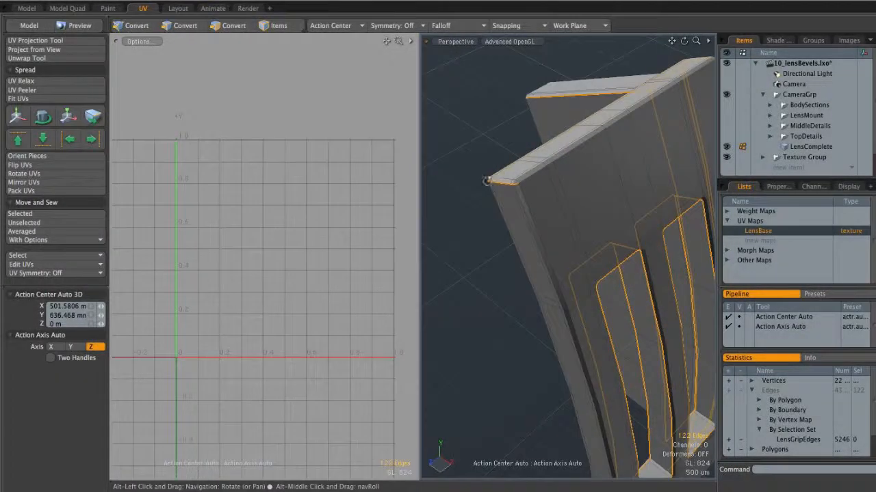
{"action": "left_click_drag", "start_coordinate": [530, 181], "coordinate": [575, 181], "text": "alt"}
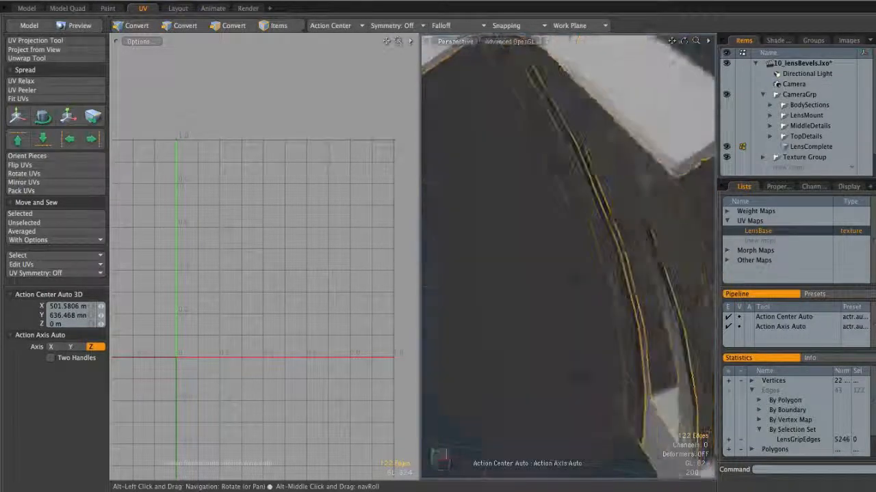
{"action": "left_click_drag", "start_coordinate": [643, 157], "coordinate": [523, 180], "text": "alt"}
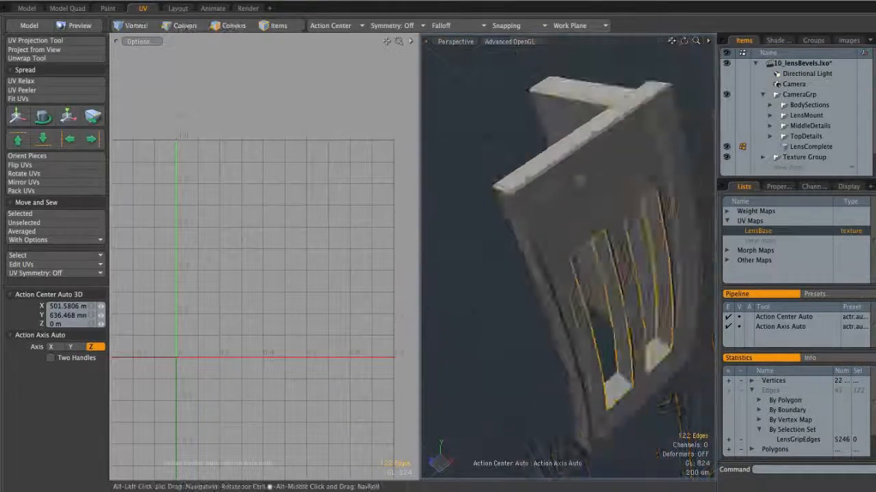
{"action": "left_click_drag", "start_coordinate": [616, 158], "coordinate": [562, 364], "text": "alt"}
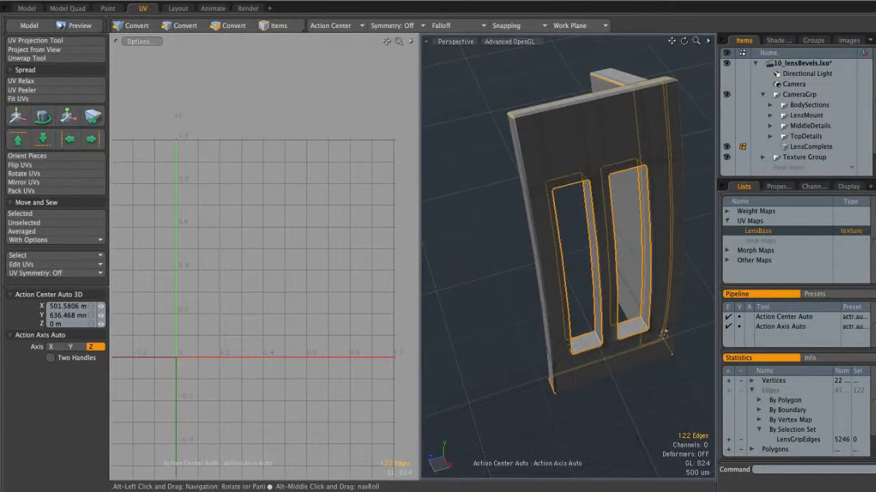
{"action": "mouse_move", "coordinate": [524, 122]}
{"action": "left_mouse_down", "text": "alt"}
{"action": "mouse_move", "coordinate": [547, 157]}
{"action": "mouse_move", "coordinate": [614, 125]}
{"action": "mouse_move", "coordinate": [595, 114]}
{"action": "mouse_move", "coordinate": [510, 113]}
{"action": "mouse_move", "coordinate": [522, 137]}
{"action": "left_mouse_up", "text": "alt"}
{"action": "left_click_drag", "start_coordinate": [455, 376], "coordinate": [452, 400], "text": "alt"}
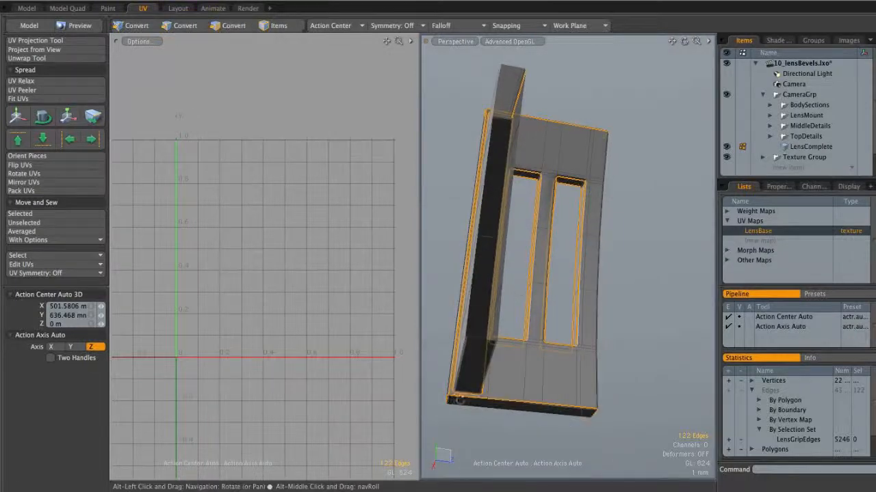
{"action": "left_click_drag", "start_coordinate": [586, 287], "coordinate": [501, 175], "text": "alt"}
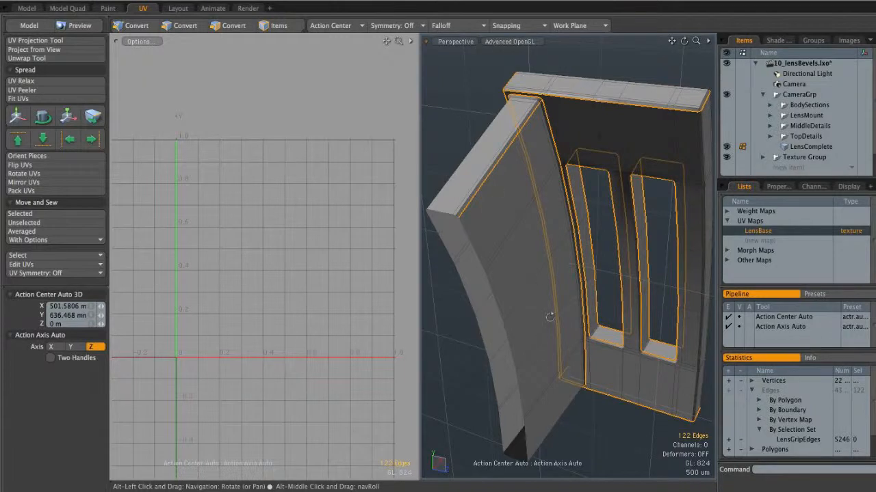
{"action": "left_click_drag", "start_coordinate": [606, 179], "coordinate": [519, 167], "text": "alt"}
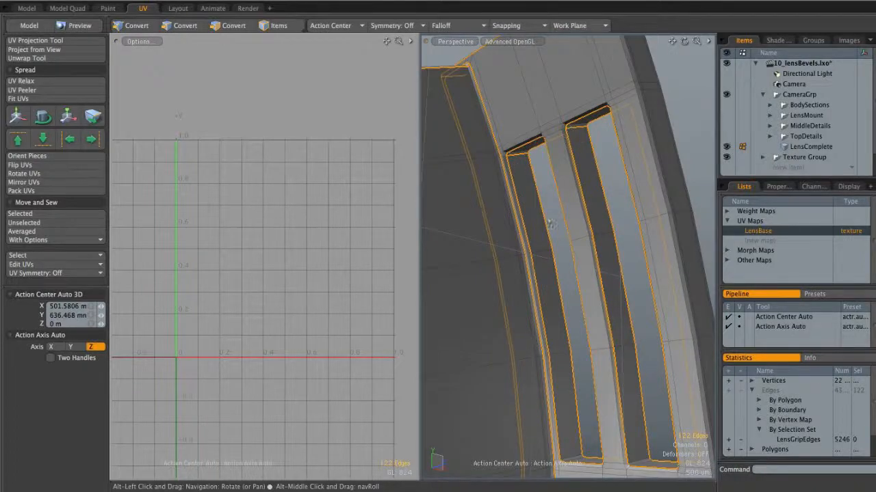
{"action": "key", "text": "a"}
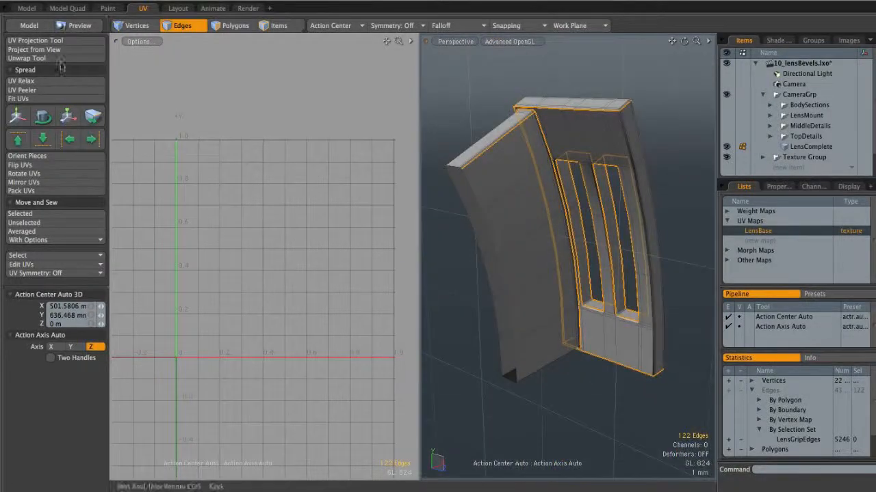
- Unwrap the bracket along the selected seams with a planar initial projection, and clear the edge selection
{"action": "left_click", "coordinate": [27, 58]}
{"action": "left_click", "coordinate": [290, 224]}
{"action": "left_click_drag", "start_coordinate": [315, 229], "coordinate": [314, 192], "text": "alt+shift"}
{"action": "scroll", "coordinate": [313, 198], "scroll_direction": "up", "scroll_amount": 2}
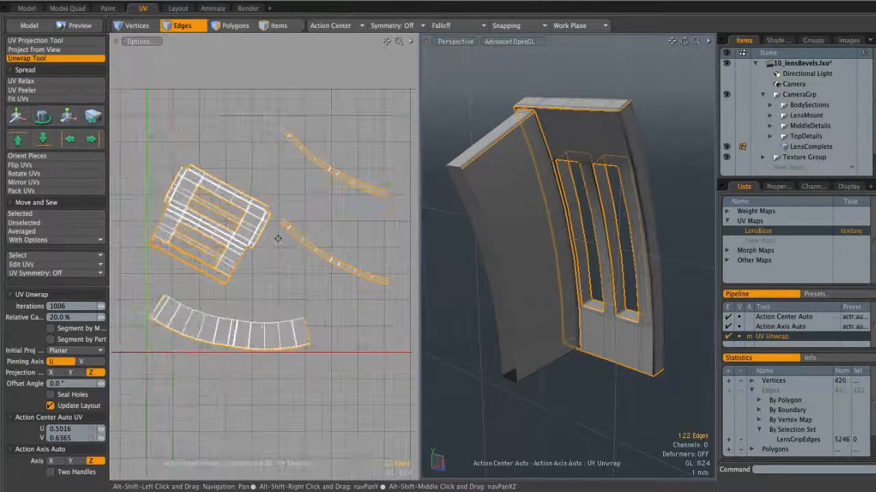
{"action": "left_click_drag", "start_coordinate": [308, 234], "coordinate": [303, 246], "text": "alt+shift"}
{"action": "scroll", "coordinate": [303, 245], "scroll_direction": "down", "scroll_amount": 5}
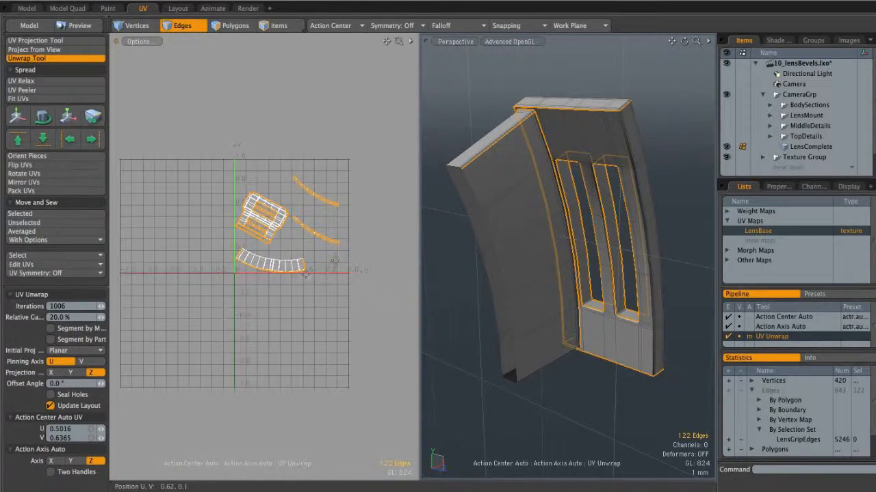
{"action": "key", "text": "space"}
{"action": "left_click", "coordinate": [660, 233]}
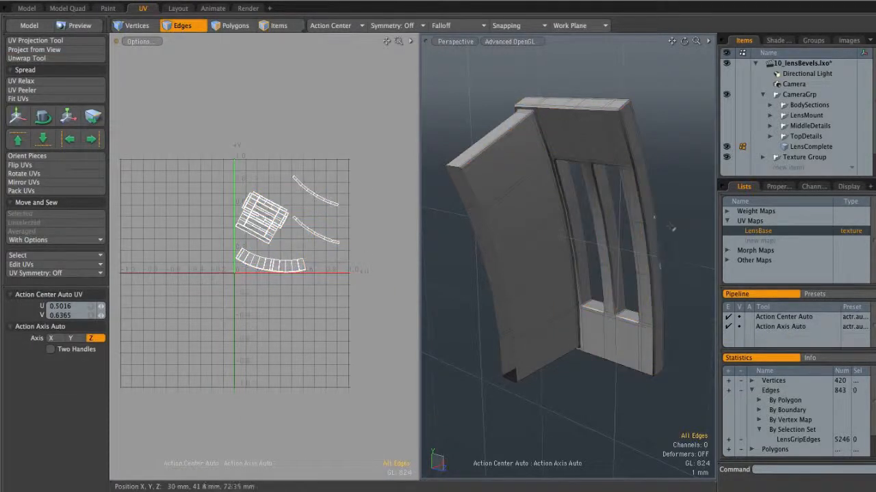
- Unhide the rest of the lens and select all polygons of the unwrapped slotted bracket to copy its UVs
{"action": "key", "text": "u"}
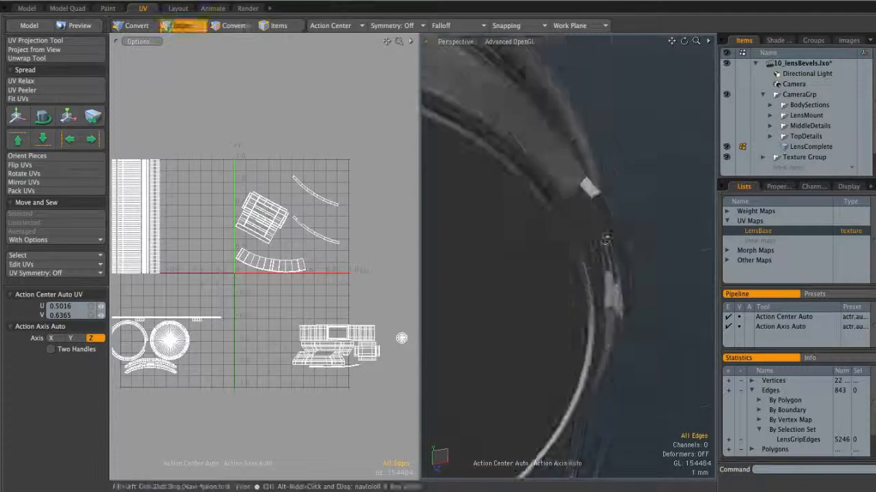
{"action": "left_click_drag", "start_coordinate": [600, 232], "coordinate": [589, 238], "text": "alt"}
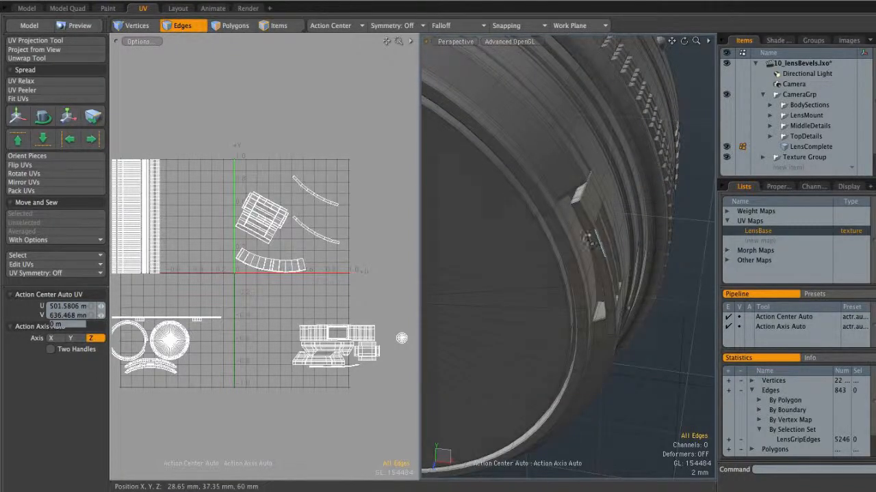
{"action": "key", "text": "3"}
{"action": "double_click", "coordinate": [588, 237]}
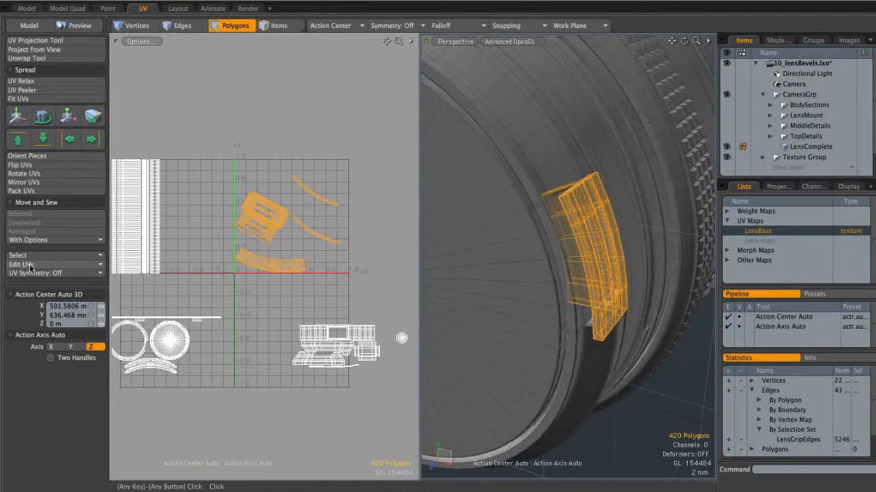
- Select the matching slotted bracket on the opposite side of the lens and paste the copied UVs onto it
{"action": "left_click_drag", "start_coordinate": [465, 256], "coordinate": [487, 264], "text": "alt"}
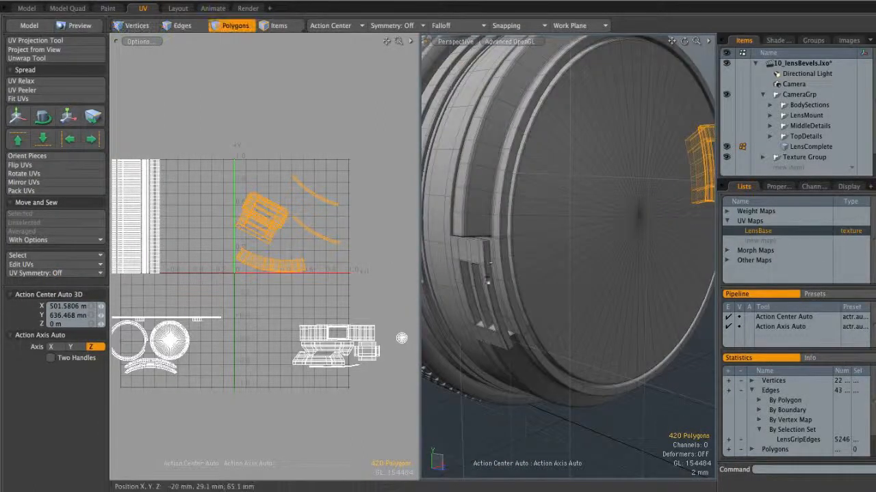
{"action": "double_click", "coordinate": [492, 264]}
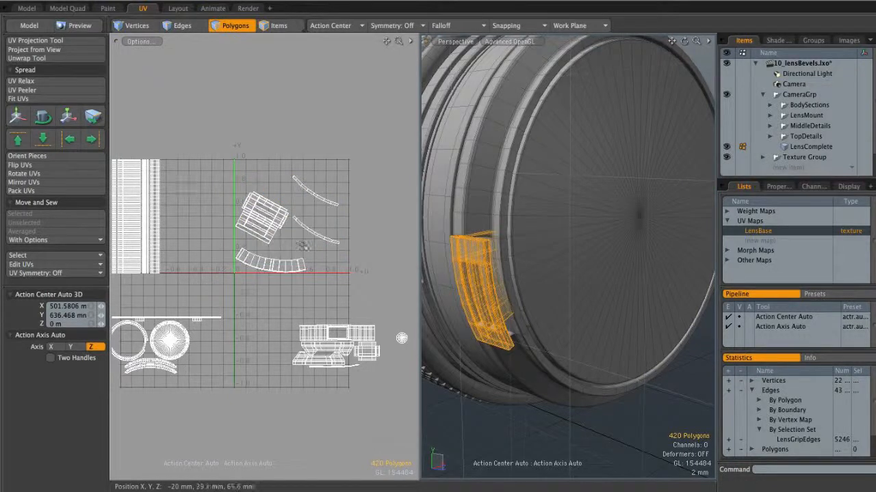
{"action": "left_click", "coordinate": [55, 265]}
{"action": "left_click", "coordinate": [51, 273]}
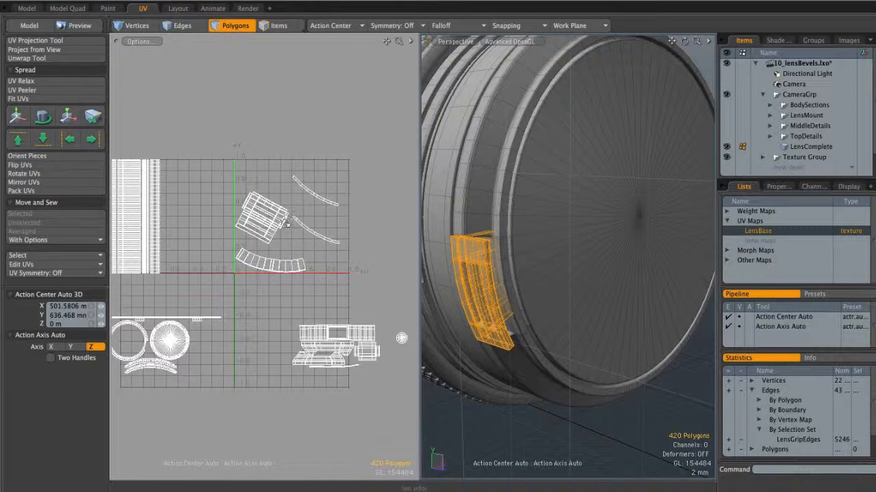
- Move the second bracket's UV islands about 1 unit in U, clear of the first bracket's islands, and drop the polygon selection
{"action": "left_click_drag", "start_coordinate": [327, 209], "coordinate": [381, 223], "text": "alt+shift"}
{"action": "key", "text": "y"}
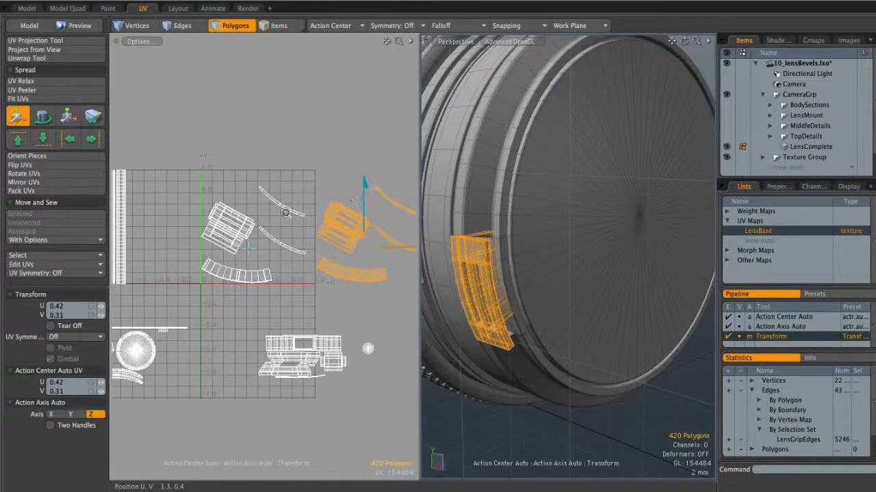
{"action": "key", "text": "a"}
{"action": "left_click_drag", "start_coordinate": [310, 224], "coordinate": [326, 223], "text": "alt+shift"}
{"action": "scroll", "coordinate": [325, 220], "scroll_direction": "down", "scroll_amount": 1}
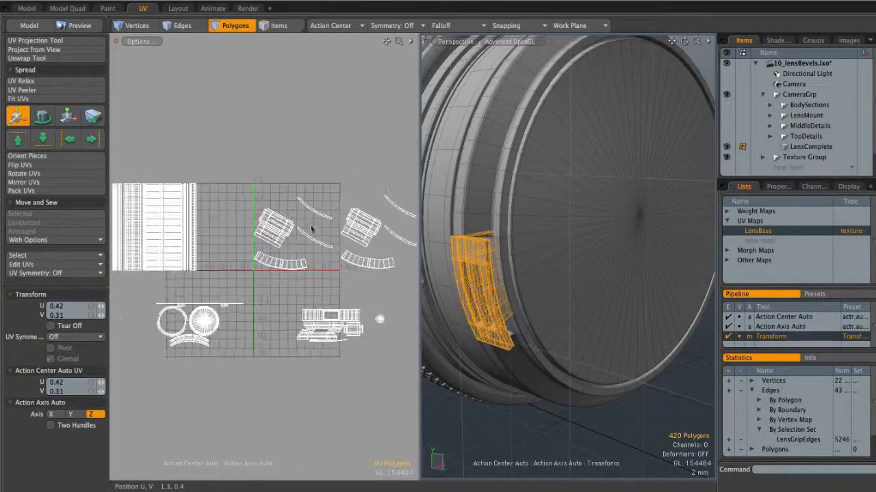
{"action": "key", "text": "Escape"}
{"action": "key", "text": "Escape"}
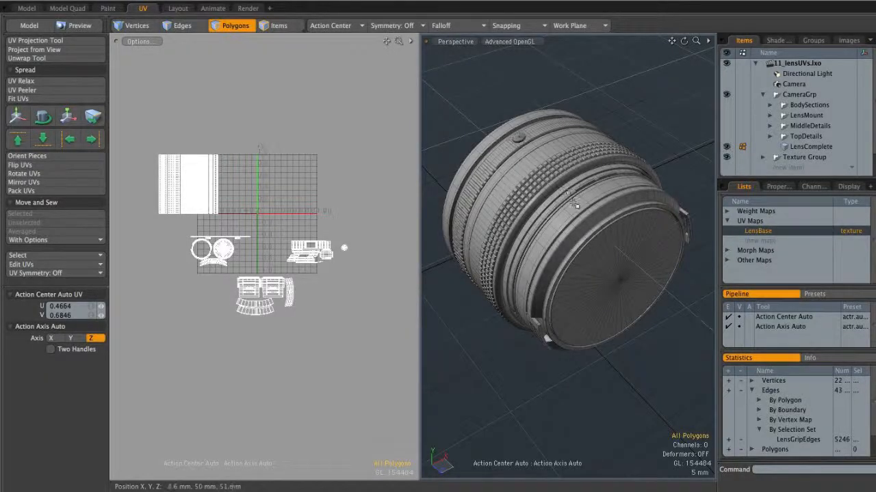
- Assign a new material named LensBlackPlastic to the LensComplete mesh
{"action": "left_click", "coordinate": [810, 147]}
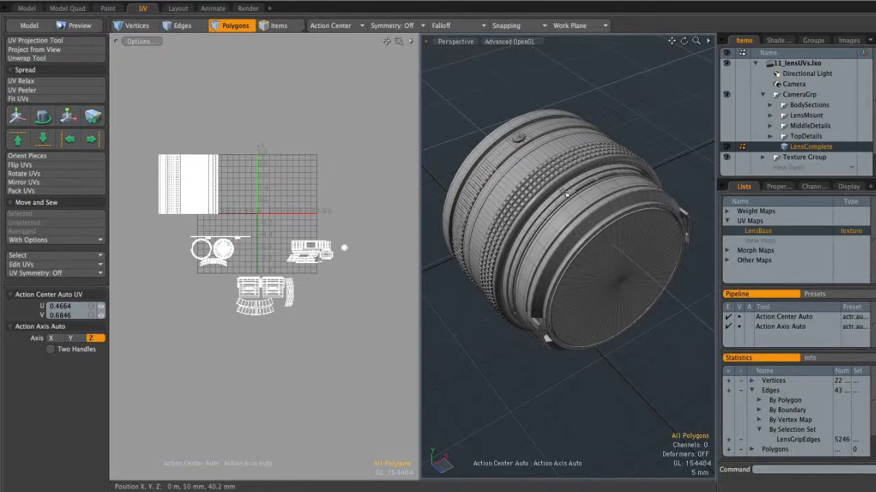
{"action": "key", "text": "m"}
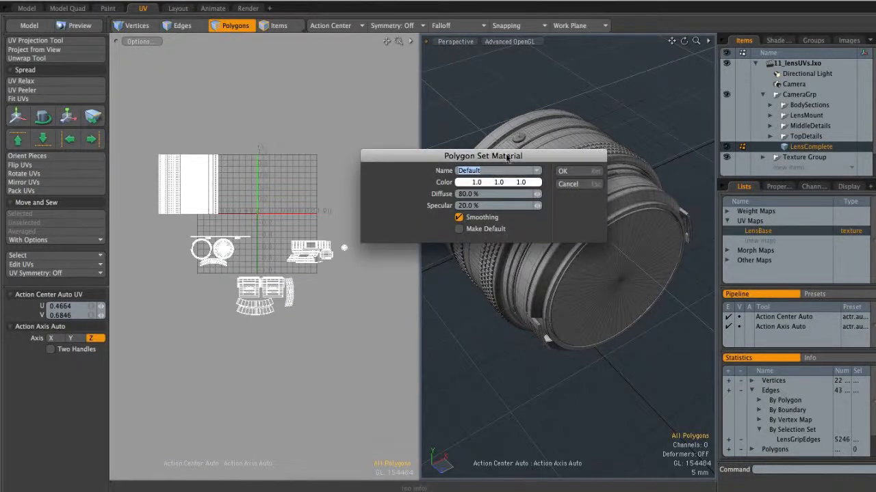
{"action": "type", "text": "LensBlackPlastic"}
{"action": "key", "text": "Return"}
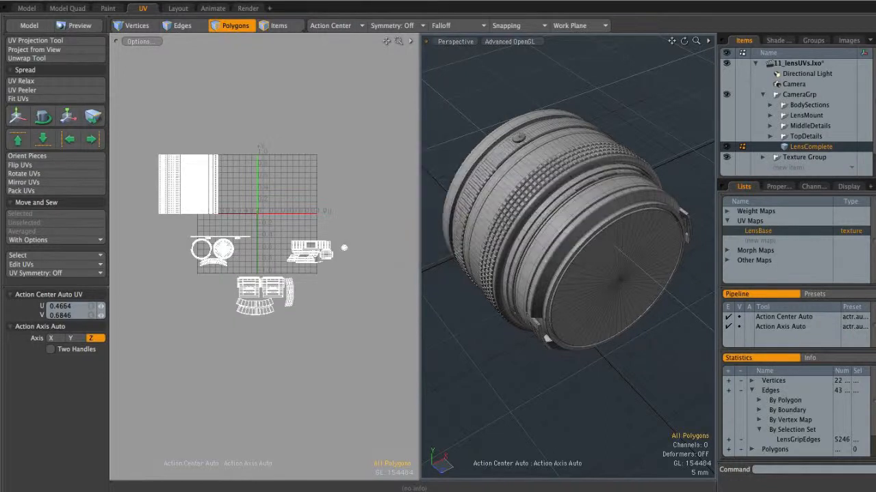
- Add the checker4x4 image as a texture layer above the material in the LensBlackPlastic group
{"action": "left_click", "coordinate": [777, 41]}
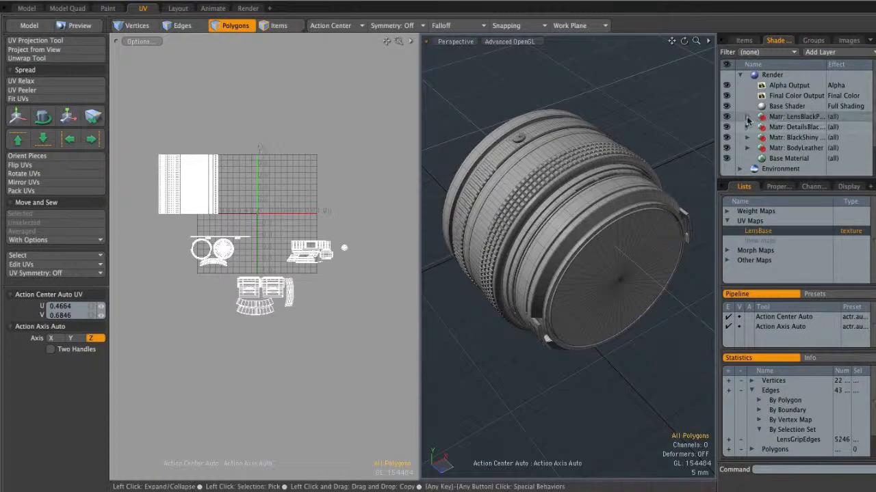
{"action": "left_click", "coordinate": [747, 117]}
{"action": "left_click", "coordinate": [786, 127]}
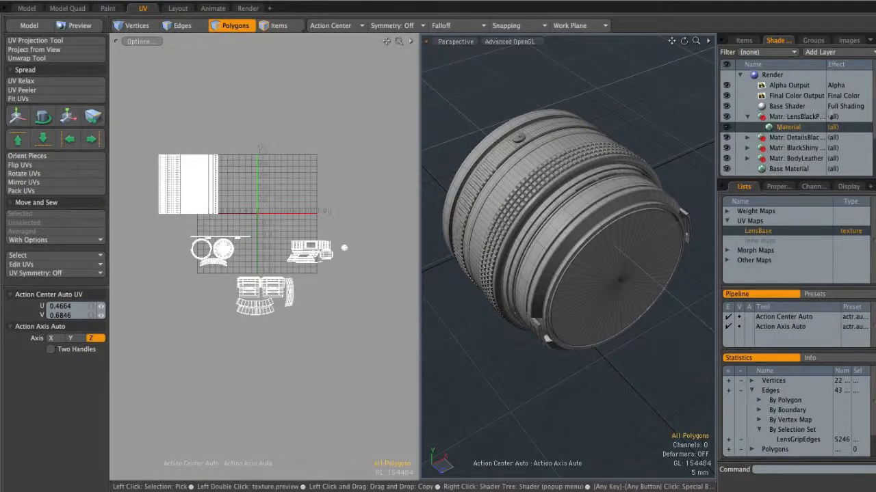
{"action": "left_click", "coordinate": [820, 52]}
{"action": "left_click", "coordinate": [818, 123]}
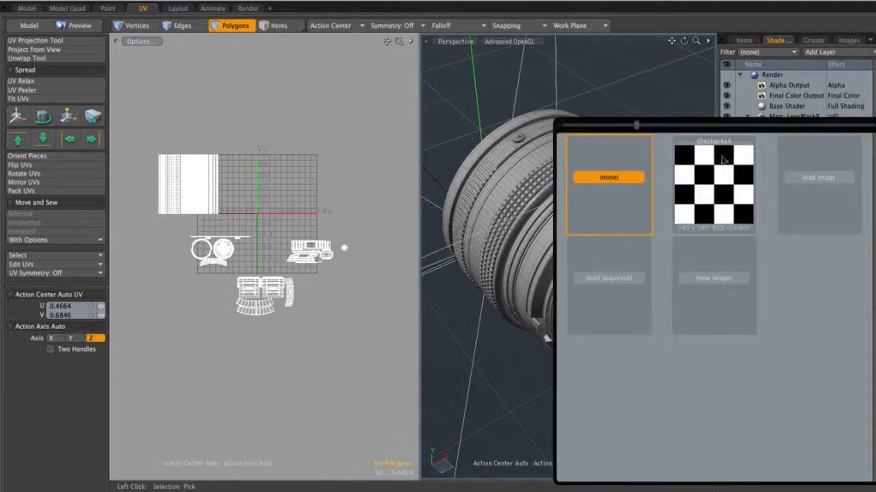
{"action": "left_click", "coordinate": [717, 186]}
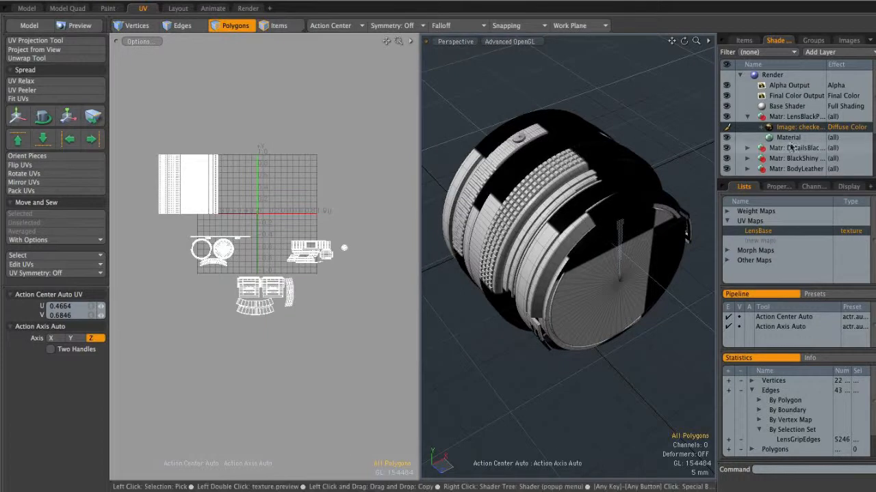
- Set the checker image's horizontal and vertical wrap to 30
{"action": "left_click", "coordinate": [779, 187]}
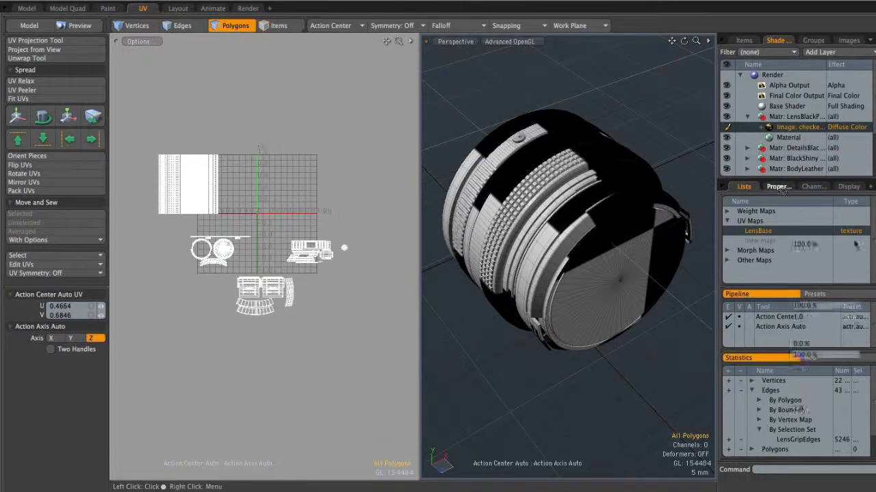
{"action": "left_click", "coordinate": [874, 223]}
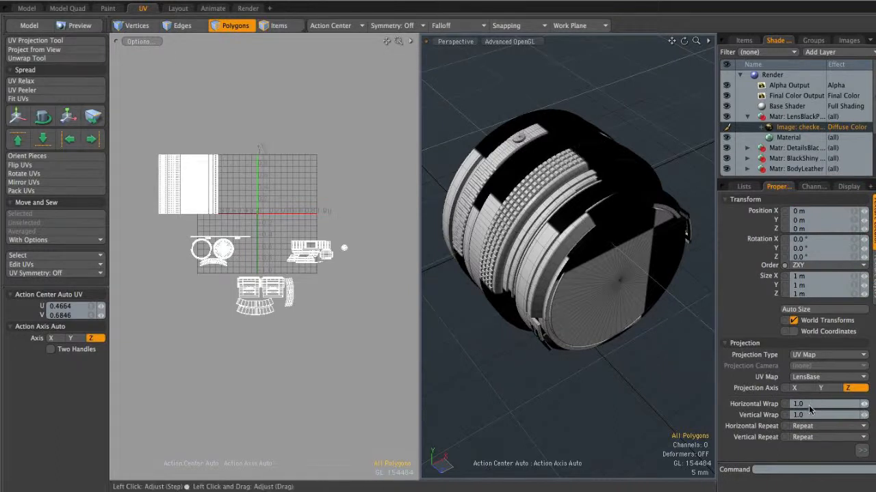
{"action": "type", "text": "3"}
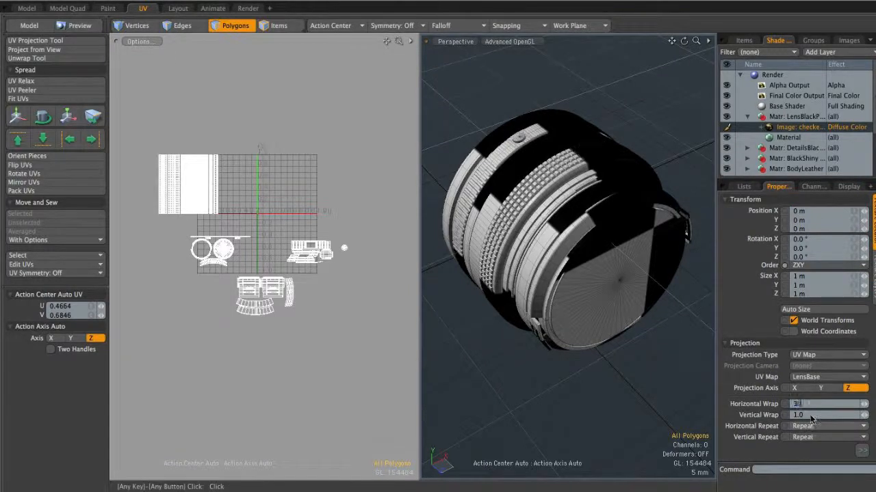
{"action": "type", "text": "0"}
{"action": "key", "text": "Tab"}
{"action": "type", "text": "30"}
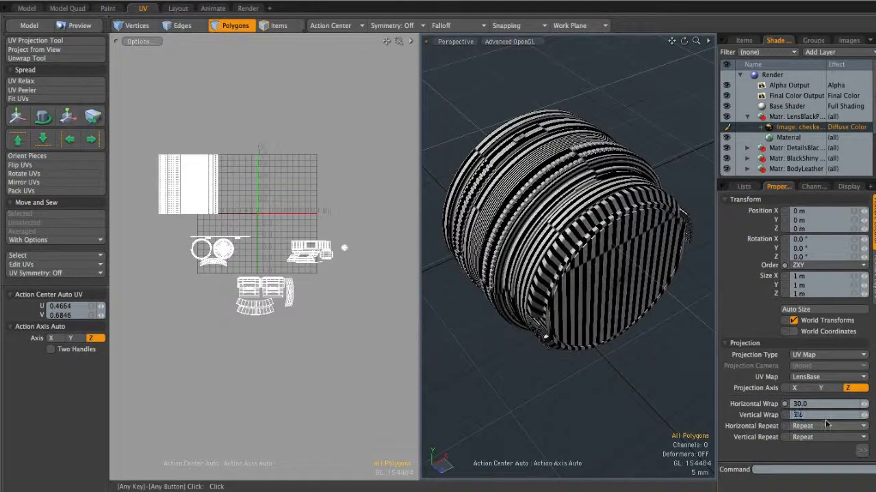
{"action": "key", "text": "Return"}
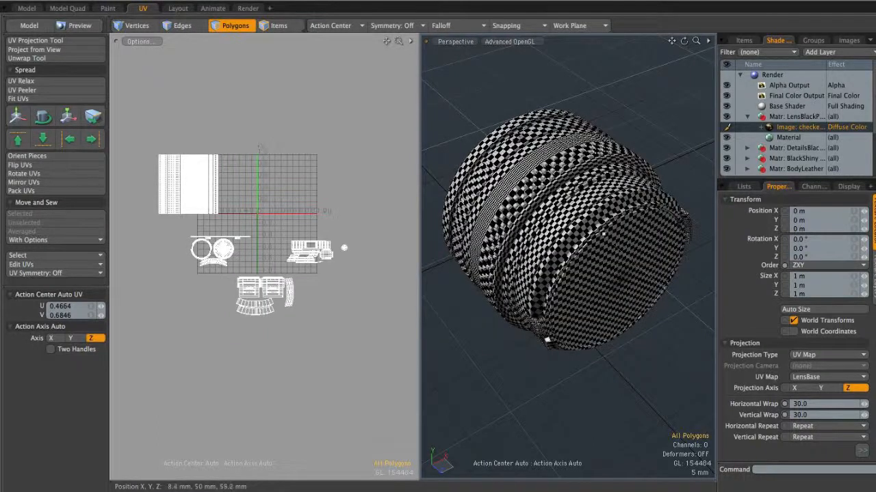
- Inspect the checker pattern around the lens for stretching and select the whole block of ring strips in the UV map
{"action": "mouse_move", "coordinate": [544, 197]}
{"action": "left_mouse_down", "text": "alt"}
{"action": "mouse_move", "coordinate": [532, 207]}
{"action": "mouse_move", "coordinate": [557, 202]}
{"action": "left_mouse_up", "text": "alt"}
{"action": "left_click_drag", "start_coordinate": [586, 237], "coordinate": [538, 240], "text": "alt"}
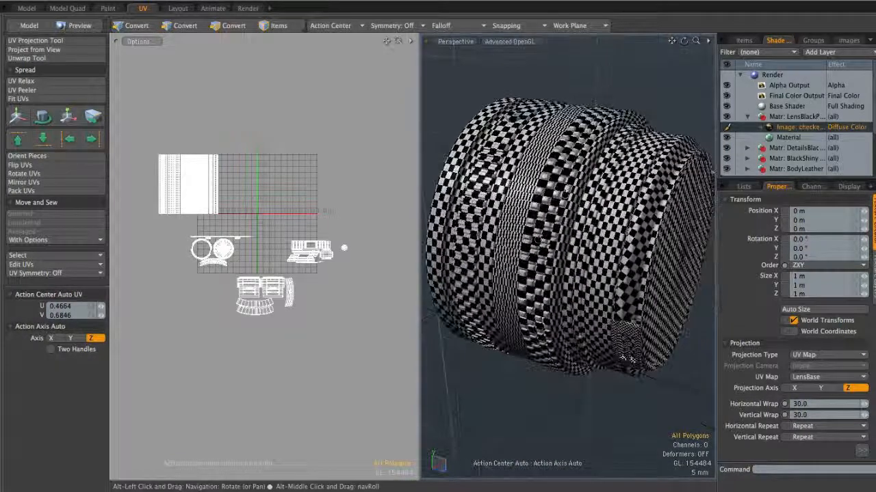
{"action": "mouse_move", "coordinate": [563, 205]}
{"action": "left_mouse_down", "text": "alt"}
{"action": "mouse_move", "coordinate": [532, 223]}
{"action": "mouse_move", "coordinate": [575, 194]}
{"action": "left_mouse_up", "text": "alt"}
{"action": "left_click_drag", "start_coordinate": [640, 272], "coordinate": [699, 240], "text": "alt"}
{"action": "left_click_drag", "start_coordinate": [241, 184], "coordinate": [366, 171], "text": "alt"}
{"action": "mouse_move", "coordinate": [366, 166]}
{"action": "right_mouse_down"}
{"action": "mouse_move", "coordinate": [370, 287]}
{"action": "mouse_move", "coordinate": [177, 301]}
{"action": "mouse_move", "coordinate": [146, 214]}
{"action": "mouse_move", "coordinate": [371, 106]}
{"action": "right_mouse_up"}
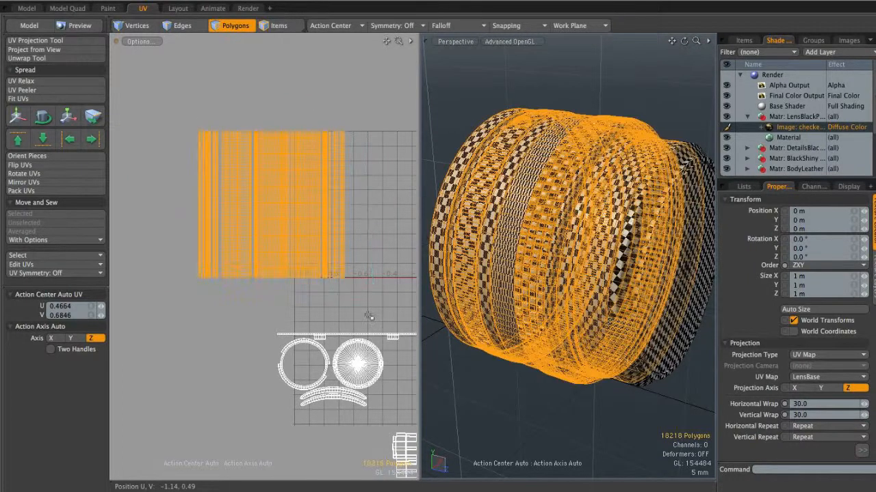
- Clear the ring strip selection, review the lens's UV islands, and examine the checker scale across the whole camera
{"action": "left_click", "coordinate": [398, 370]}
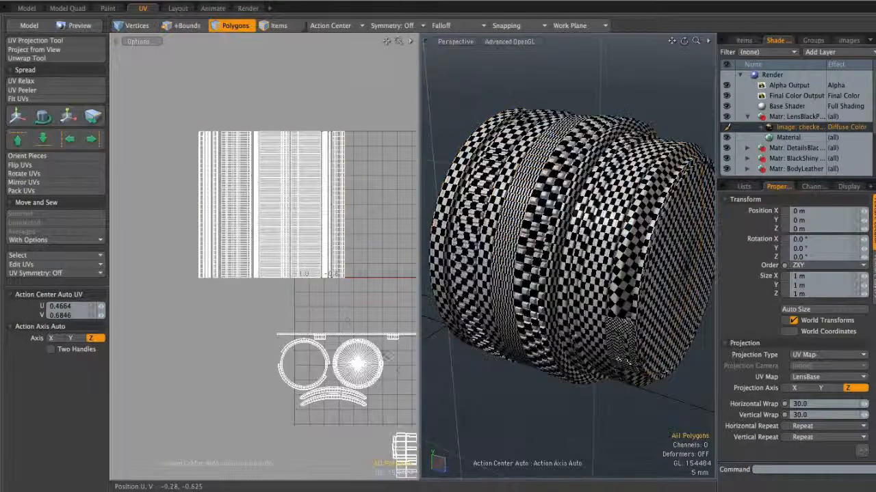
{"action": "key", "text": "a"}
{"action": "left_click_drag", "start_coordinate": [376, 279], "coordinate": [362, 254], "text": "alt+shift"}
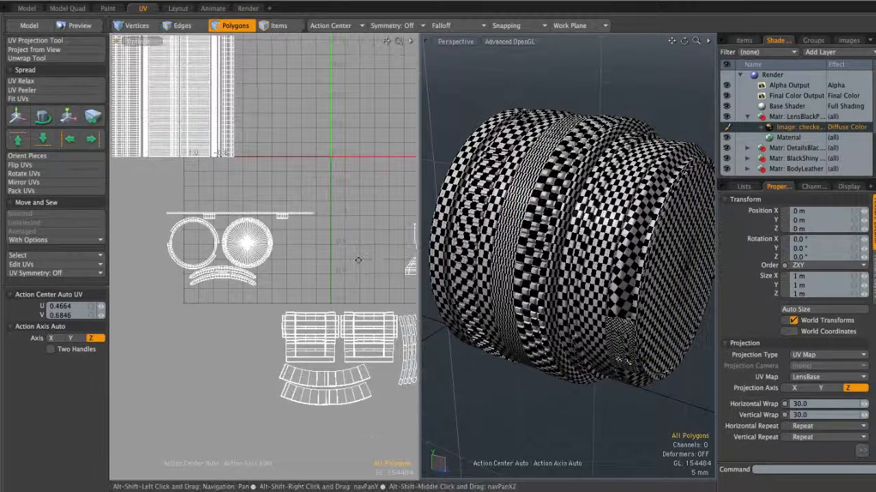
{"action": "scroll", "coordinate": [349, 259], "scroll_direction": "down", "scroll_amount": 2}
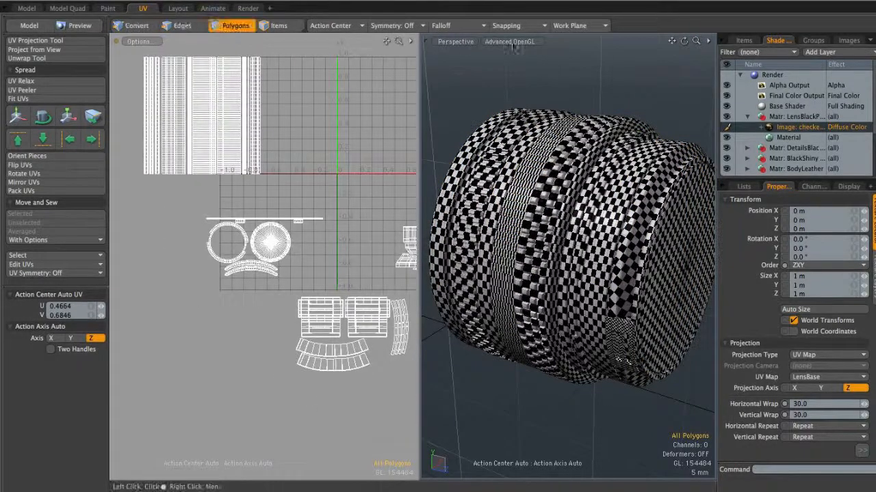
{"action": "left_click_drag", "start_coordinate": [334, 222], "coordinate": [323, 236], "text": "alt+shift"}
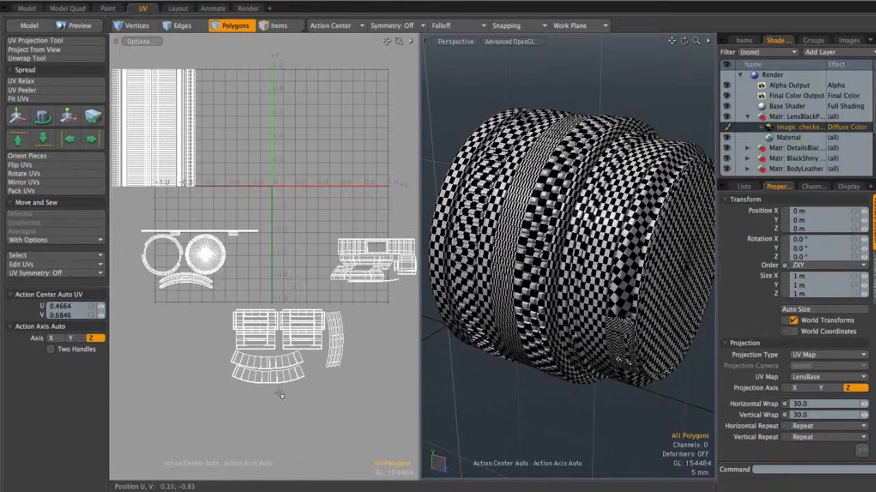
{"action": "left_click_drag", "start_coordinate": [318, 187], "coordinate": [304, 206], "text": "alt"}
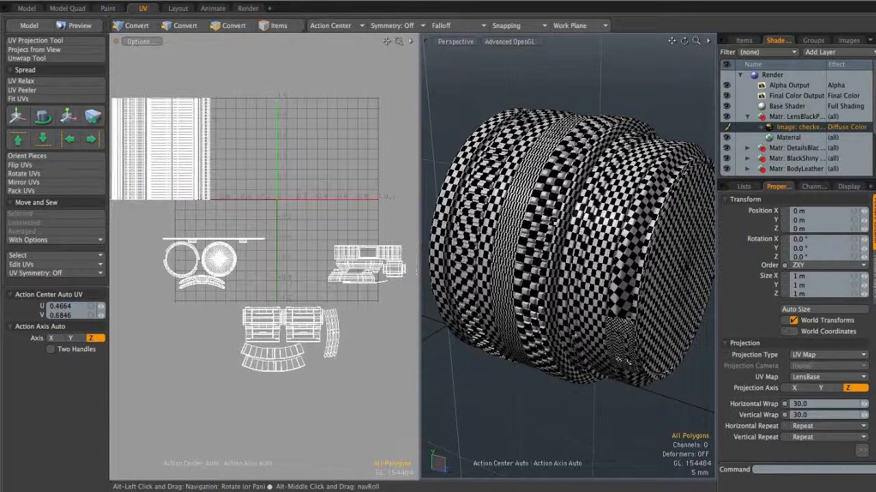
{"action": "left_click_drag", "start_coordinate": [568, 246], "coordinate": [527, 202], "text": "alt"}
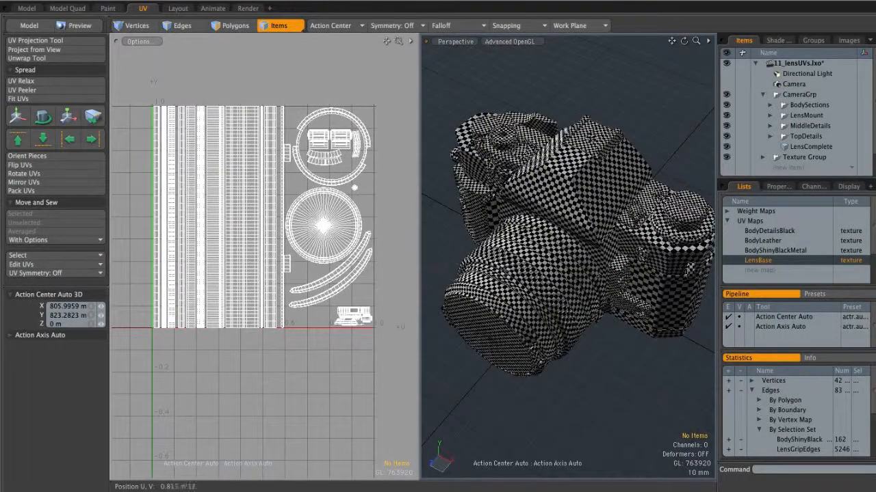
{"action": "left_click_drag", "start_coordinate": [537, 316], "coordinate": [496, 315], "text": "alt"}
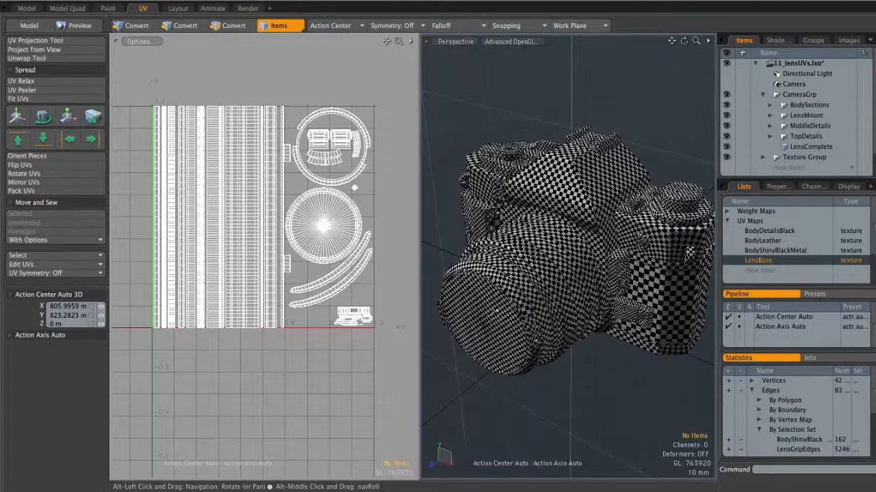
{"action": "left_click_drag", "start_coordinate": [573, 248], "coordinate": [643, 270], "text": "alt"}
{"action": "left_click_drag", "start_coordinate": [531, 236], "coordinate": [537, 257], "text": "alt+shift"}
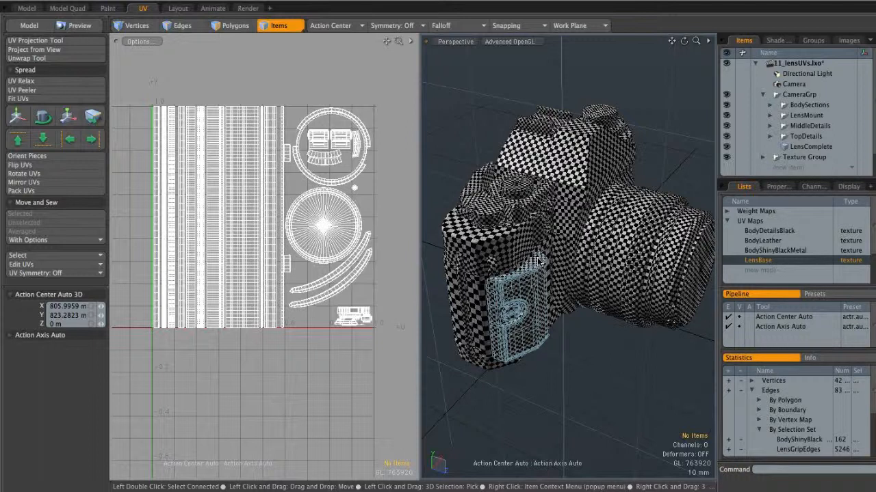
{"action": "left_click_drag", "start_coordinate": [663, 157], "coordinate": [654, 171], "text": "alt"}
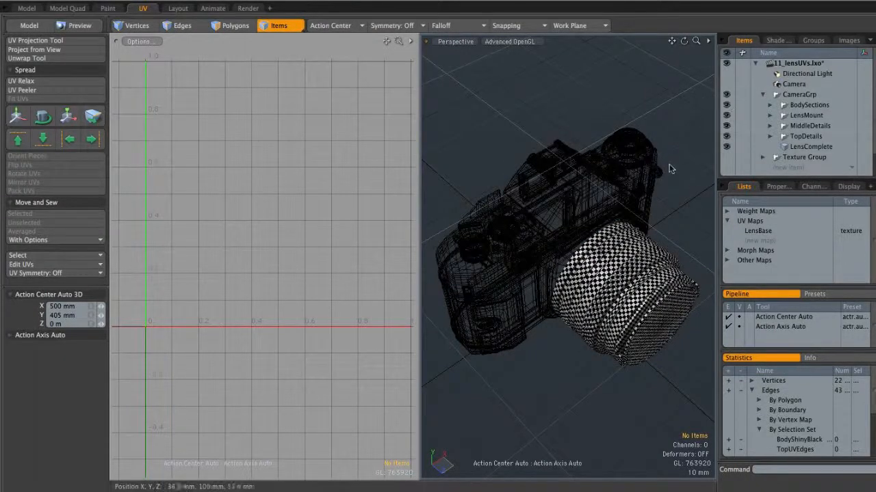
- Clear the item selection and switch the perspective viewport to Shaded display
{"action": "mouse_move", "coordinate": [677, 218]}
{"action": "right_mouse_down"}
{"action": "mouse_move", "coordinate": [682, 182]}
{"action": "mouse_move", "coordinate": [640, 110]}
{"action": "mouse_move", "coordinate": [452, 184]}
{"action": "mouse_move", "coordinate": [419, 287]}
{"action": "mouse_move", "coordinate": [493, 400]}
{"action": "mouse_move", "coordinate": [651, 405]}
{"action": "mouse_move", "coordinate": [687, 247]}
{"action": "mouse_move", "coordinate": [681, 221]}
{"action": "right_mouse_up"}
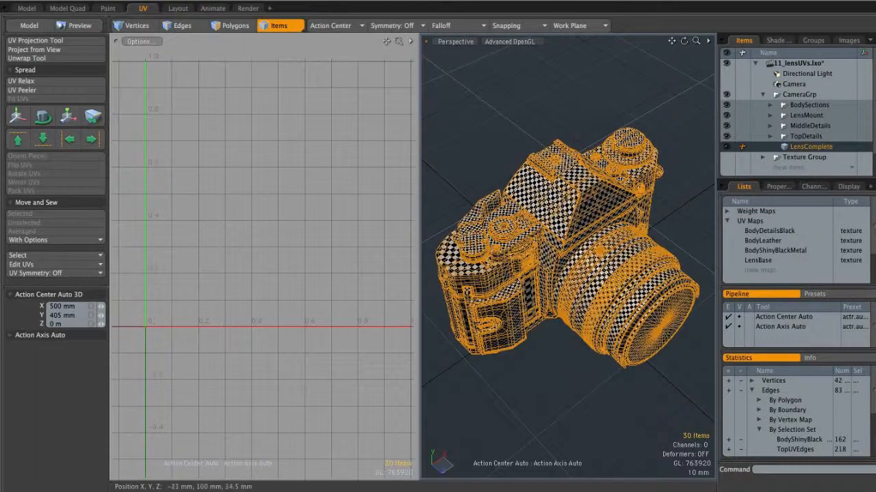
{"action": "left_click", "coordinate": [674, 201]}
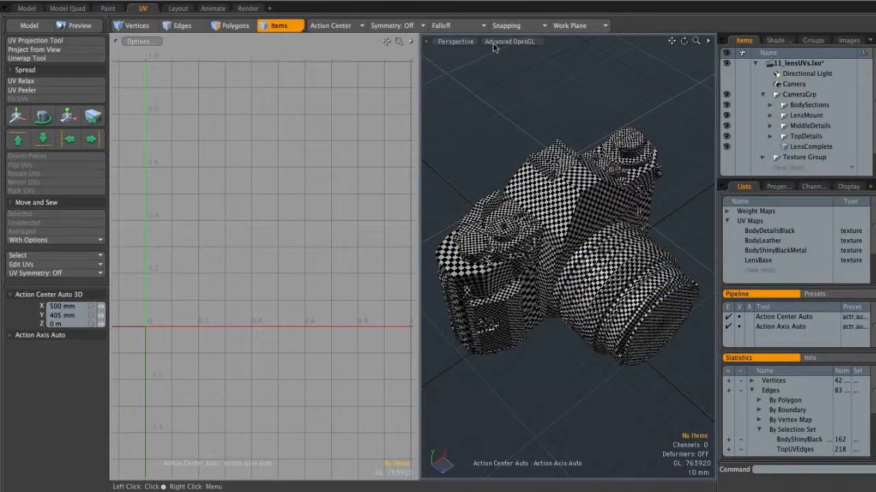
{"action": "left_click", "coordinate": [522, 43]}
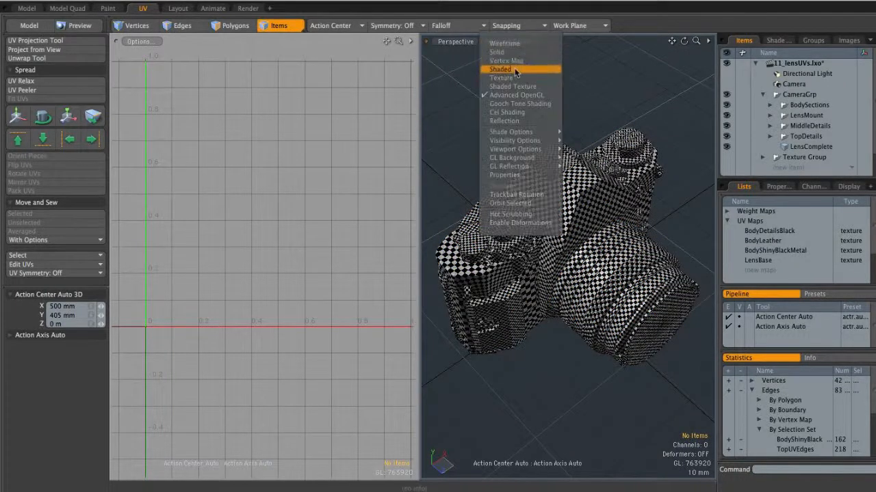
{"action": "left_click", "coordinate": [518, 68]}
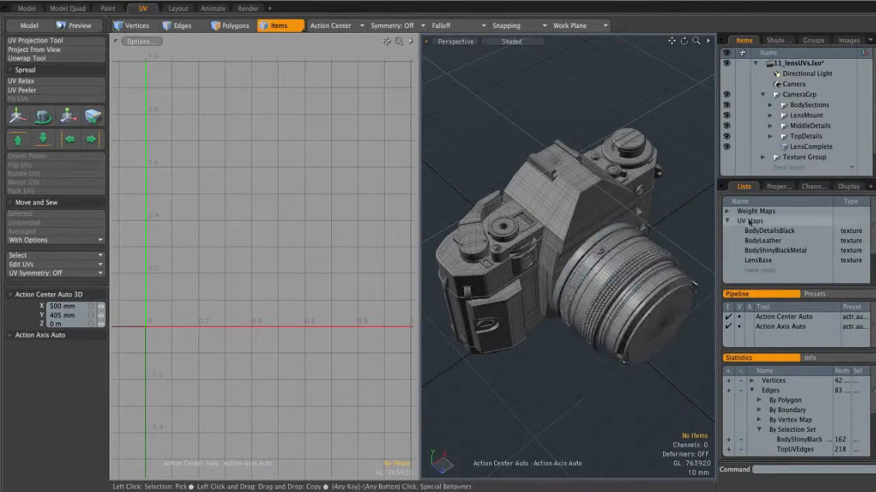
- Create a UV map named Graphics and hide LensMount, MiddleDetails, TopDetails and LensComplete
{"action": "left_click", "coordinate": [783, 270]}
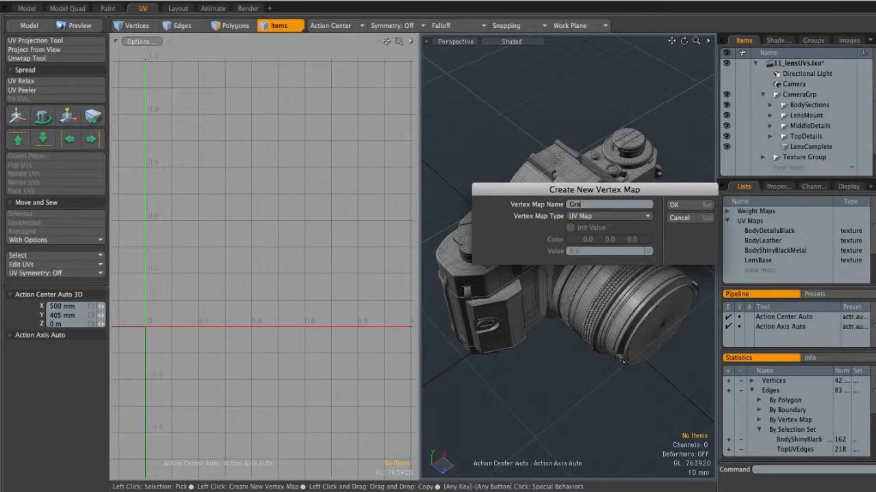
{"action": "key", "text": "Return"}
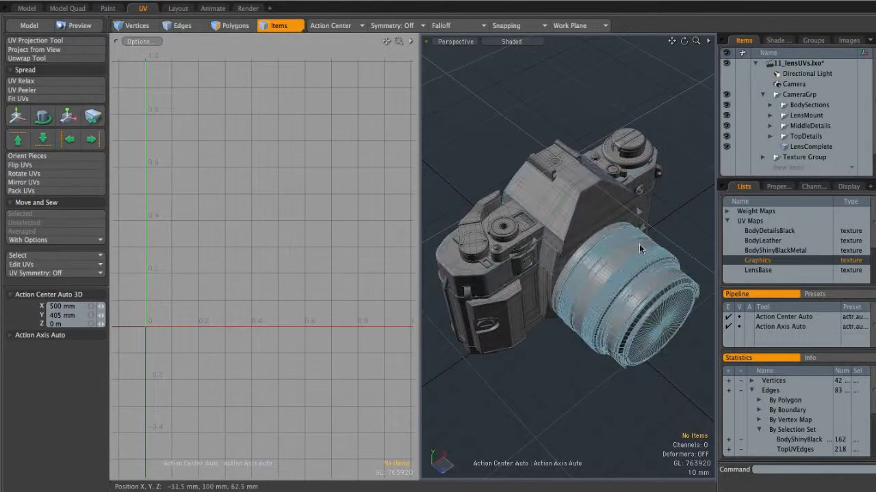
{"action": "left_click", "coordinate": [726, 115]}
{"action": "left_click_drag", "start_coordinate": [726, 125], "coordinate": [726, 146]}
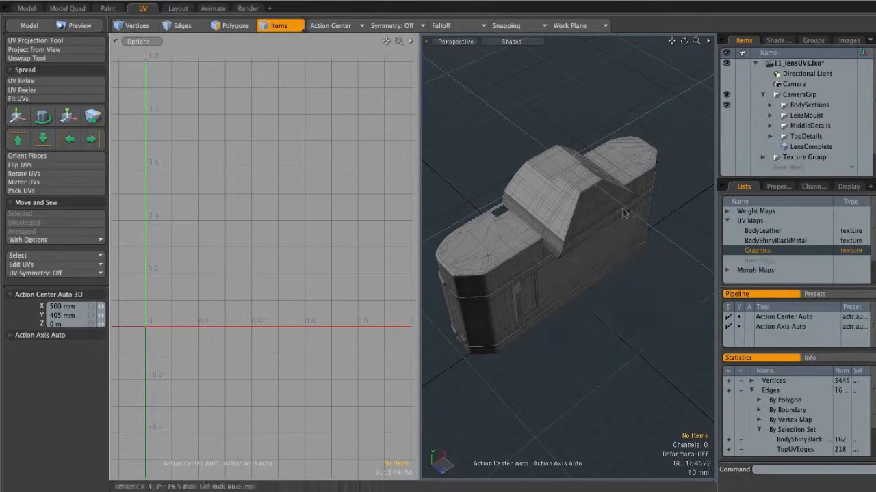
- Select all polygons of the sloped front face on the camera body's prism housing
{"action": "mouse_move", "coordinate": [616, 198]}
{"action": "left_mouse_down", "text": "alt"}
{"action": "mouse_move", "coordinate": [574, 171]}
{"action": "mouse_move", "coordinate": [621, 196]}
{"action": "left_mouse_up", "text": "alt"}
{"action": "scroll", "coordinate": [615, 198], "scroll_direction": "up", "scroll_amount": 3}
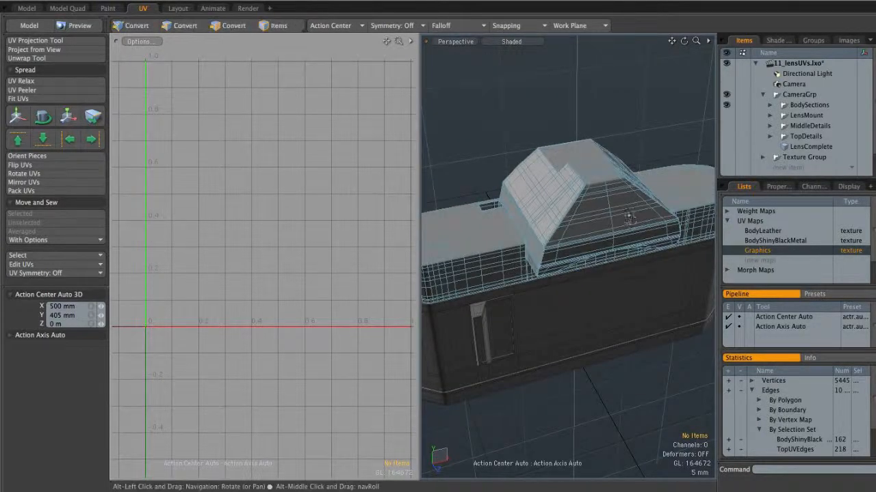
{"action": "key", "text": "3"}
{"action": "left_click_drag", "start_coordinate": [612, 209], "coordinate": [543, 213], "text": "ctrl+alt"}
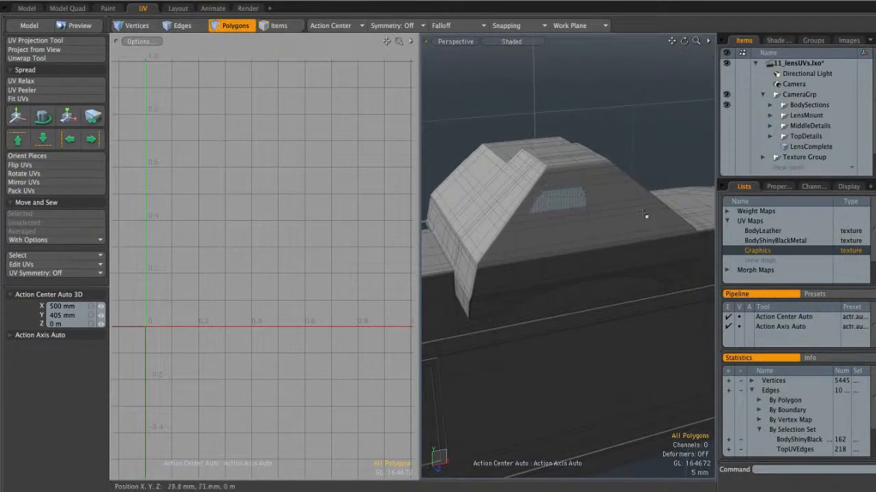
{"action": "mouse_move", "coordinate": [548, 191]}
{"action": "left_mouse_down", "text": "ctrl+alt"}
{"action": "mouse_move", "coordinate": [563, 214]}
{"action": "mouse_move", "coordinate": [524, 219]}
{"action": "mouse_move", "coordinate": [506, 250]}
{"action": "mouse_move", "coordinate": [594, 199]}
{"action": "mouse_move", "coordinate": [665, 221]}
{"action": "mouse_move", "coordinate": [672, 201]}
{"action": "mouse_move", "coordinate": [701, 232]}
{"action": "mouse_move", "coordinate": [602, 241]}
{"action": "mouse_move", "coordinate": [488, 269]}
{"action": "mouse_move", "coordinate": [540, 197]}
{"action": "mouse_move", "coordinate": [588, 176]}
{"action": "mouse_move", "coordinate": [632, 180]}
{"action": "mouse_move", "coordinate": [602, 198]}
{"action": "mouse_move", "coordinate": [568, 202]}
{"action": "mouse_move", "coordinate": [583, 212]}
{"action": "mouse_move", "coordinate": [504, 208]}
{"action": "left_mouse_up", "text": "ctrl+alt"}
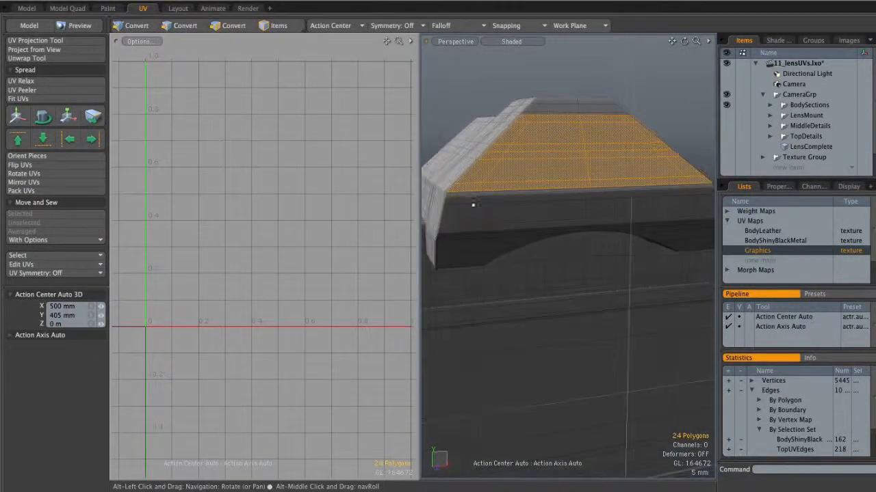
- Add the full-width strip of front polygons directly below the prism's sloped face to the selection
{"action": "left_click", "coordinate": [468, 223], "text": "shift"}
{"action": "left_click", "coordinate": [597, 212], "text": "shift"}
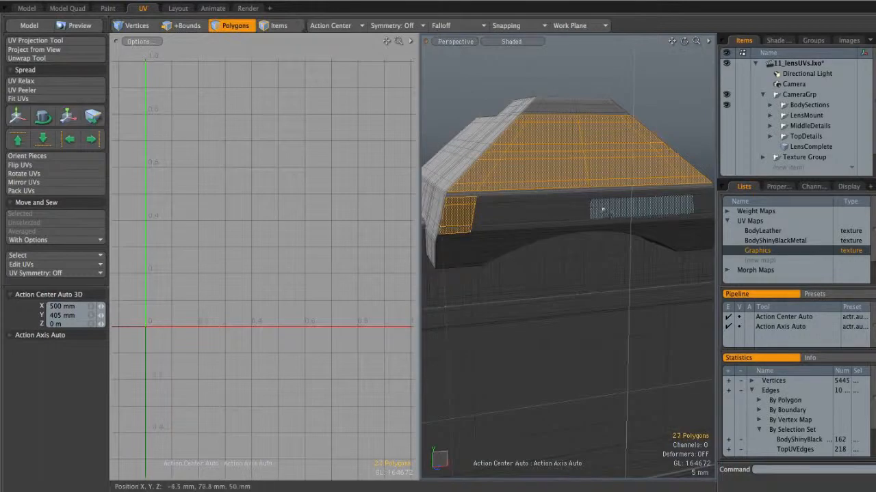
{"action": "left_click", "coordinate": [574, 197], "text": "shift"}
{"action": "left_click", "coordinate": [578, 221], "text": "shift"}
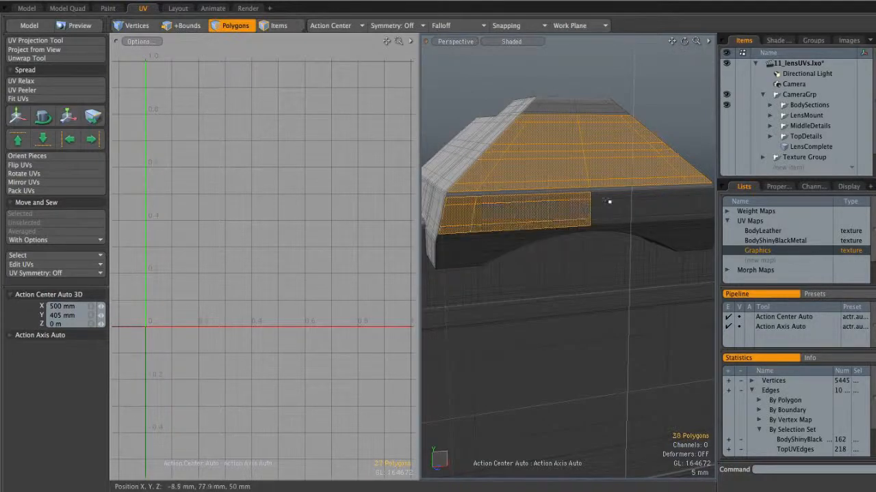
{"action": "left_click", "coordinate": [614, 218], "text": "shift"}
{"action": "left_click", "coordinate": [614, 219], "text": "shift"}
{"action": "left_click", "coordinate": [704, 196], "text": "shift"}
{"action": "left_click", "coordinate": [707, 215], "text": "shift"}
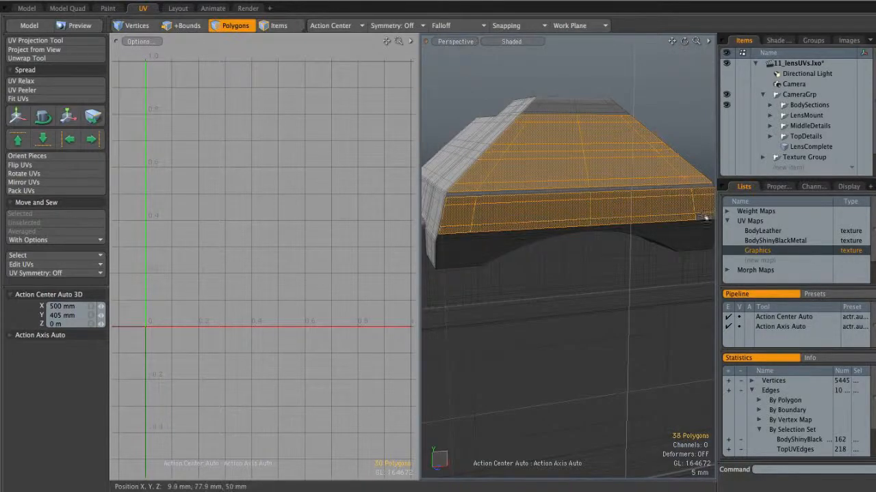
- Add the rectangular polygon patches on the front and back of the top cover's grip end to the selection
{"action": "left_click_drag", "start_coordinate": [645, 231], "coordinate": [600, 218], "text": "alt"}
{"action": "mouse_move", "coordinate": [539, 196]}
{"action": "left_mouse_down", "text": "alt"}
{"action": "mouse_move", "coordinate": [512, 217]}
{"action": "mouse_move", "coordinate": [518, 256]}
{"action": "mouse_move", "coordinate": [573, 259]}
{"action": "mouse_move", "coordinate": [597, 233]}
{"action": "mouse_move", "coordinate": [555, 214]}
{"action": "mouse_move", "coordinate": [527, 225]}
{"action": "mouse_move", "coordinate": [548, 236]}
{"action": "mouse_move", "coordinate": [599, 218]}
{"action": "left_mouse_up", "text": "alt"}
{"action": "left_click", "coordinate": [508, 205], "text": "shift"}
{"action": "left_click", "coordinate": [544, 205], "text": "shift"}
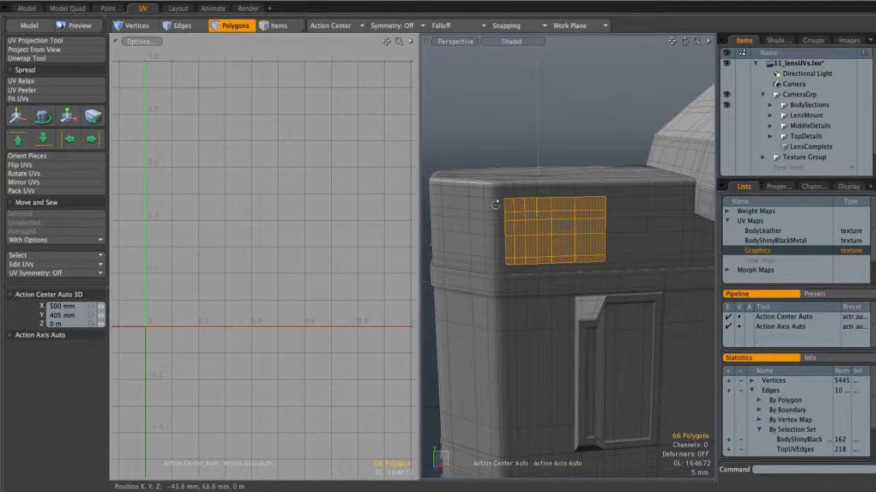
{"action": "left_click_drag", "start_coordinate": [553, 228], "coordinate": [662, 233], "text": "alt"}
{"action": "mouse_move", "coordinate": [602, 234]}
{"action": "left_mouse_down", "text": "ctrl+alt"}
{"action": "mouse_move", "coordinate": [553, 232]}
{"action": "mouse_move", "coordinate": [631, 235]}
{"action": "mouse_move", "coordinate": [618, 257]}
{"action": "mouse_move", "coordinate": [576, 227]}
{"action": "mouse_move", "coordinate": [520, 226]}
{"action": "mouse_move", "coordinate": [553, 254]}
{"action": "mouse_move", "coordinate": [558, 241]}
{"action": "mouse_move", "coordinate": [588, 244]}
{"action": "mouse_move", "coordinate": [531, 260]}
{"action": "mouse_move", "coordinate": [534, 238]}
{"action": "mouse_move", "coordinate": [509, 235]}
{"action": "mouse_move", "coordinate": [528, 281]}
{"action": "left_mouse_up", "text": "ctrl+alt"}
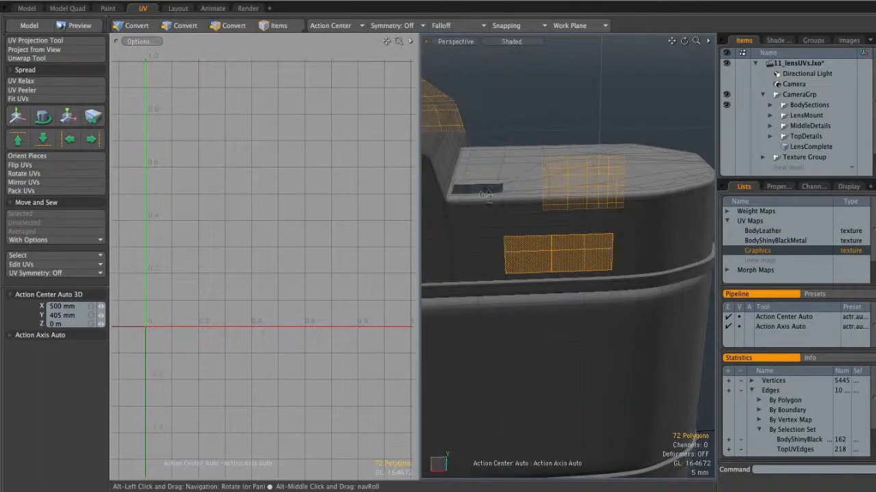
- Add the upper-surface polygons at the rounded grip end of the top cover to the selection
{"action": "left_click_drag", "start_coordinate": [620, 207], "coordinate": [605, 283], "text": "alt"}
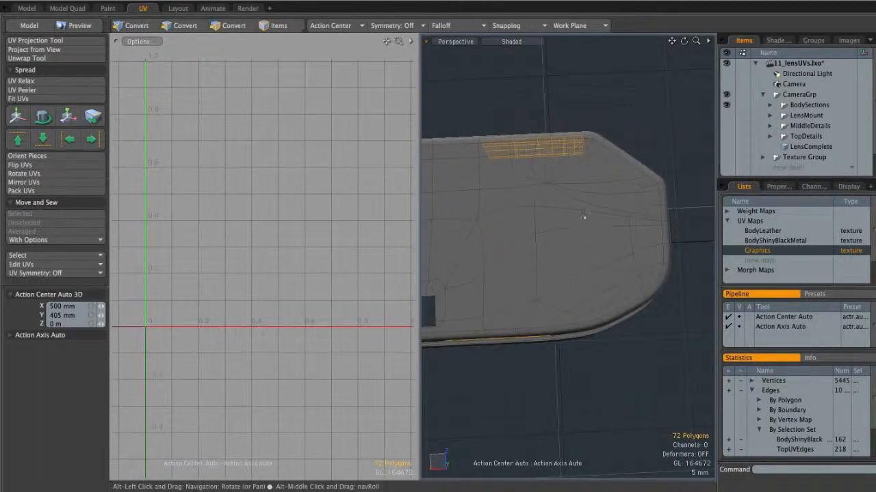
{"action": "left_click_drag", "start_coordinate": [598, 260], "coordinate": [616, 244], "text": "alt"}
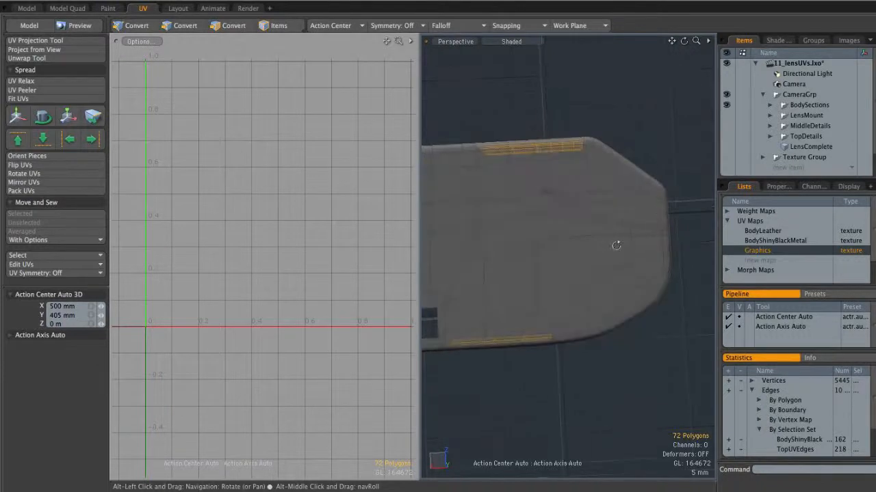
{"action": "mouse_move", "coordinate": [539, 171]}
{"action": "left_mouse_down", "text": "shift"}
{"action": "mouse_move", "coordinate": [530, 160]}
{"action": "mouse_move", "coordinate": [586, 151]}
{"action": "mouse_move", "coordinate": [553, 171]}
{"action": "mouse_move", "coordinate": [606, 175]}
{"action": "mouse_move", "coordinate": [641, 193]}
{"action": "mouse_move", "coordinate": [652, 224]}
{"action": "mouse_move", "coordinate": [572, 221]}
{"action": "mouse_move", "coordinate": [582, 281]}
{"action": "mouse_move", "coordinate": [574, 325]}
{"action": "mouse_move", "coordinate": [619, 321]}
{"action": "mouse_move", "coordinate": [645, 289]}
{"action": "mouse_move", "coordinate": [647, 232]}
{"action": "mouse_move", "coordinate": [609, 221]}
{"action": "mouse_move", "coordinate": [573, 157]}
{"action": "mouse_move", "coordinate": [584, 194]}
{"action": "mouse_move", "coordinate": [543, 190]}
{"action": "mouse_move", "coordinate": [469, 219]}
{"action": "left_mouse_up", "text": "shift"}
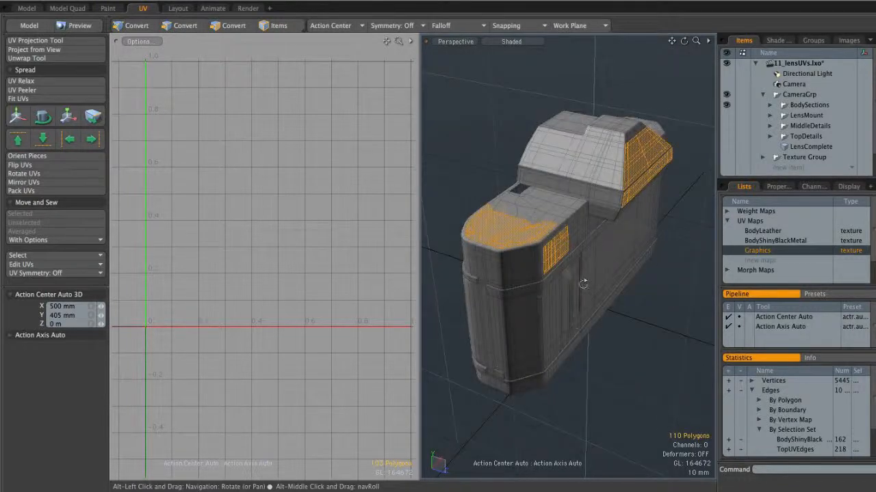
{"action": "left_click_drag", "start_coordinate": [585, 216], "coordinate": [596, 229], "text": "alt"}
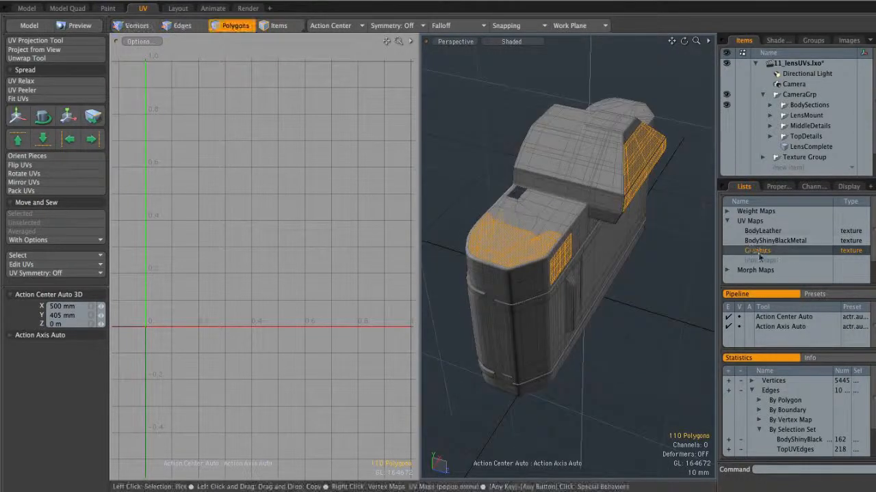
- Project the selected body polygons into the Graphics UV map with an Atlas projection, then clear the selection
{"action": "left_click", "coordinate": [757, 251]}
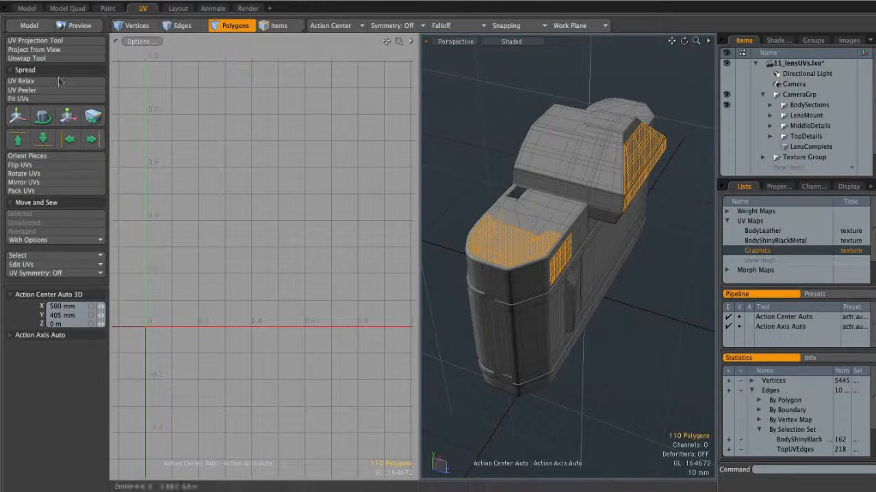
{"action": "left_click", "coordinate": [31, 42]}
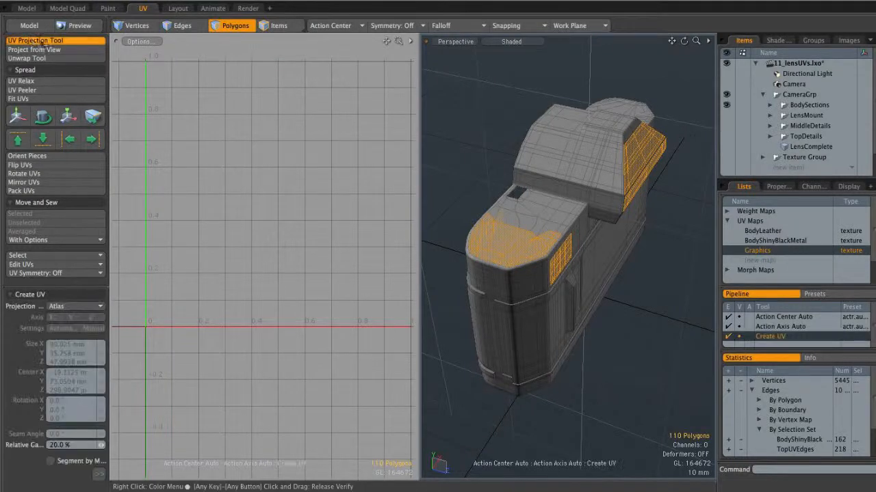
{"action": "left_click", "coordinate": [64, 308]}
{"action": "left_click", "coordinate": [65, 308]}
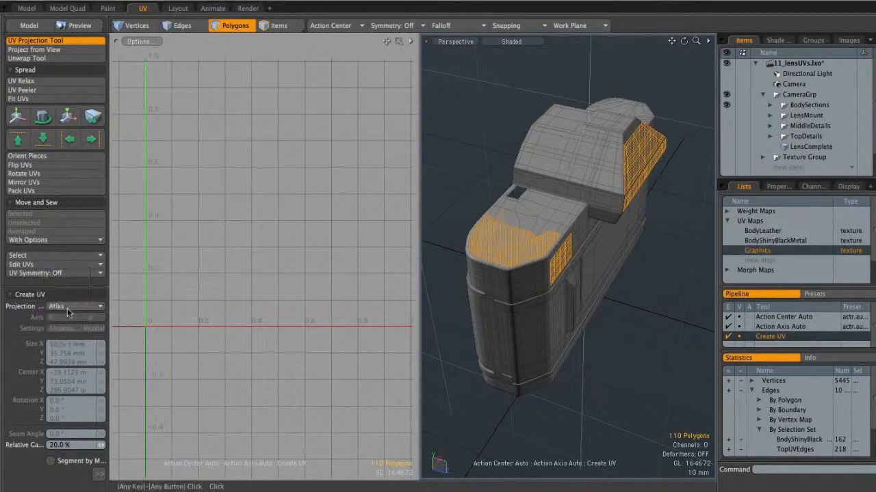
{"action": "left_click", "coordinate": [282, 196]}
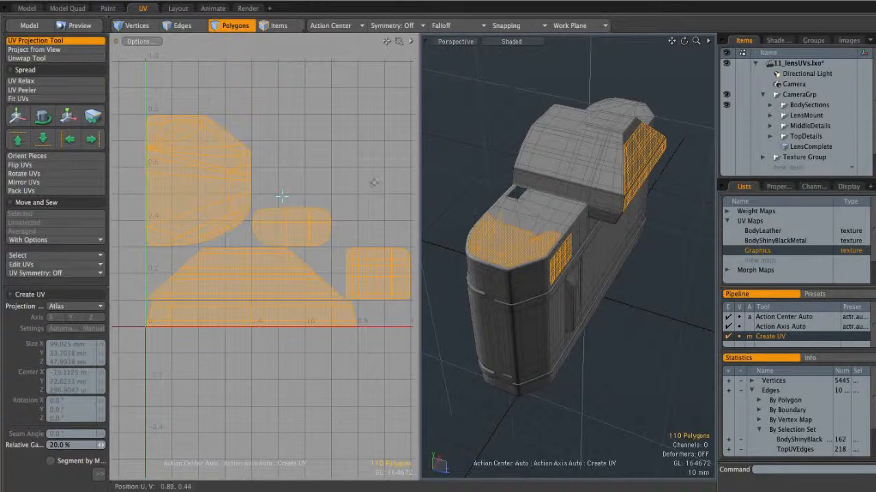
{"action": "key", "text": "space"}
{"action": "left_click", "coordinate": [374, 212]}
- Select all the newly projected islands in the Graphics UV map and move them -1.06 in U
{"action": "left_click_drag", "start_coordinate": [371, 187], "coordinate": [311, 166], "text": "alt+shift"}
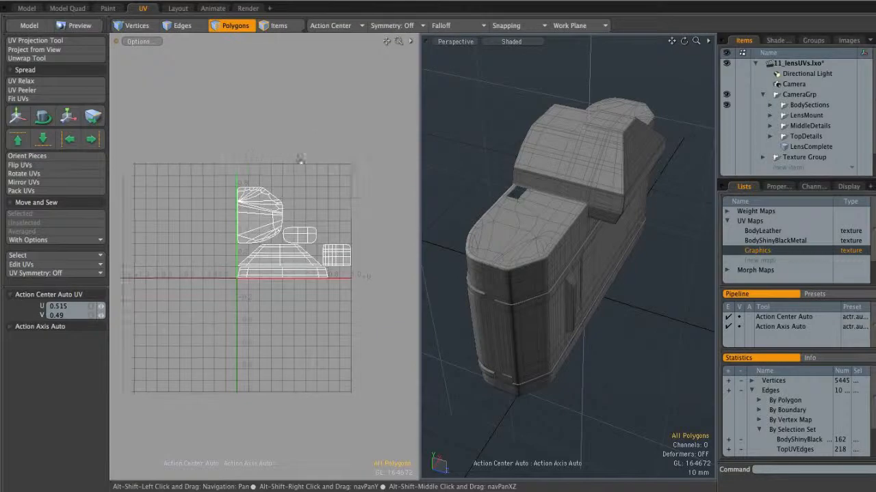
{"action": "mouse_move", "coordinate": [224, 170]}
{"action": "right_mouse_down"}
{"action": "mouse_move", "coordinate": [345, 193]}
{"action": "mouse_move", "coordinate": [369, 215]}
{"action": "right_mouse_up"}
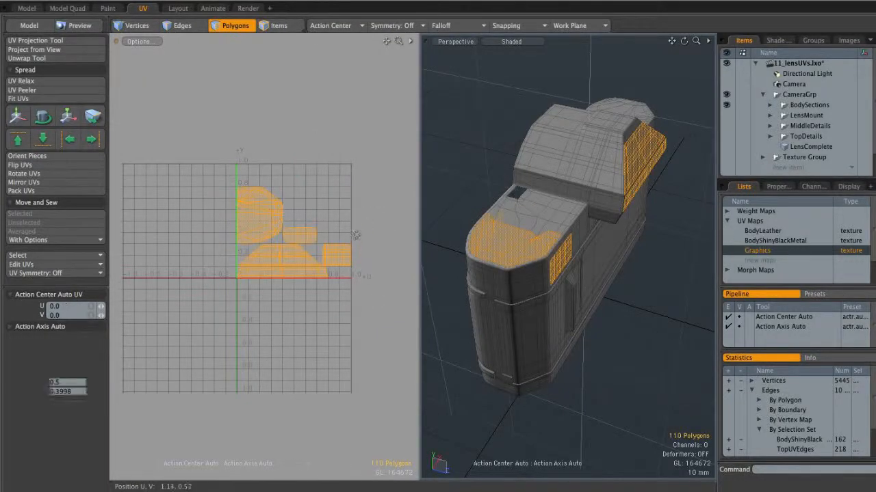
{"action": "key", "text": "w"}
{"action": "left_click_drag", "start_coordinate": [364, 236], "coordinate": [293, 232]}
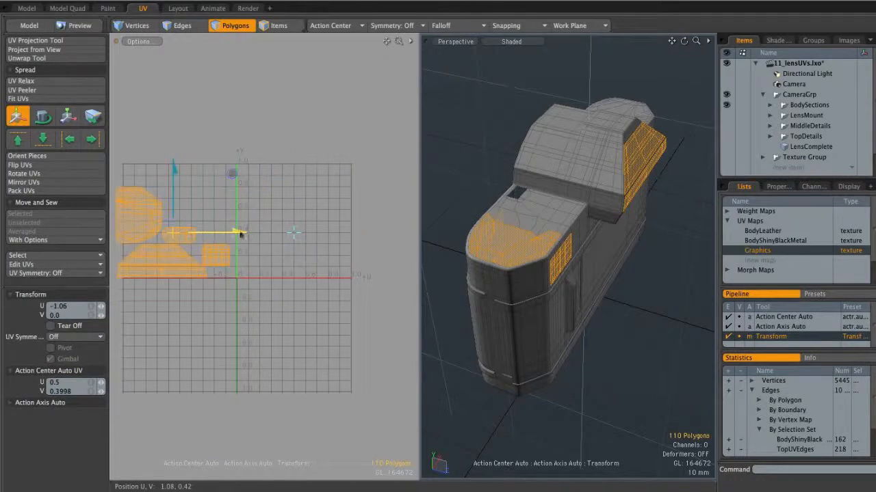
- Drop the UV transform, clear the polygon selection, and show MiddleDetails in place of BodySections
{"action": "key", "text": "q"}
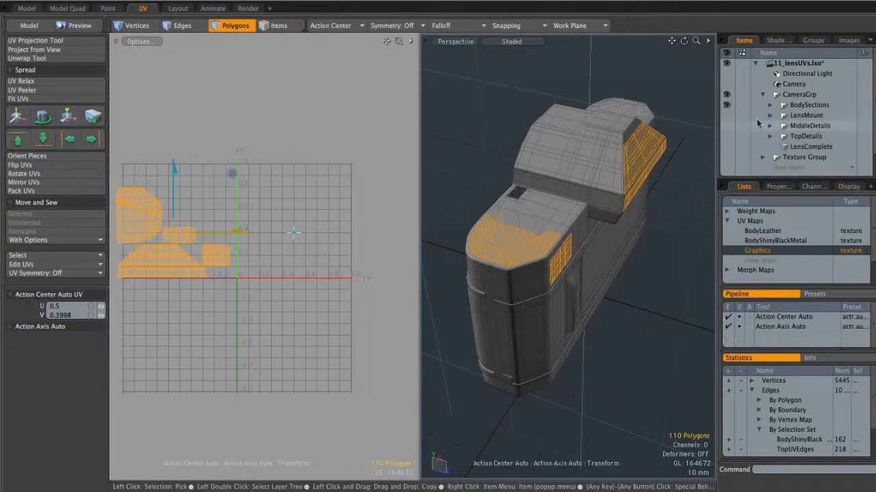
{"action": "key", "text": "Escape"}
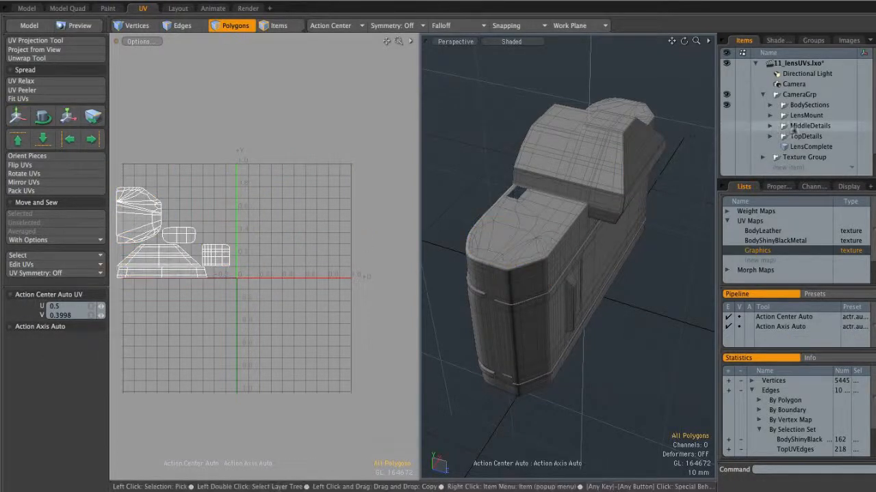
{"action": "left_click", "coordinate": [727, 106]}
{"action": "left_click", "coordinate": [727, 126]}
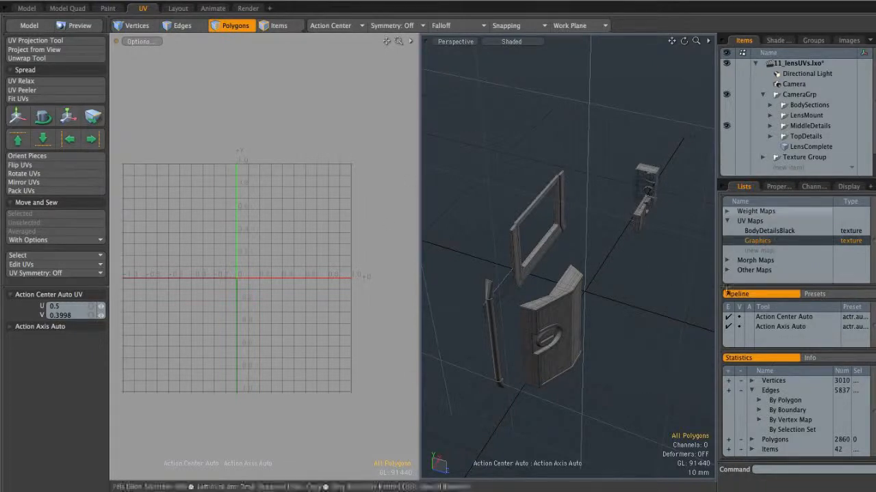
- Select the nine polygons of the small rectangular plate in MiddleDetails and project them into the Graphics UV map with Atlas
{"action": "mouse_move", "coordinate": [553, 274]}
{"action": "left_mouse_down", "text": "alt"}
{"action": "mouse_move", "coordinate": [623, 254]}
{"action": "mouse_move", "coordinate": [612, 264]}
{"action": "mouse_move", "coordinate": [704, 278]}
{"action": "mouse_move", "coordinate": [553, 281]}
{"action": "mouse_move", "coordinate": [572, 278]}
{"action": "mouse_move", "coordinate": [519, 260]}
{"action": "mouse_move", "coordinate": [539, 279]}
{"action": "mouse_move", "coordinate": [536, 299]}
{"action": "mouse_move", "coordinate": [628, 303]}
{"action": "mouse_move", "coordinate": [627, 266]}
{"action": "mouse_move", "coordinate": [641, 307]}
{"action": "mouse_move", "coordinate": [651, 287]}
{"action": "left_mouse_up", "text": "alt"}
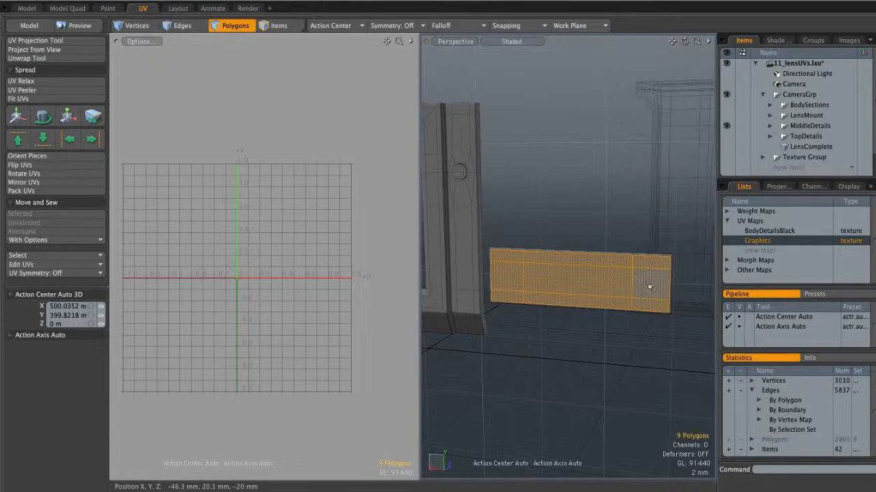
{"action": "left_click", "coordinate": [48, 41]}
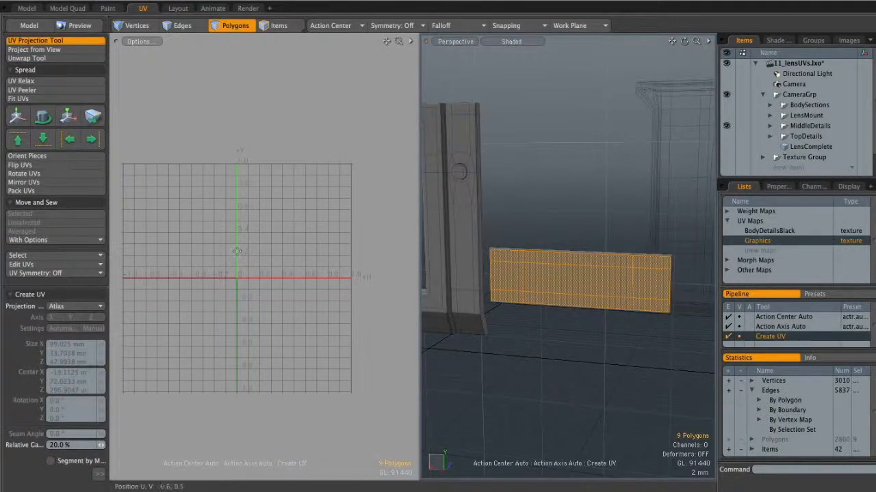
{"action": "left_click", "coordinate": [311, 313]}
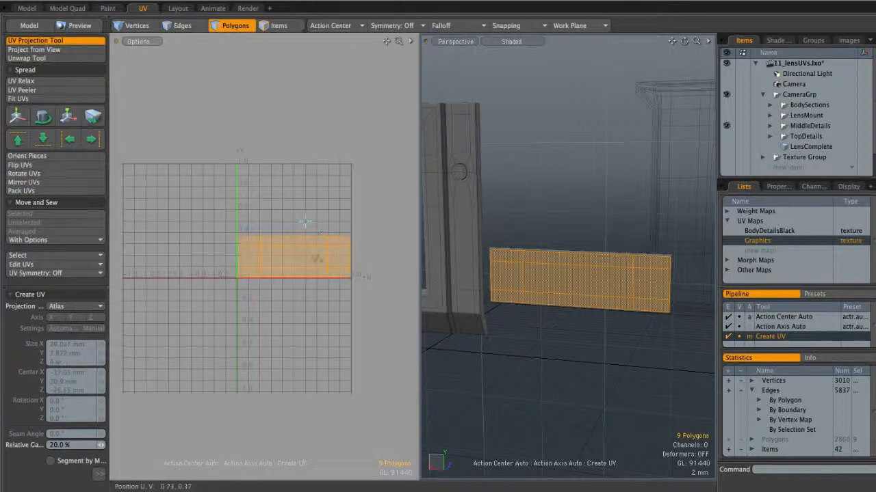
- Move the plate's UV island straight down in V until it lies entirely below the U axis
{"action": "key", "text": "space"}
{"action": "key", "text": "w"}
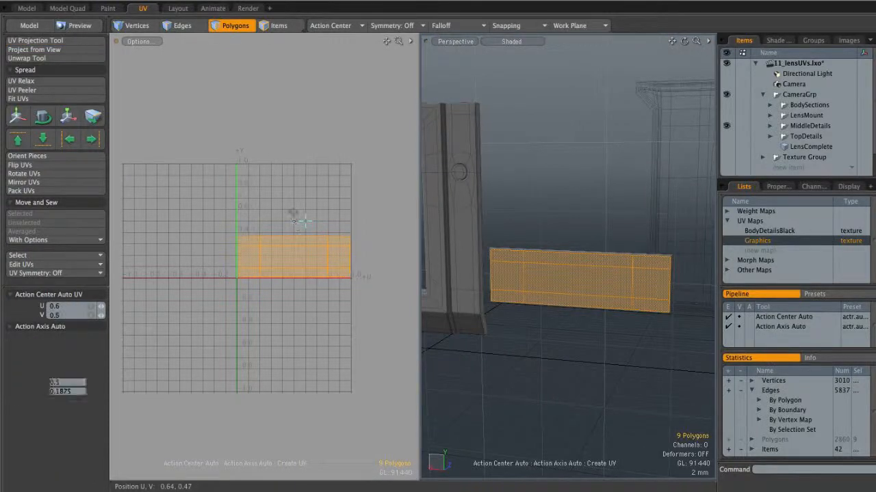
{"action": "left_click_drag", "start_coordinate": [294, 256], "coordinate": [294, 306]}
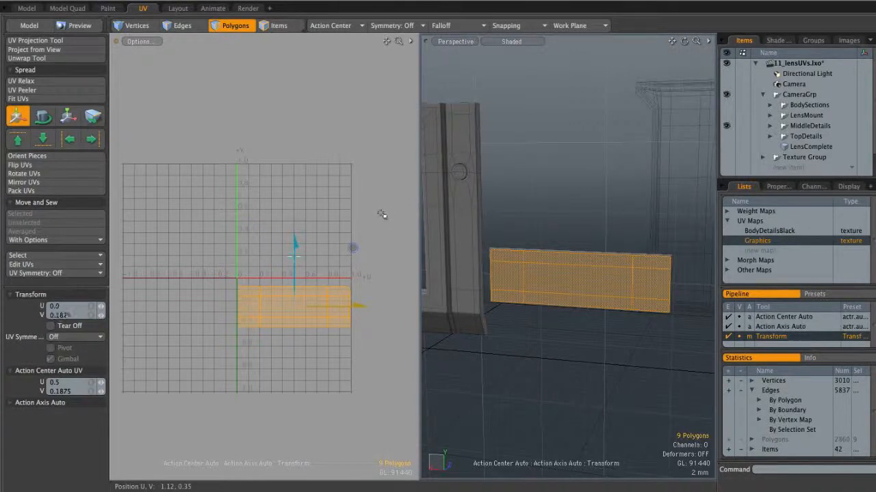
{"action": "key", "text": "space"}
- Show TopDetails in place of MiddleDetails and select the polygons stored in its TOPDetails graphics selection set
{"action": "left_click", "coordinate": [793, 146]}
{"action": "left_click", "coordinate": [726, 136]}
{"action": "left_click_drag", "start_coordinate": [623, 201], "coordinate": [645, 263], "text": "alt"}
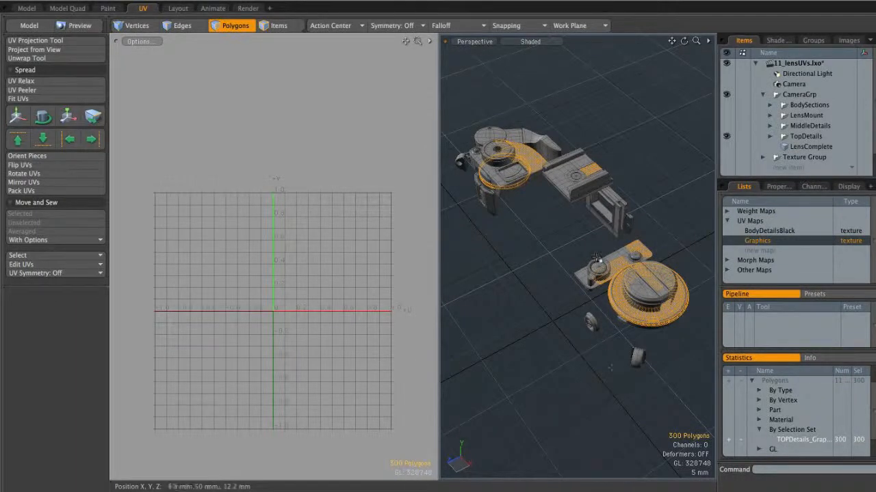
- Examine the selected graphics polygons on the large dial, including its flat ring, outer rim and raised grip strip
{"action": "key", "text": "alt"}
{"action": "left_click_drag", "start_coordinate": [636, 304], "coordinate": [530, 270], "text": "alt"}
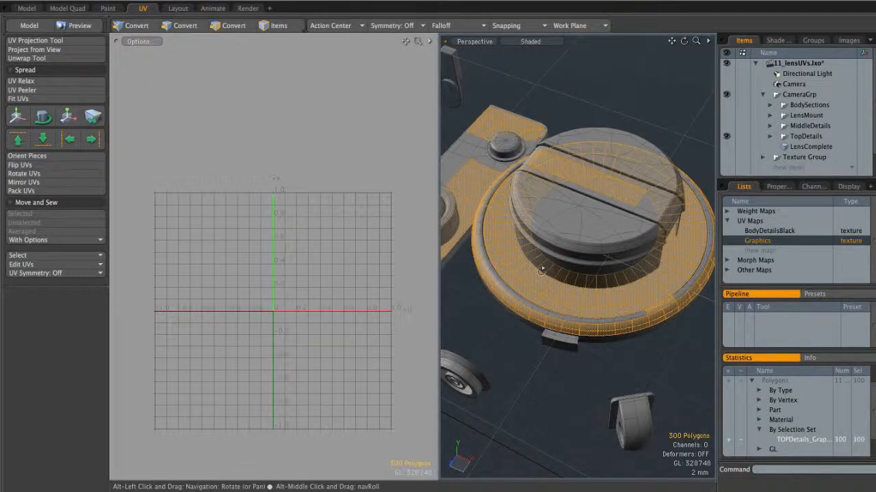
{"action": "left_click_drag", "start_coordinate": [628, 277], "coordinate": [667, 269], "text": "alt"}
{"action": "left_click_drag", "start_coordinate": [573, 193], "coordinate": [547, 203], "text": "alt+shift"}
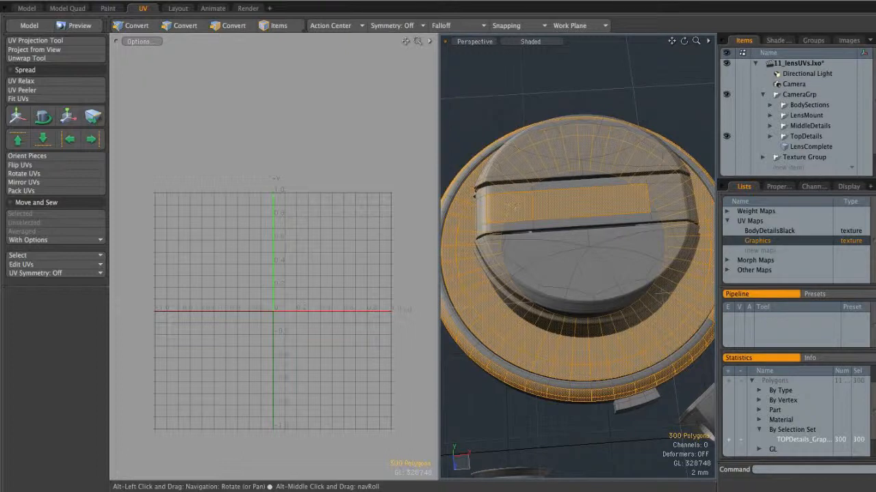
{"action": "left_click_drag", "start_coordinate": [550, 200], "coordinate": [551, 240], "text": "alt"}
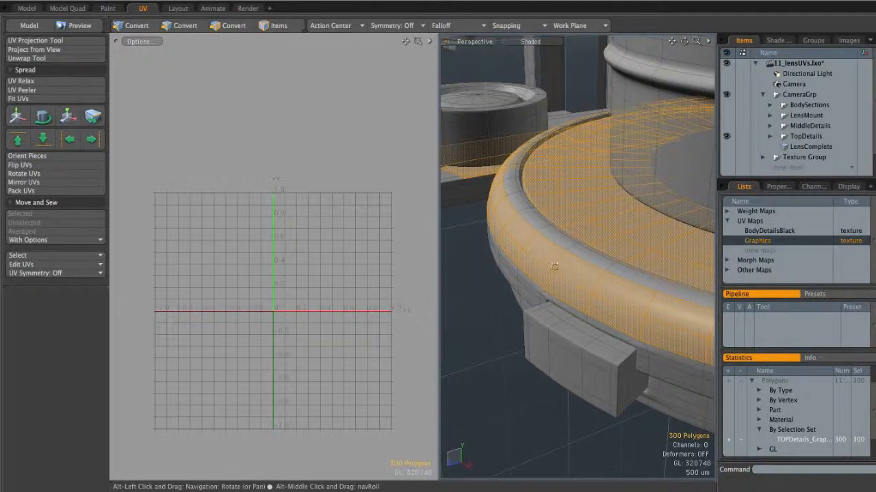
{"action": "left_click_drag", "start_coordinate": [639, 294], "coordinate": [591, 292], "text": "ctrl+alt"}
{"action": "left_click_drag", "start_coordinate": [670, 290], "coordinate": [686, 314], "text": "ctrl+alt"}
{"action": "left_click_drag", "start_coordinate": [688, 332], "coordinate": [588, 338], "text": "alt"}
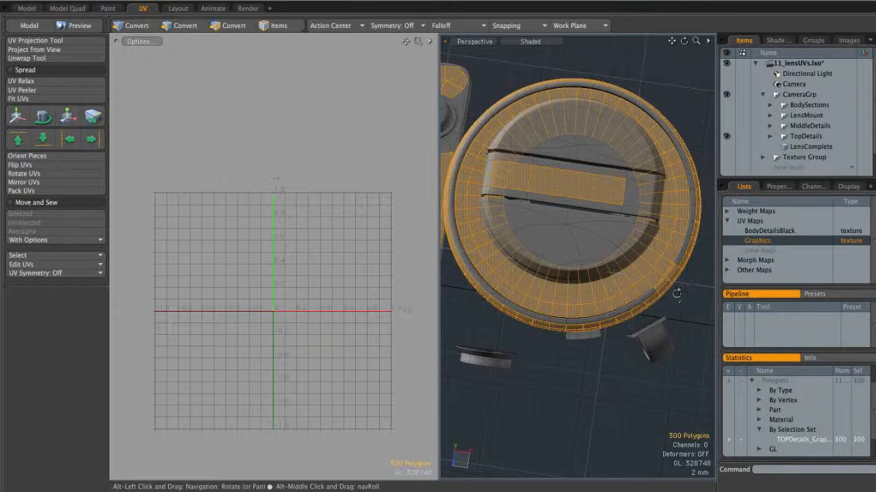
{"action": "left_click_drag", "start_coordinate": [675, 299], "coordinate": [622, 323], "text": "alt"}
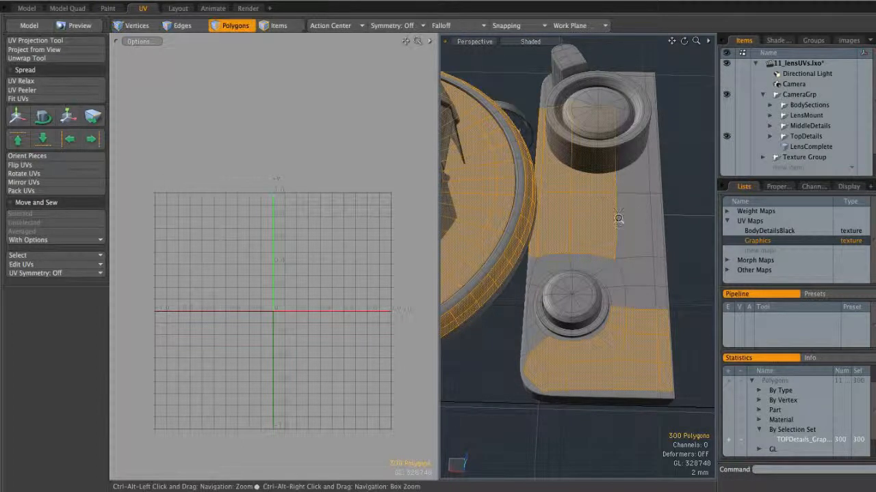
- Check the selected graphics polygons on the dial's side plate, the accessory shoe, and the opposite dial with its surrounding cover
{"action": "left_click_drag", "start_coordinate": [639, 219], "coordinate": [538, 224], "text": "ctrl+alt"}
{"action": "left_click_drag", "start_coordinate": [692, 205], "coordinate": [621, 230], "text": "alt+shift"}
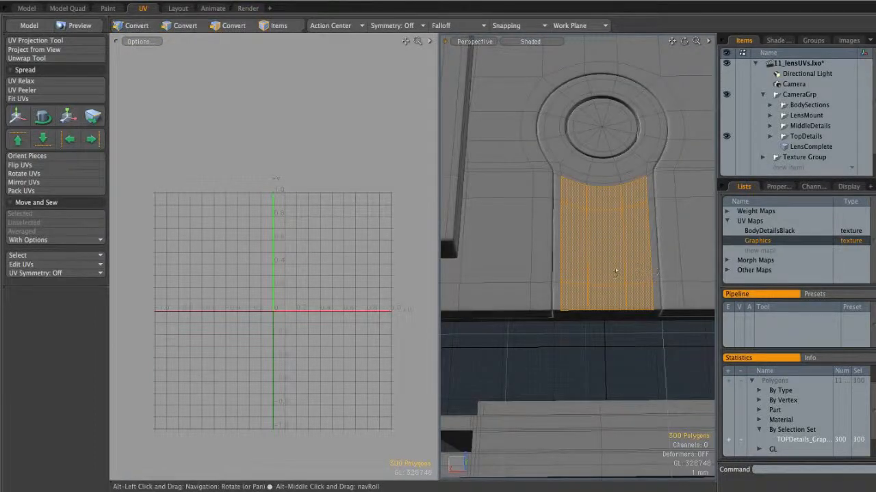
{"action": "left_click_drag", "start_coordinate": [626, 267], "coordinate": [453, 182], "text": "ctrl+alt"}
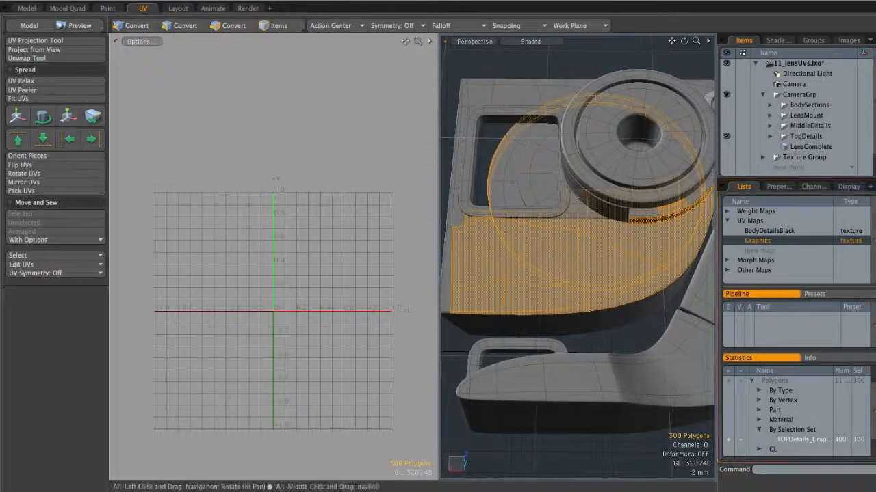
{"action": "left_click_drag", "start_coordinate": [635, 250], "coordinate": [498, 247], "text": "alt"}
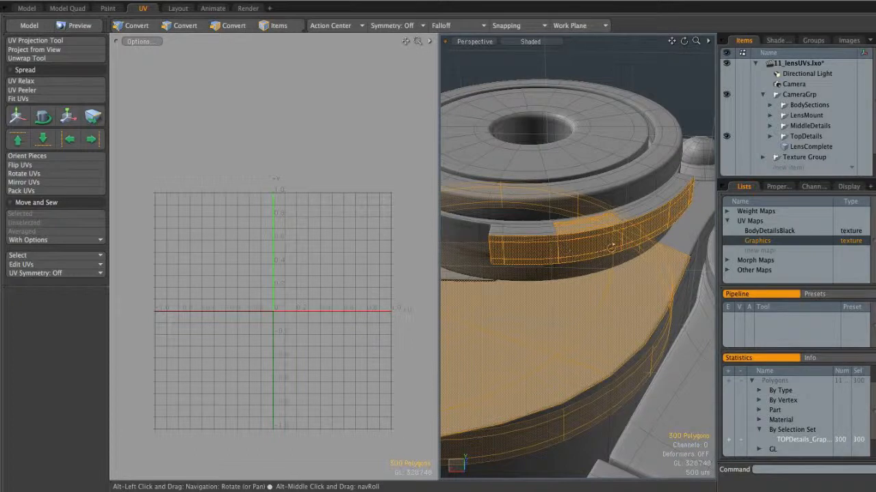
{"action": "left_click_drag", "start_coordinate": [638, 244], "coordinate": [662, 177], "text": "alt"}
{"action": "left_click_drag", "start_coordinate": [635, 226], "coordinate": [531, 258], "text": "alt"}
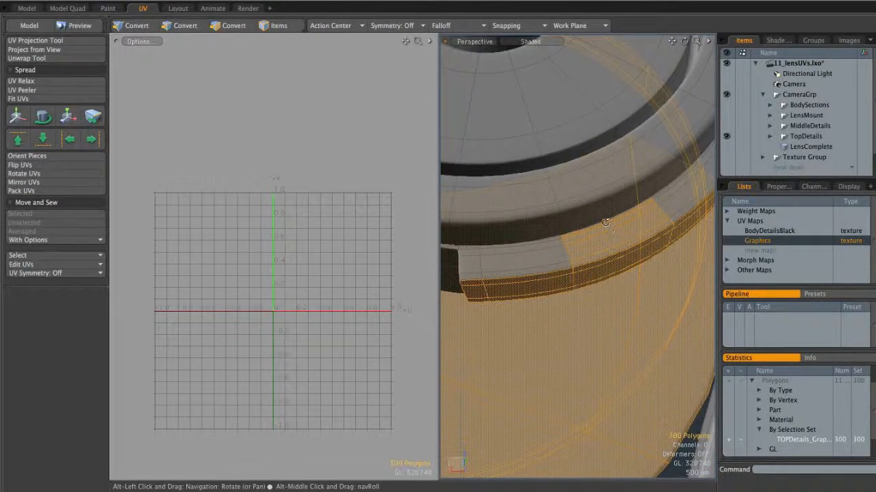
{"action": "left_click_drag", "start_coordinate": [621, 287], "coordinate": [532, 327], "text": "ctrl+alt"}
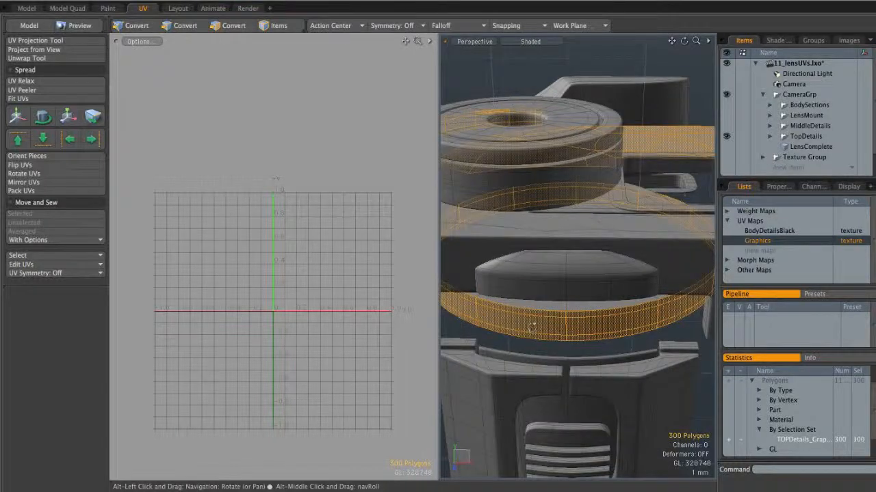
{"action": "left_click_drag", "start_coordinate": [529, 302], "coordinate": [712, 355], "text": "alt"}
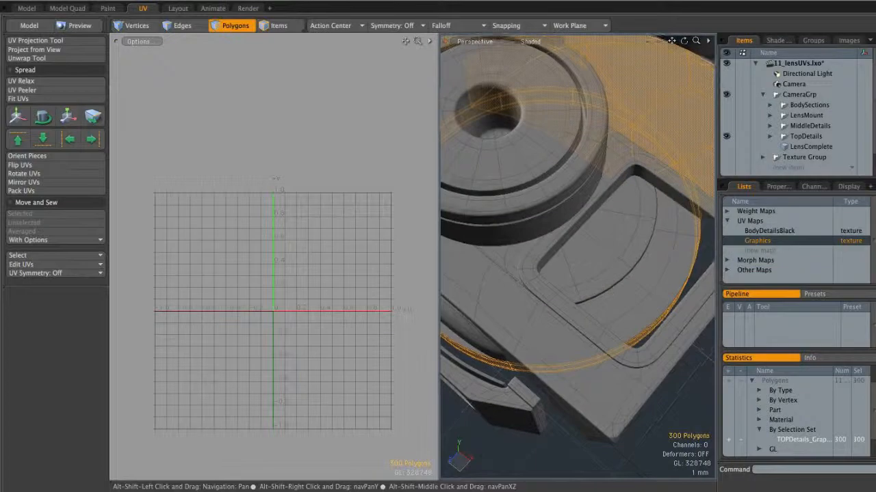
- Add the polygons of the two stepped disc surfaces inside the cover's window opening to the selection
{"action": "scroll", "coordinate": [639, 191], "scroll_direction": "up", "scroll_amount": 2}
{"action": "mouse_move", "coordinate": [647, 203]}
{"action": "left_mouse_down", "text": "shift"}
{"action": "mouse_move", "coordinate": [568, 281]}
{"action": "mouse_move", "coordinate": [536, 296]}
{"action": "left_mouse_up", "text": "shift"}
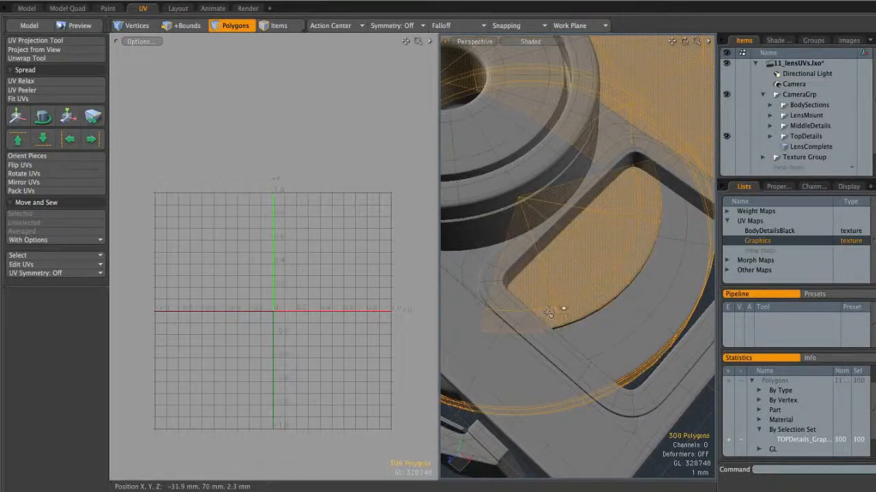
{"action": "mouse_move", "coordinate": [682, 225]}
{"action": "left_mouse_down", "text": "shift"}
{"action": "mouse_move", "coordinate": [695, 231]}
{"action": "mouse_move", "coordinate": [682, 291]}
{"action": "mouse_move", "coordinate": [645, 336]}
{"action": "mouse_move", "coordinate": [652, 355]}
{"action": "mouse_move", "coordinate": [497, 302]}
{"action": "mouse_move", "coordinate": [592, 277]}
{"action": "mouse_move", "coordinate": [551, 266]}
{"action": "mouse_move", "coordinate": [593, 243]}
{"action": "left_mouse_up", "text": "shift"}
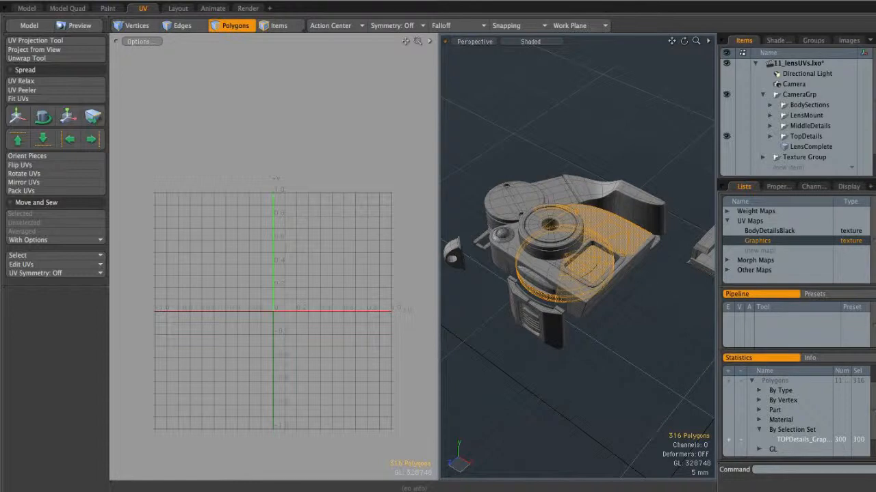
- Assign the selected polygons to the existing TOPDetails graphics polygon selection set in Add mode
{"action": "left_click", "coordinate": [164, 0]}
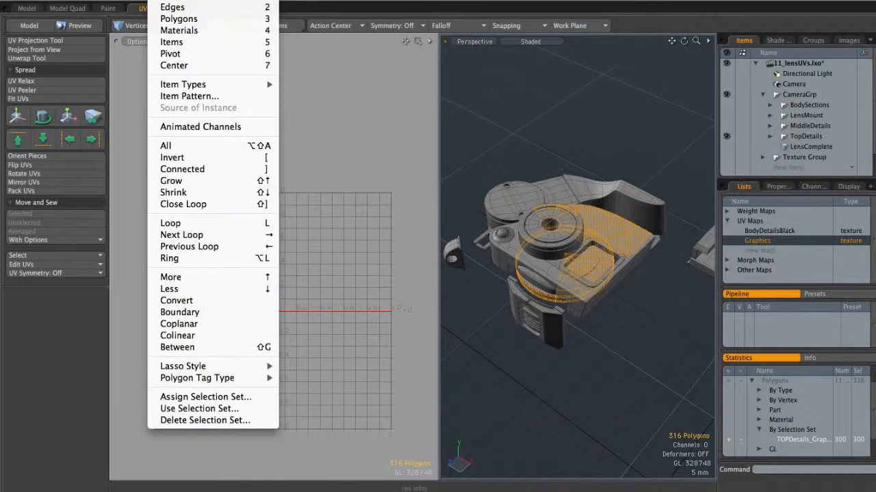
{"action": "left_click", "coordinate": [200, 397]}
{"action": "left_click_drag", "start_coordinate": [642, 208], "coordinate": [618, 215]}
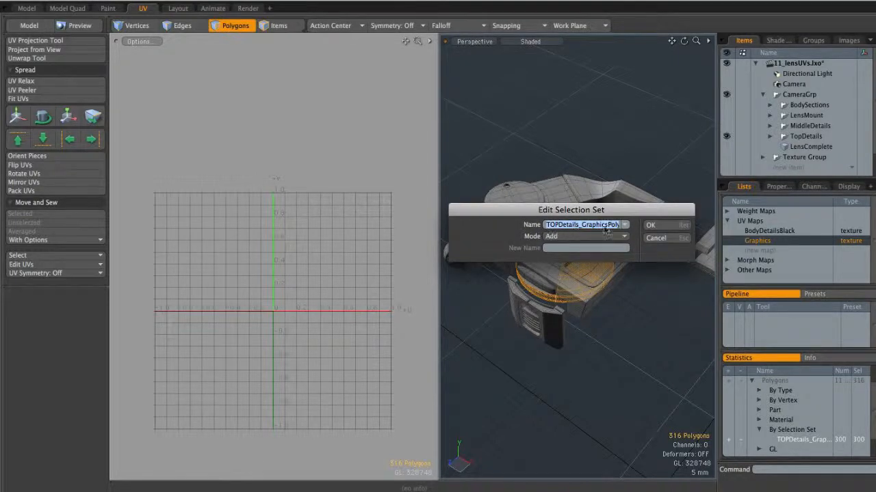
{"action": "left_click", "coordinate": [649, 225]}
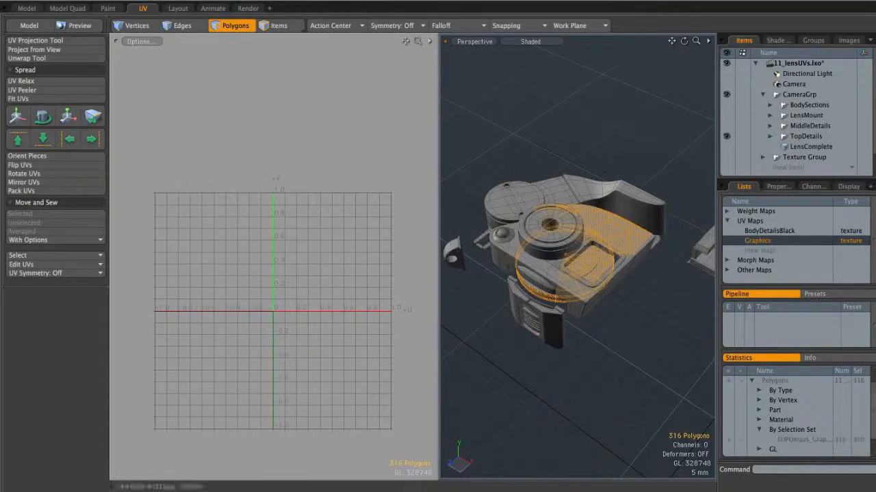
- Clear the selection and reselect the polygons from the updated TOPDetails graphics selection set
{"action": "scroll", "coordinate": [856, 396], "scroll_direction": "up", "scroll_amount": 2}
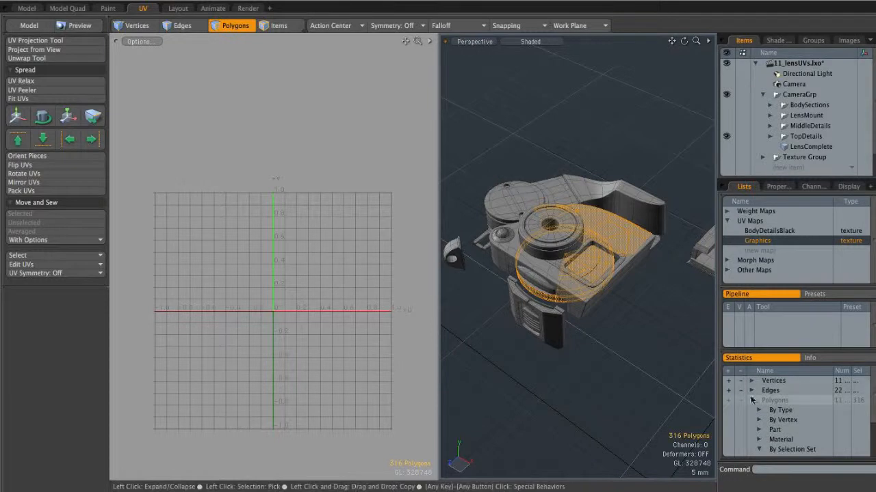
{"action": "scroll", "coordinate": [786, 410], "scroll_direction": "down", "scroll_amount": 3}
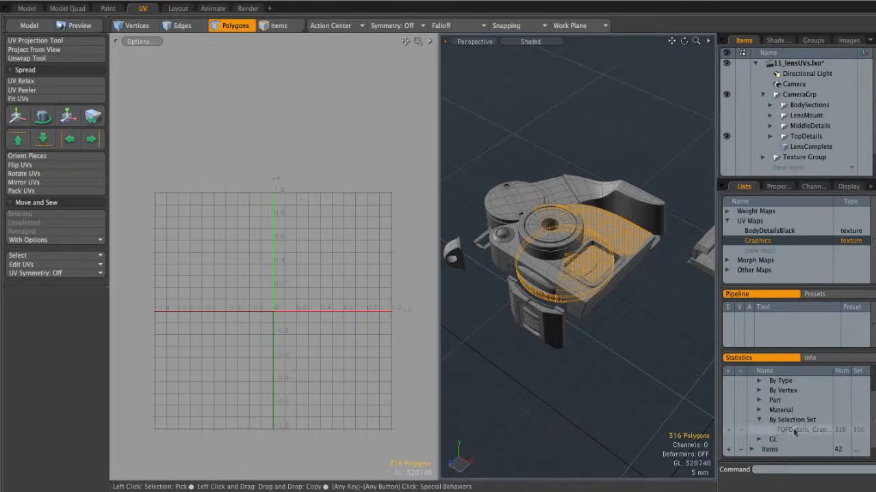
{"action": "left_click", "coordinate": [691, 401]}
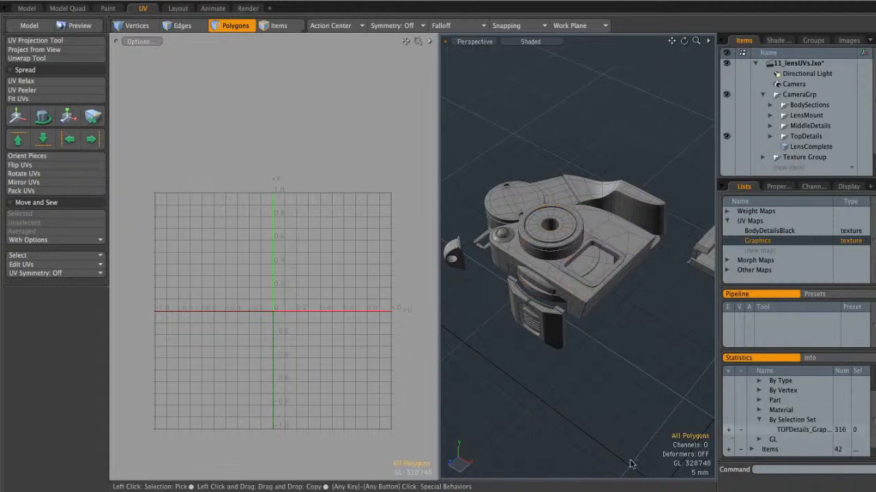
{"action": "left_click", "coordinate": [727, 429]}
- Hide all unselected polygons to isolate the graphics surfaces, and switch to vertex selection
{"action": "left_click_drag", "start_coordinate": [639, 372], "coordinate": [623, 282], "text": "alt"}
{"action": "scroll", "coordinate": [614, 281], "scroll_direction": "down", "scroll_amount": 4}
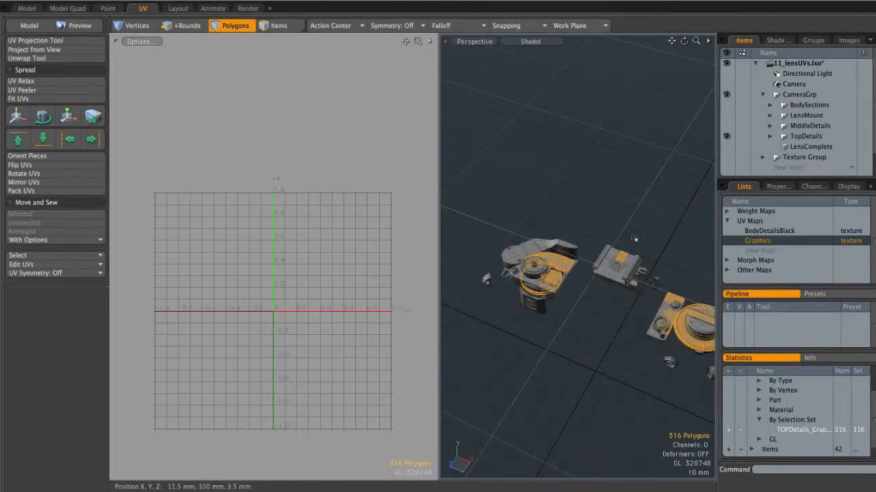
{"action": "key", "text": "shift+h"}
{"action": "left_click_drag", "start_coordinate": [631, 301], "coordinate": [661, 287], "text": "alt+shift"}
{"action": "key", "text": "1"}
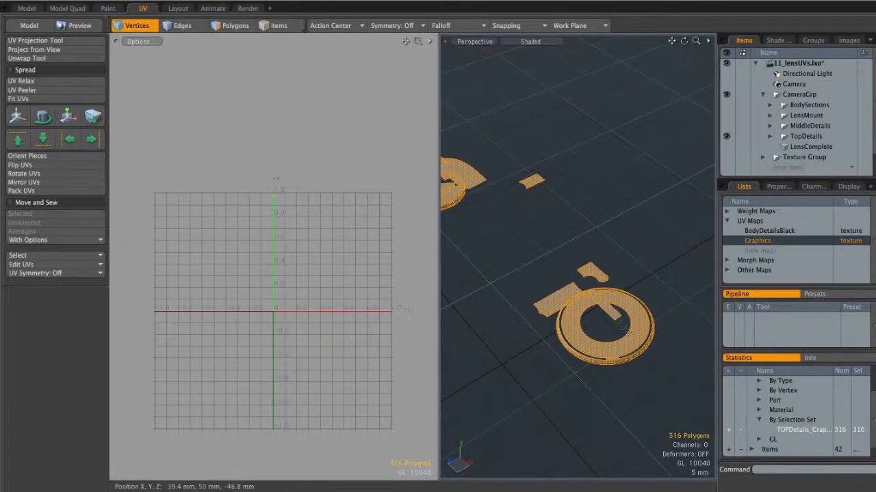
- Examine the isolated stepped disc, its rim and the curved cover piece from several angles
{"action": "left_click_drag", "start_coordinate": [620, 276], "coordinate": [541, 293], "text": "alt+shift"}
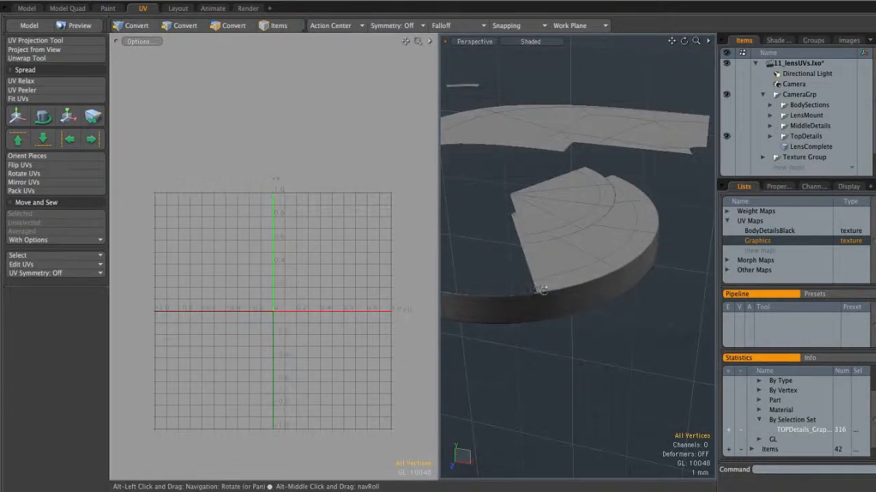
{"action": "left_click_drag", "start_coordinate": [652, 228], "coordinate": [683, 216], "text": "alt"}
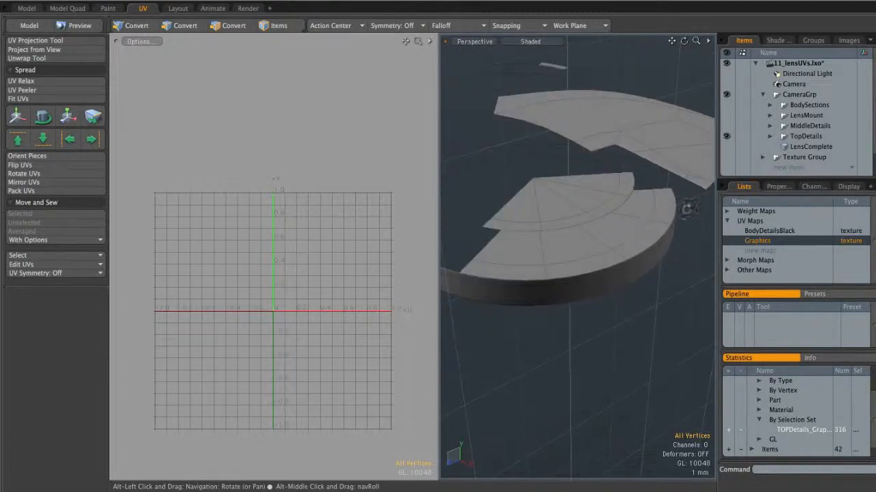
{"action": "left_click_drag", "start_coordinate": [489, 294], "coordinate": [661, 256], "text": "alt"}
{"action": "scroll", "coordinate": [641, 341], "scroll_direction": "down", "scroll_amount": 5}
{"action": "scroll", "coordinate": [636, 319], "scroll_direction": "down", "scroll_amount": 4}
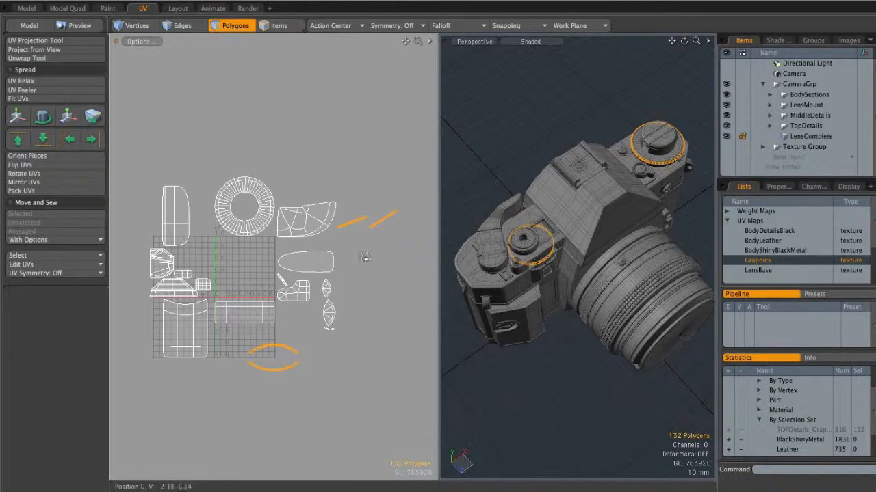
- Examine the selected graphics rings around the camera's top dials and their matching pieces in the Graphics UV map
{"action": "left_click_drag", "start_coordinate": [362, 254], "coordinate": [360, 208], "text": "alt"}
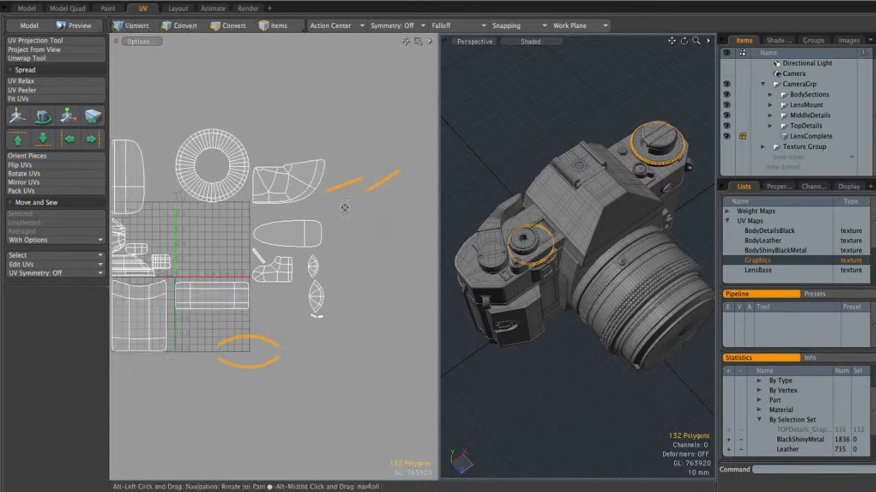
{"action": "scroll", "coordinate": [574, 232], "scroll_direction": "up", "scroll_amount": 5}
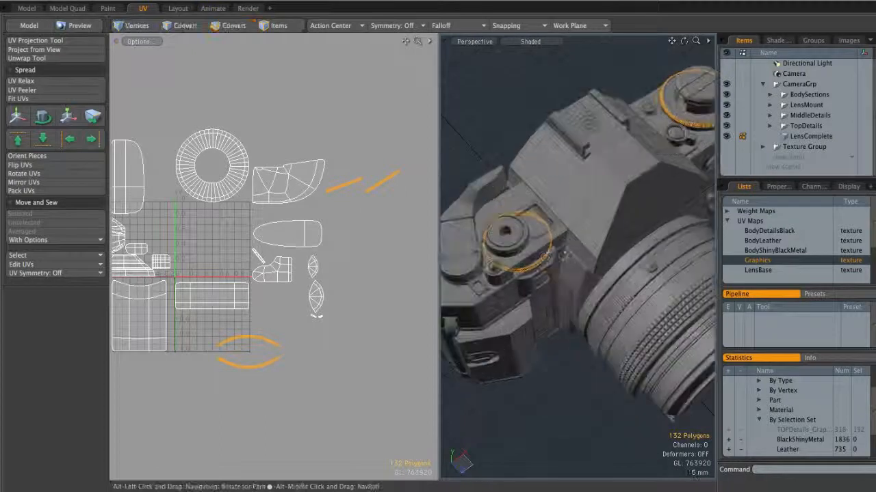
{"action": "left_click_drag", "start_coordinate": [574, 232], "coordinate": [535, 252], "text": "alt"}
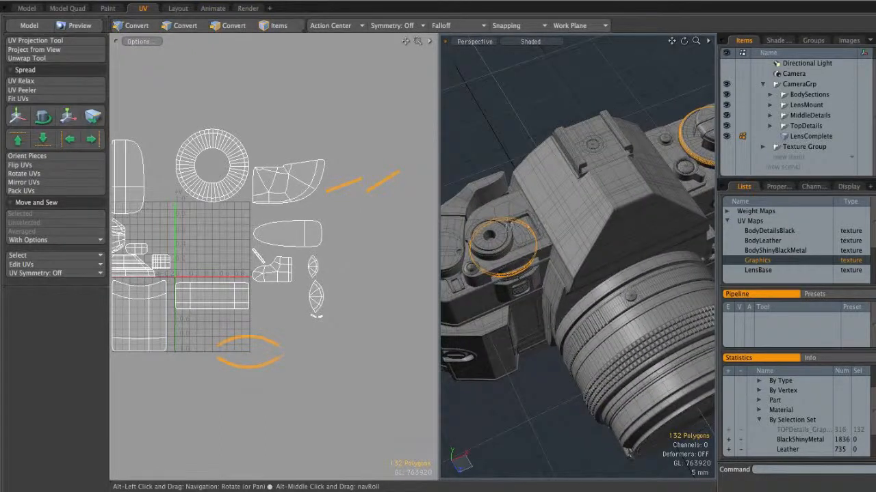
{"action": "left_click_drag", "start_coordinate": [608, 224], "coordinate": [580, 234], "text": "alt+shift"}
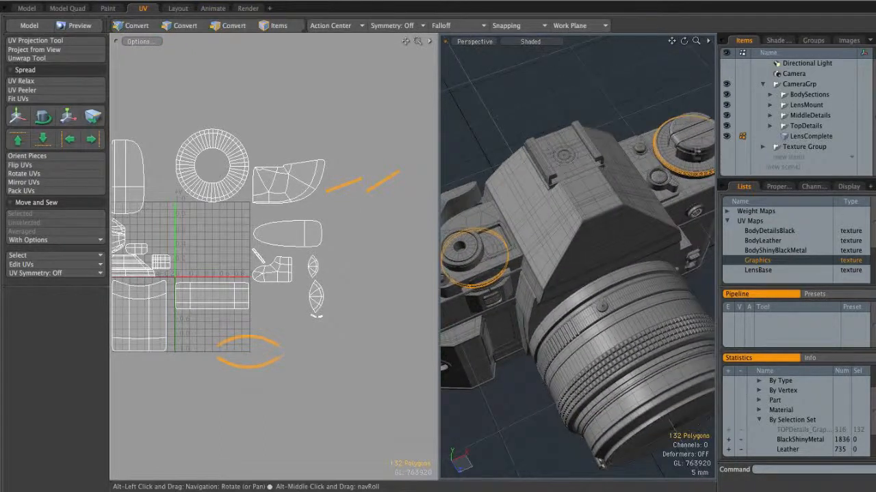
{"action": "left_click_drag", "start_coordinate": [662, 202], "coordinate": [611, 219], "text": "alt"}
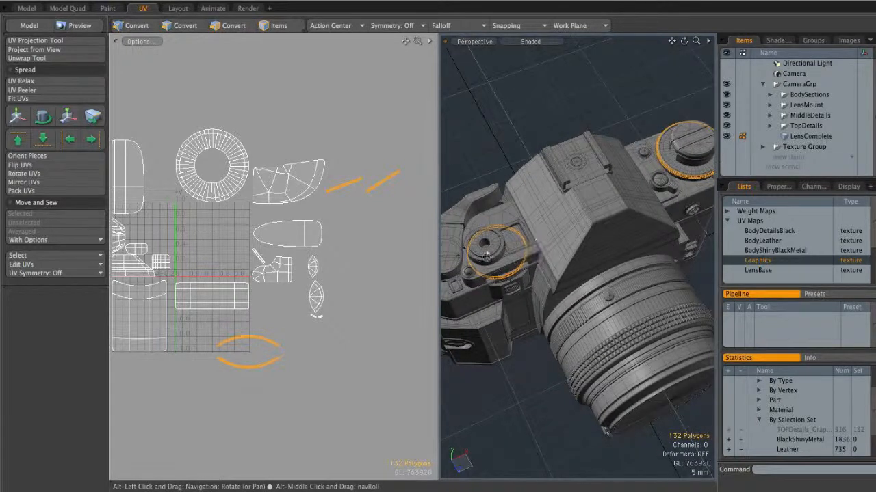
{"action": "scroll", "coordinate": [217, 334], "scroll_direction": "up", "scroll_amount": 2}
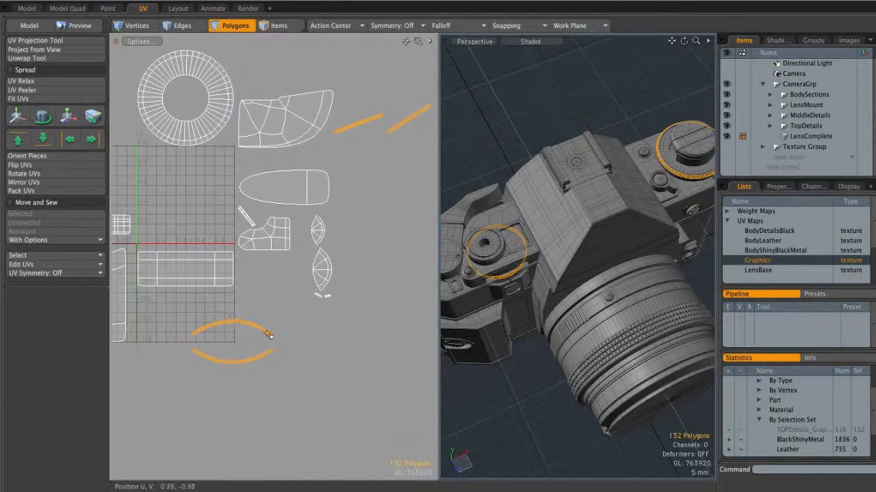
{"action": "left_click_drag", "start_coordinate": [287, 277], "coordinate": [354, 296], "text": "alt+shift"}
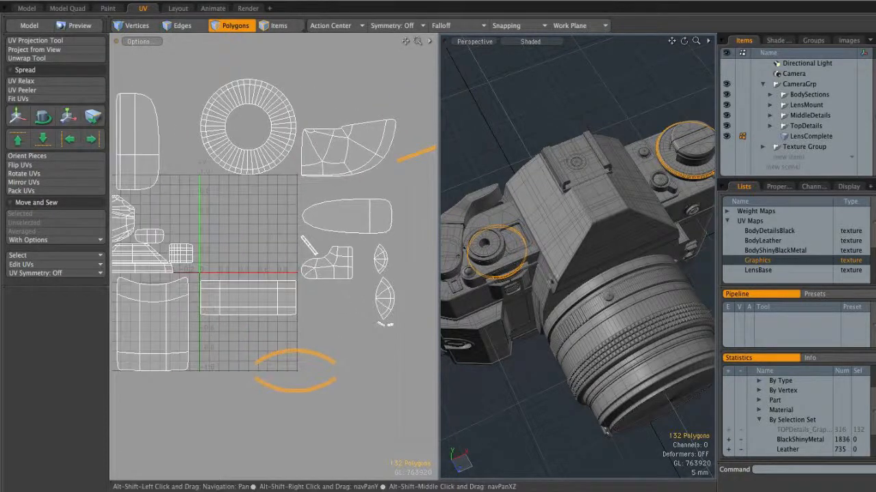
{"action": "mouse_move", "coordinate": [583, 282]}
{"action": "left_mouse_down", "text": "alt"}
{"action": "mouse_move", "coordinate": [573, 294]}
{"action": "mouse_move", "coordinate": [610, 267]}
{"action": "mouse_move", "coordinate": [588, 275]}
{"action": "left_mouse_up", "text": "alt"}
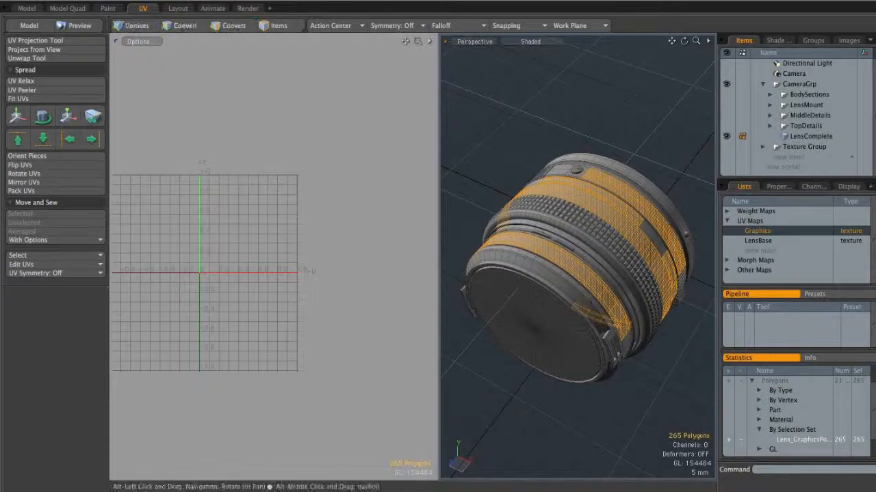
- Examine the selected graphics polygons around the isolated lens barrel from several angles and up close
{"action": "left_click_drag", "start_coordinate": [587, 236], "coordinate": [664, 236], "text": "alt"}
{"action": "mouse_move", "coordinate": [616, 248]}
{"action": "left_mouse_down", "text": "alt"}
{"action": "mouse_move", "coordinate": [571, 236]}
{"action": "mouse_move", "coordinate": [599, 253]}
{"action": "mouse_move", "coordinate": [593, 241]}
{"action": "mouse_move", "coordinate": [618, 338]}
{"action": "mouse_move", "coordinate": [611, 344]}
{"action": "mouse_move", "coordinate": [628, 243]}
{"action": "mouse_move", "coordinate": [640, 239]}
{"action": "mouse_move", "coordinate": [612, 234]}
{"action": "left_mouse_up", "text": "alt"}
{"action": "scroll", "coordinate": [588, 240], "scroll_direction": "up", "scroll_amount": 2}
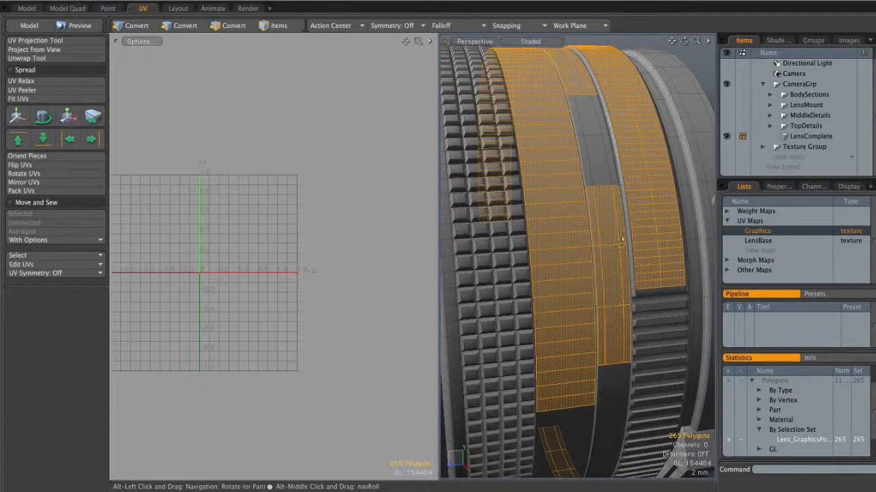
{"action": "left_click_drag", "start_coordinate": [609, 306], "coordinate": [544, 274], "text": "alt"}
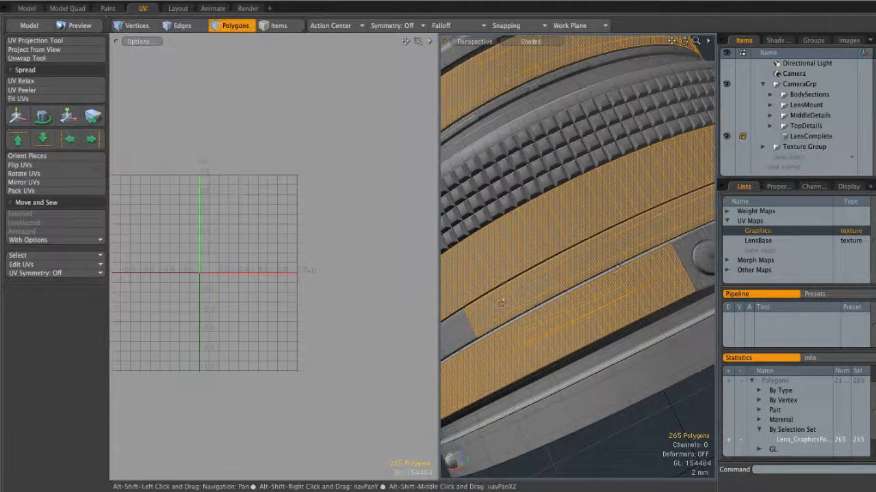
{"action": "left_click_drag", "start_coordinate": [597, 268], "coordinate": [557, 267], "text": "alt"}
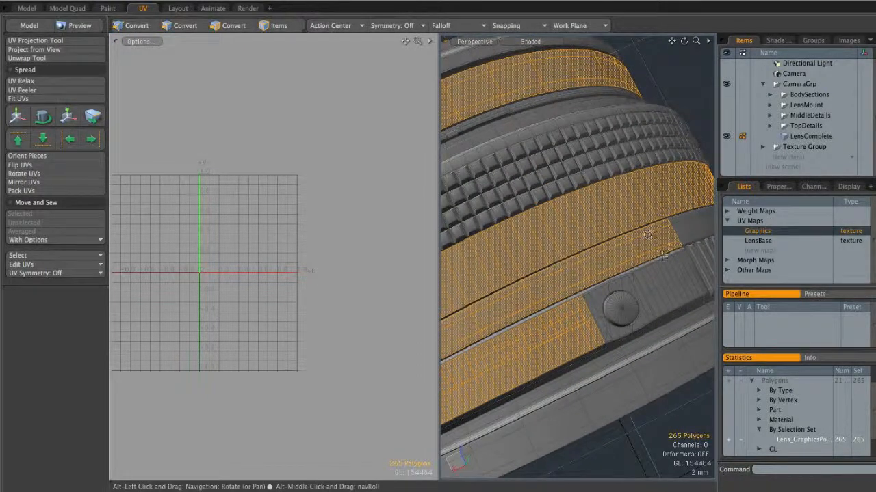
{"action": "left_click_drag", "start_coordinate": [657, 226], "coordinate": [567, 254], "text": "alt+shift"}
{"action": "left_click_drag", "start_coordinate": [568, 254], "coordinate": [596, 369], "text": "alt"}
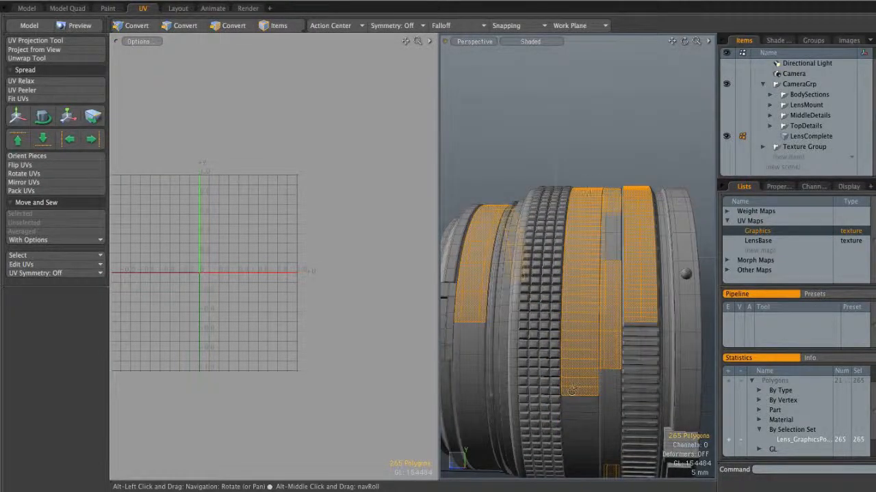
{"action": "left_click_drag", "start_coordinate": [595, 369], "coordinate": [554, 347], "text": "alt"}
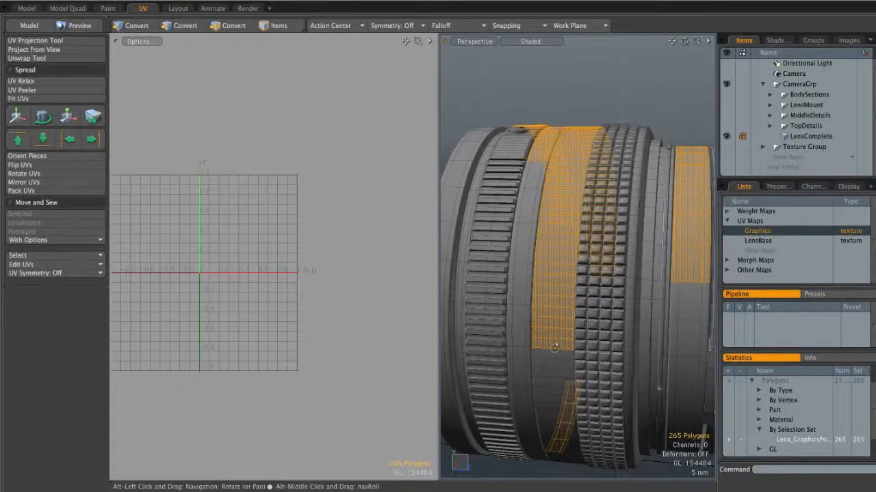
{"action": "left_click_drag", "start_coordinate": [639, 234], "coordinate": [486, 471], "text": "ctrl+alt"}
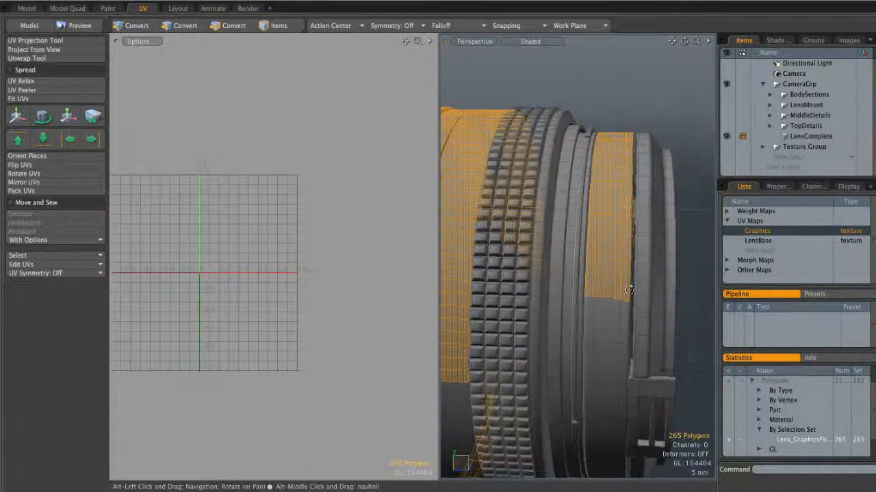
{"action": "left_click_drag", "start_coordinate": [650, 268], "coordinate": [592, 251], "text": "alt"}
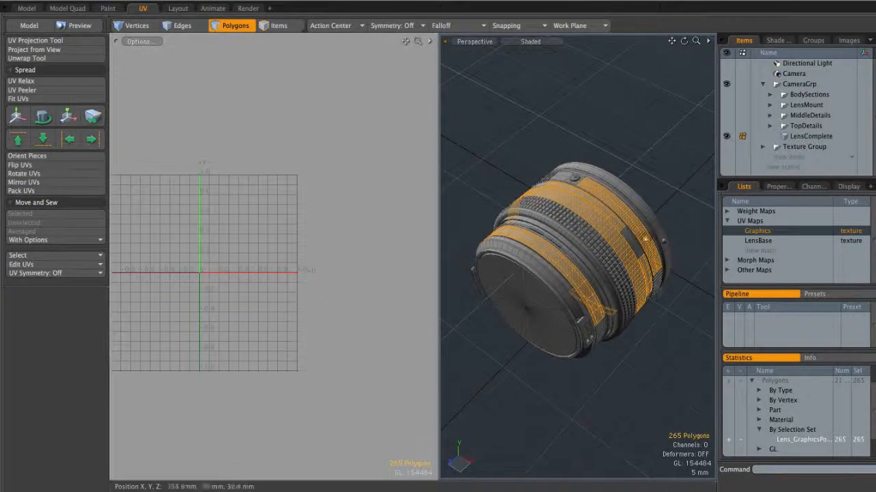
- Copy the selected lens polygons' UVs from the LensBase map and paste them into the Graphics map
{"action": "left_click", "coordinate": [771, 244]}
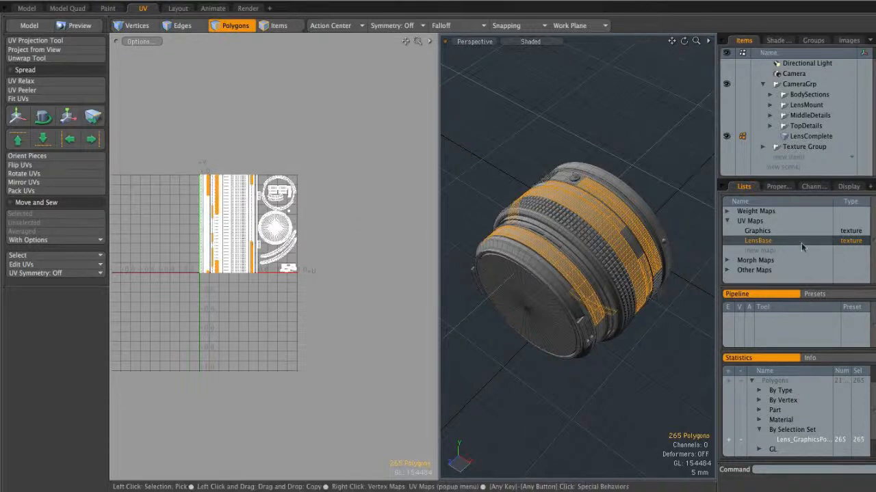
{"action": "right_click", "coordinate": [762, 244]}
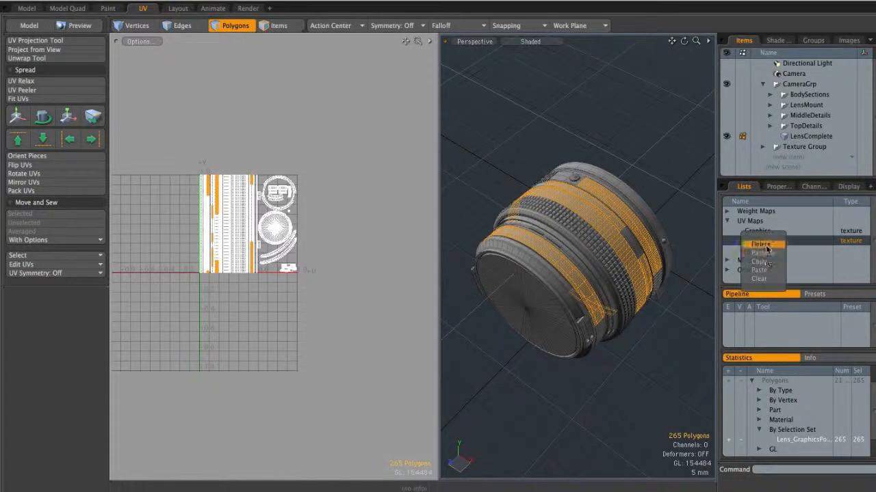
{"action": "left_click", "coordinate": [769, 264]}
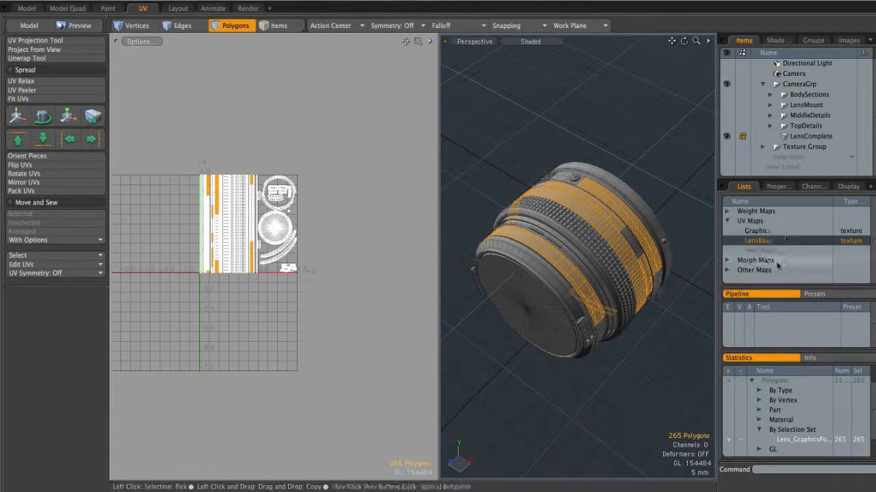
{"action": "left_click", "coordinate": [760, 232]}
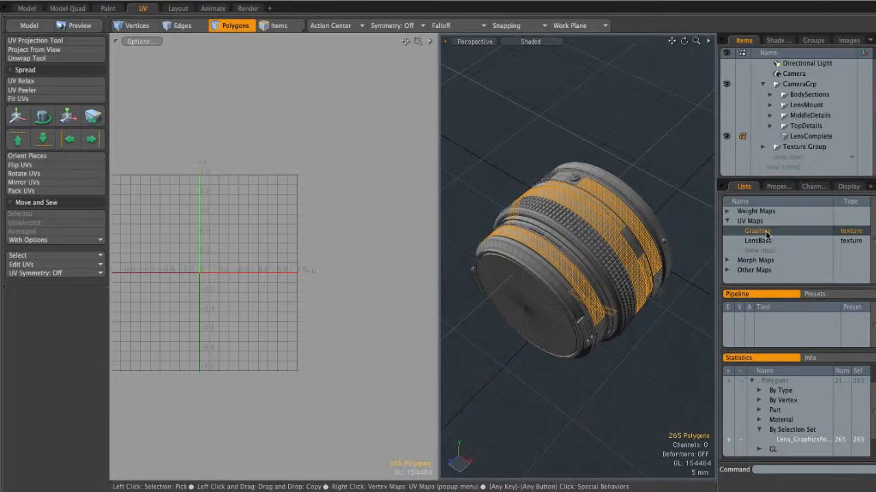
{"action": "right_click", "coordinate": [767, 235]}
{"action": "left_click", "coordinate": [765, 258]}
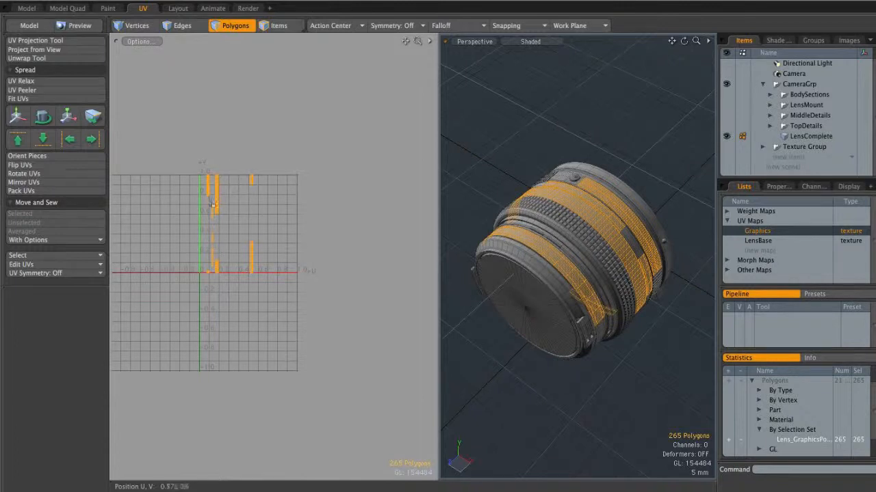
{"action": "left_click_drag", "start_coordinate": [258, 199], "coordinate": [265, 252], "text": "ctrl+alt"}
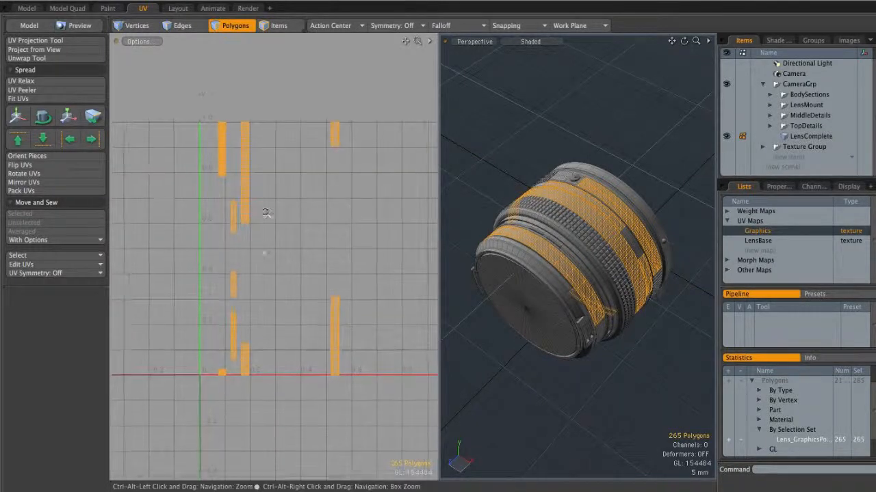
{"action": "scroll", "coordinate": [326, 219], "scroll_direction": "down", "scroll_amount": 3}
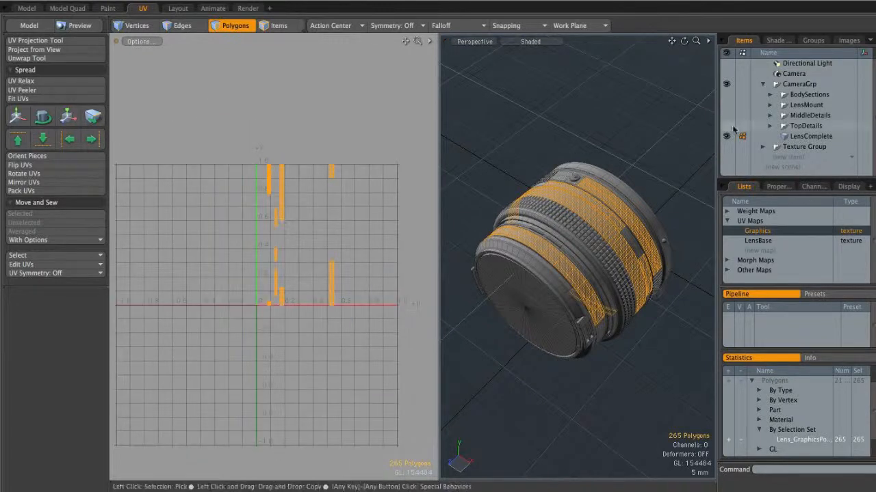
- Make the TopDetails, MiddleDetails, LensMount and BodySections groups visible along with the lens
{"action": "left_click", "coordinate": [726, 125]}
{"action": "left_click", "coordinate": [727, 115]}
{"action": "left_click", "coordinate": [726, 105]}
{"action": "left_click", "coordinate": [726, 94]}
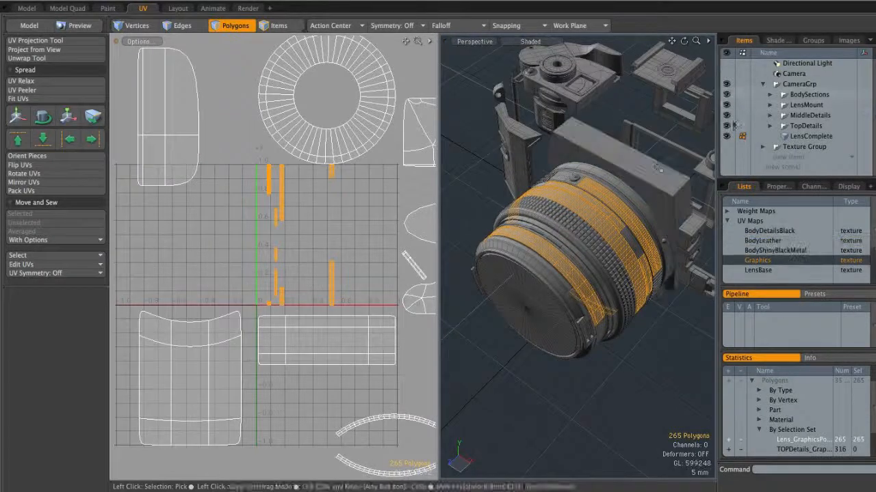
{"action": "left_click_drag", "start_coordinate": [336, 250], "coordinate": [308, 249], "text": "ctrl+alt"}
{"action": "left_click_drag", "start_coordinate": [394, 258], "coordinate": [320, 269], "text": "ctrl+alt"}
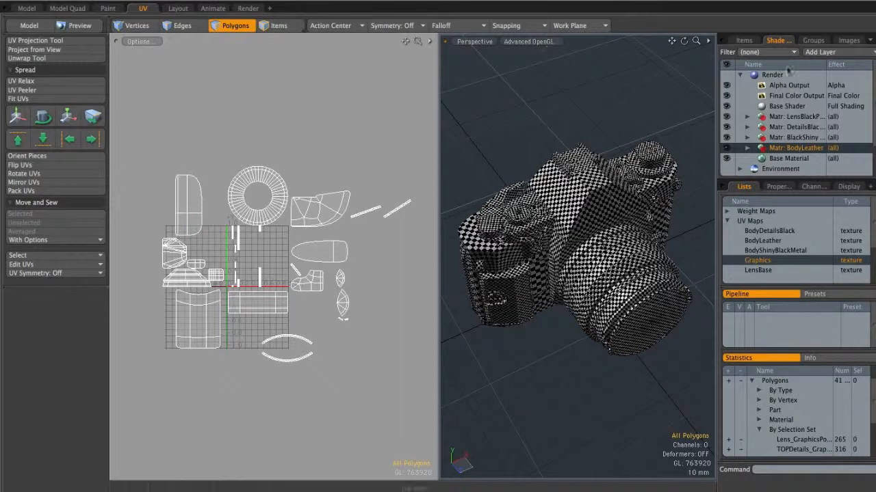
- Turn off the visibility of the four material groups for the lens, details, shiny metal and body leather in the shader tree
{"action": "left_click", "coordinate": [726, 117]}
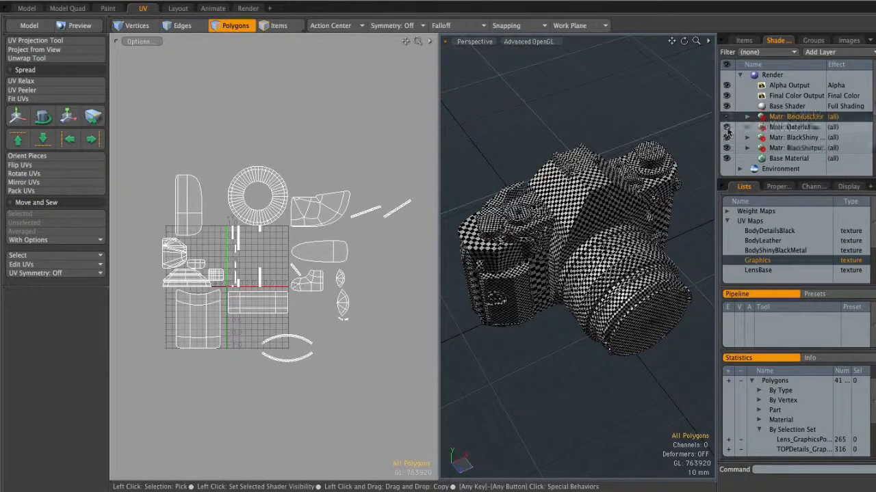
{"action": "left_click", "coordinate": [727, 128]}
{"action": "left_click", "coordinate": [726, 138]}
{"action": "left_click", "coordinate": [727, 149]}
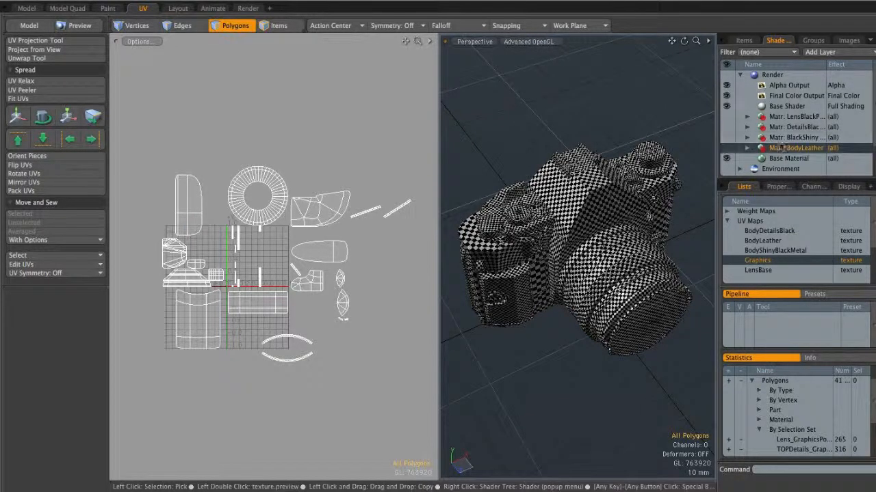
- Add an image map layer using the checker4x4 clip above the material groups, directly below the Base Shader
{"action": "left_click", "coordinate": [786, 107]}
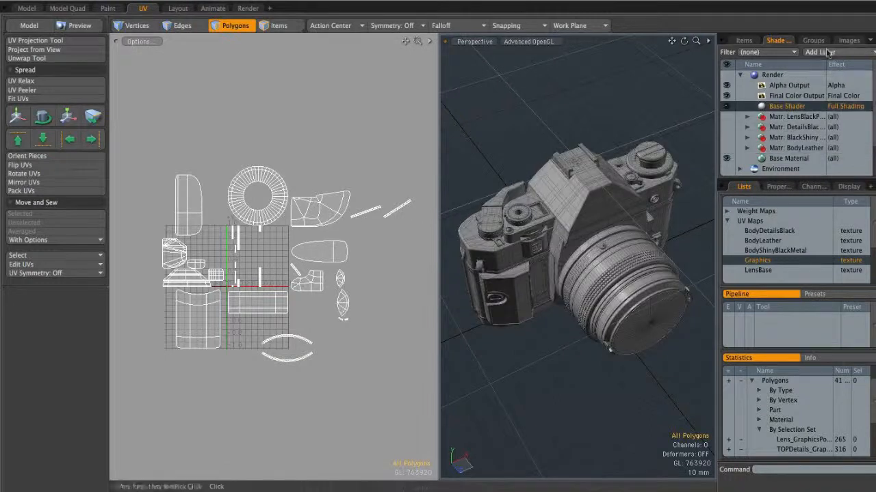
{"action": "left_click", "coordinate": [827, 53]}
{"action": "left_click", "coordinate": [823, 54]}
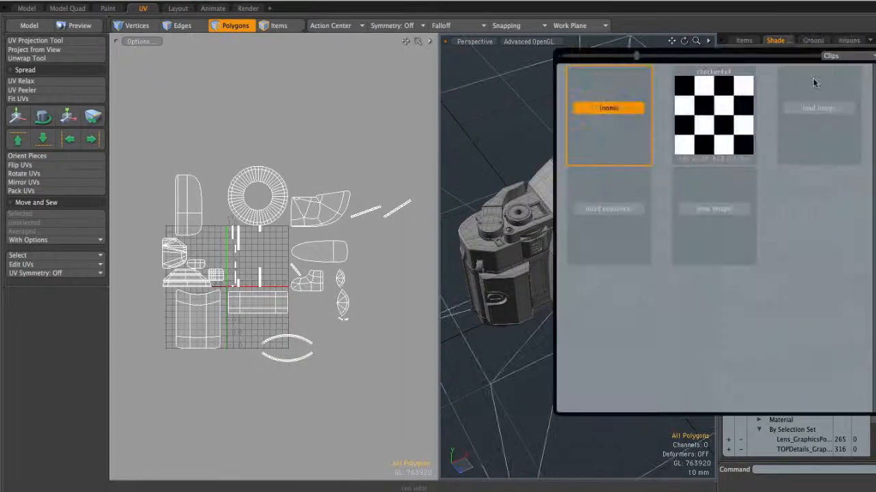
{"action": "left_click", "coordinate": [725, 112]}
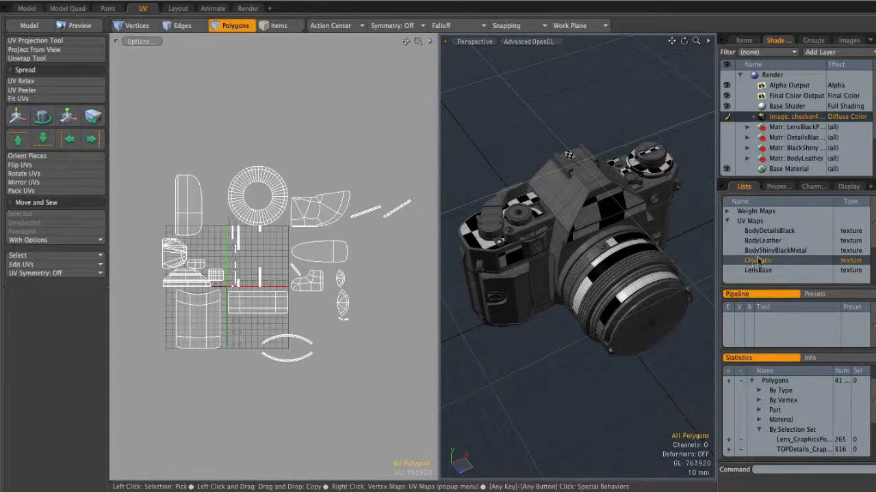
- Choose Graphics as the UV map for the checker image's projection, and inspect the checker pattern on the camera
{"action": "left_click", "coordinate": [777, 187]}
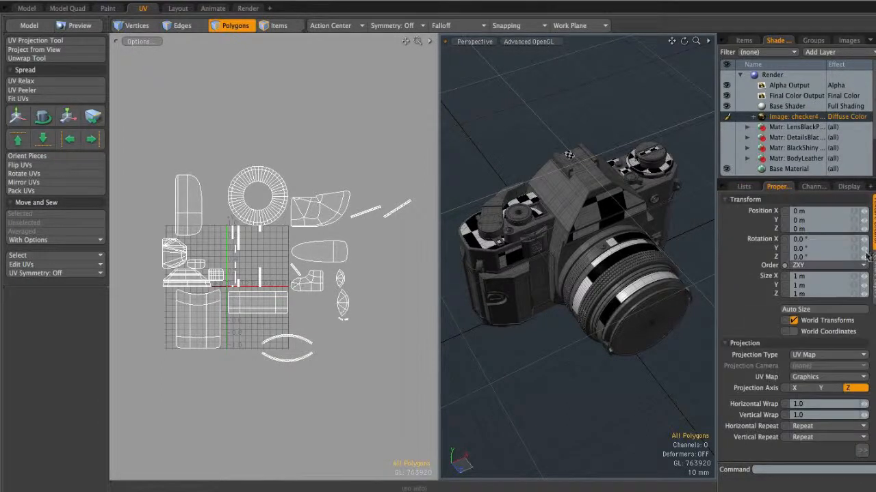
{"action": "left_click", "coordinate": [812, 378]}
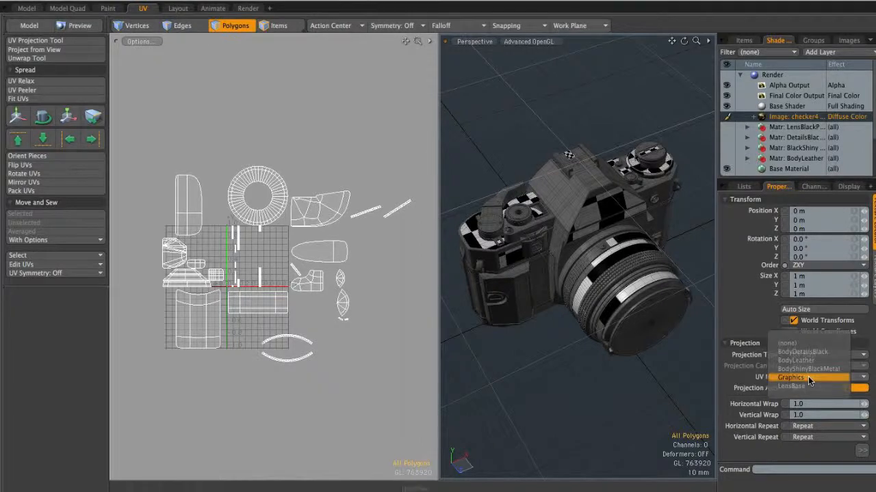
{"action": "left_click", "coordinate": [814, 380]}
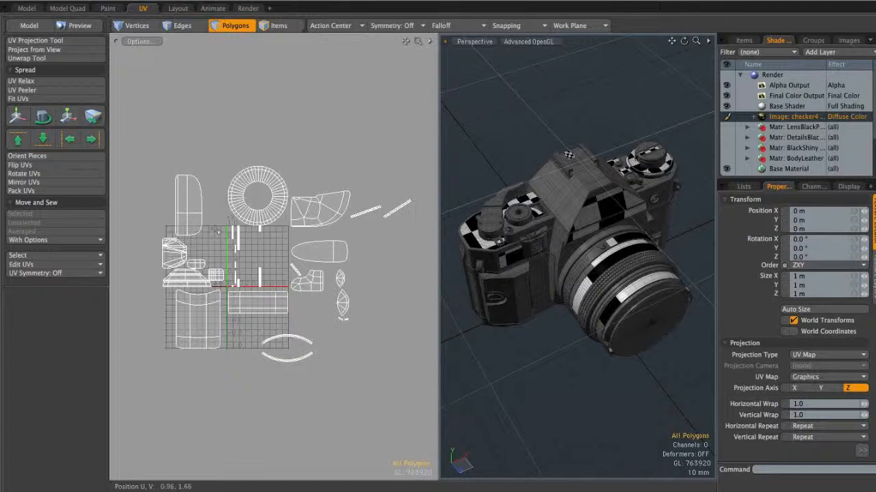
{"action": "double_click", "coordinate": [625, 171]}
{"action": "left_click_drag", "start_coordinate": [613, 192], "coordinate": [538, 153], "text": "ctrl+alt"}
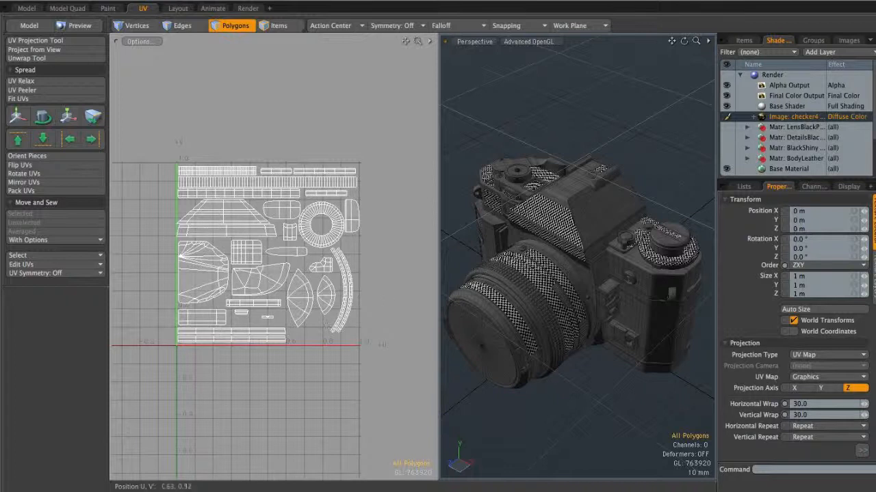
{"action": "left_click_drag", "start_coordinate": [518, 257], "coordinate": [568, 263], "text": "alt"}
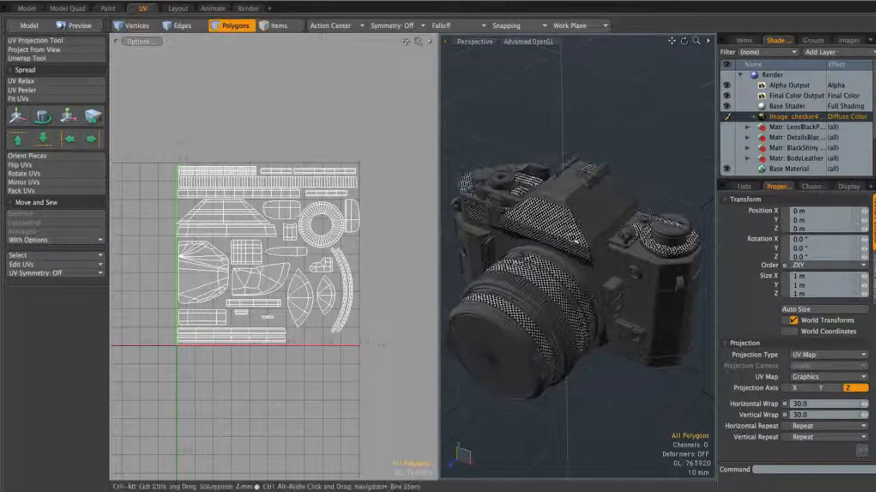